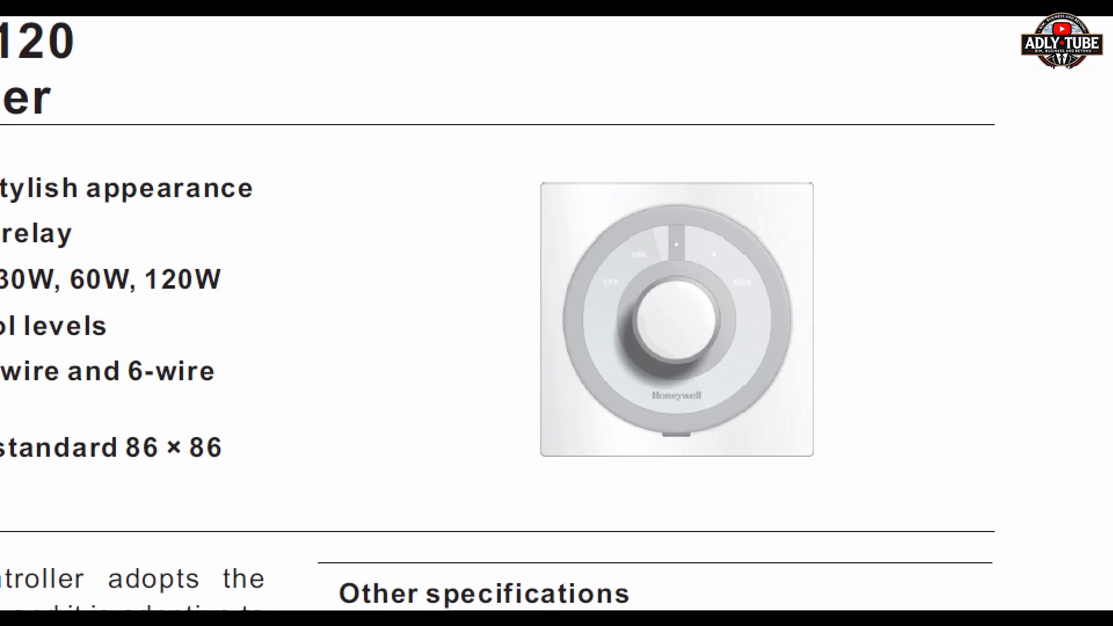
Step: Examine the technical specifications in the HN-VC volume controller datasheet, especially the listed length, width and depth dimensions
{"action": "scroll", "coordinate": [767, 336], "scroll_direction": "down", "scroll_amount": 5}
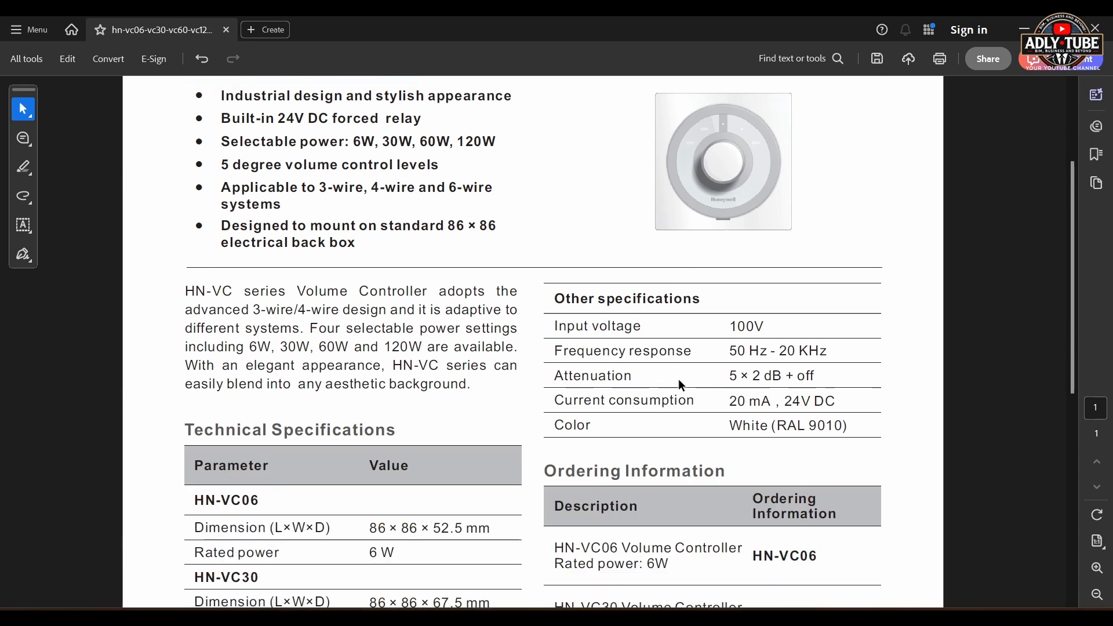
{"action": "scroll", "coordinate": [660, 380], "scroll_direction": "down", "scroll_amount": 2}
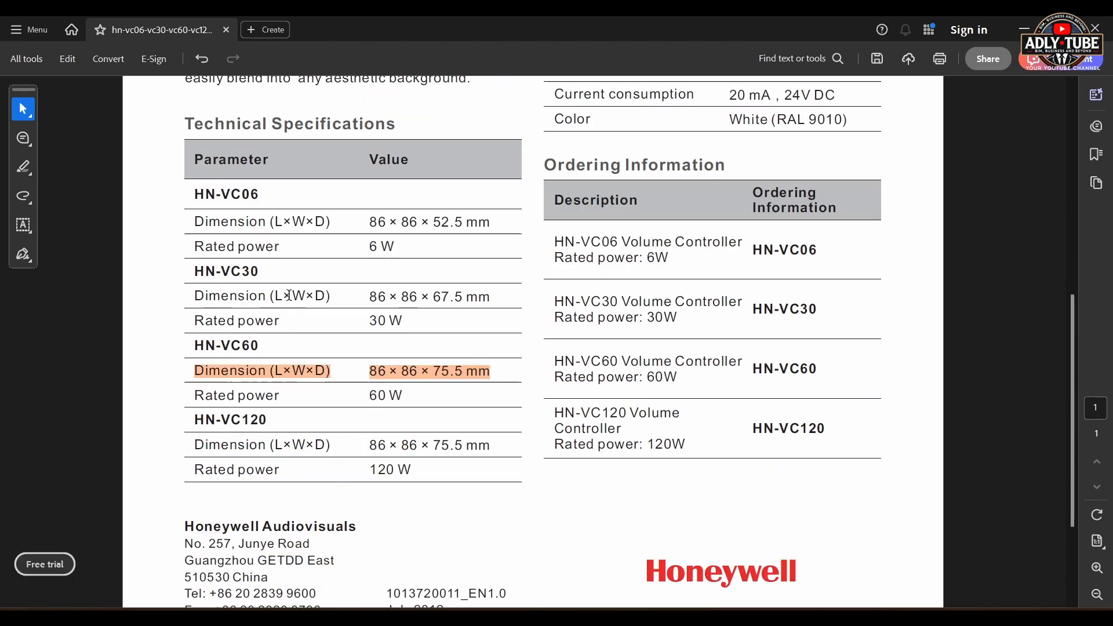
{"action": "left_click", "coordinate": [315, 348]}
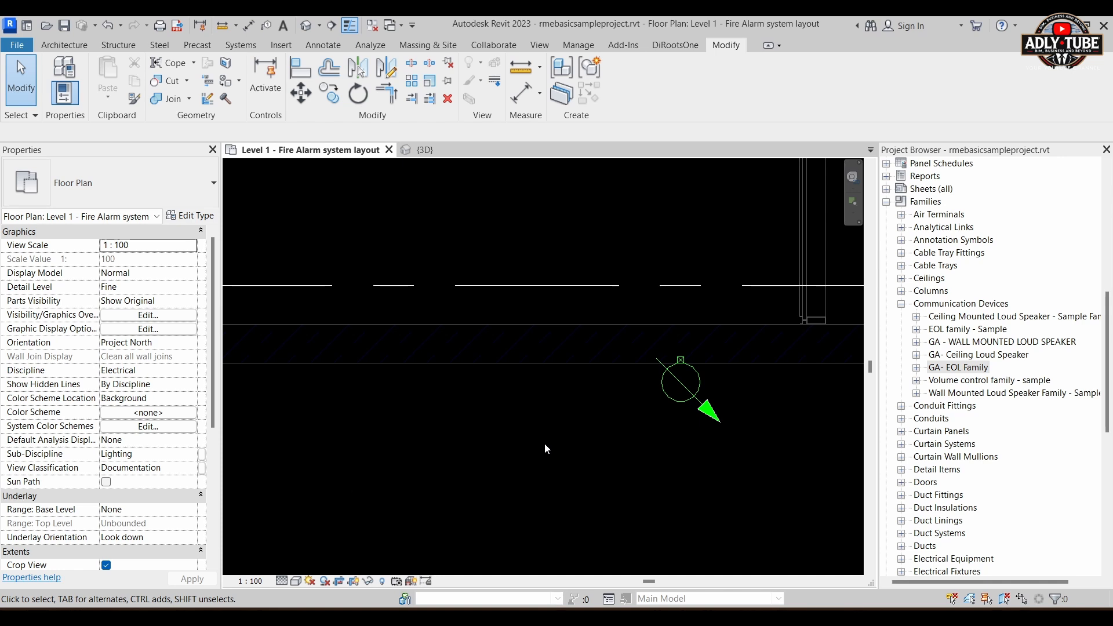
Step: Switch to the Revit sample project and examine the sample volume control's 2D symbol in the Level 1 fire alarm floor plan
{"action": "scroll", "coordinate": [755, 384], "scroll_direction": "up", "scroll_amount": 2}
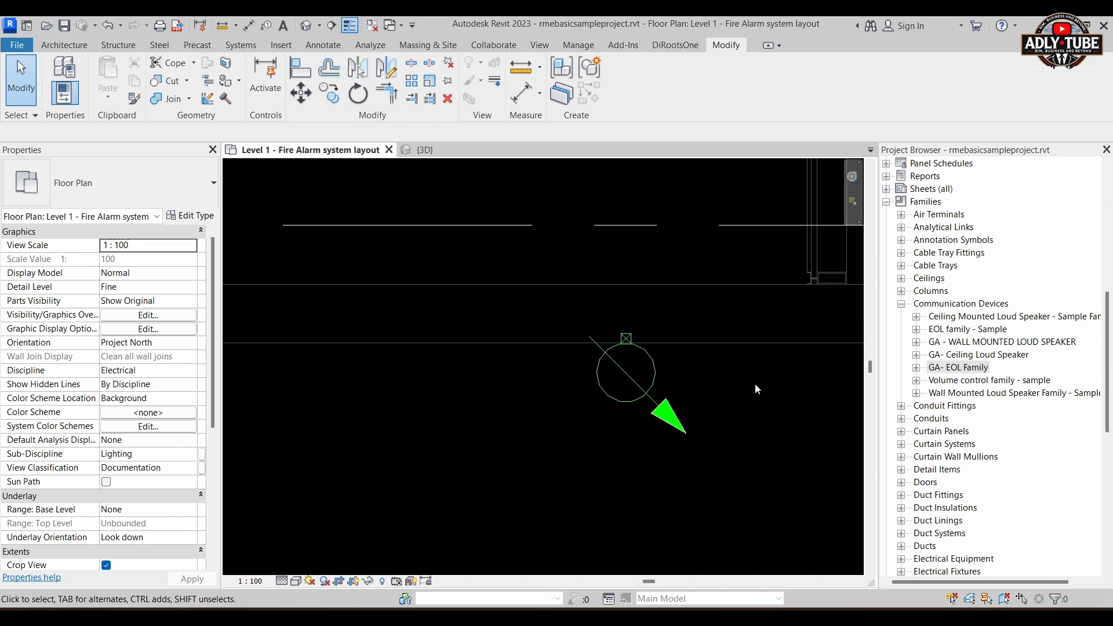
{"action": "scroll", "coordinate": [732, 389], "scroll_direction": "up", "scroll_amount": 2}
{"action": "middle_click_drag", "start_coordinate": [733, 388], "coordinate": [704, 399]}
{"action": "scroll", "coordinate": [662, 388], "scroll_direction": "up", "scroll_amount": 1}
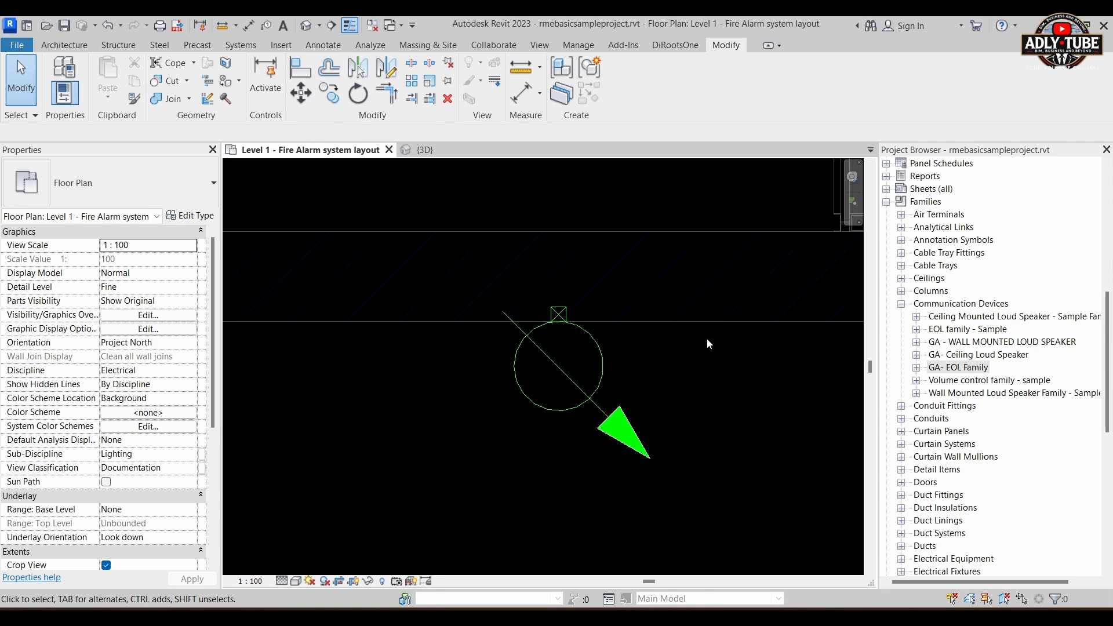
{"action": "scroll", "coordinate": [560, 308], "scroll_direction": "up", "scroll_amount": 1}
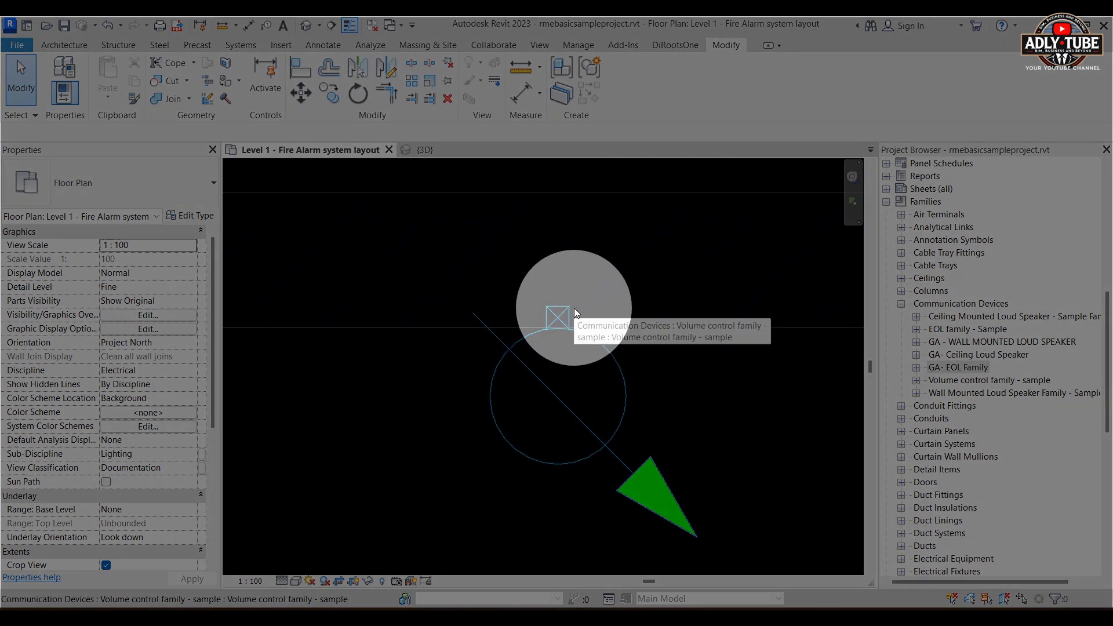
{"action": "scroll", "coordinate": [597, 305], "scroll_direction": "down", "scroll_amount": 2}
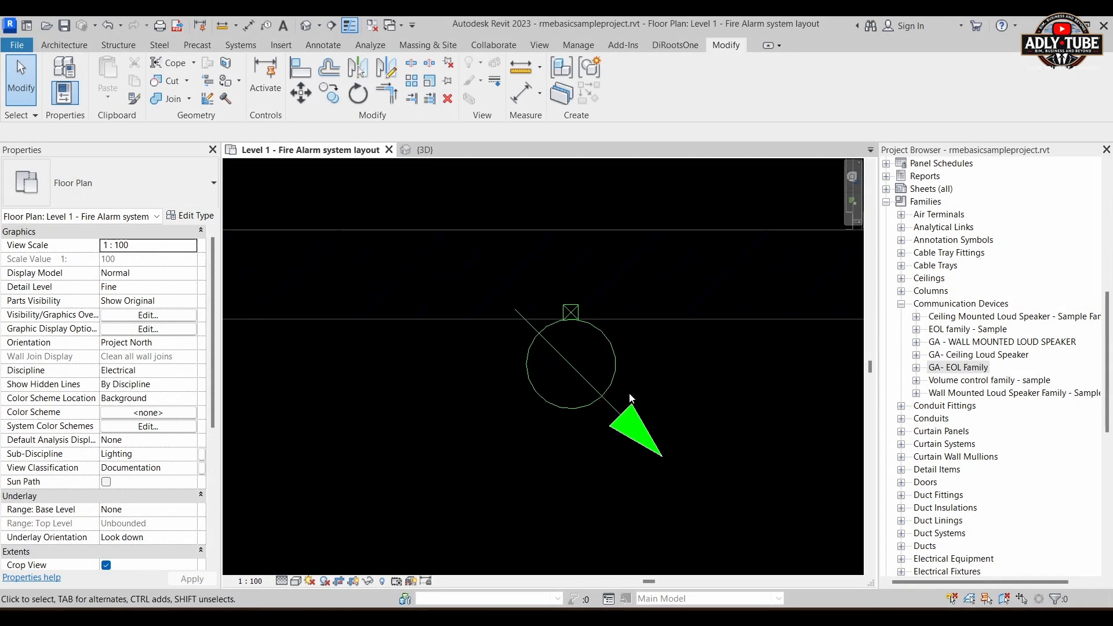
Step: Inspect the wall-mounted sample volume control and its lettering in the 3D view, and set the visual style to Wireframe
{"action": "left_click", "coordinate": [424, 149]}
{"action": "scroll", "coordinate": [620, 488], "scroll_direction": "up", "scroll_amount": 3}
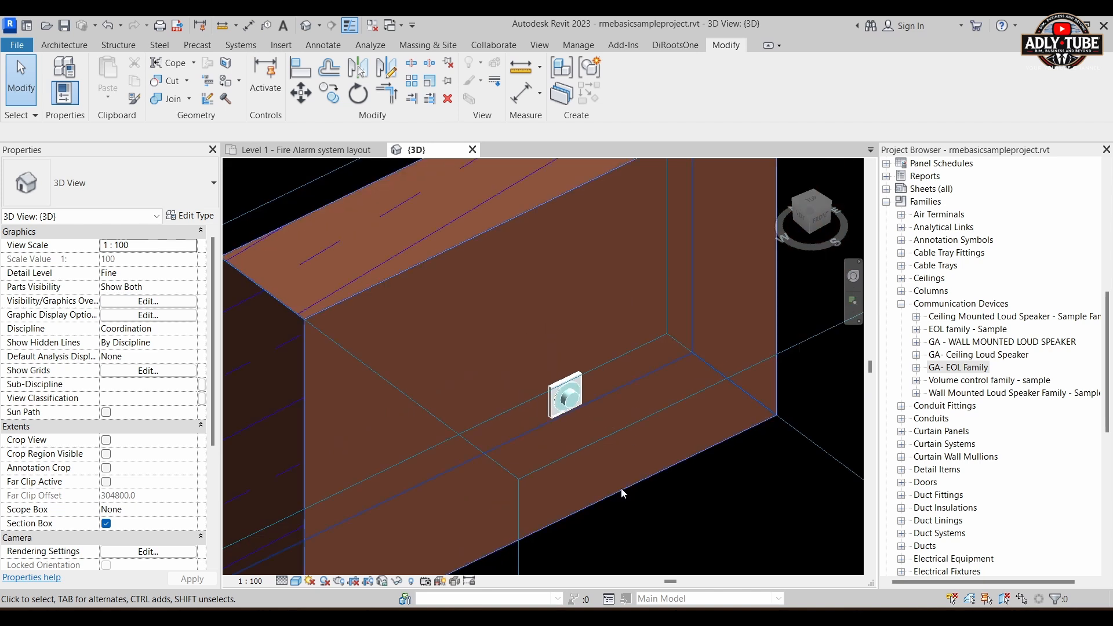
{"action": "middle_click_drag", "start_coordinate": [624, 461], "coordinate": [666, 450], "text": "shift"}
{"action": "scroll", "coordinate": [580, 350], "scroll_direction": "up", "scroll_amount": 4}
{"action": "scroll", "coordinate": [665, 450], "scroll_direction": "up", "scroll_amount": 2}
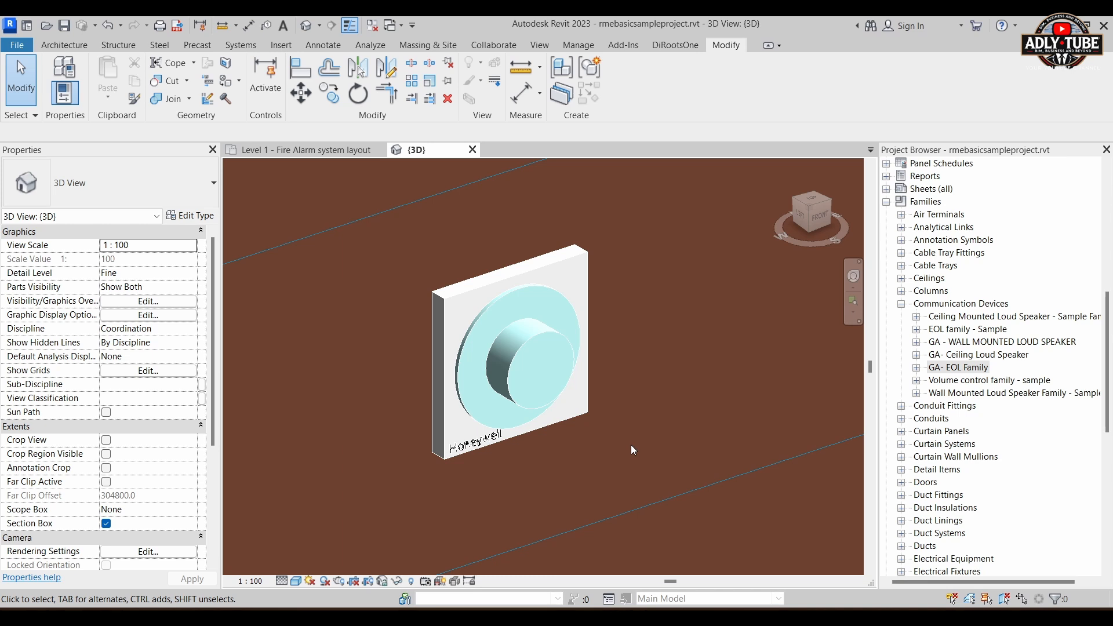
{"action": "scroll", "coordinate": [571, 359], "scroll_direction": "up", "scroll_amount": 4}
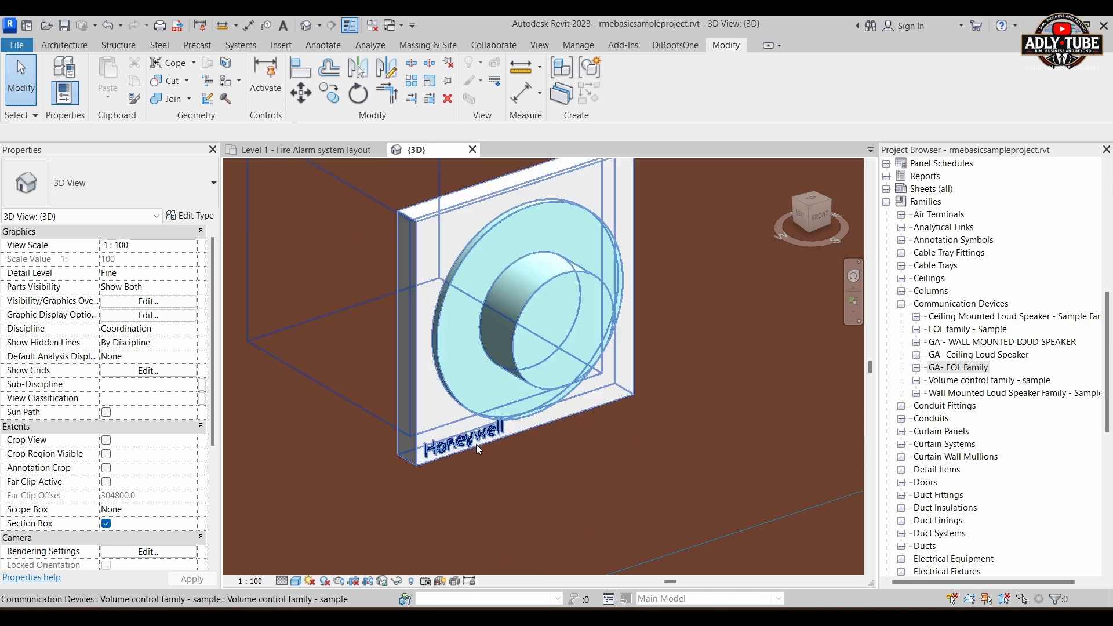
{"action": "scroll", "coordinate": [542, 481], "scroll_direction": "down", "scroll_amount": 5}
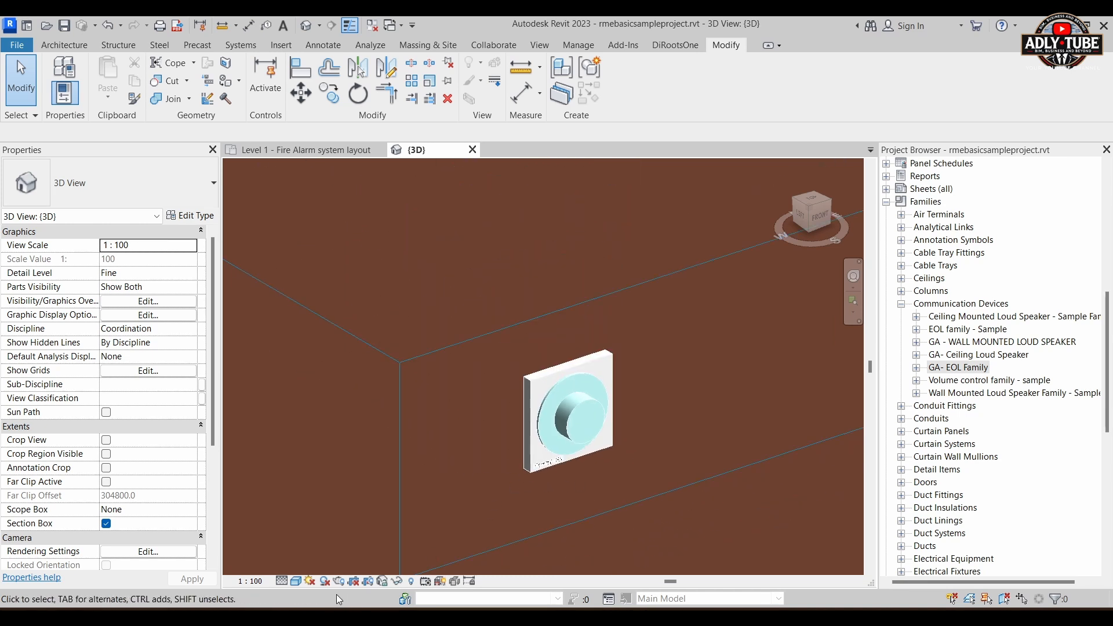
{"action": "left_click", "coordinate": [295, 582]}
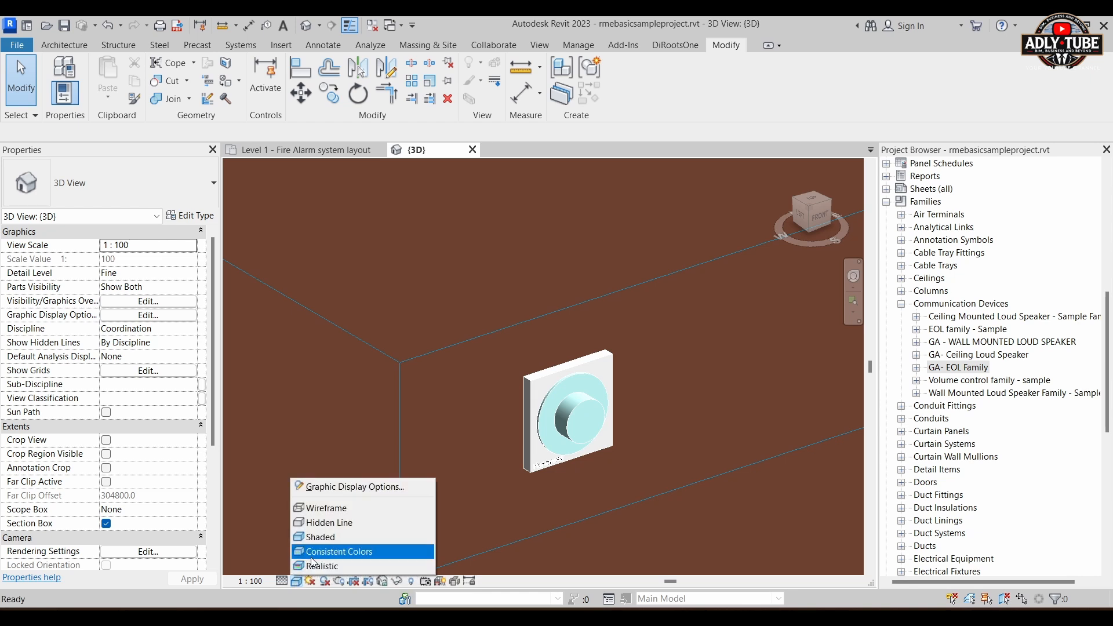
{"action": "left_click", "coordinate": [322, 508]}
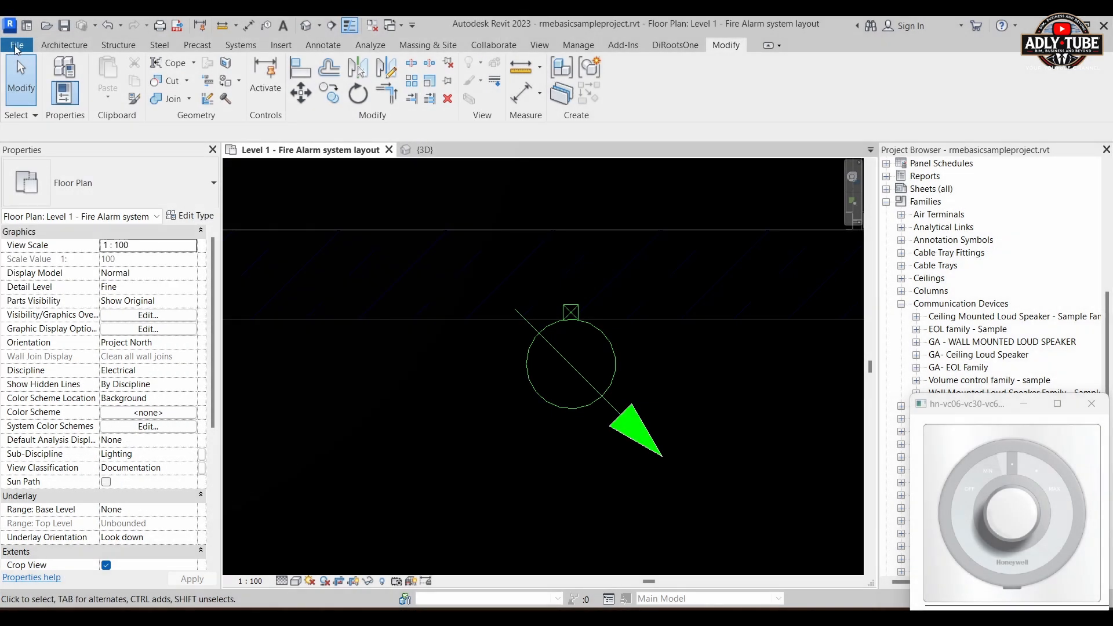
Step: Create a new family from the English template Metric Generic Model face based.rft
{"action": "left_click", "coordinate": [14, 46]}
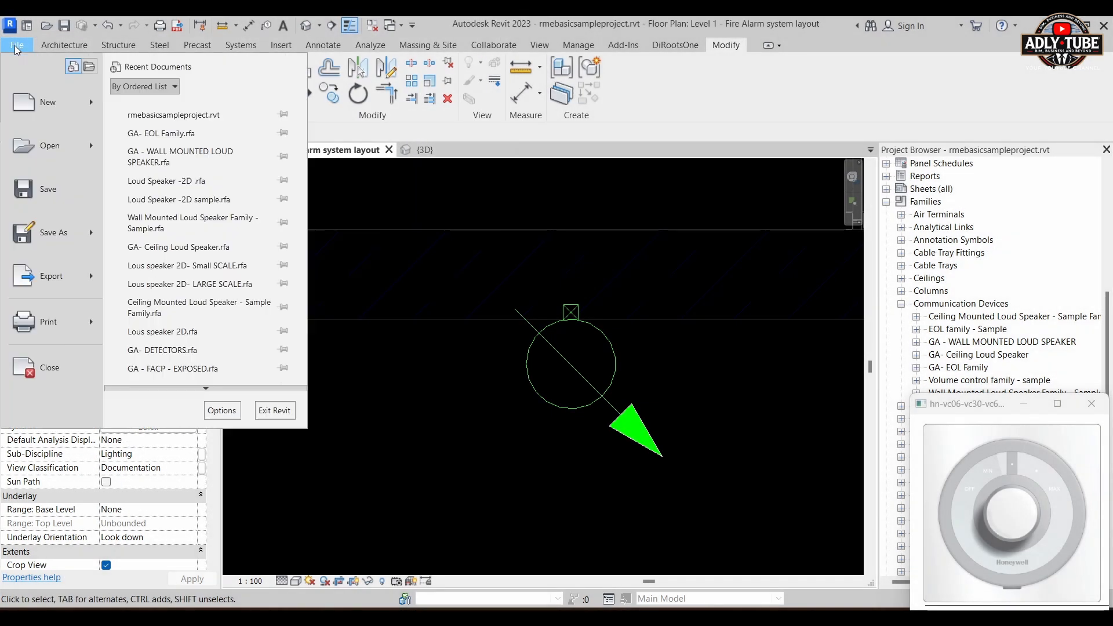
{"action": "mouse_move", "coordinate": [90, 114]}
{"action": "left_click", "coordinate": [162, 145]}
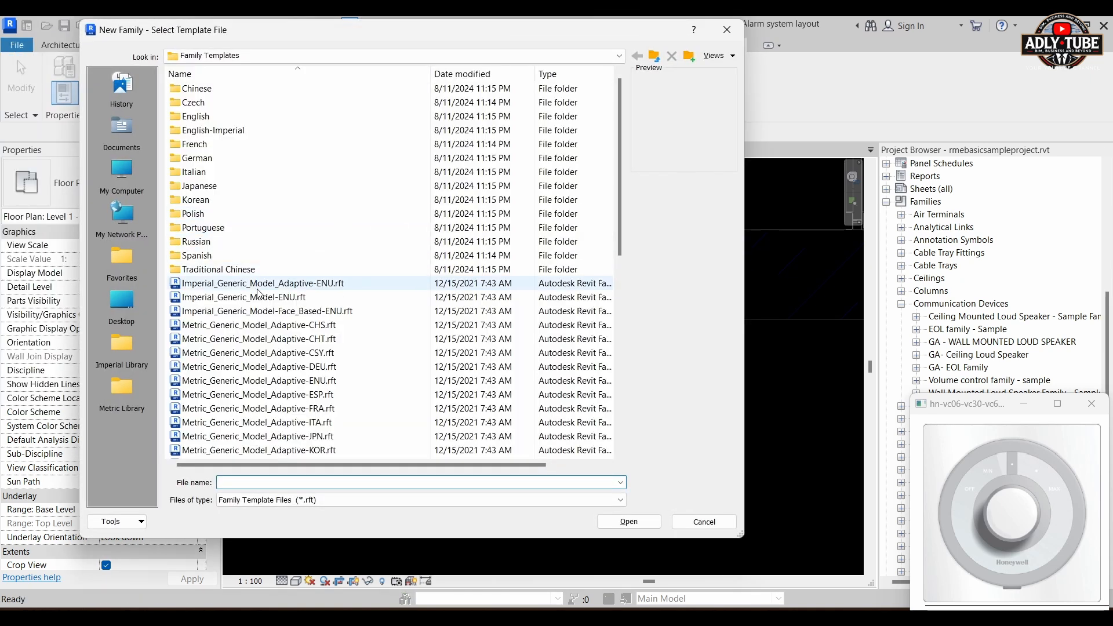
{"action": "double_click", "coordinate": [195, 116]}
{"action": "right_click", "coordinate": [204, 121]}
{"action": "left_click", "coordinate": [245, 381]}
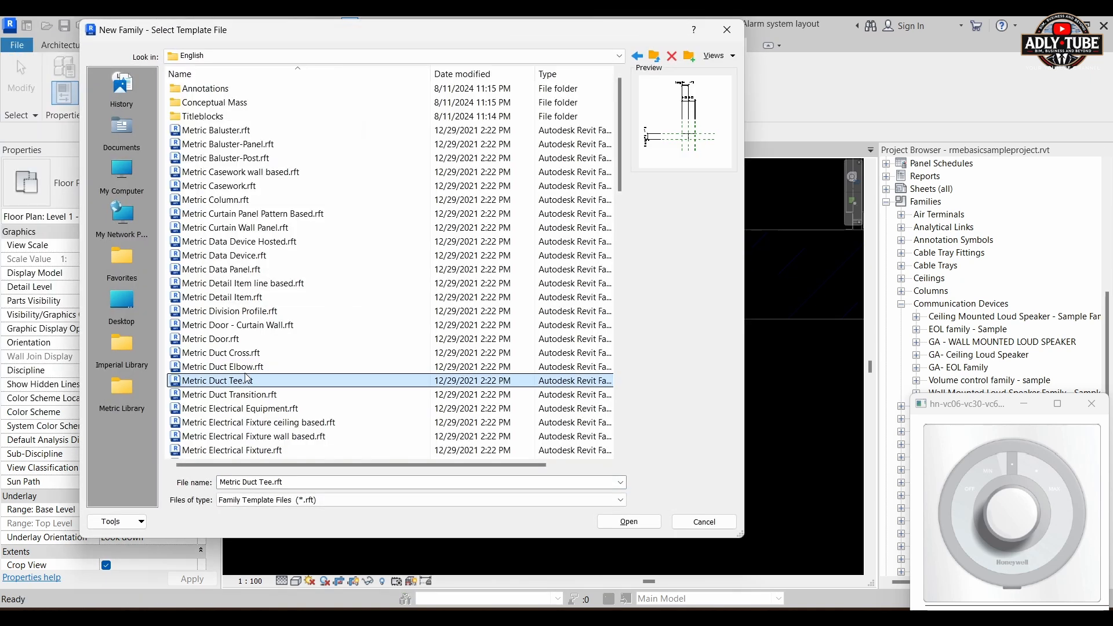
{"action": "scroll", "coordinate": [250, 324], "scroll_direction": "down", "scroll_amount": 6}
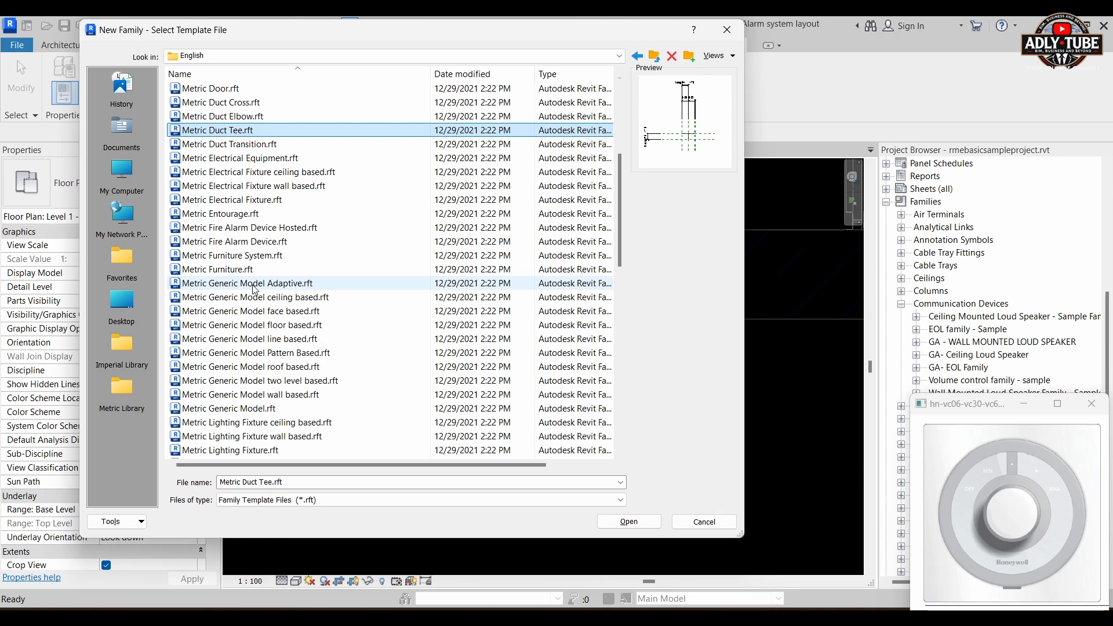
{"action": "scroll", "coordinate": [259, 390], "scroll_direction": "down", "scroll_amount": 1}
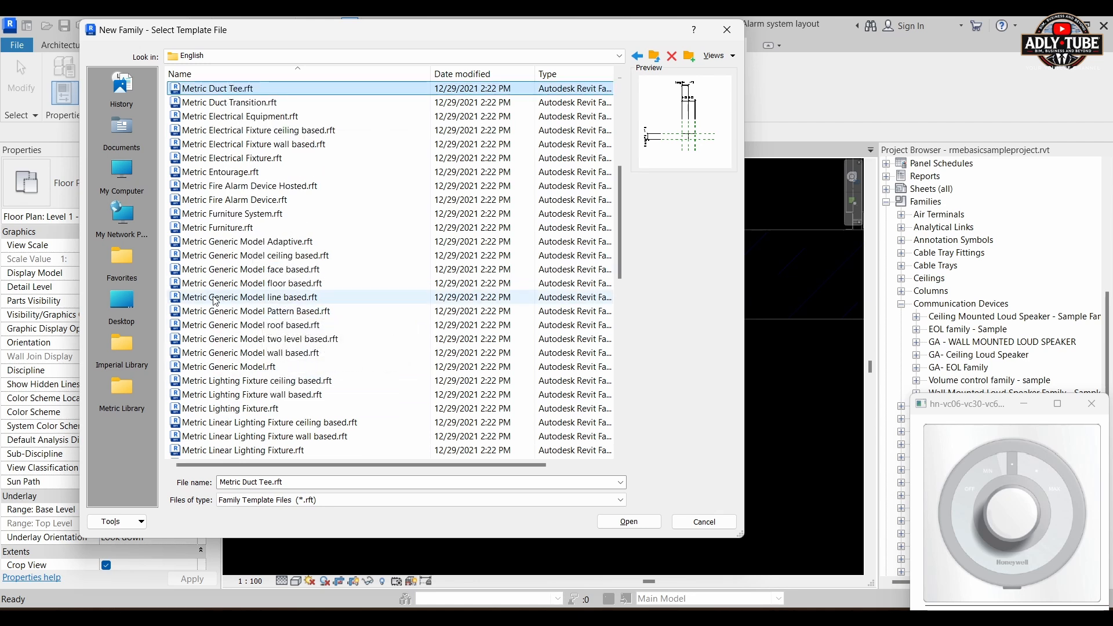
{"action": "left_click", "coordinate": [307, 270]}
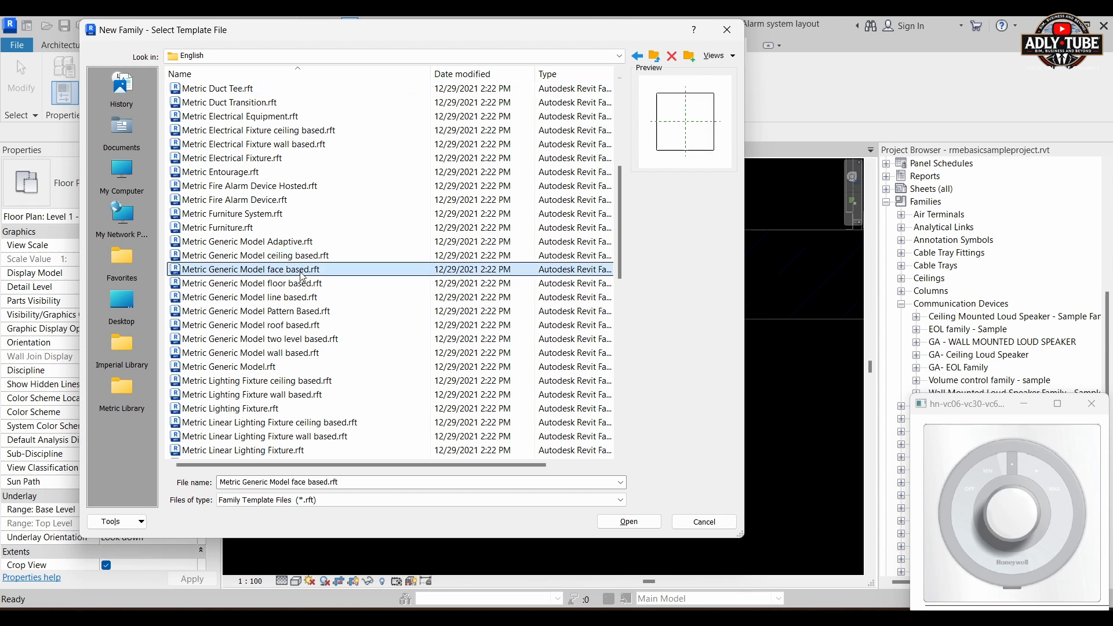
{"action": "left_click", "coordinate": [620, 520]}
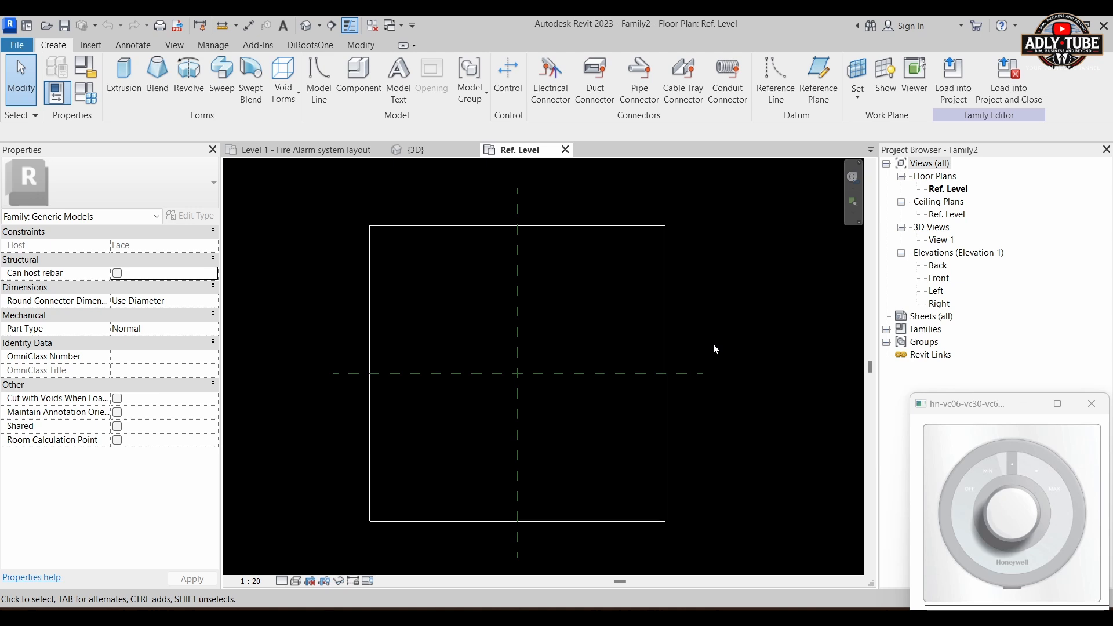
{"action": "middle_click_drag", "start_coordinate": [713, 343], "coordinate": [723, 351]}
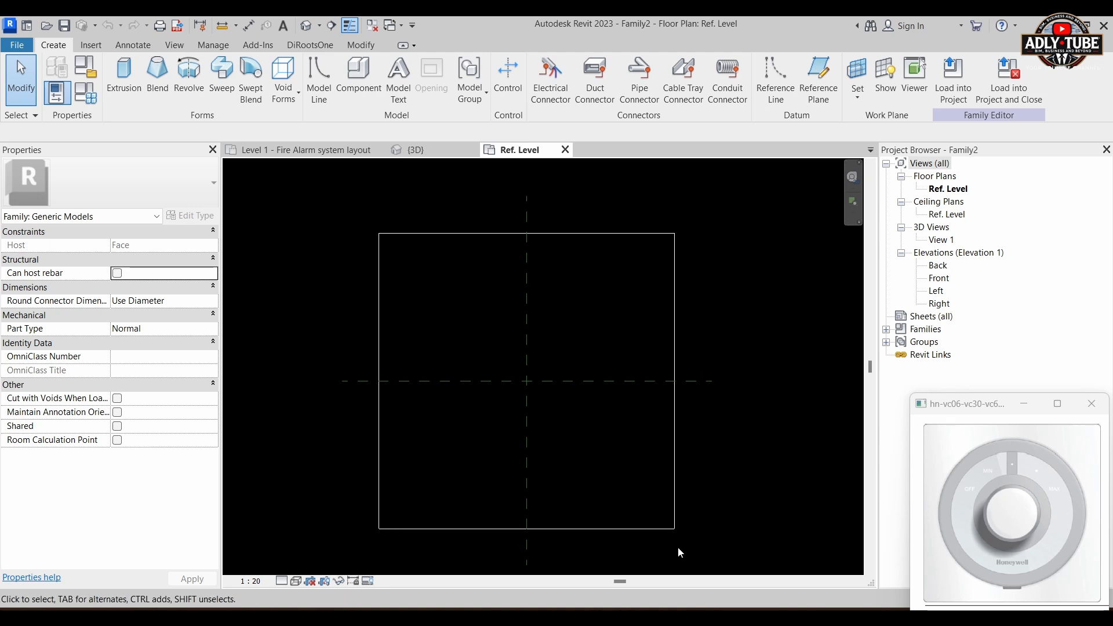
{"action": "left_click", "coordinate": [672, 503]}
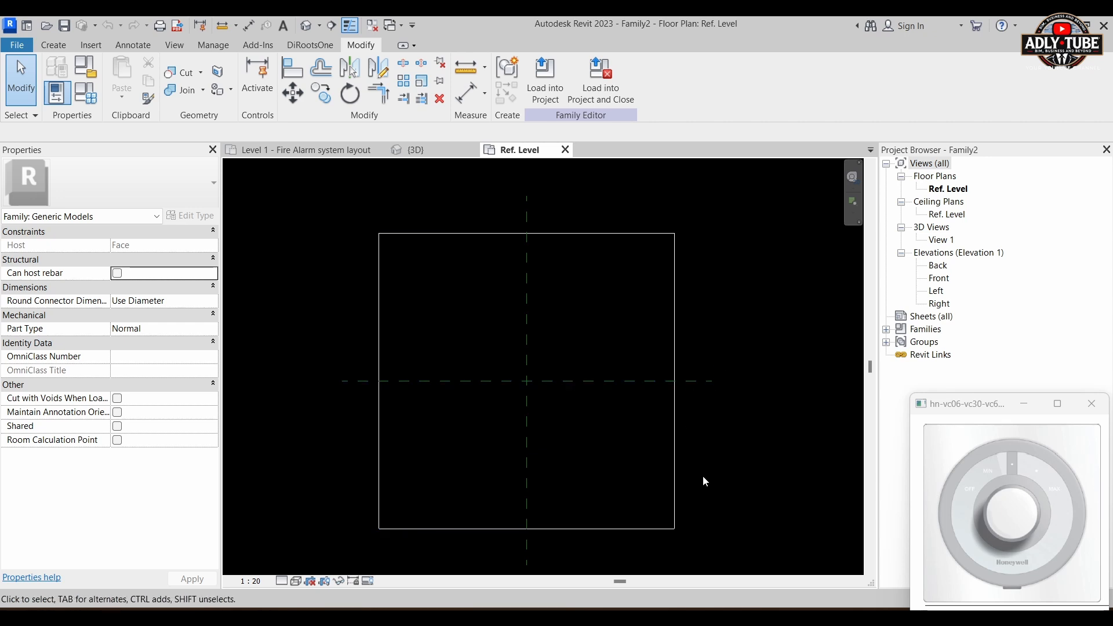
{"action": "scroll", "coordinate": [714, 489], "scroll_direction": "up", "scroll_amount": 1}
{"action": "middle_click_drag", "start_coordinate": [714, 485], "coordinate": [740, 504]}
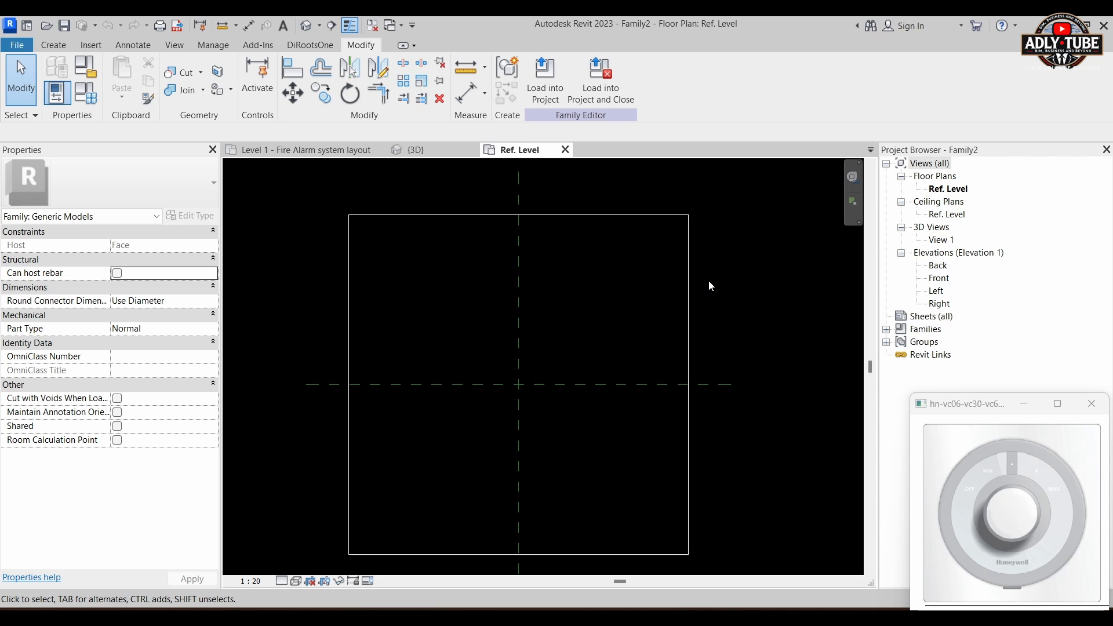
Step: Add two vertical reference planes in the Ref. Level plan, offset =86/2 (43 mm) to each side of the Center (Left/Right) plane
{"action": "key", "text": "r"}
{"action": "key", "text": "p"}
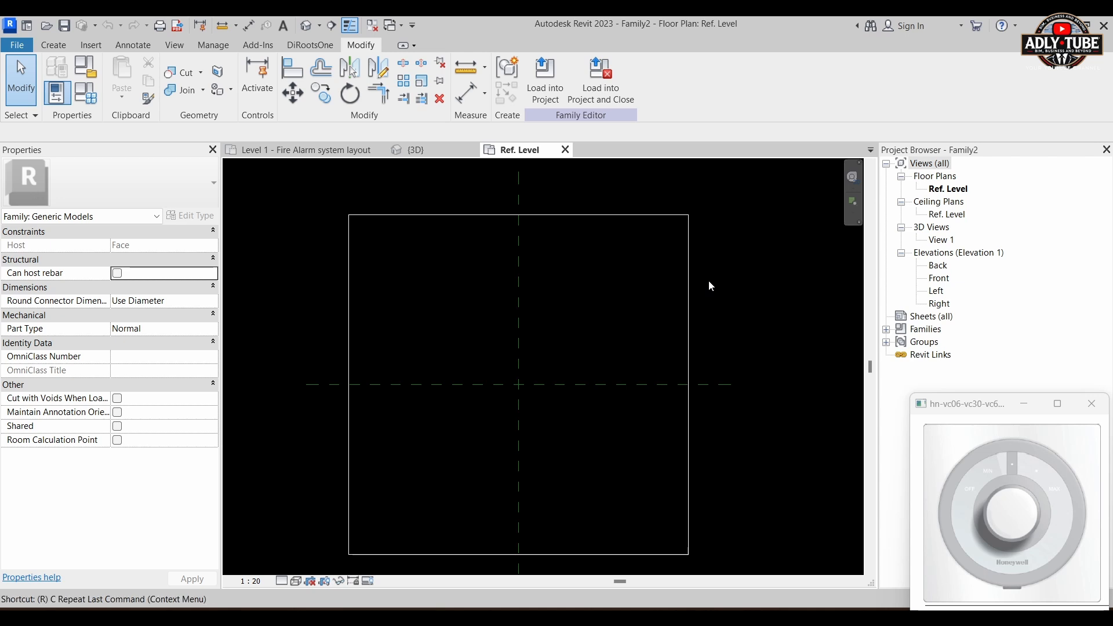
{"action": "left_click", "coordinate": [553, 67]}
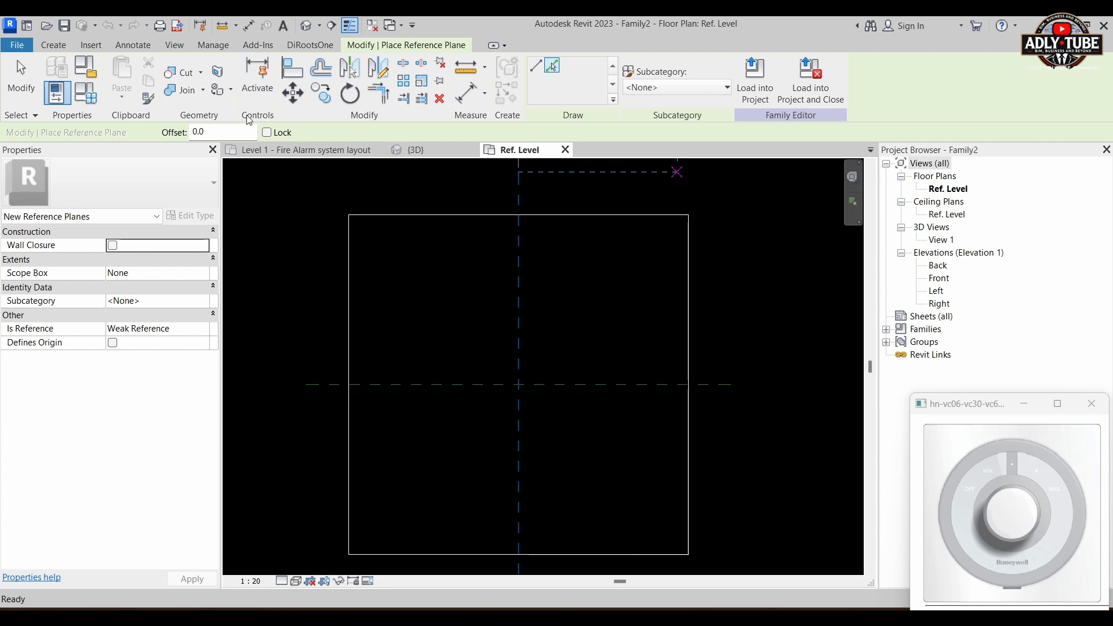
{"action": "left_click_drag", "start_coordinate": [225, 133], "coordinate": [169, 138]}
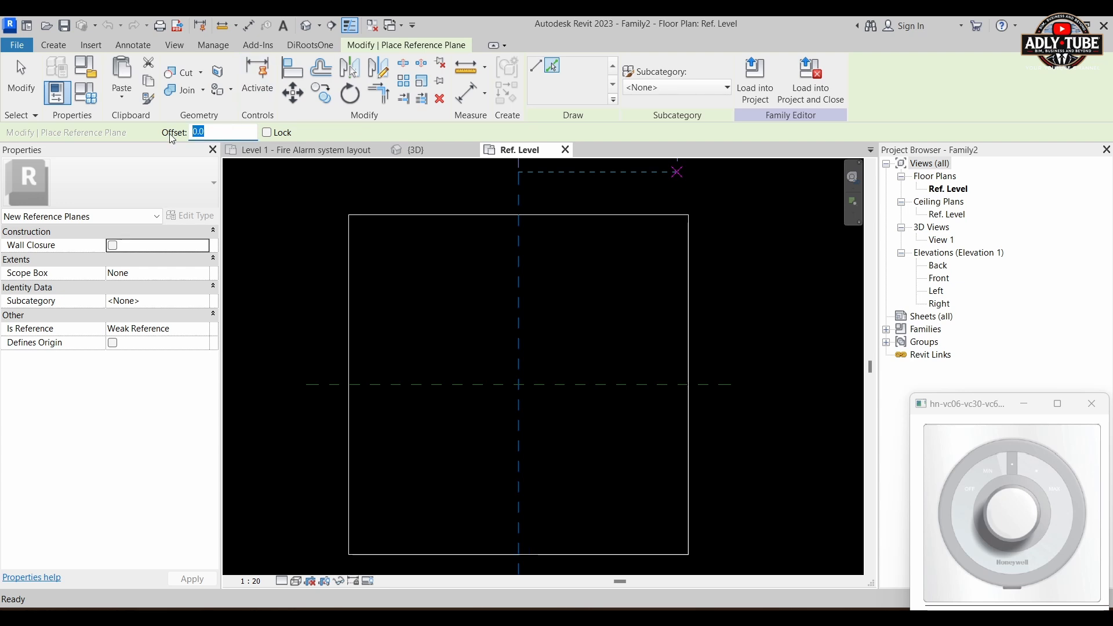
{"action": "type", "text": "=86/2"}
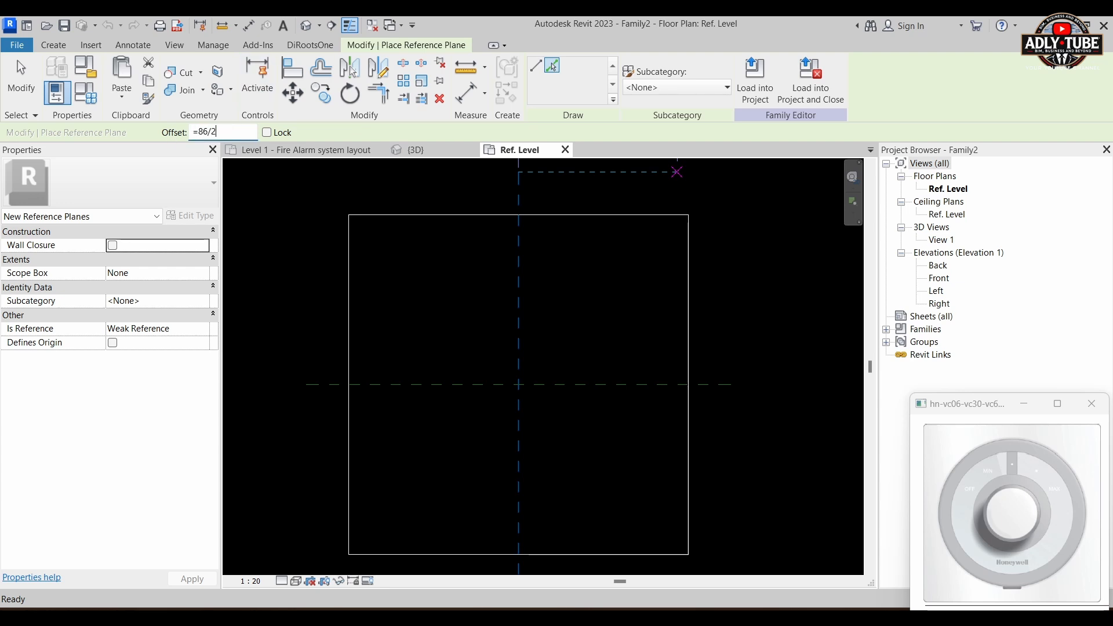
{"action": "key", "text": "Return"}
{"action": "scroll", "coordinate": [502, 371], "scroll_direction": "up", "scroll_amount": 3}
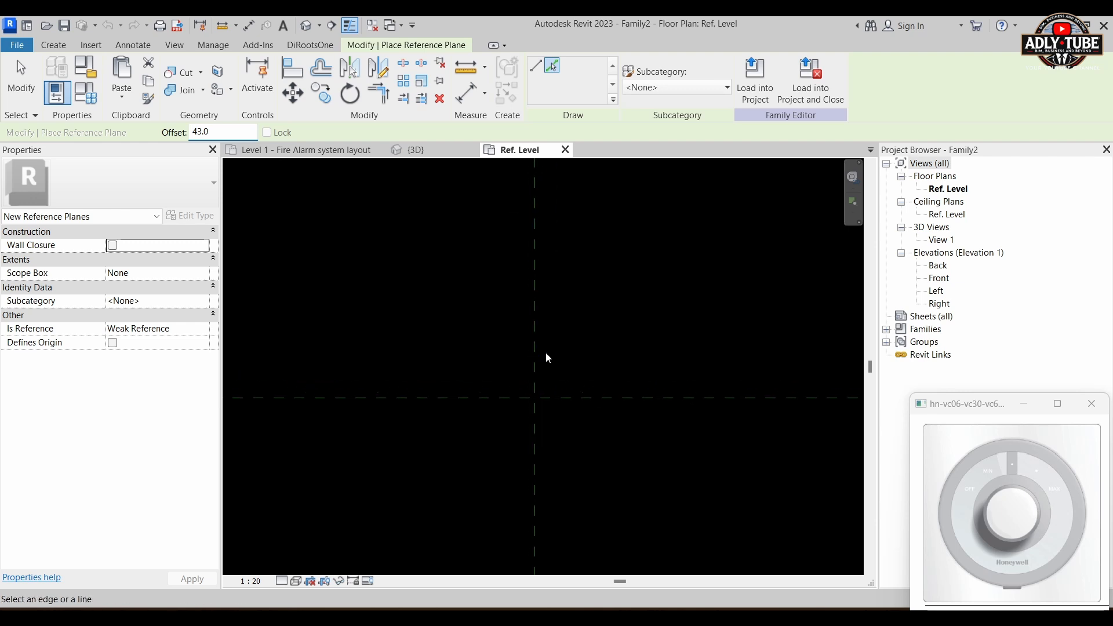
{"action": "left_click", "coordinate": [533, 351]}
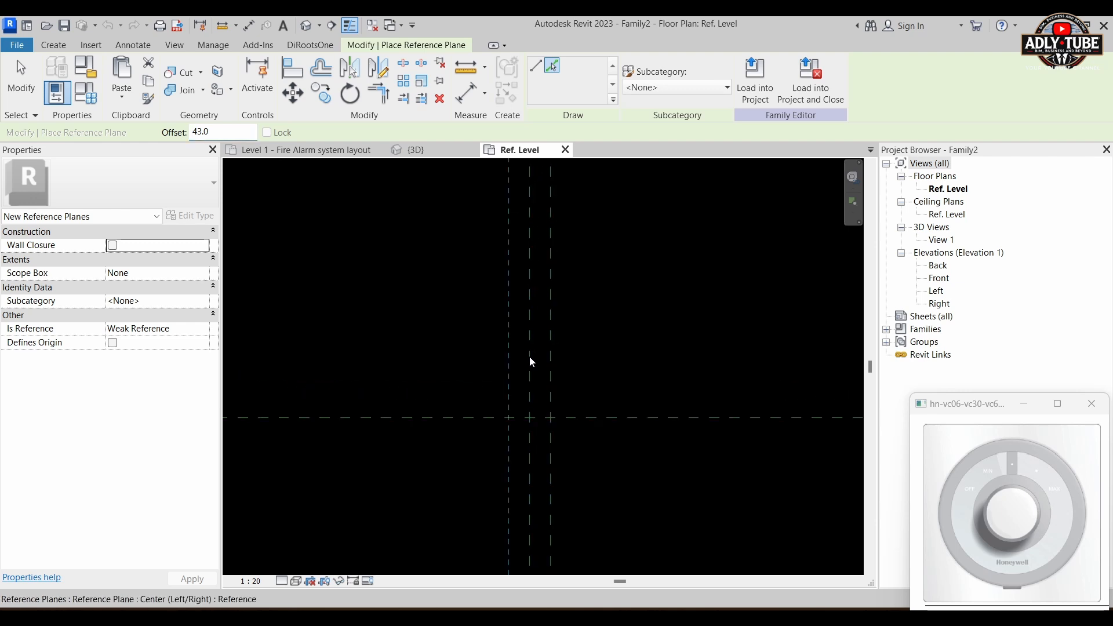
{"action": "left_click", "coordinate": [530, 357]}
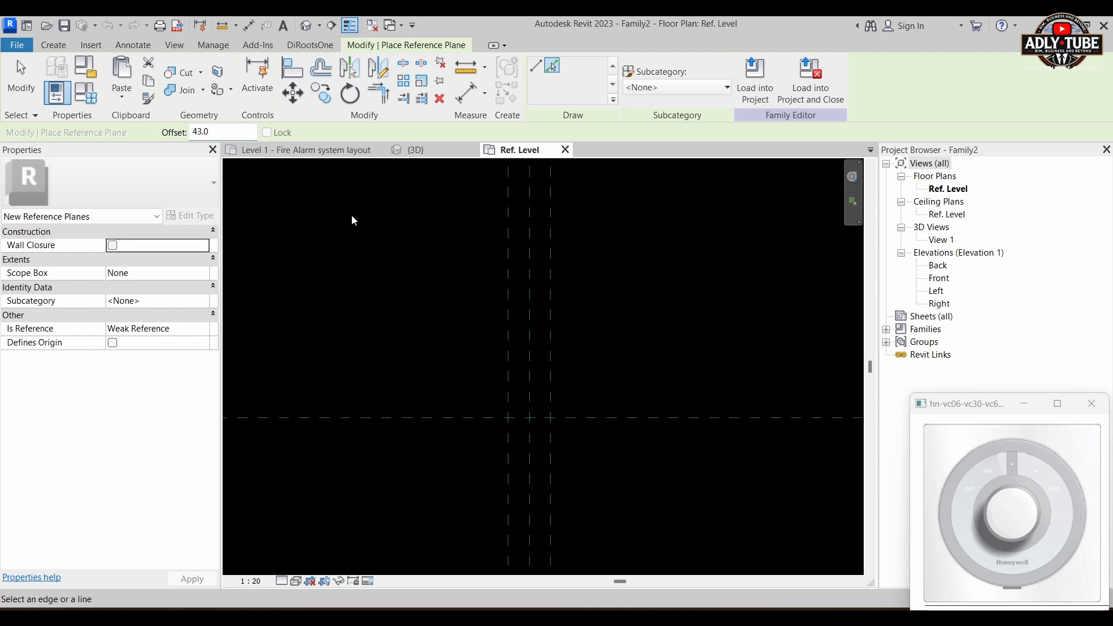
Step: Add two horizontal reference planes offset 43 mm above and below the horizontal centre plane, and finish placing reference planes
{"action": "scroll", "coordinate": [580, 407], "scroll_direction": "up", "scroll_amount": 1}
{"action": "left_click", "coordinate": [574, 422]}
{"action": "left_click", "coordinate": [574, 424]}
{"action": "key", "text": "Escape"}
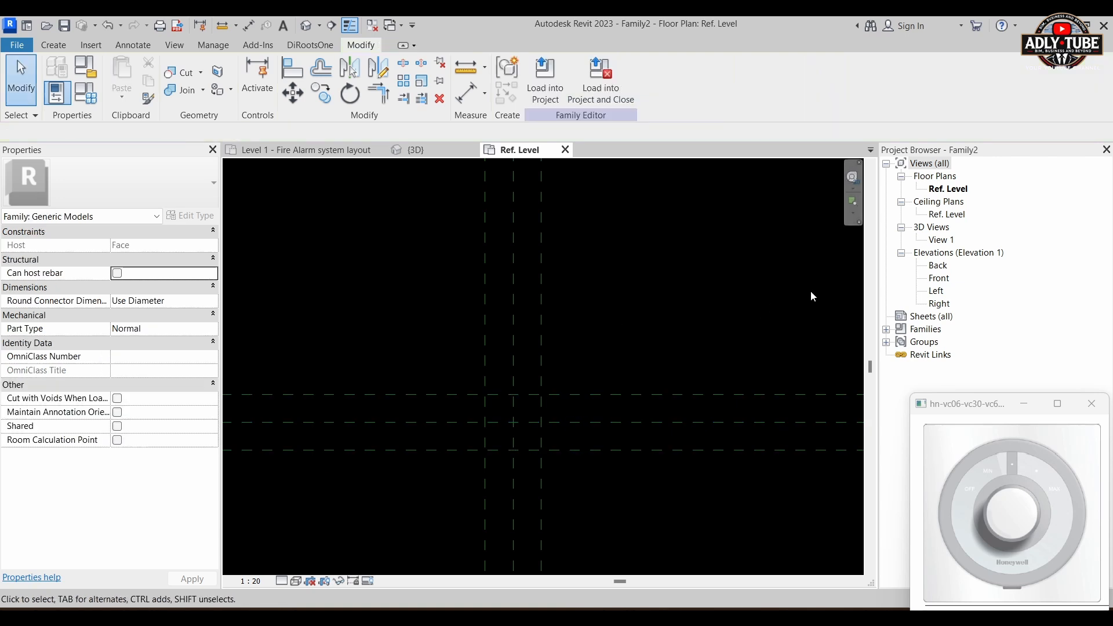
Step: In the Back elevation, add a horizontal reference plane offset 75.5 mm below the host's top face
{"action": "double_click", "coordinate": [937, 265]}
{"action": "scroll", "coordinate": [548, 485], "scroll_direction": "up", "scroll_amount": 5}
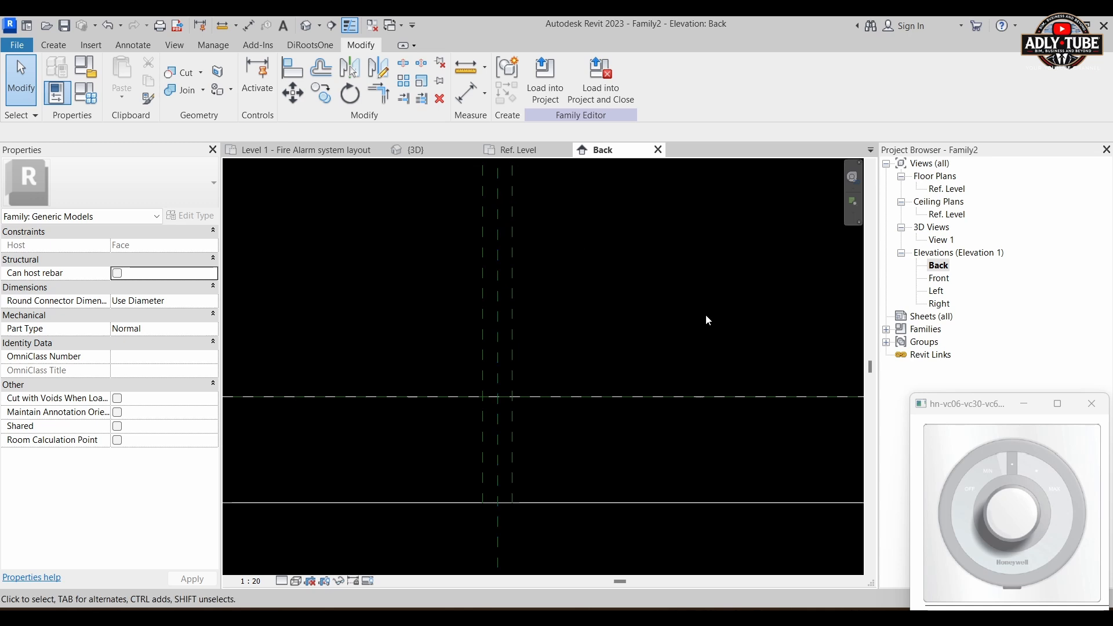
{"action": "key", "text": "r"}
{"action": "key", "text": "p"}
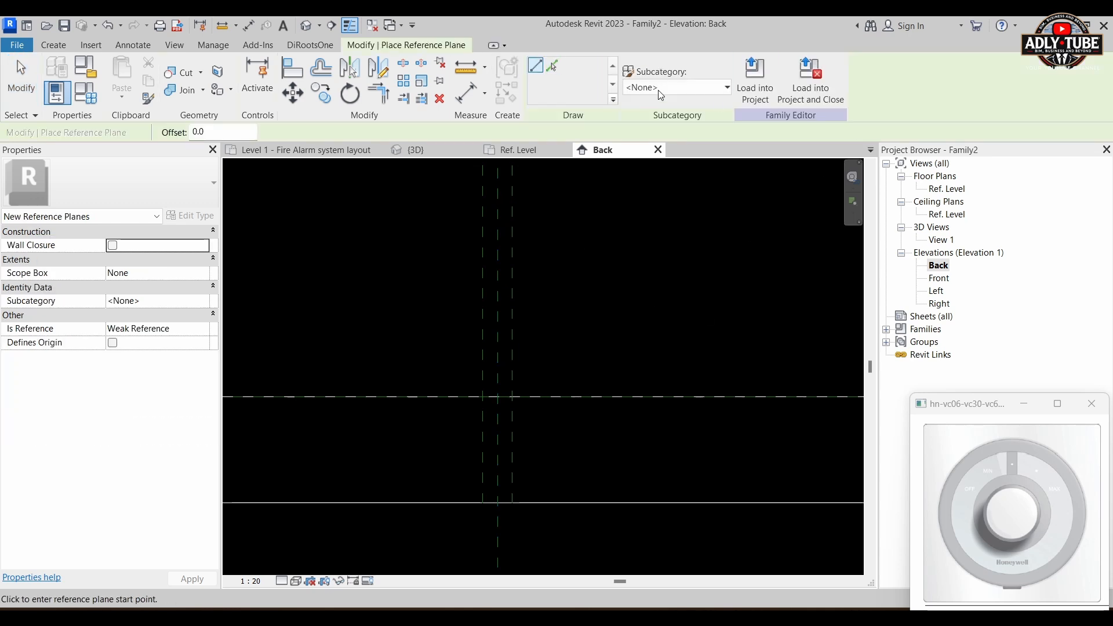
{"action": "left_click", "coordinate": [553, 69]}
{"action": "left_click_drag", "start_coordinate": [214, 135], "coordinate": [166, 134]}
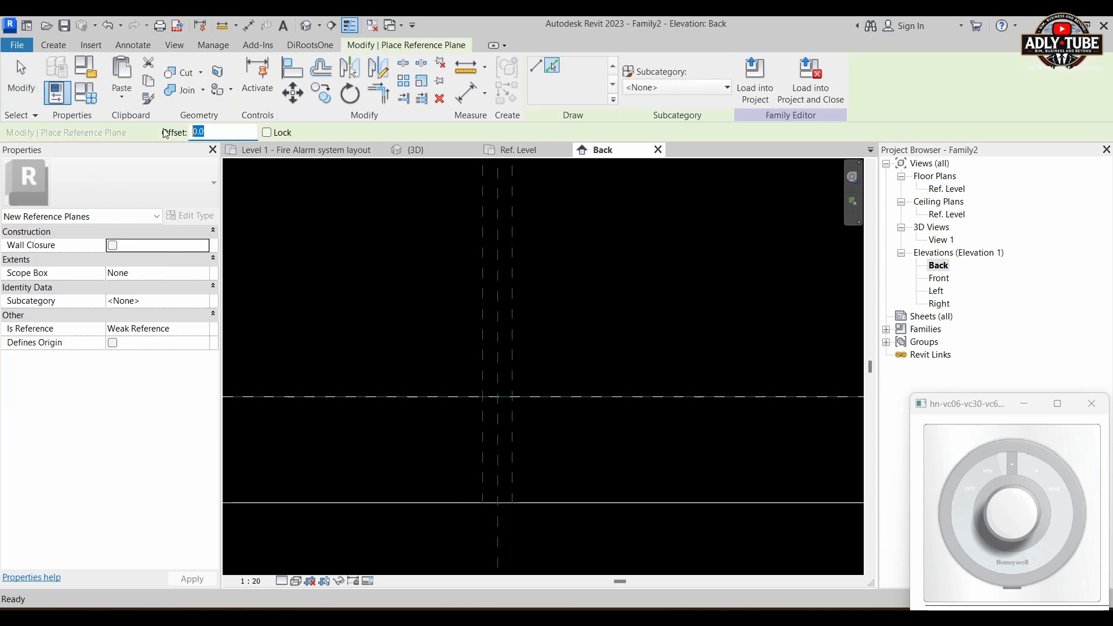
{"action": "type", "text": "75.5"}
{"action": "left_click", "coordinate": [580, 397]}
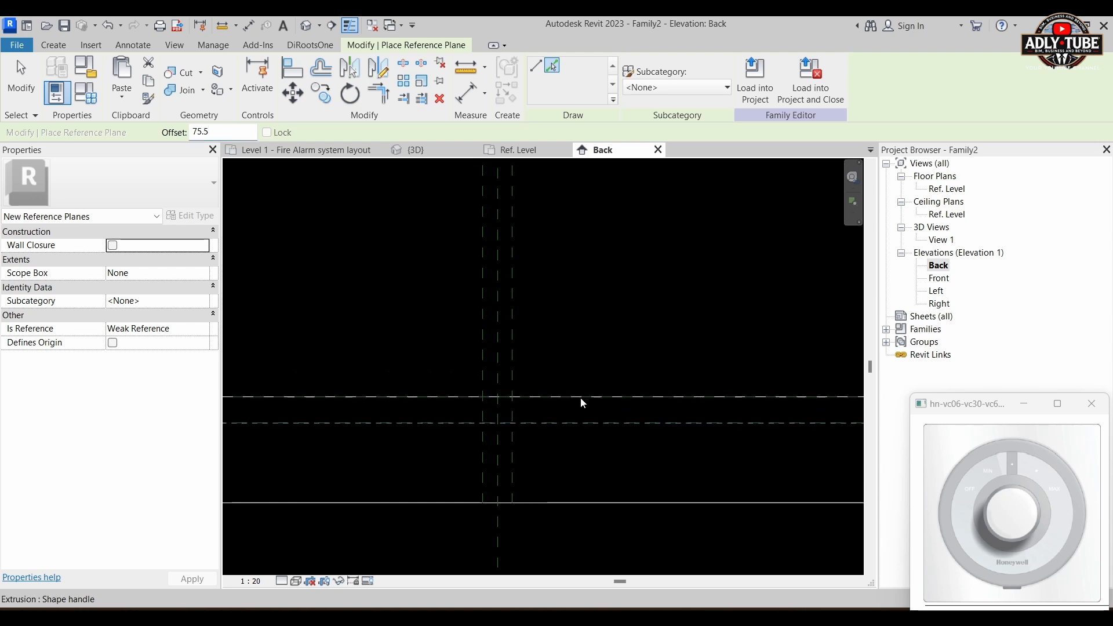
Step: In the Ref. Level plan, start an extrusion and sketch an 86 × 86 mm rectangle between the outer reference plane intersections
{"action": "key", "text": "Escape"}
{"action": "key", "text": "Escape"}
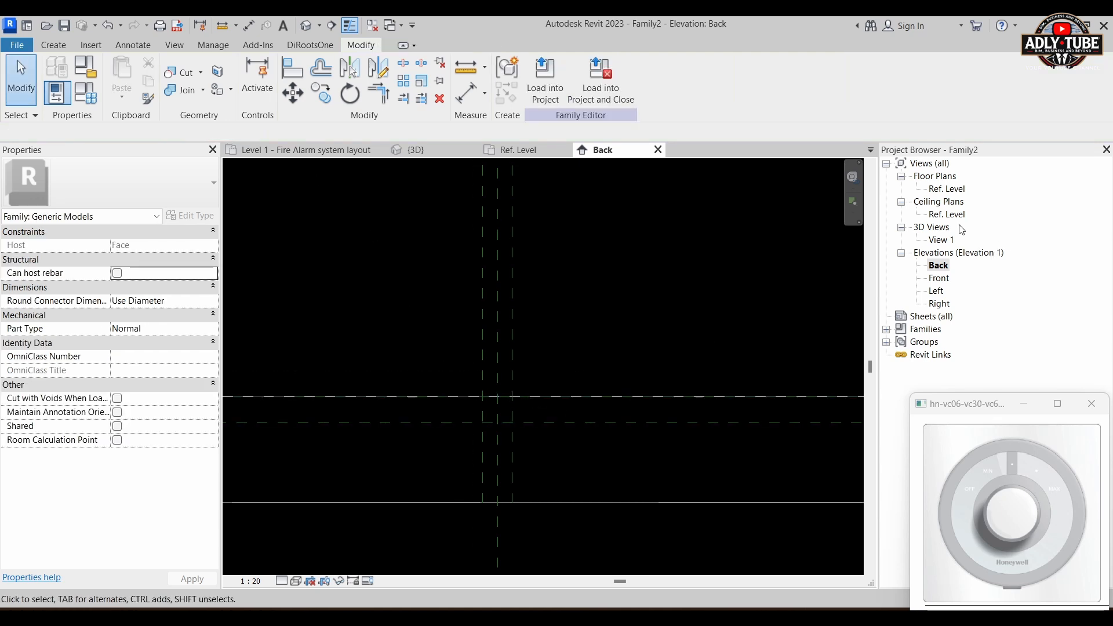
{"action": "double_click", "coordinate": [947, 190]}
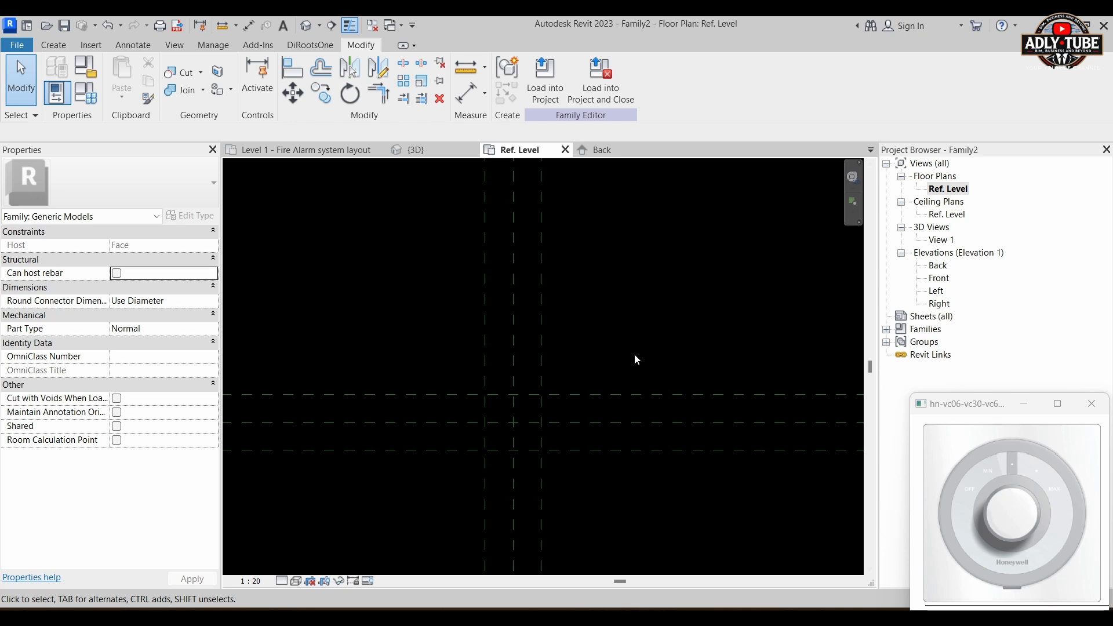
{"action": "middle_click_drag", "start_coordinate": [634, 354], "coordinate": [624, 318]}
{"action": "scroll", "coordinate": [588, 318], "scroll_direction": "up", "scroll_amount": 1}
{"action": "left_click", "coordinate": [53, 45]}
{"action": "left_click", "coordinate": [125, 79]}
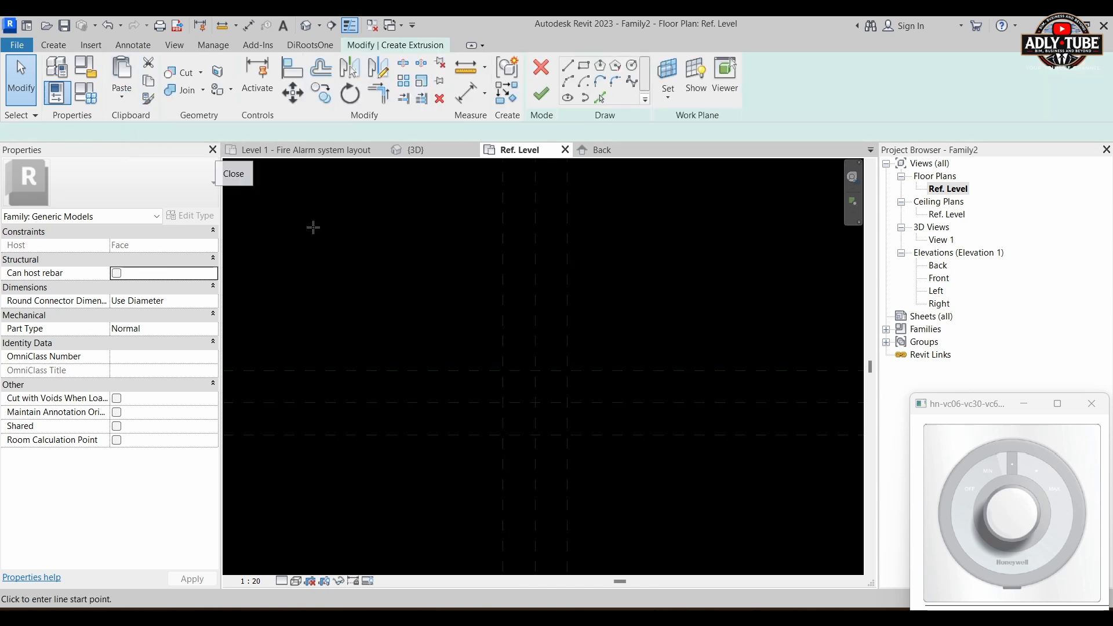
{"action": "scroll", "coordinate": [451, 401], "scroll_direction": "up", "scroll_amount": 2}
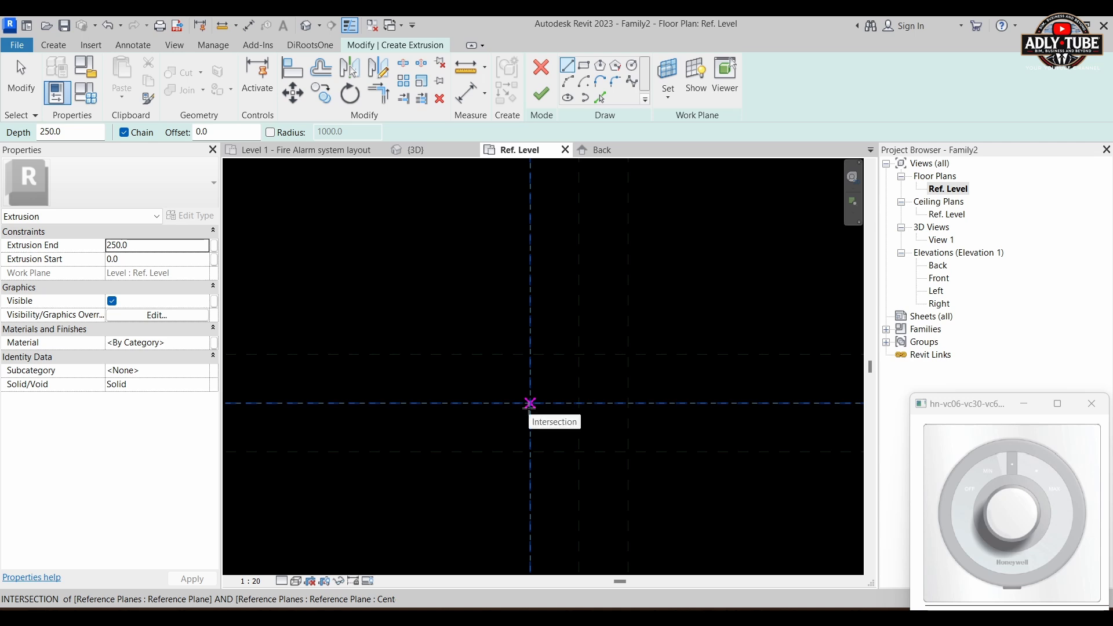
{"action": "left_click", "coordinate": [530, 403]}
{"action": "scroll", "coordinate": [558, 386], "scroll_direction": "down", "scroll_amount": 2}
{"action": "scroll", "coordinate": [537, 315], "scroll_direction": "down", "scroll_amount": 1}
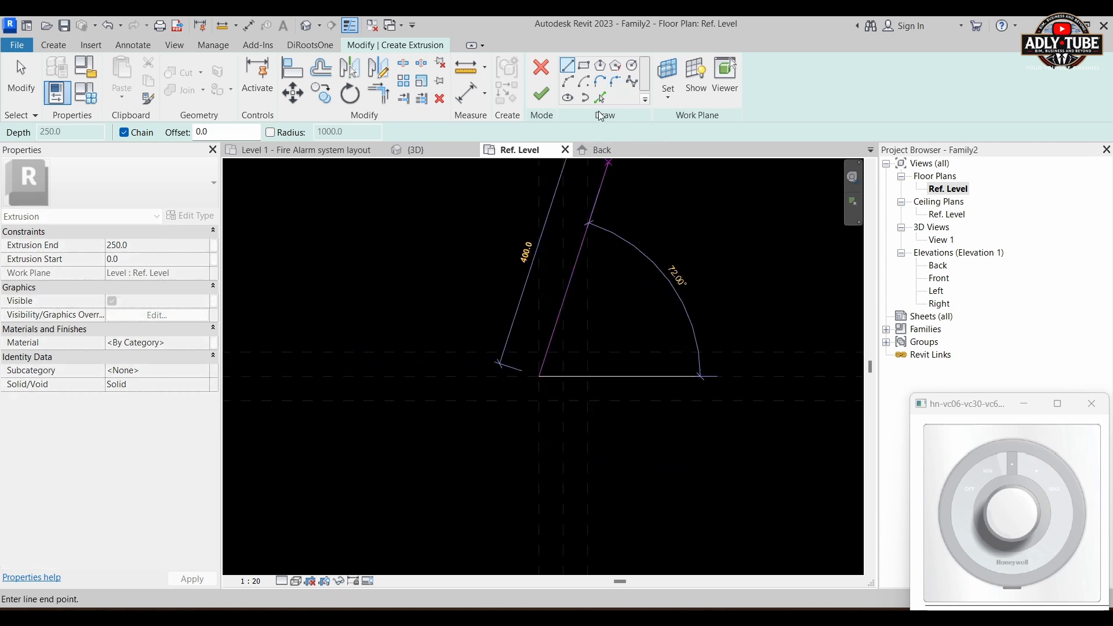
{"action": "left_click", "coordinate": [585, 67]}
{"action": "scroll", "coordinate": [566, 388], "scroll_direction": "up", "scroll_amount": 2}
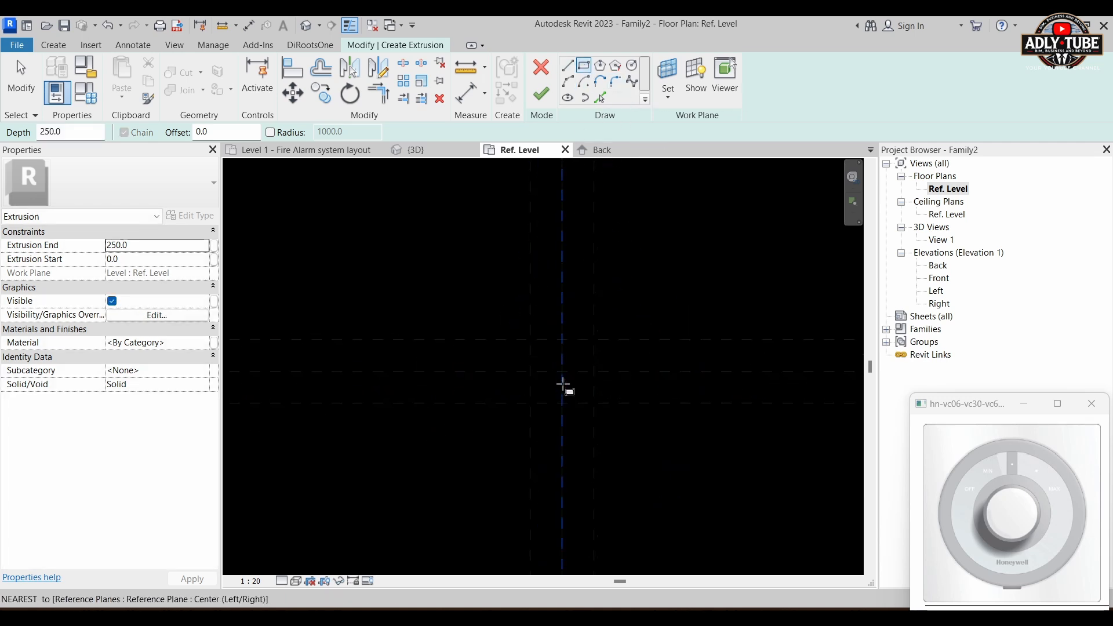
{"action": "left_click", "coordinate": [519, 325]}
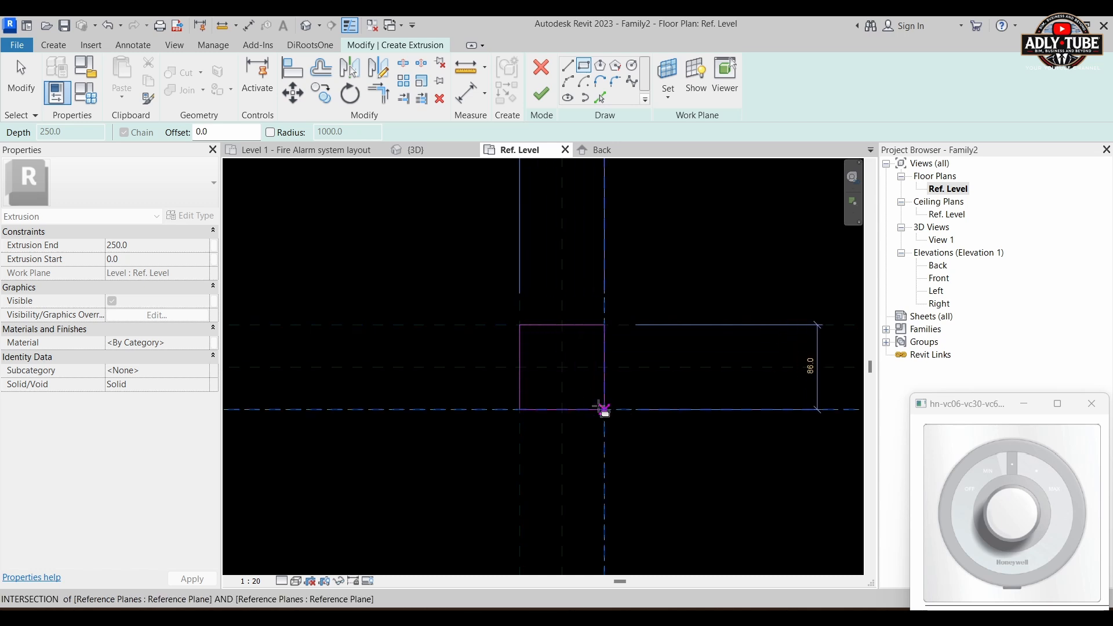
{"action": "left_click", "coordinate": [604, 410]}
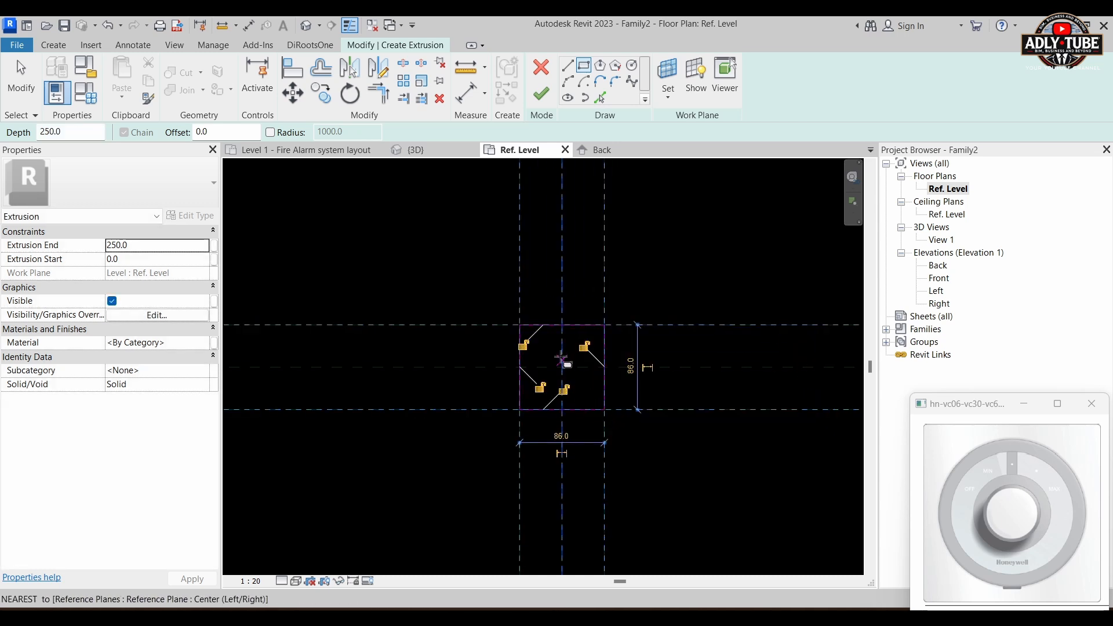
Step: Lock all four sides of the rectangle to their reference planes and finish the extrusion sketch
{"action": "left_click", "coordinate": [523, 345]}
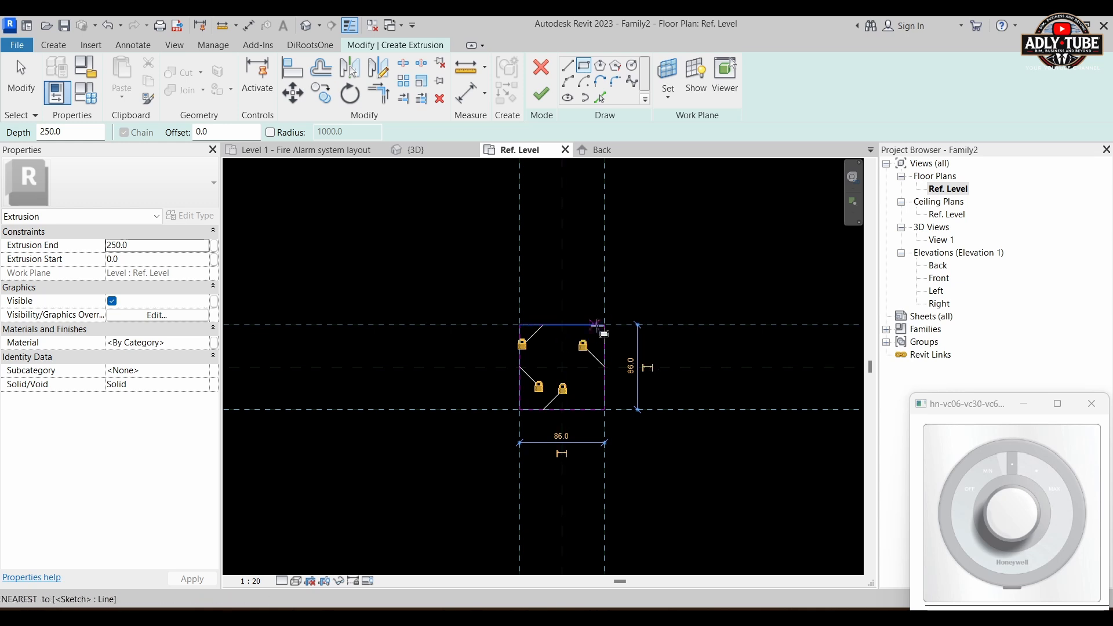
{"action": "key", "text": "Escape"}
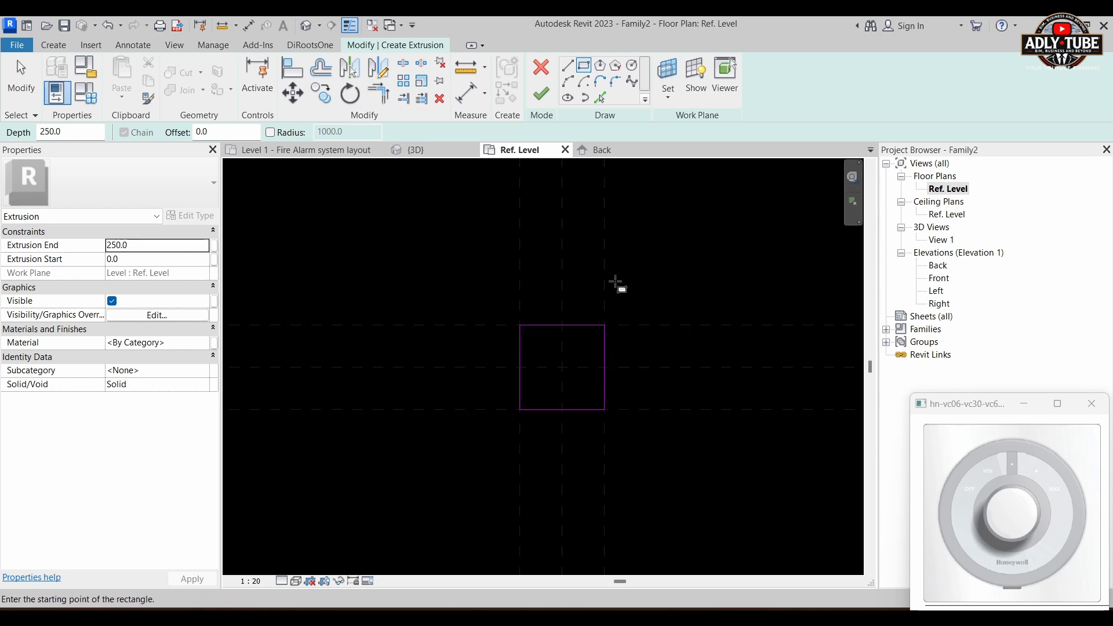
{"action": "left_click", "coordinate": [540, 93]}
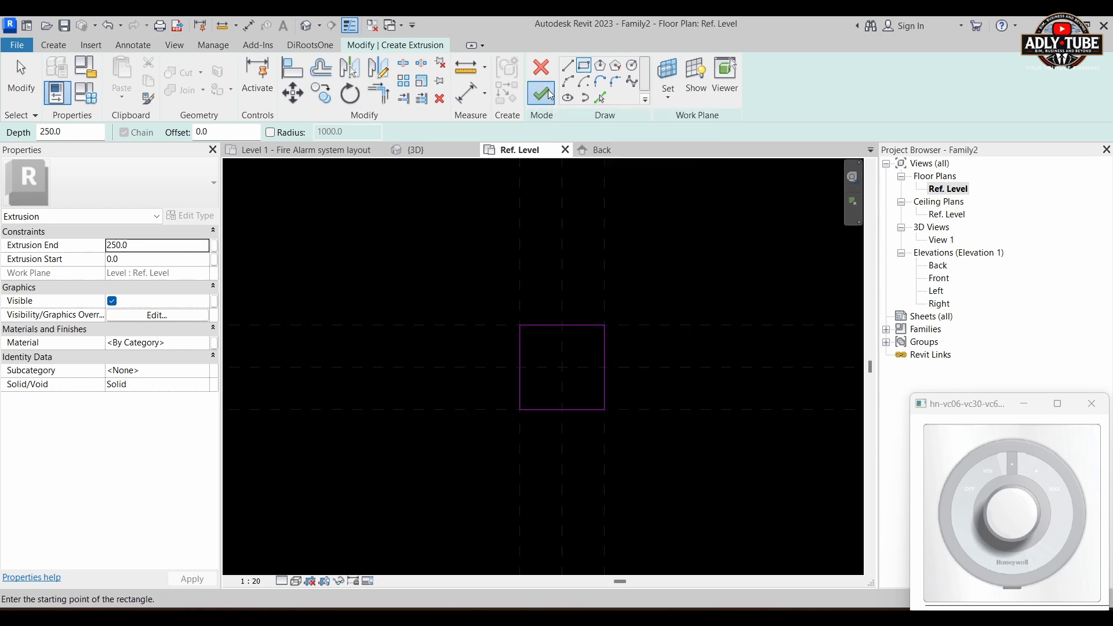
Step: In the Back elevation, shorten the extrusion from its top face to a depth of 15.5 mm
{"action": "left_click", "coordinate": [755, 266]}
{"action": "right_click", "coordinate": [755, 267]}
{"action": "left_click", "coordinate": [652, 270]}
{"action": "left_click", "coordinate": [933, 265]}
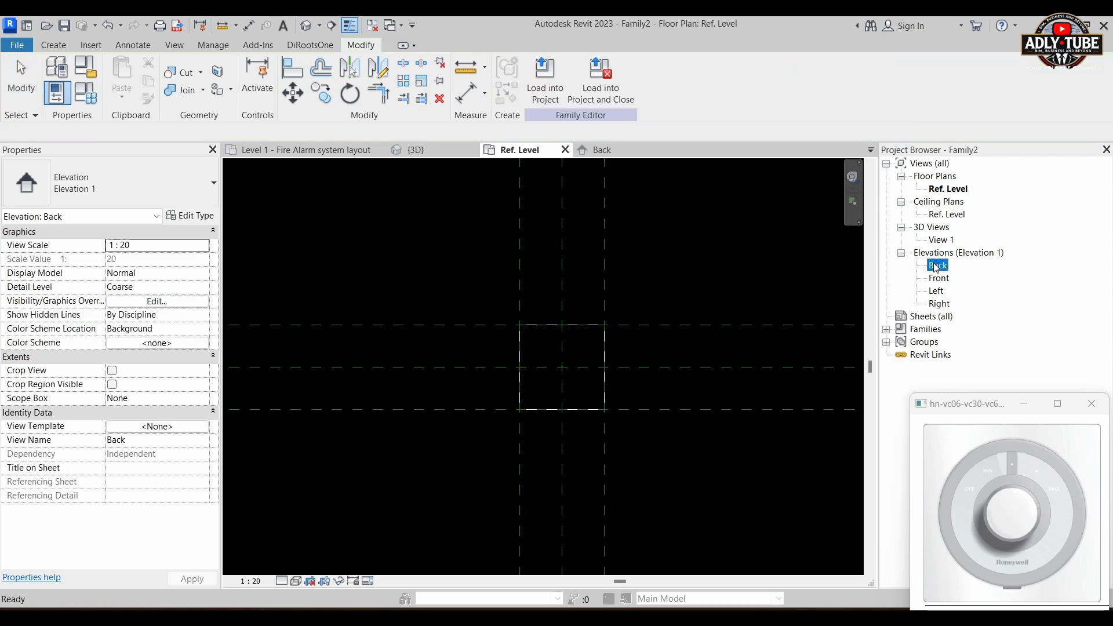
{"action": "double_click", "coordinate": [936, 266]}
{"action": "scroll", "coordinate": [558, 375], "scroll_direction": "up", "scroll_amount": 5}
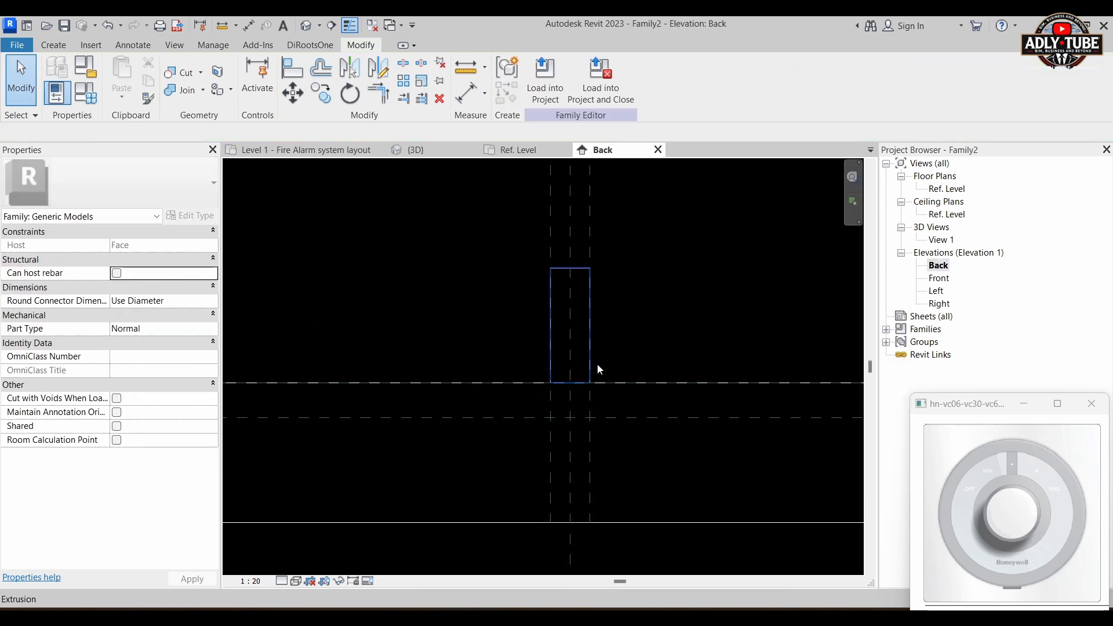
{"action": "left_click", "coordinate": [567, 221]}
{"action": "scroll", "coordinate": [567, 226], "scroll_direction": "up", "scroll_amount": 1}
{"action": "left_click_drag", "start_coordinate": [555, 215], "coordinate": [556, 403]}
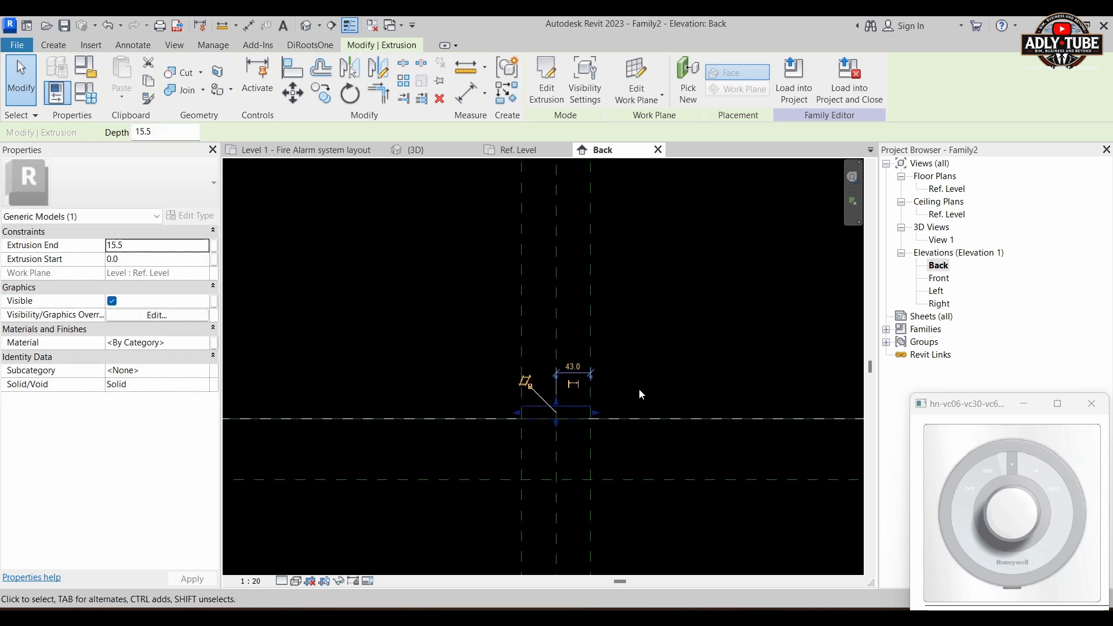
{"action": "left_click", "coordinate": [652, 398]}
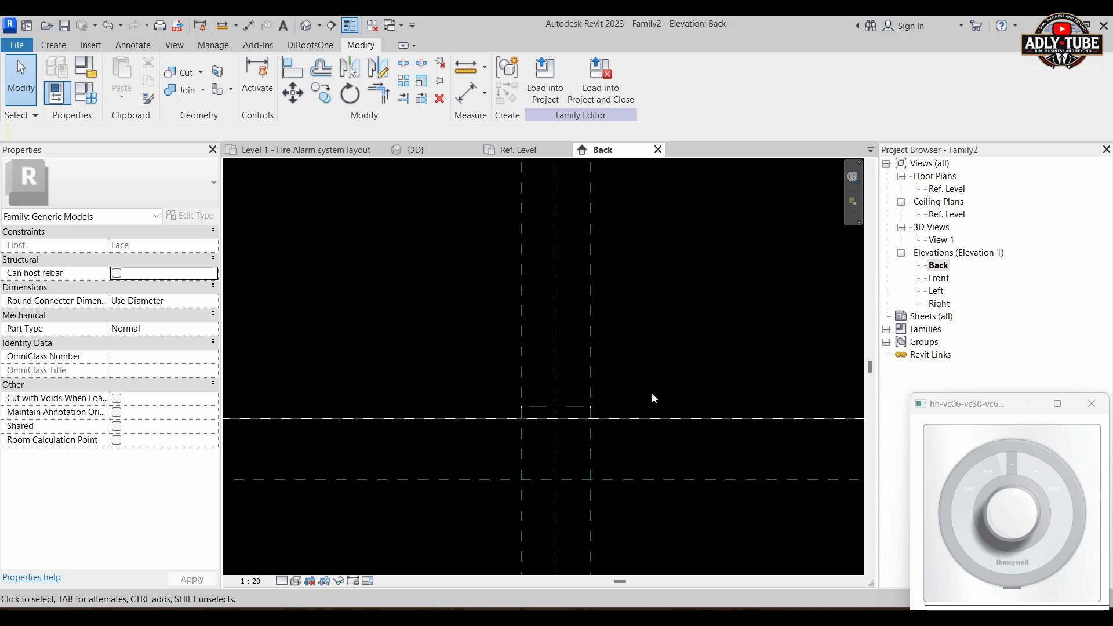
Step: Add a horizontal reference plane offset 10 mm above the host's top face in the Back elevation
{"action": "scroll", "coordinate": [610, 399], "scroll_direction": "up", "scroll_amount": 1}
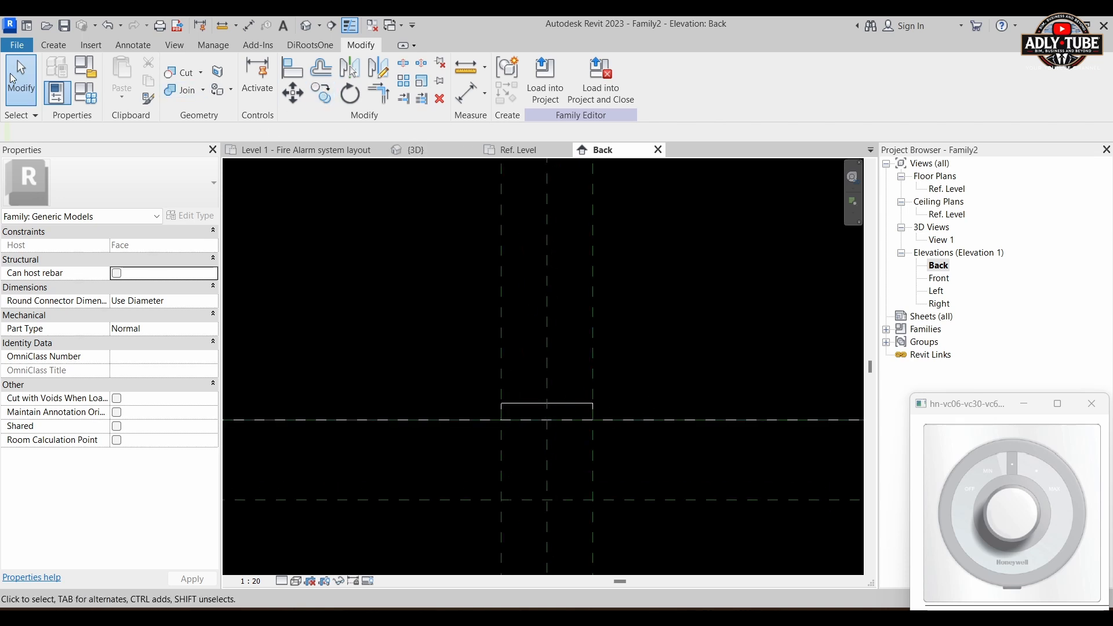
{"action": "left_click", "coordinate": [67, 45]}
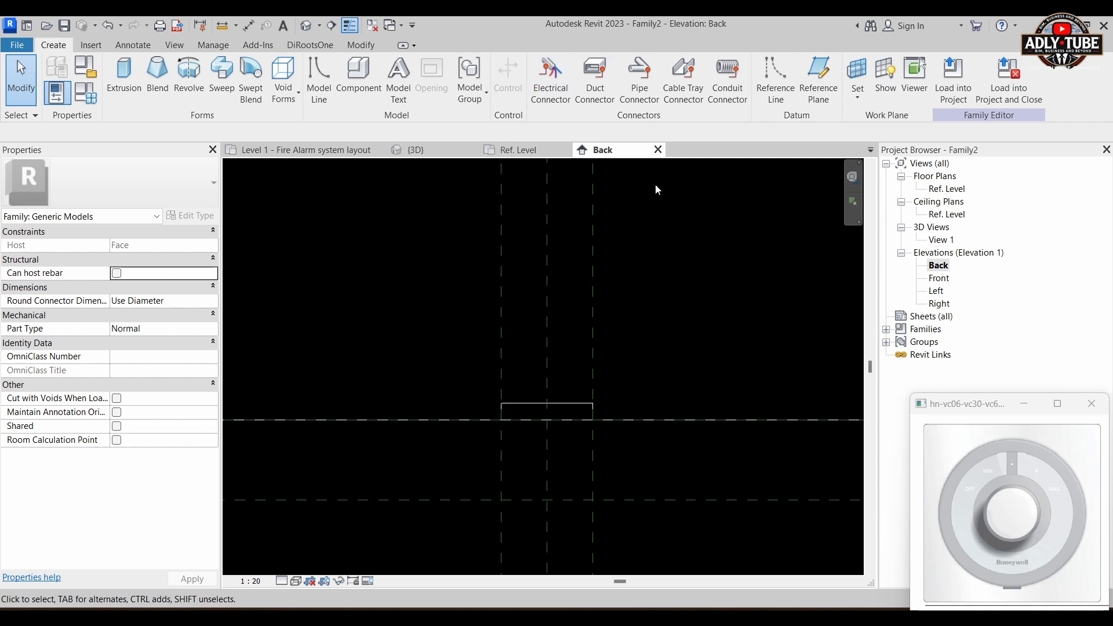
{"action": "key", "text": "r"}
{"action": "key", "text": "p"}
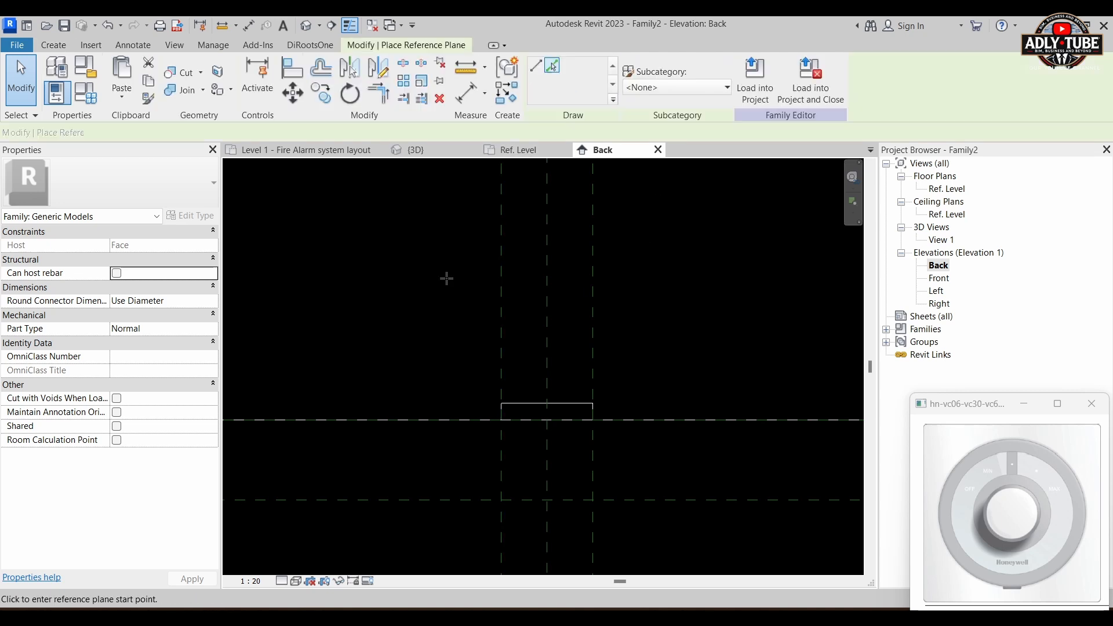
{"action": "left_click", "coordinate": [552, 67]}
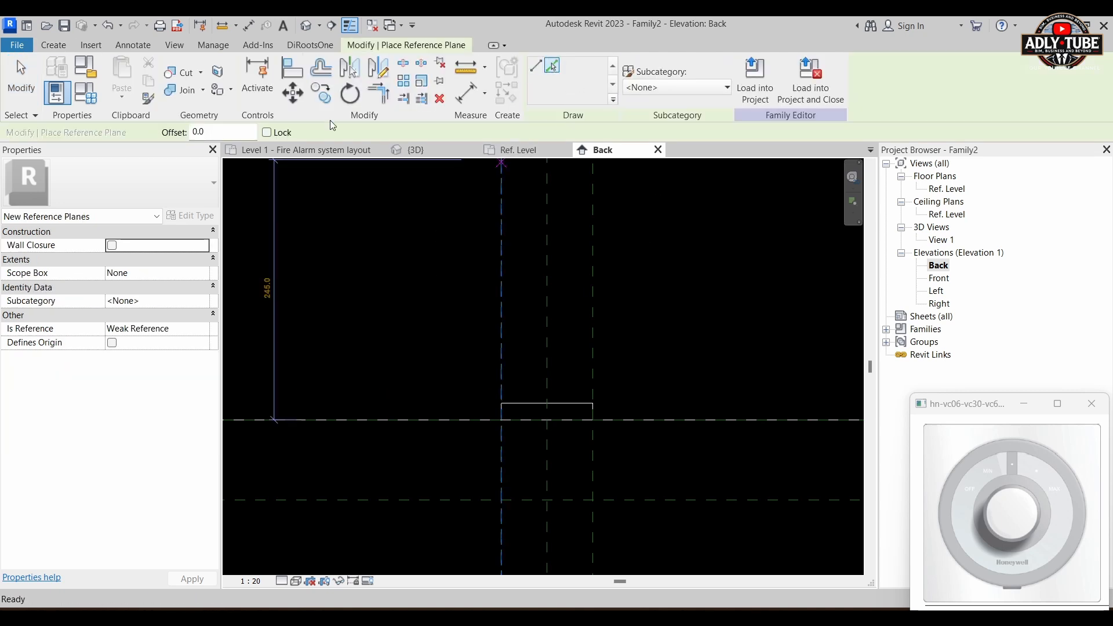
{"action": "double_click", "coordinate": [239, 130]}
{"action": "type", "text": "10.0"}
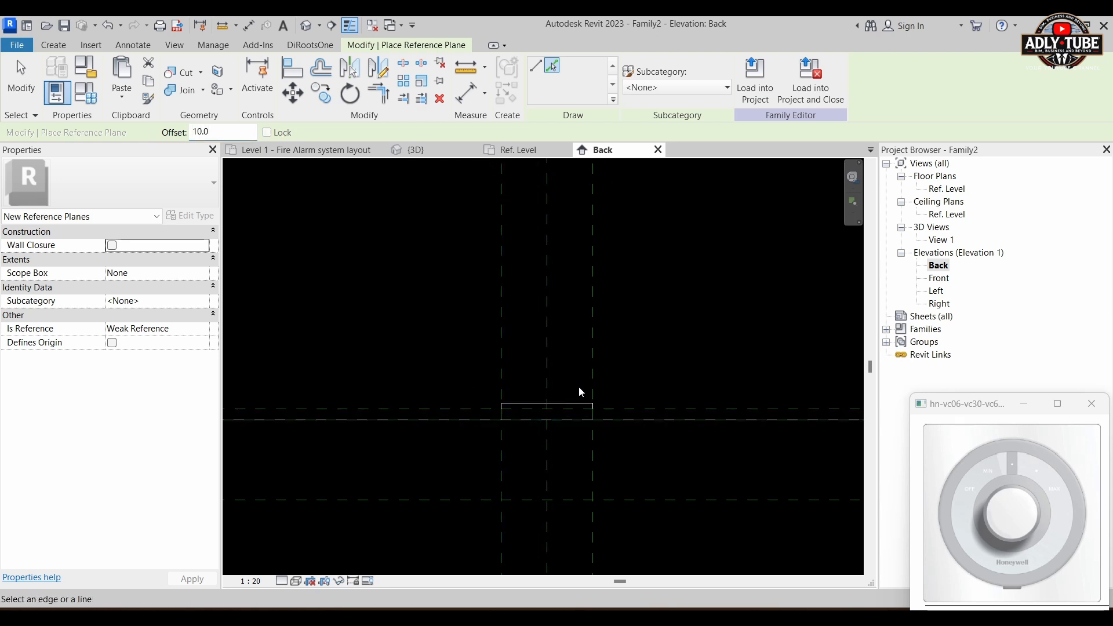
{"action": "key", "text": "Escape"}
{"action": "key", "text": "Escape"}
Step: Align the extrusion's top with the 10 mm reference plane, and lock its top and bottom faces in place
{"action": "scroll", "coordinate": [568, 401], "scroll_direction": "up", "scroll_amount": 2}
{"action": "scroll", "coordinate": [568, 401], "scroll_direction": "up", "scroll_amount": 2}
{"action": "left_click", "coordinate": [566, 408]}
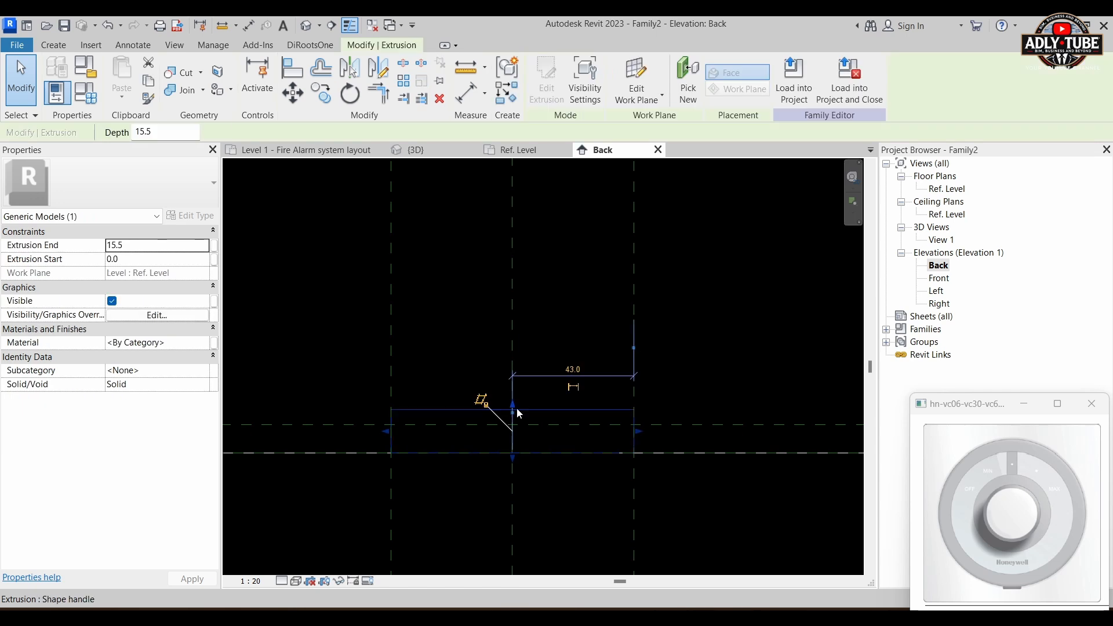
{"action": "left_click_drag", "start_coordinate": [513, 406], "coordinate": [514, 425]}
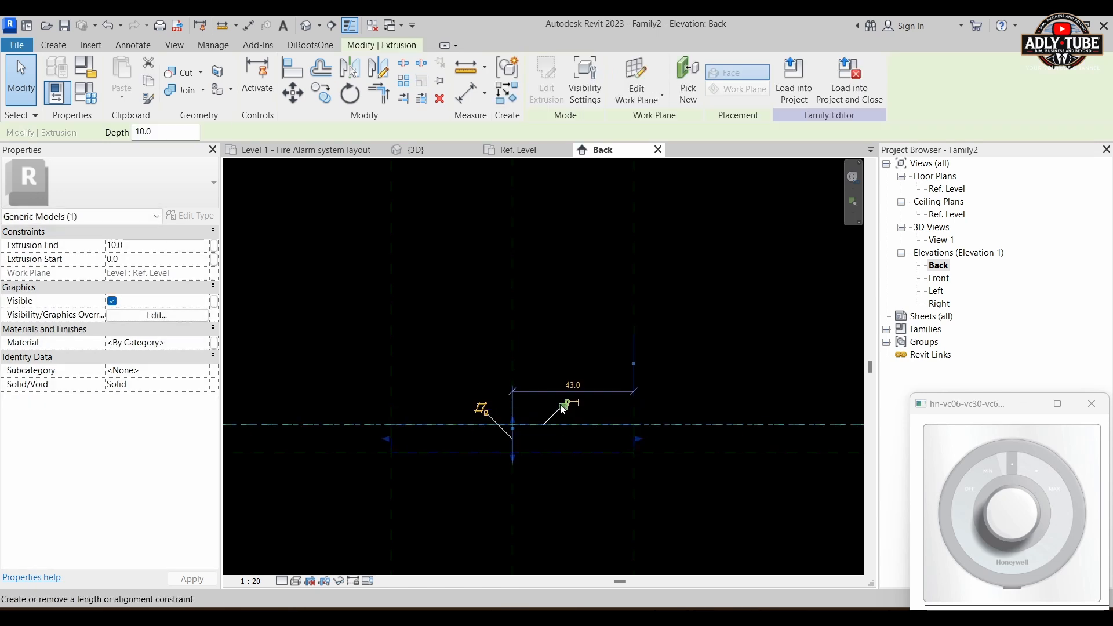
{"action": "scroll", "coordinate": [481, 463], "scroll_direction": "up", "scroll_amount": 2}
{"action": "left_click", "coordinate": [534, 442]}
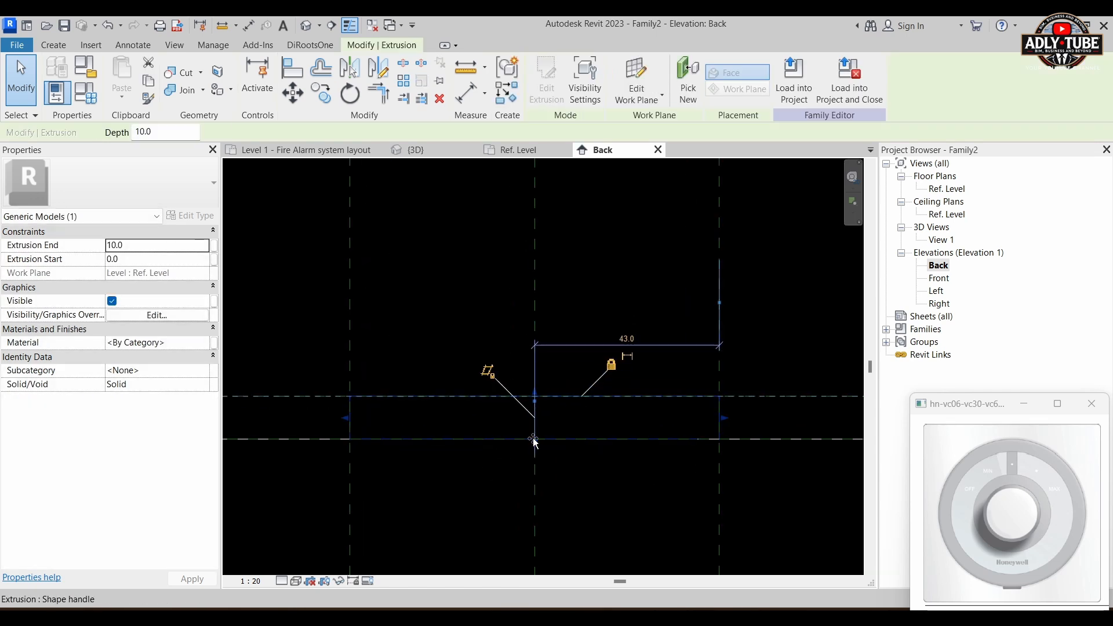
{"action": "mouse_move", "coordinate": [533, 439]}
{"action": "left_mouse_down"}
{"action": "mouse_move", "coordinate": [534, 428]}
{"action": "mouse_move", "coordinate": [533, 439]}
{"action": "left_mouse_up"}
{"action": "scroll", "coordinate": [556, 400], "scroll_direction": "down", "scroll_amount": 5}
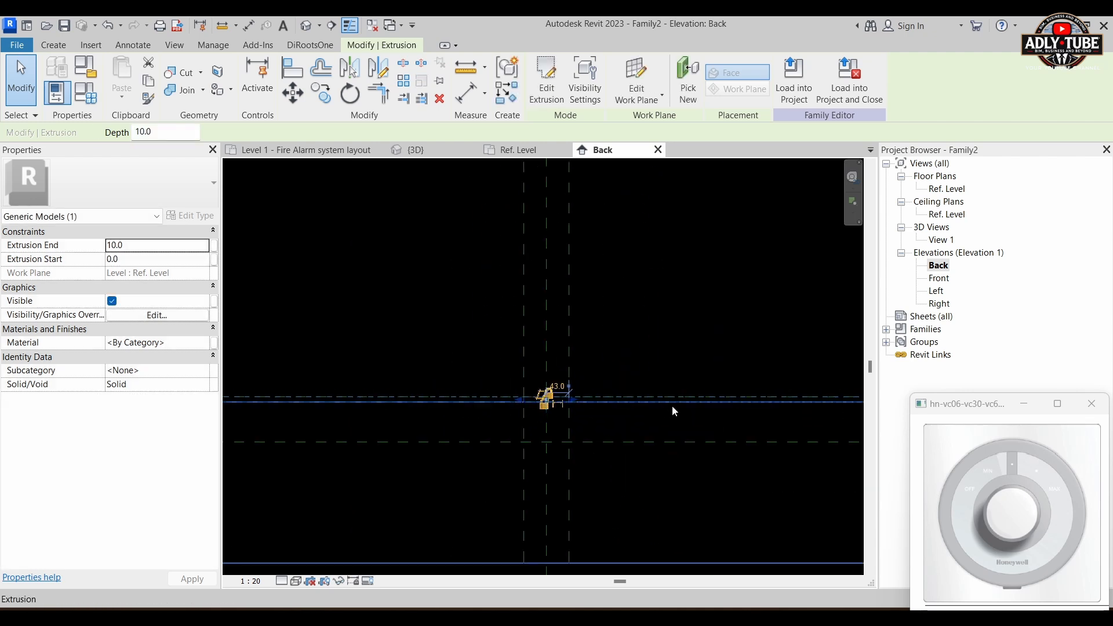
{"action": "scroll", "coordinate": [597, 413], "scroll_direction": "down", "scroll_amount": 2}
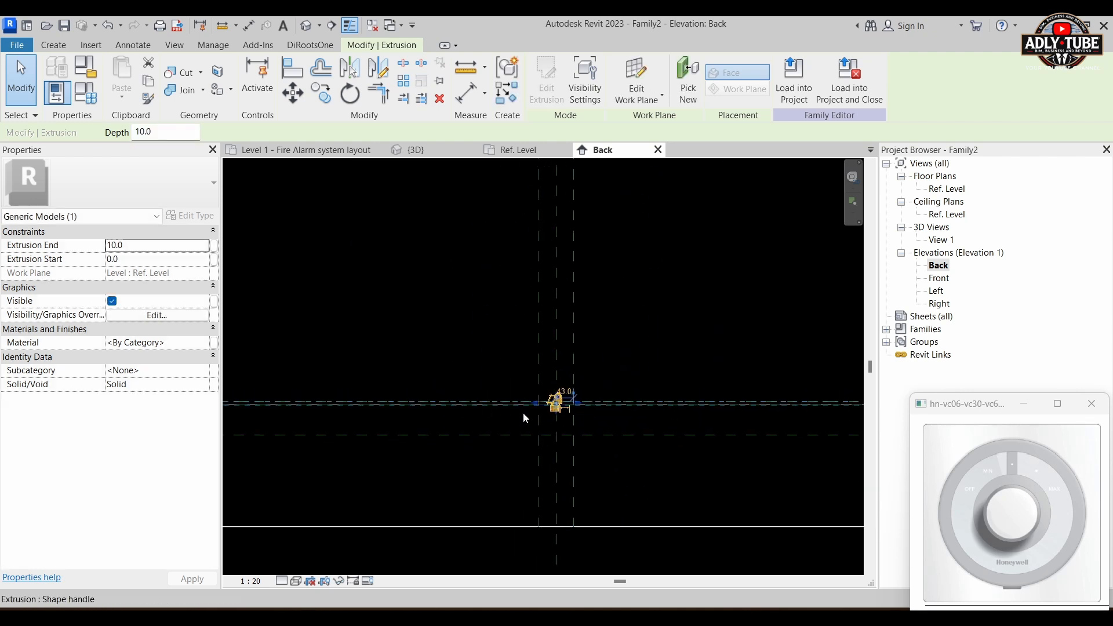
{"action": "left_click", "coordinate": [584, 415]}
Step: Inspect the extruded base plate in the default 3D view
{"action": "scroll", "coordinate": [566, 407], "scroll_direction": "up", "scroll_amount": 3}
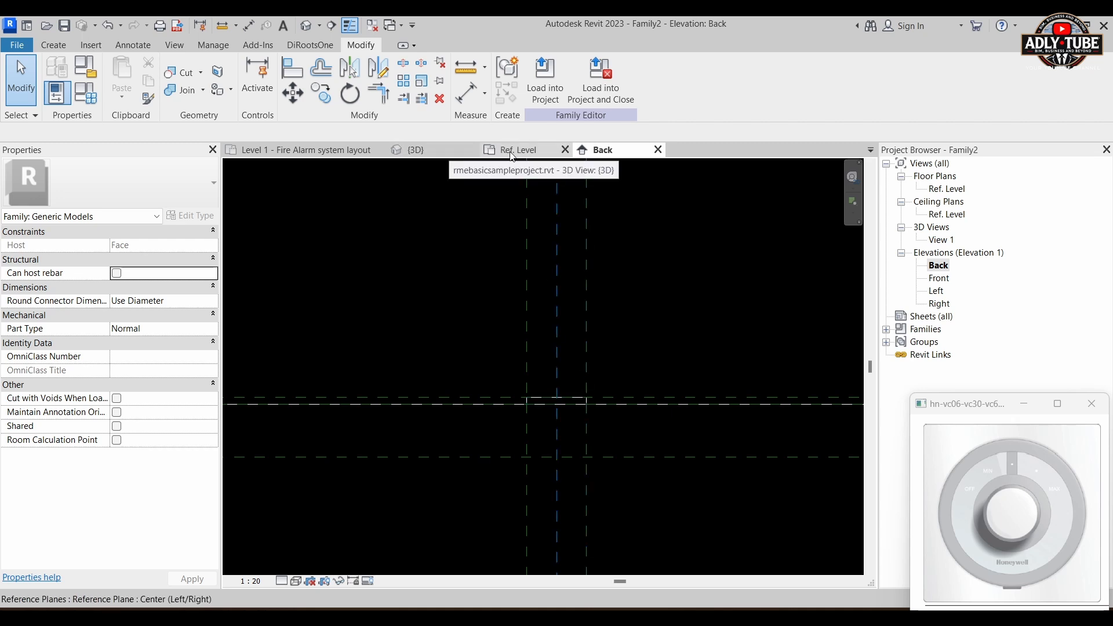
{"action": "left_click_drag", "start_coordinate": [469, 343], "coordinate": [617, 442]}
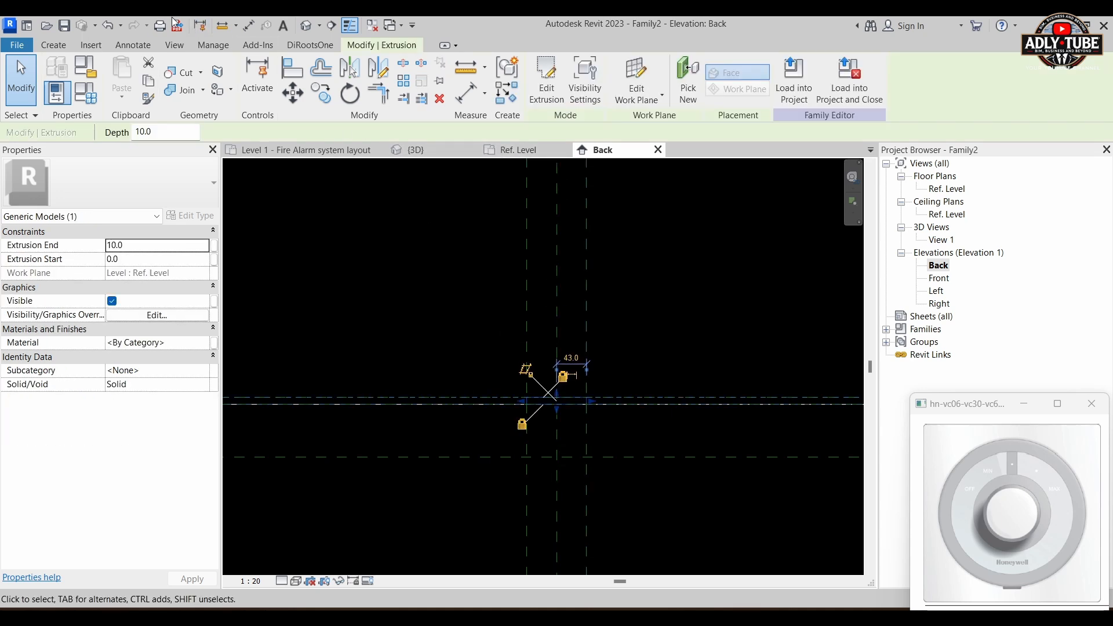
{"action": "left_click", "coordinate": [306, 26]}
{"action": "scroll", "coordinate": [522, 360], "scroll_direction": "down", "scroll_amount": 5}
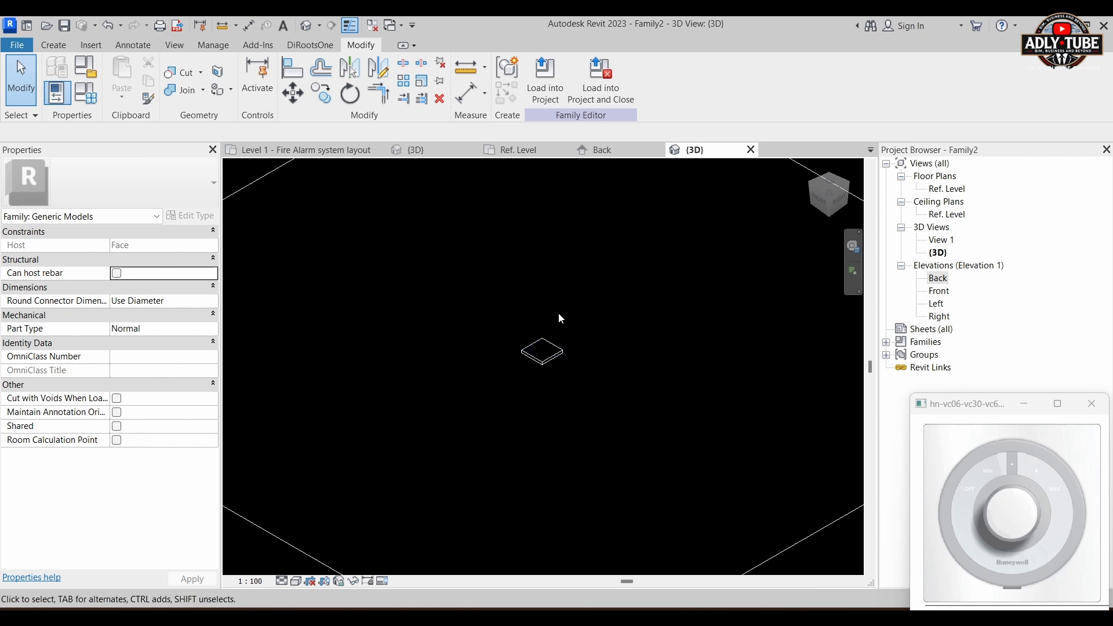
{"action": "scroll", "coordinate": [558, 374], "scroll_direction": "up", "scroll_amount": 3}
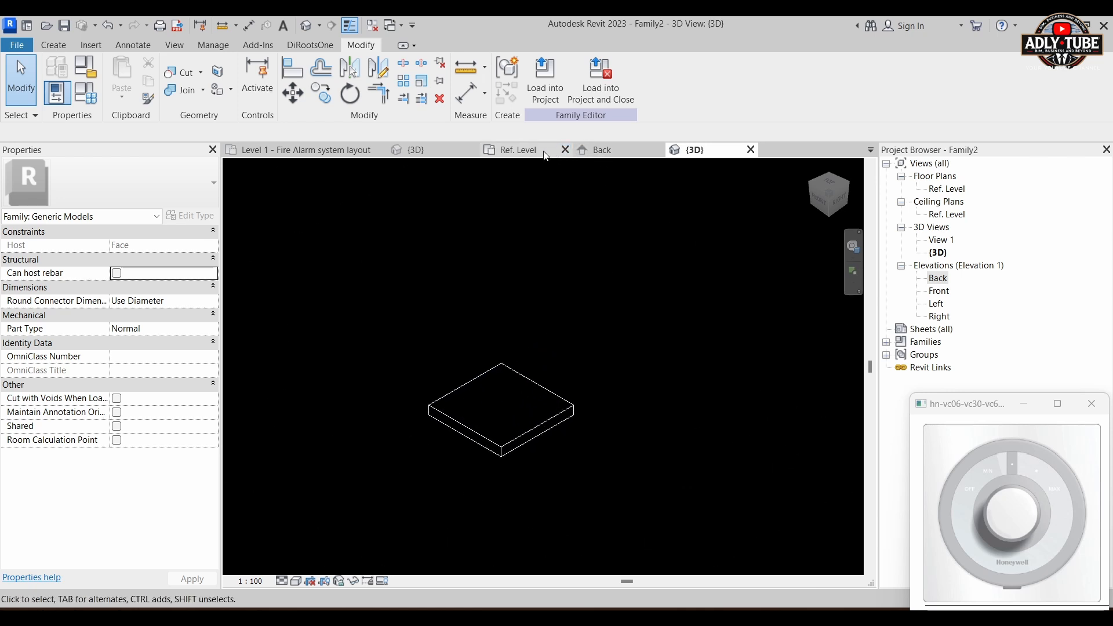
Step: In the Ref. Level plan, add reference planes offset 5 mm inward from the base plate's upper and right edges
{"action": "left_click", "coordinate": [521, 155]}
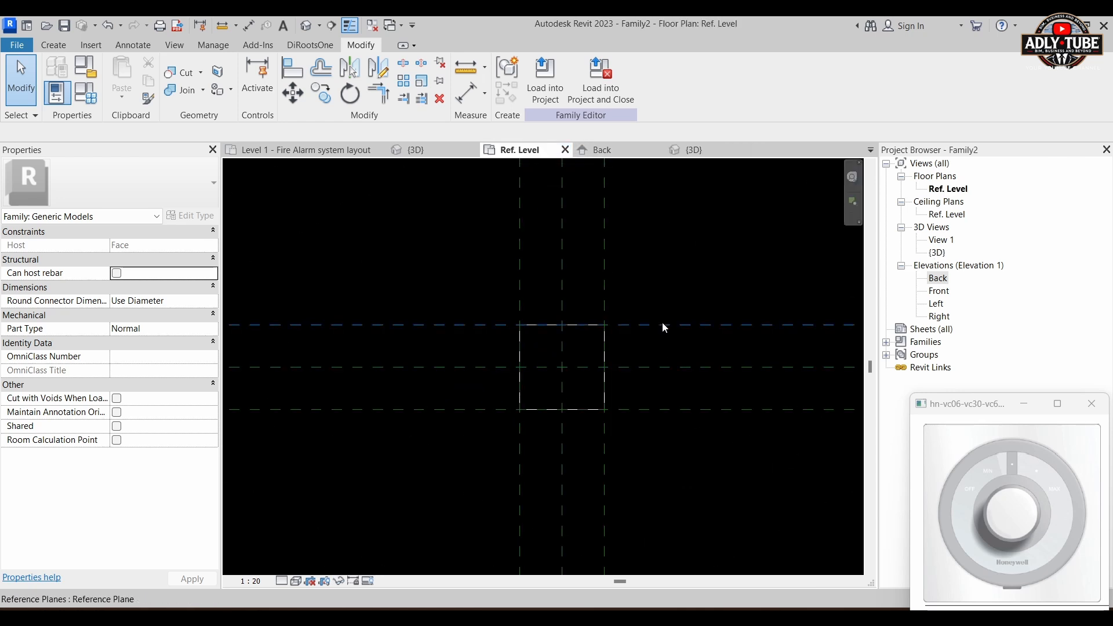
{"action": "middle_click_drag", "start_coordinate": [660, 323], "coordinate": [634, 297]}
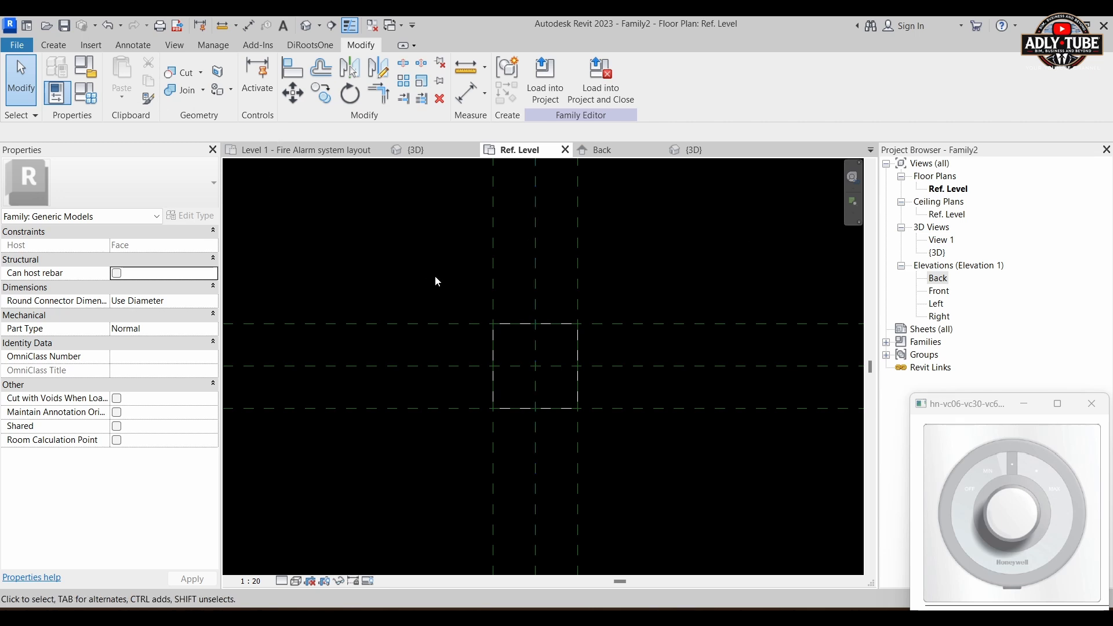
{"action": "key", "text": "r"}
{"action": "key", "text": "p"}
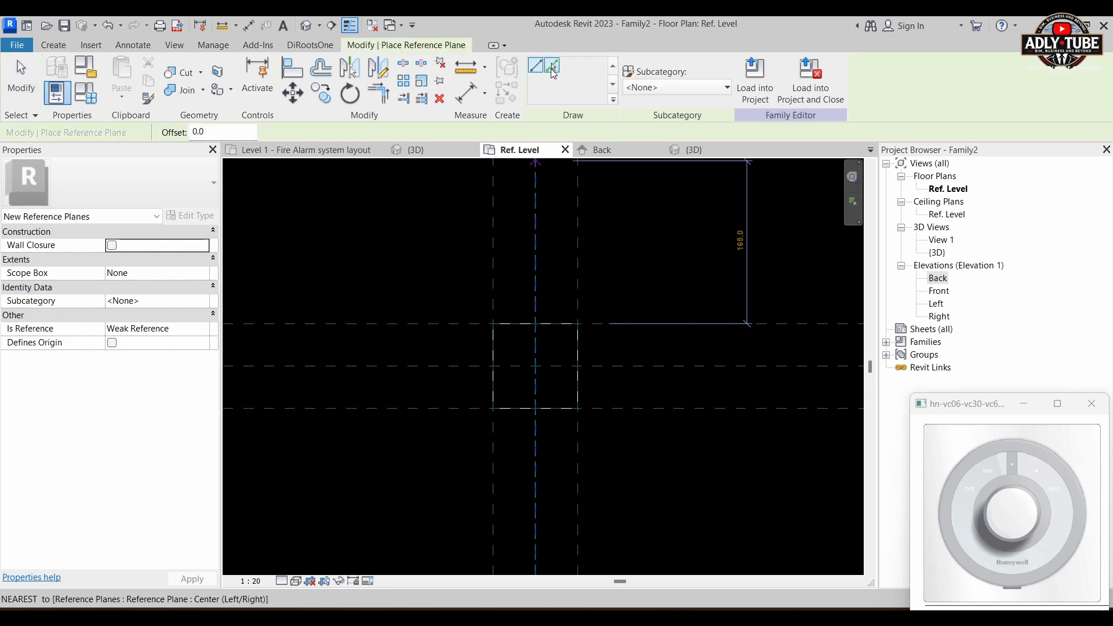
{"action": "left_click", "coordinate": [552, 67]}
{"action": "left_click_drag", "start_coordinate": [233, 131], "coordinate": [179, 128]}
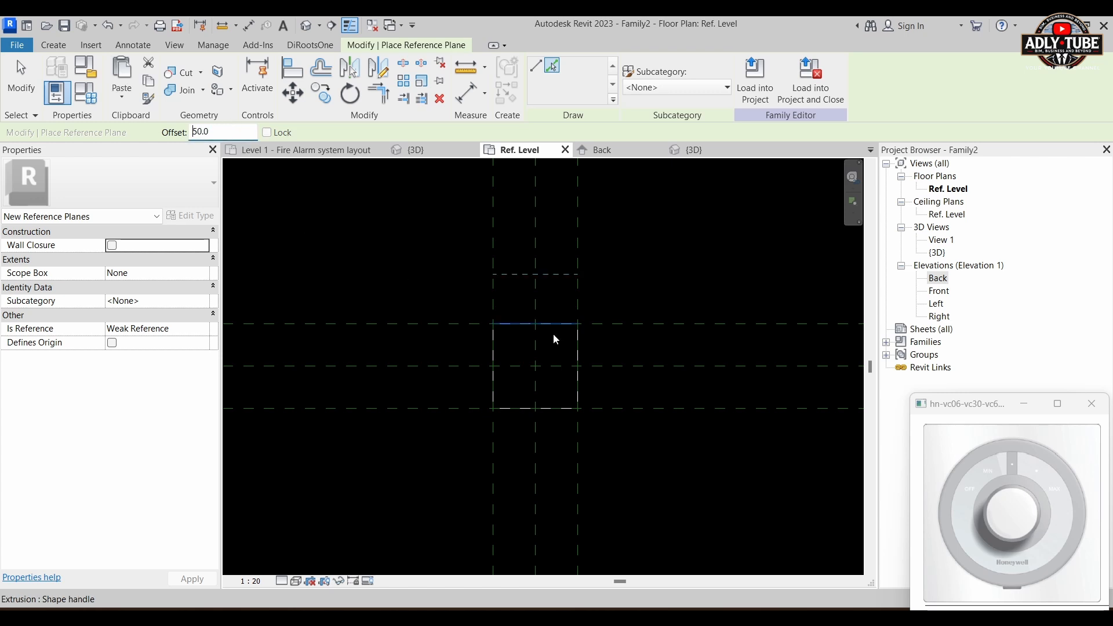
{"action": "scroll", "coordinate": [559, 331], "scroll_direction": "up", "scroll_amount": 2}
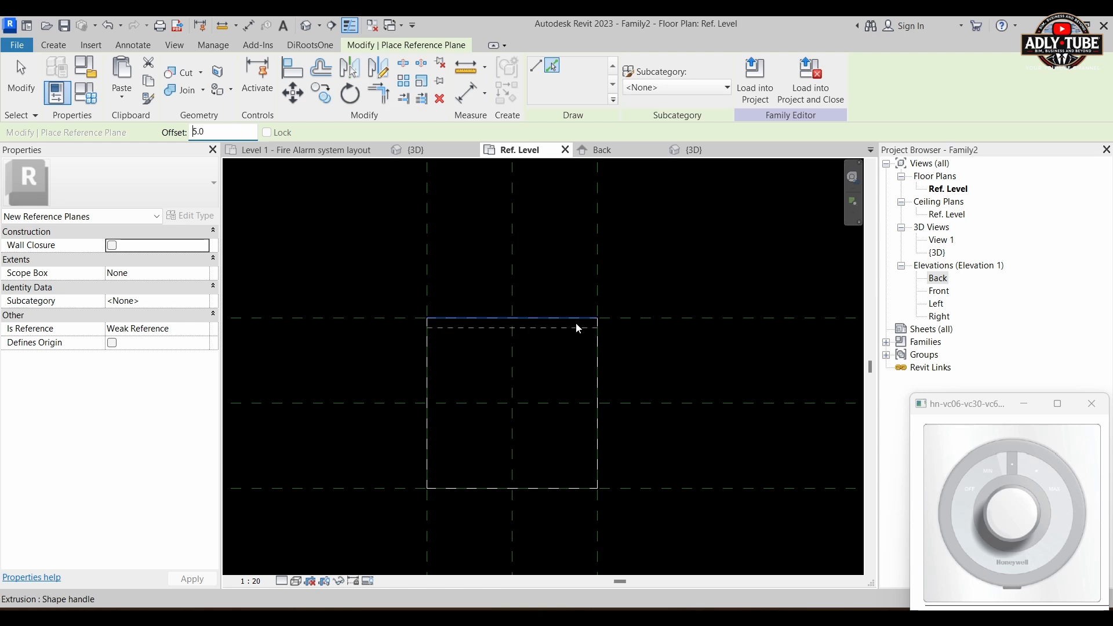
{"action": "scroll", "coordinate": [557, 308], "scroll_direction": "up", "scroll_amount": 2}
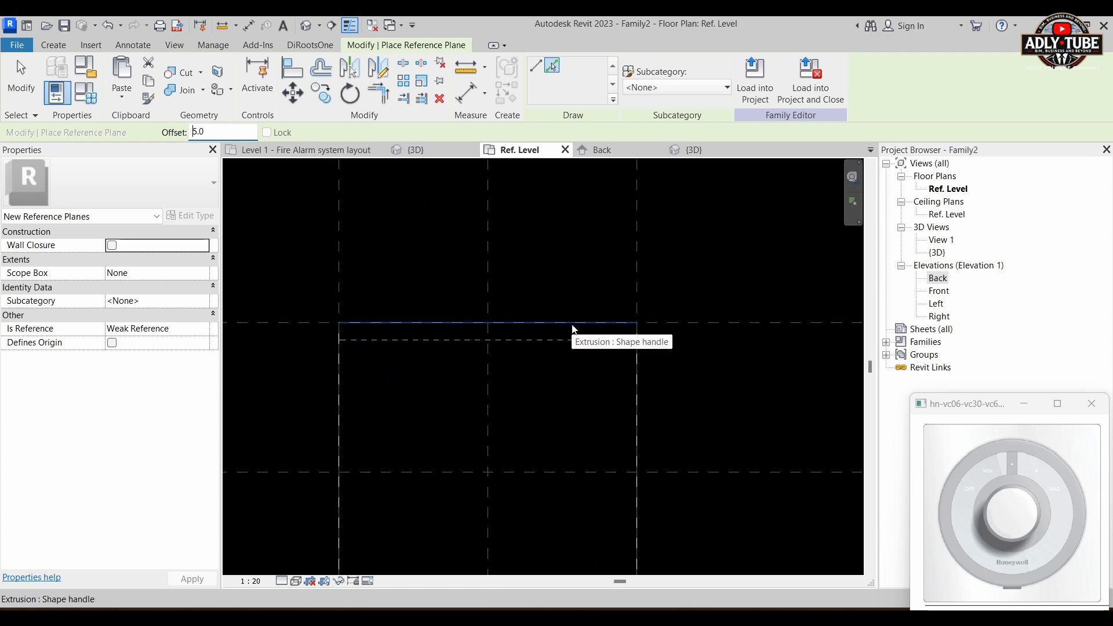
{"action": "left_click", "coordinate": [629, 384]}
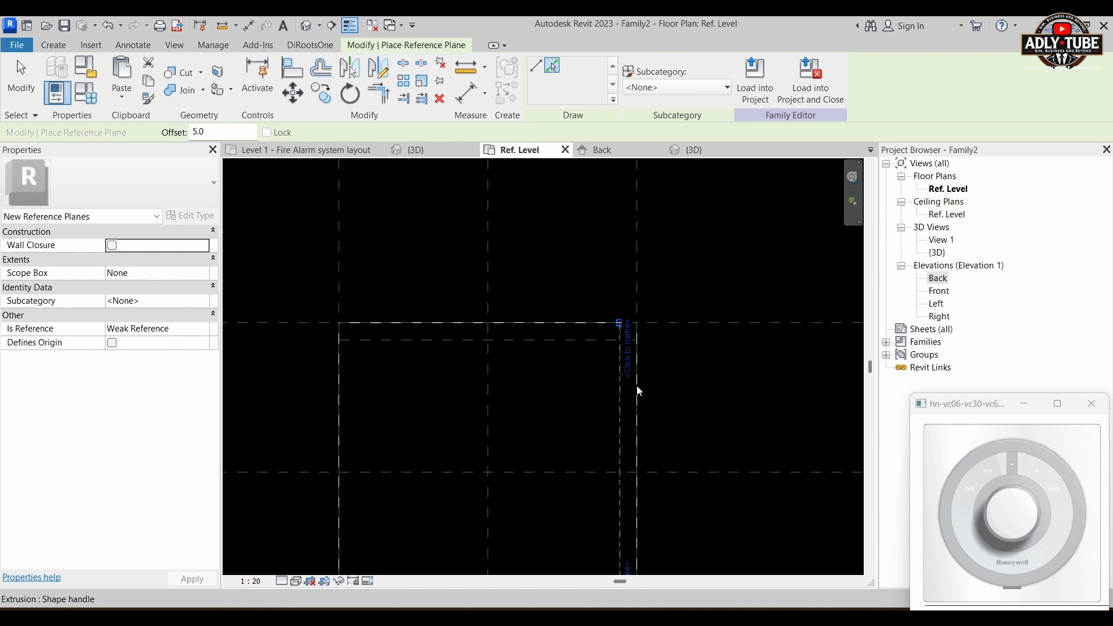
Step: Add matching reference planes 5 mm inside the base plate's left and lower edges
{"action": "left_click", "coordinate": [342, 385]}
{"action": "scroll", "coordinate": [486, 312], "scroll_direction": "down", "scroll_amount": 4}
{"action": "scroll", "coordinate": [504, 499], "scroll_direction": "up", "scroll_amount": 3}
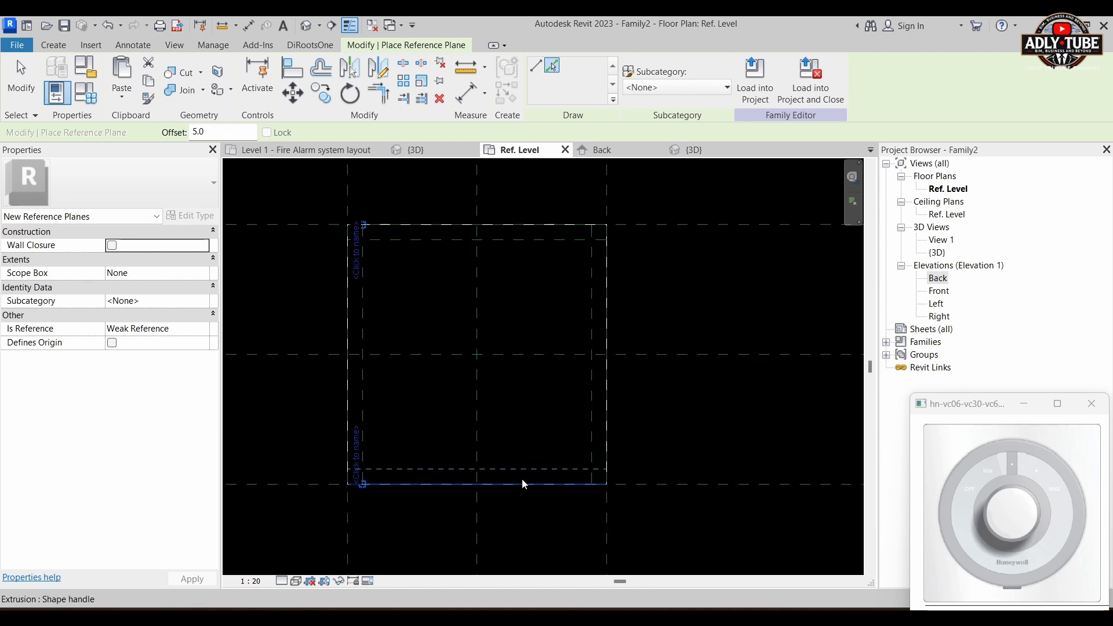
{"action": "left_click", "coordinate": [523, 484]}
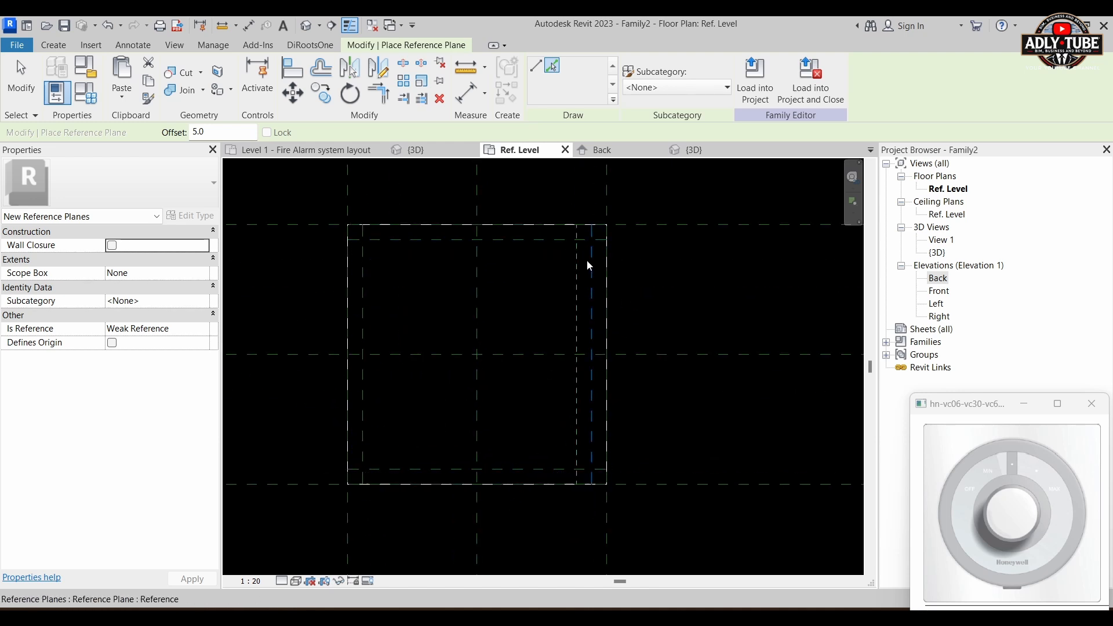
{"action": "key", "text": "Escape"}
{"action": "key", "text": "Escape"}
{"action": "scroll", "coordinate": [634, 291], "scroll_direction": "down", "scroll_amount": 2}
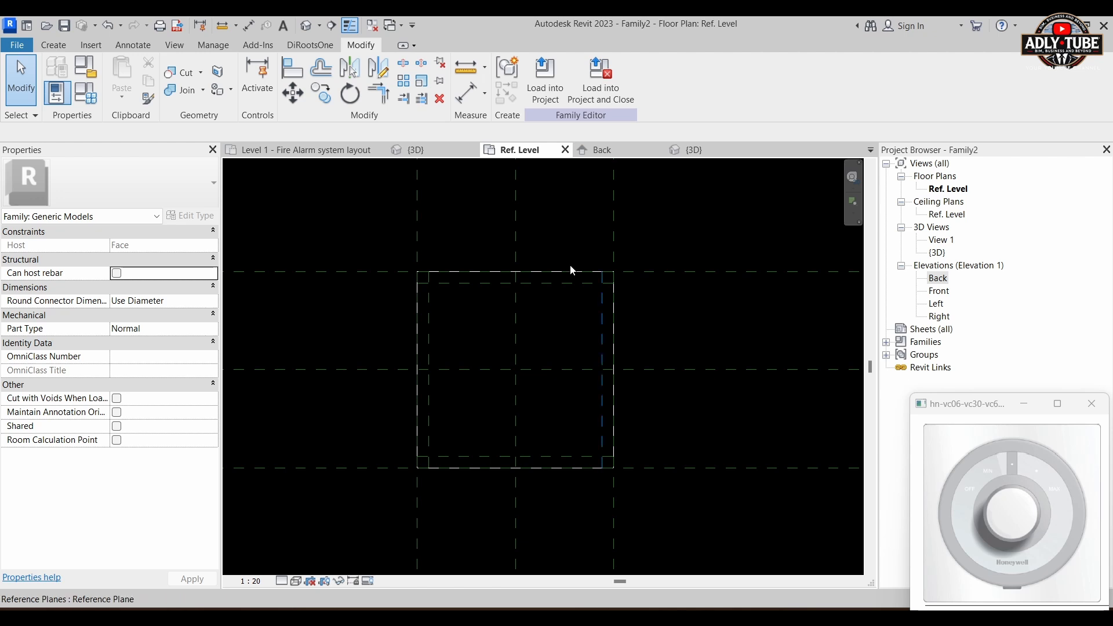
Step: Start a new extrusion and sketch a 76 × 76 mm rectangle on the four inner reference planes
{"action": "left_click", "coordinate": [53, 46]}
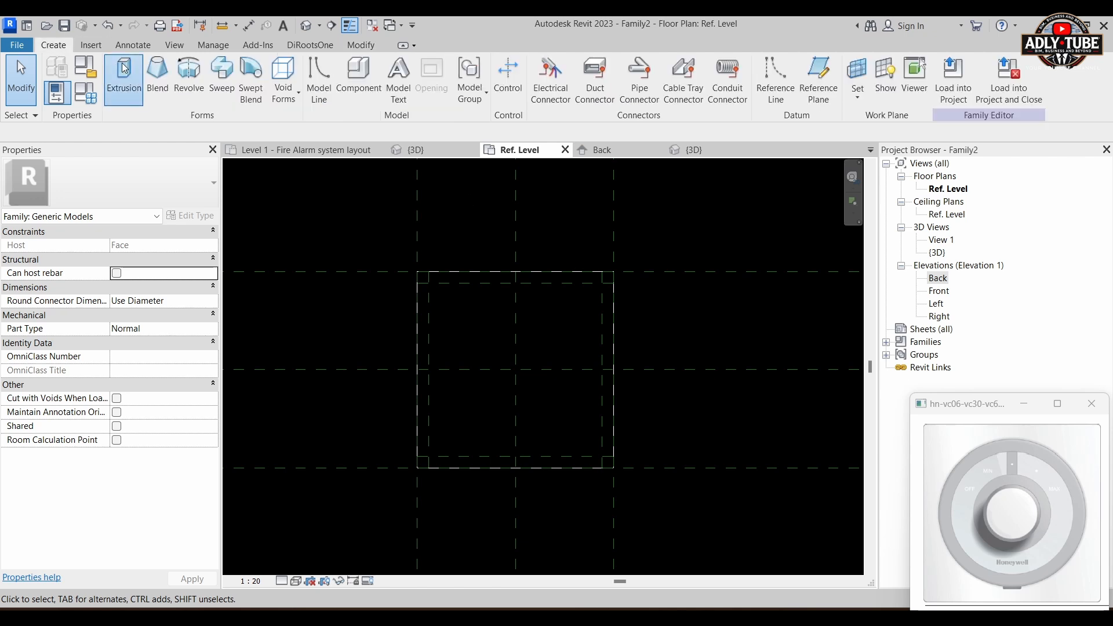
{"action": "left_click", "coordinate": [122, 78]}
{"action": "left_click", "coordinate": [584, 65]}
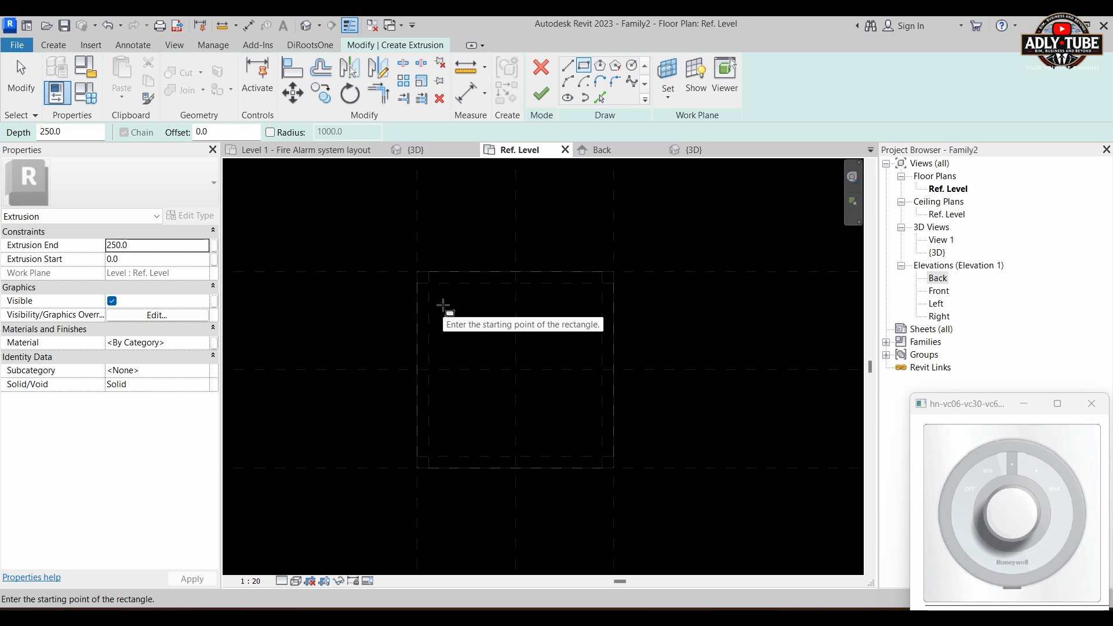
{"action": "scroll", "coordinate": [445, 284], "scroll_direction": "up", "scroll_amount": 3}
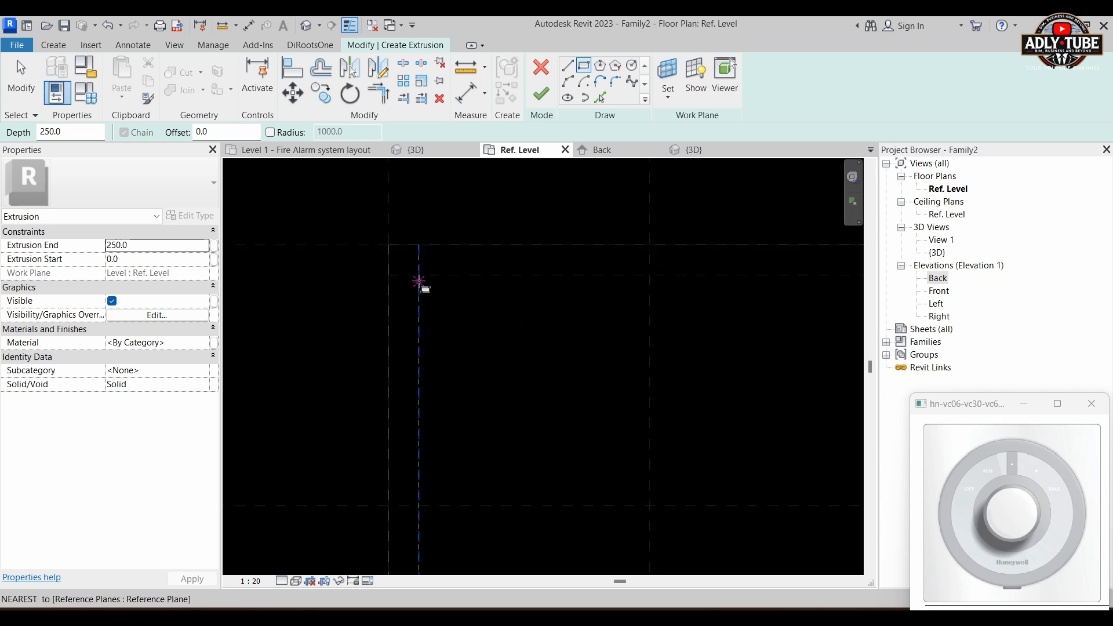
{"action": "left_click", "coordinate": [417, 275]}
{"action": "scroll", "coordinate": [419, 261], "scroll_direction": "down", "scroll_amount": 2}
{"action": "scroll", "coordinate": [419, 261], "scroll_direction": "down", "scroll_amount": 1}
{"action": "scroll", "coordinate": [569, 426], "scroll_direction": "up", "scroll_amount": 1}
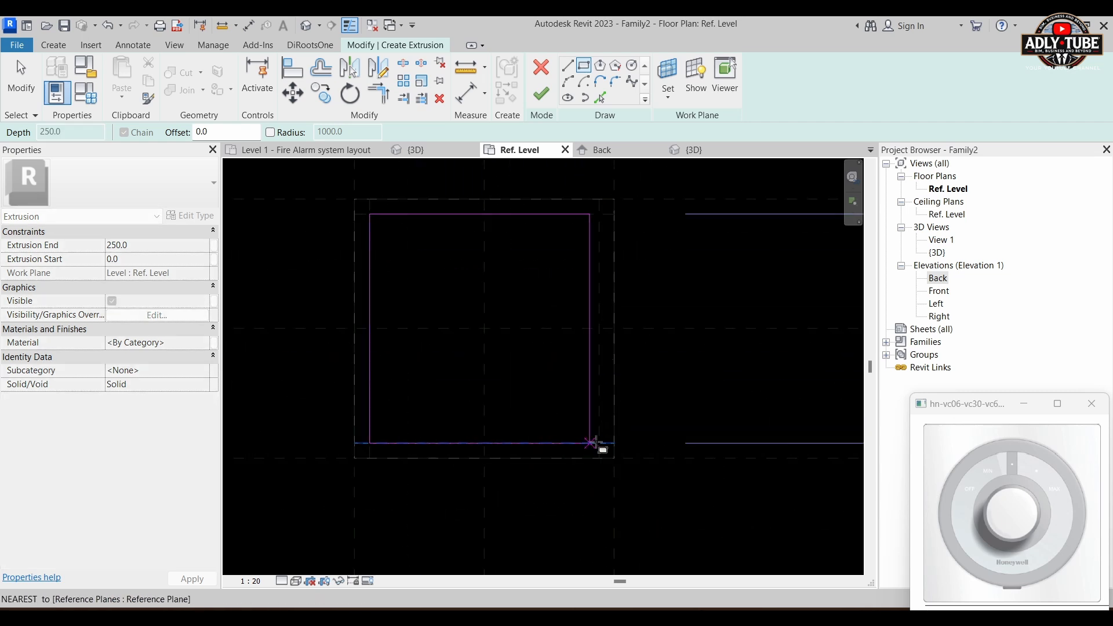
{"action": "left_click", "coordinate": [599, 444]}
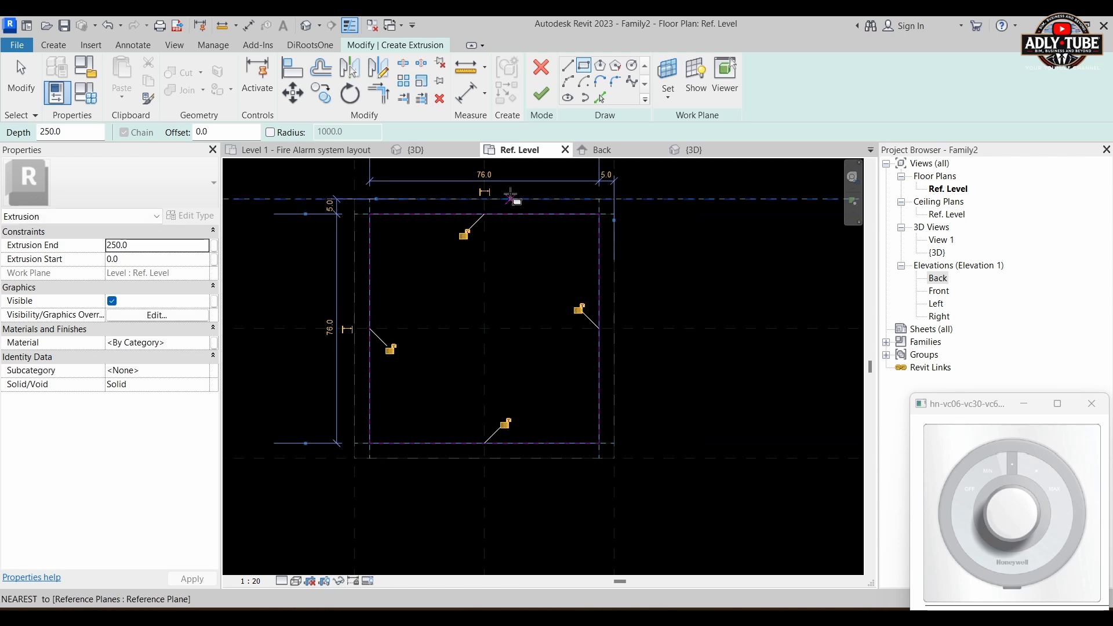
Step: Lock all four sides of the rectangle to their reference planes and finish the extrusion
{"action": "left_click", "coordinate": [390, 348]}
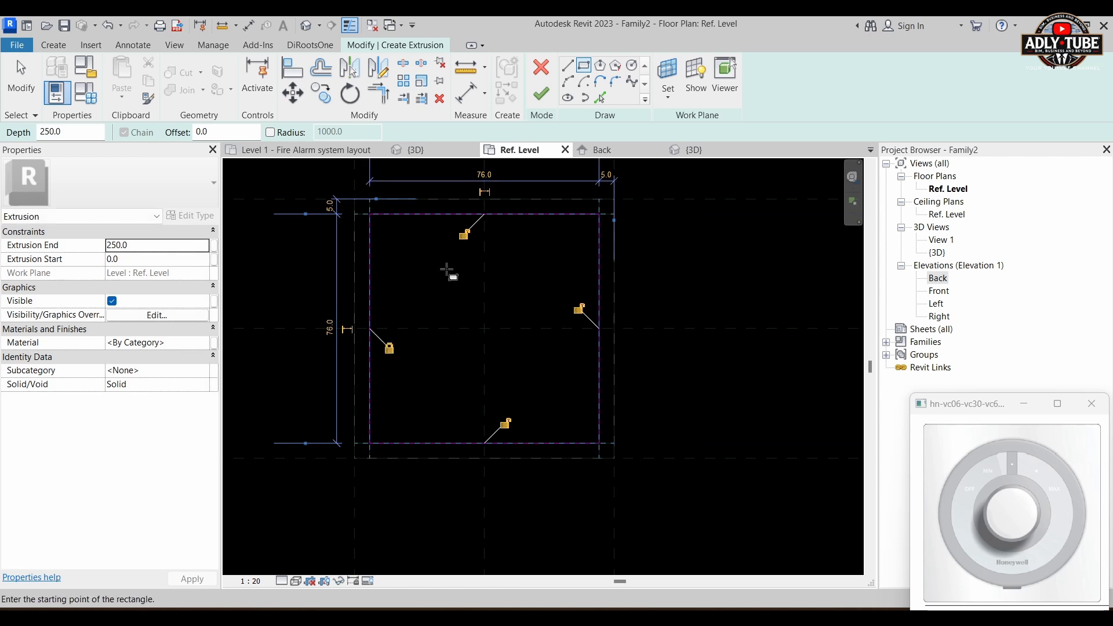
{"action": "left_click", "coordinate": [463, 234]}
{"action": "left_click", "coordinate": [579, 308]}
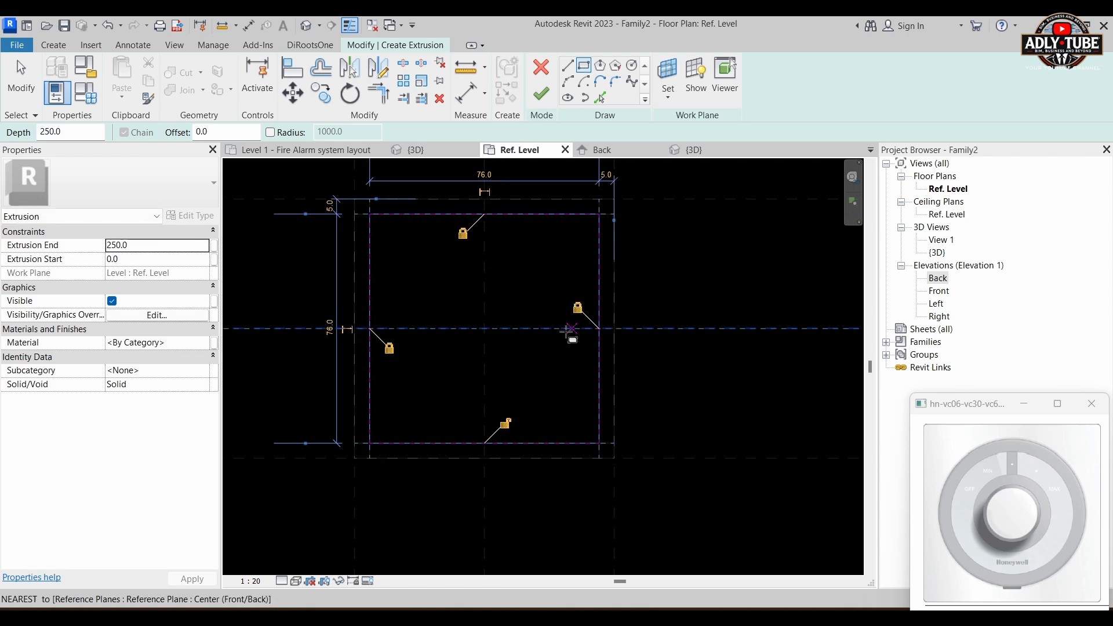
{"action": "left_click", "coordinate": [505, 423]}
{"action": "left_click", "coordinate": [538, 96]}
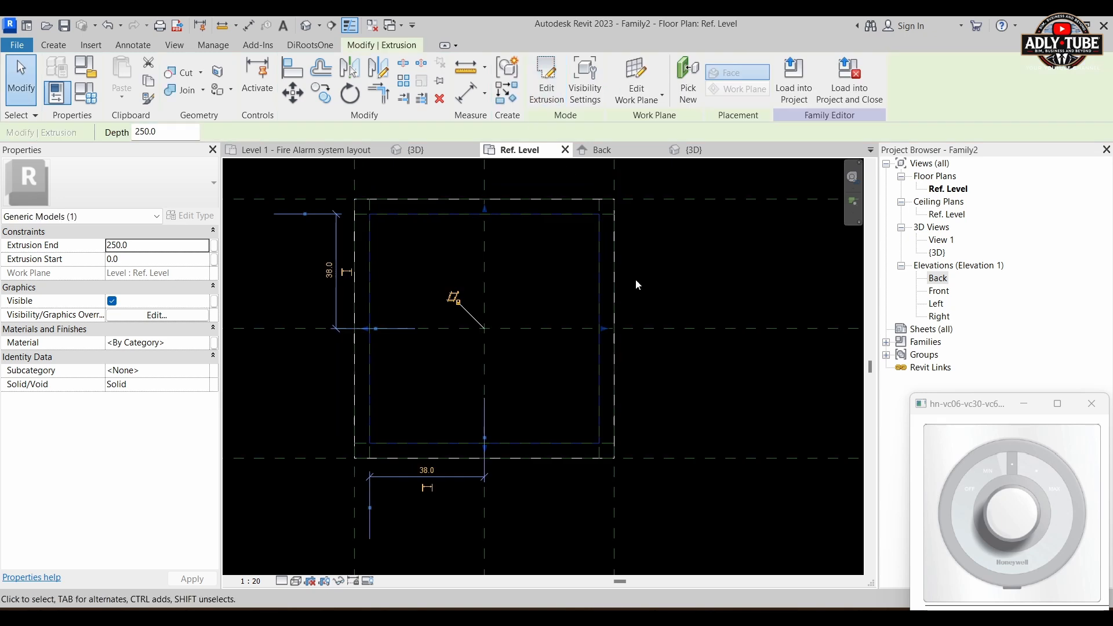
Step: In the Back elevation, extend the new extrusion's bottom face to the lower reference plane at -75.5 mm and lock it there
{"action": "double_click", "coordinate": [938, 279]}
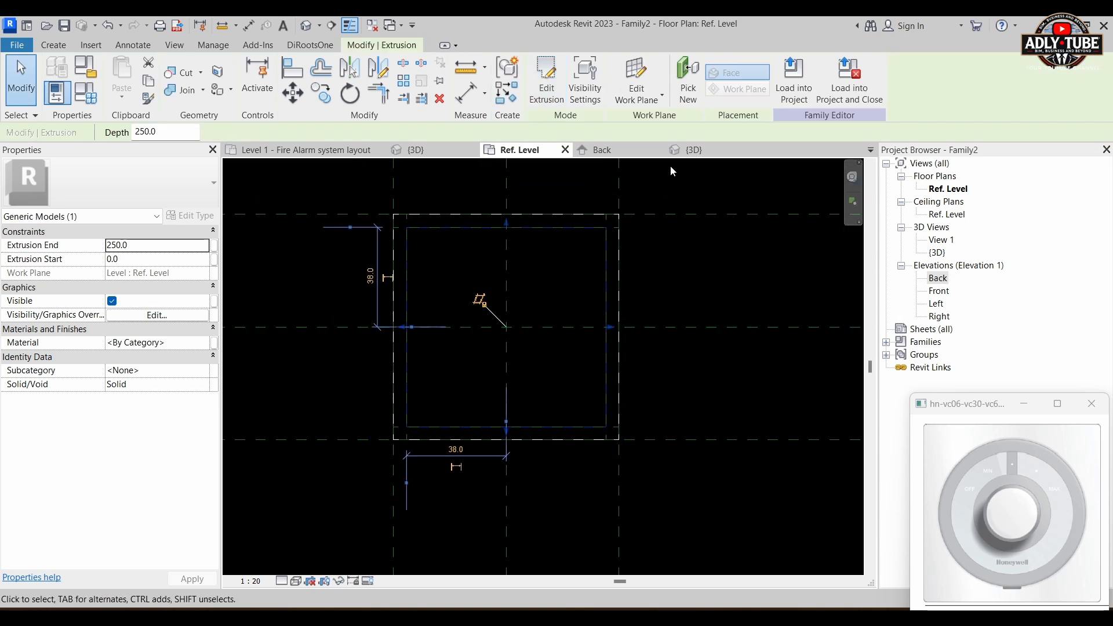
{"action": "middle_click_drag", "start_coordinate": [695, 441], "coordinate": [689, 377]}
{"action": "scroll", "coordinate": [574, 346], "scroll_direction": "up", "scroll_amount": 5}
{"action": "left_click_drag", "start_coordinate": [506, 318], "coordinate": [507, 481]}
{"action": "scroll", "coordinate": [574, 364], "scroll_direction": "down", "scroll_amount": 2}
{"action": "scroll", "coordinate": [571, 354], "scroll_direction": "down", "scroll_amount": 2}
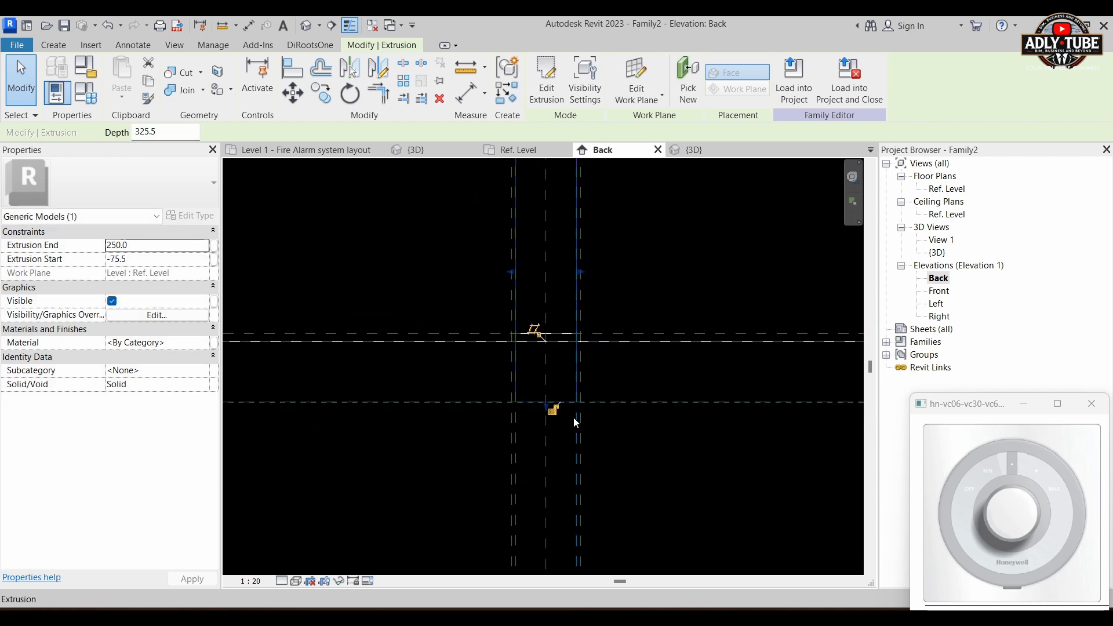
{"action": "left_click_drag", "start_coordinate": [548, 404], "coordinate": [549, 414]}
{"action": "scroll", "coordinate": [558, 416], "scroll_direction": "up", "scroll_amount": 2}
{"action": "scroll", "coordinate": [562, 408], "scroll_direction": "up", "scroll_amount": 3}
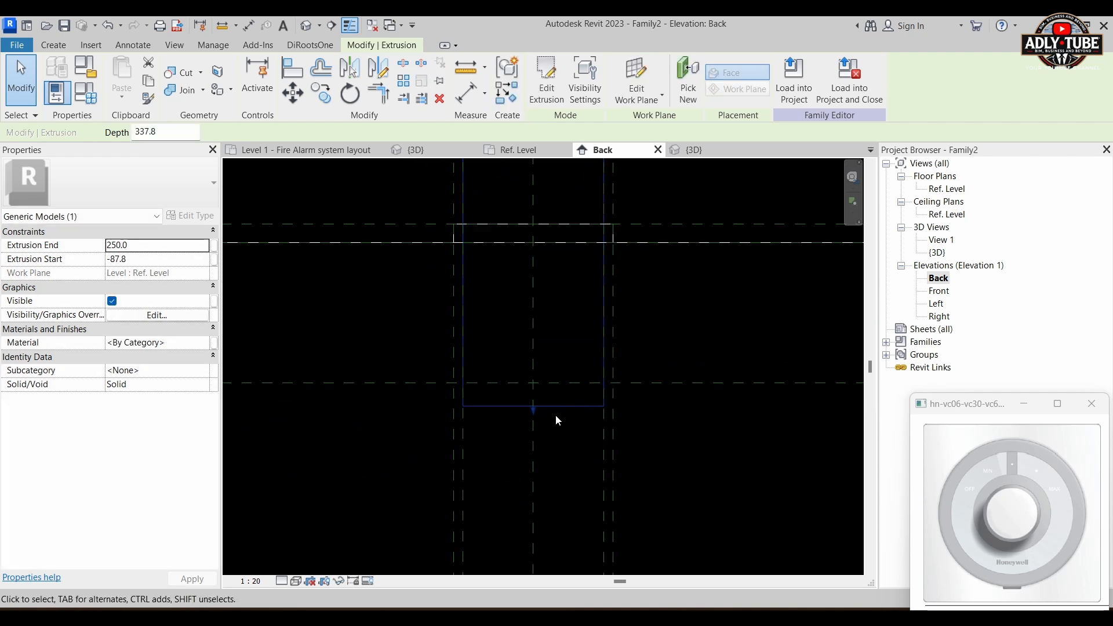
{"action": "left_click", "coordinate": [555, 416]}
{"action": "left_click", "coordinate": [551, 408]}
{"action": "left_click_drag", "start_coordinate": [544, 412], "coordinate": [545, 383]}
{"action": "scroll", "coordinate": [579, 413], "scroll_direction": "down", "scroll_amount": 4}
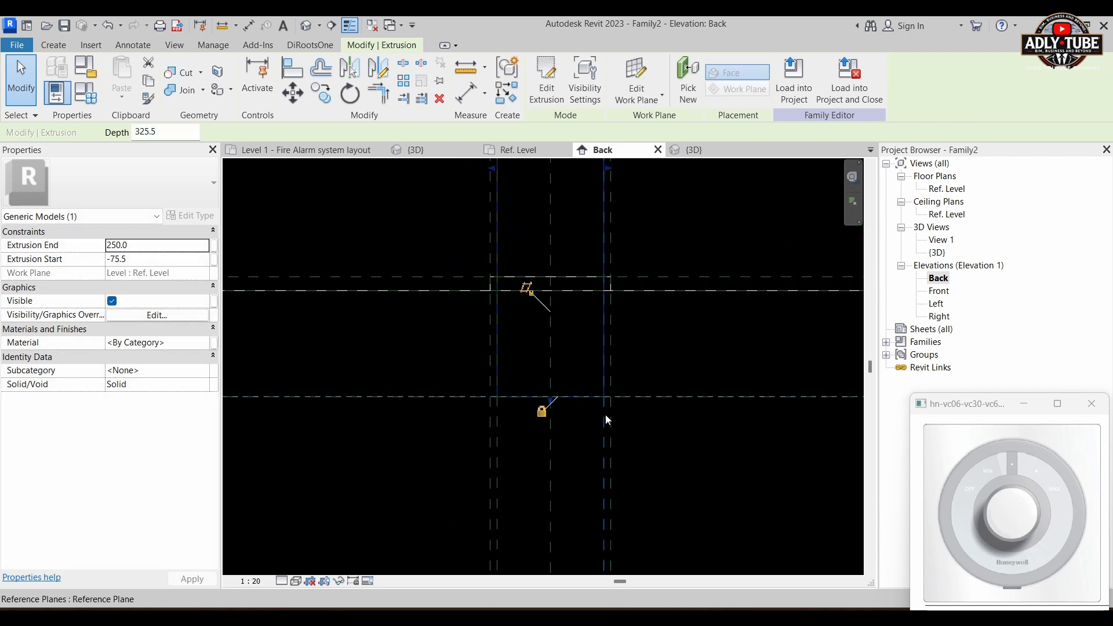
{"action": "scroll", "coordinate": [552, 433], "scroll_direction": "down", "scroll_amount": 1}
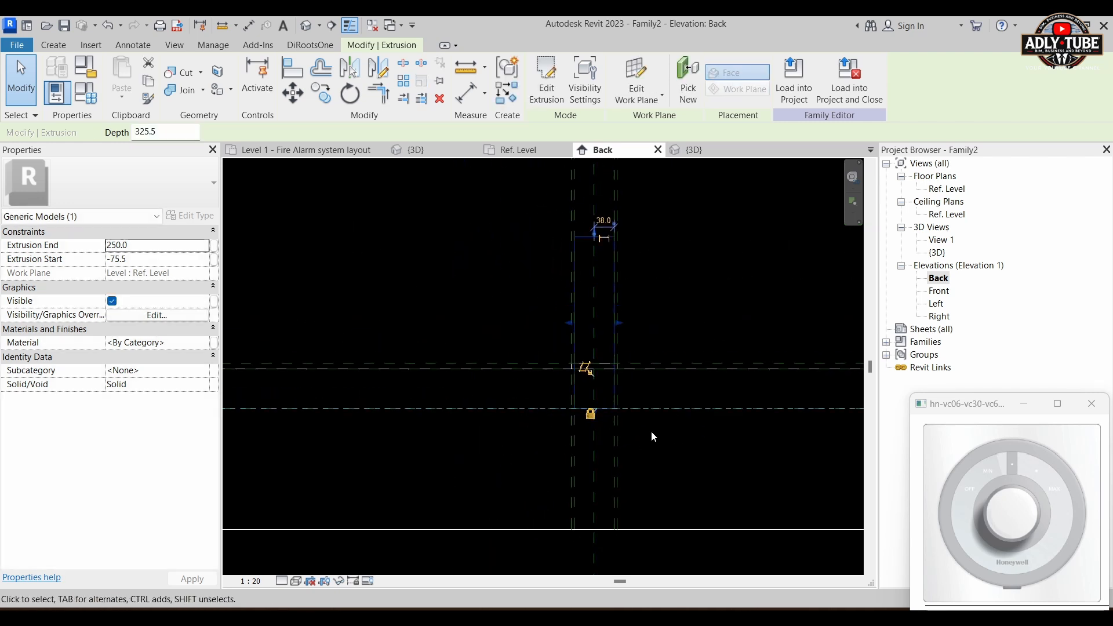
{"action": "middle_click_drag", "start_coordinate": [638, 409], "coordinate": [600, 415]}
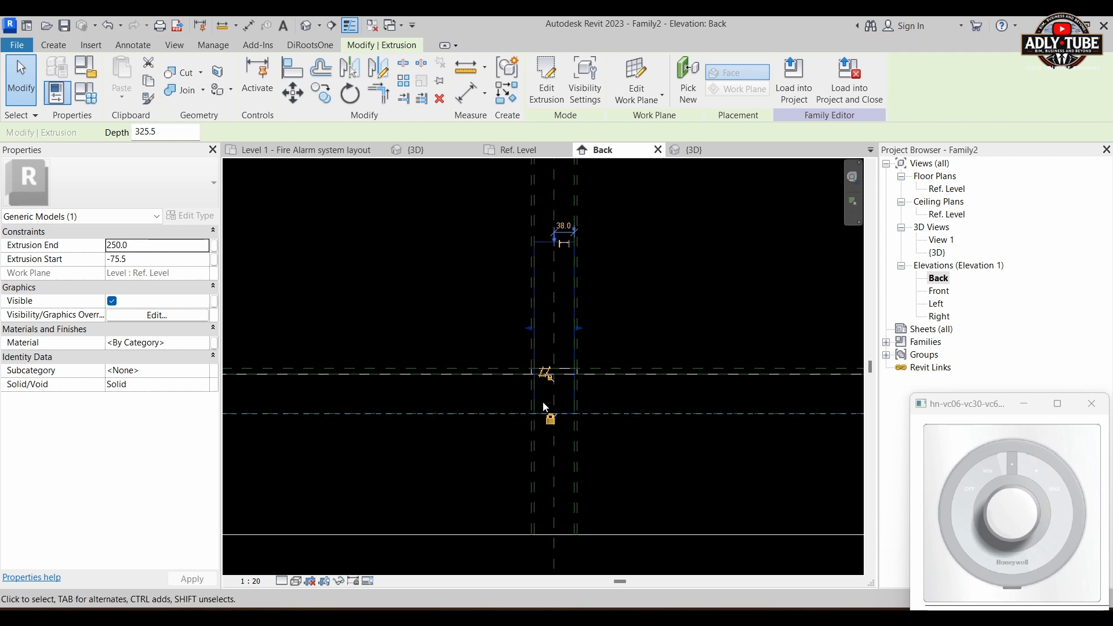
Step: Lower the extrusion's top face to the host's face at 0.0, giving a depth of 75.5 mm, and lock it there
{"action": "left_click", "coordinate": [648, 208]}
{"action": "scroll", "coordinate": [553, 253], "scroll_direction": "up", "scroll_amount": 1}
{"action": "left_click", "coordinate": [553, 248]}
{"action": "scroll", "coordinate": [546, 251], "scroll_direction": "up", "scroll_amount": 2}
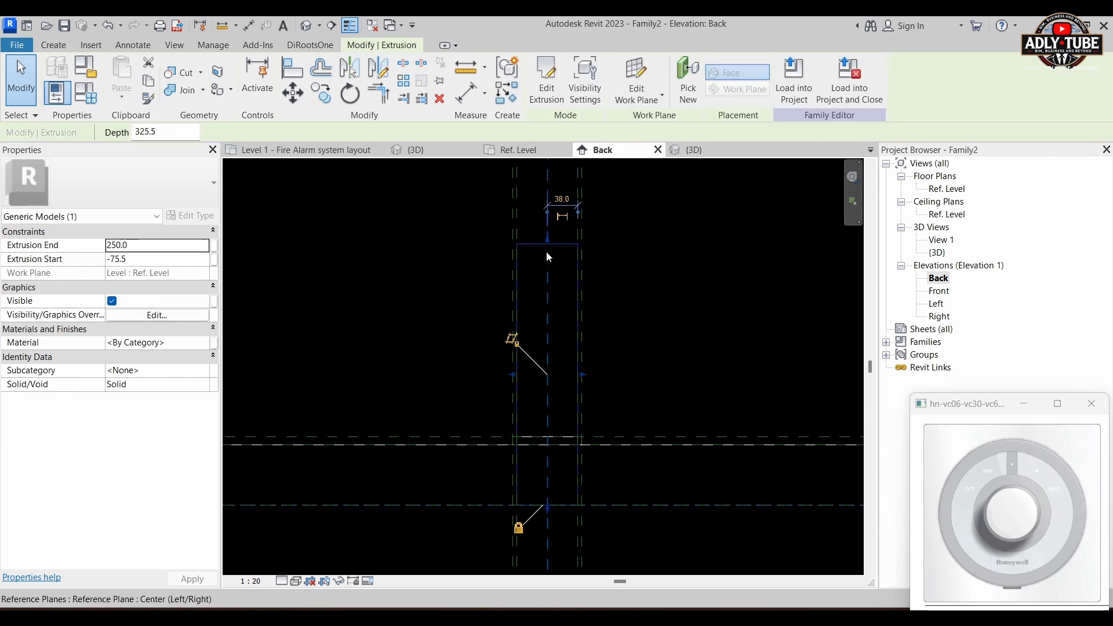
{"action": "left_click_drag", "start_coordinate": [547, 238], "coordinate": [538, 473]}
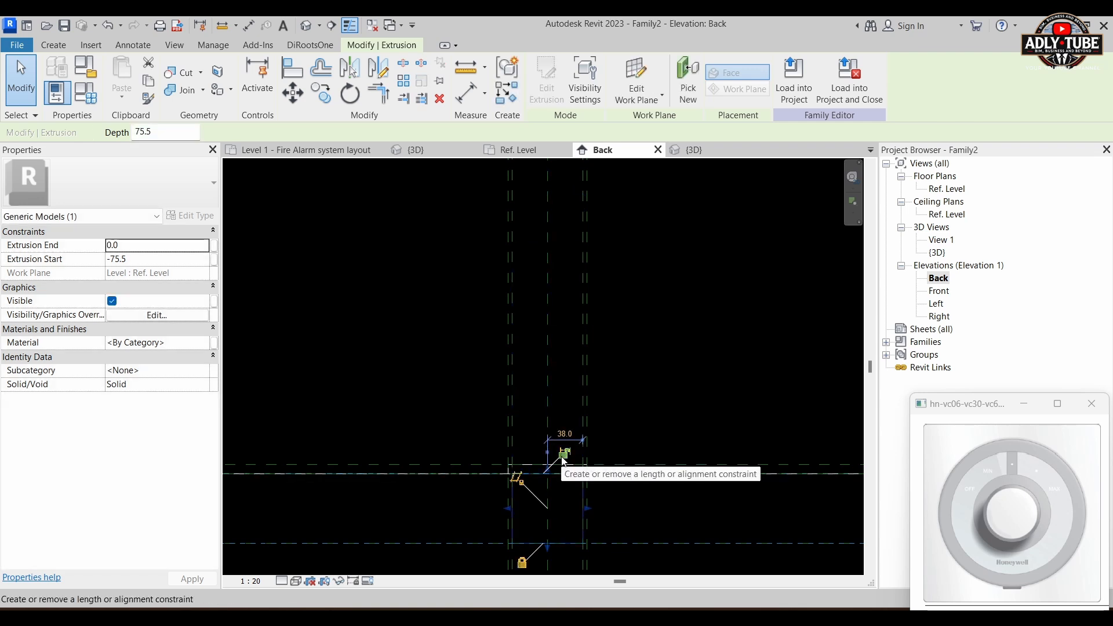
{"action": "left_click", "coordinate": [684, 374]}
{"action": "scroll", "coordinate": [667, 376], "scroll_direction": "down", "scroll_amount": 1}
{"action": "scroll", "coordinate": [613, 461], "scroll_direction": "up", "scroll_amount": 2}
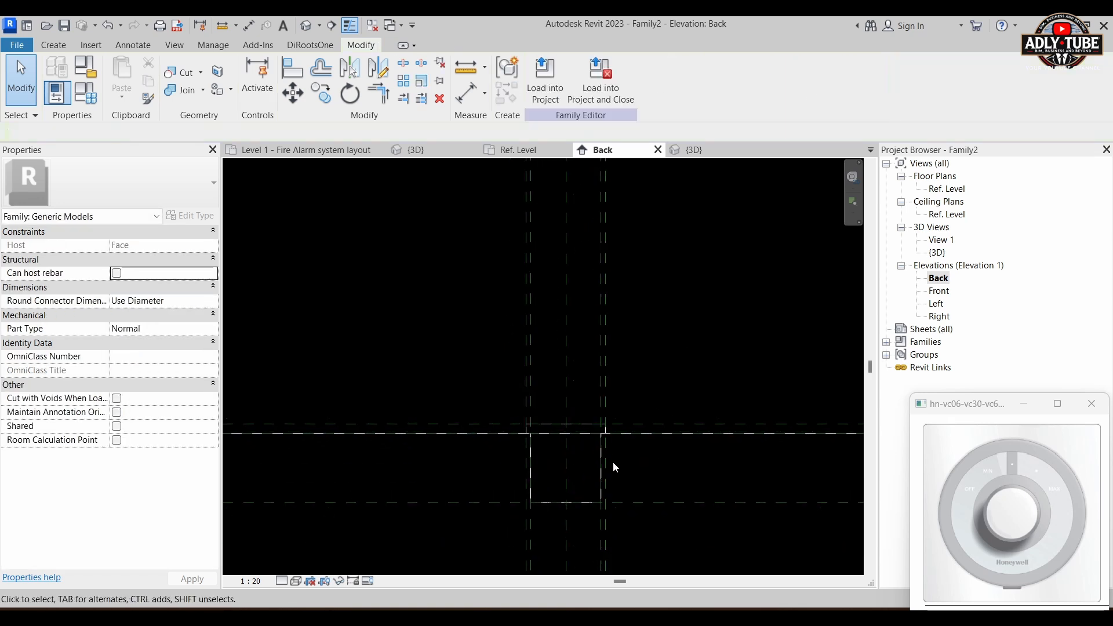
{"action": "scroll", "coordinate": [621, 404], "scroll_direction": "up", "scroll_amount": 1}
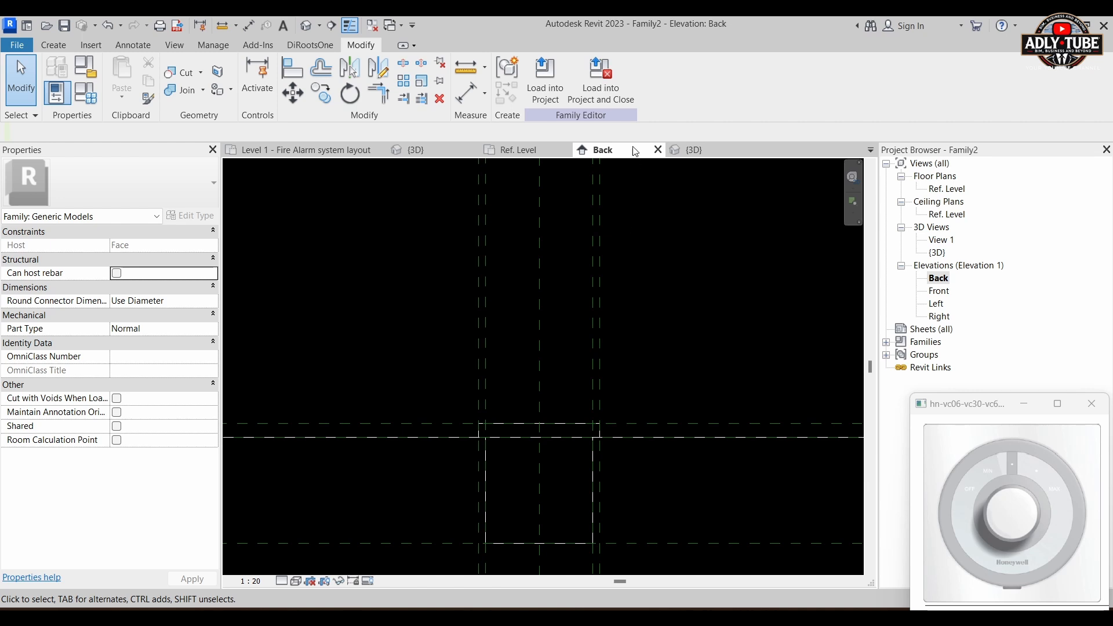
Step: Set the default 3D view to Wireframe and inspect the box extrusion beneath the base plate from another angle
{"action": "left_click", "coordinate": [691, 151]}
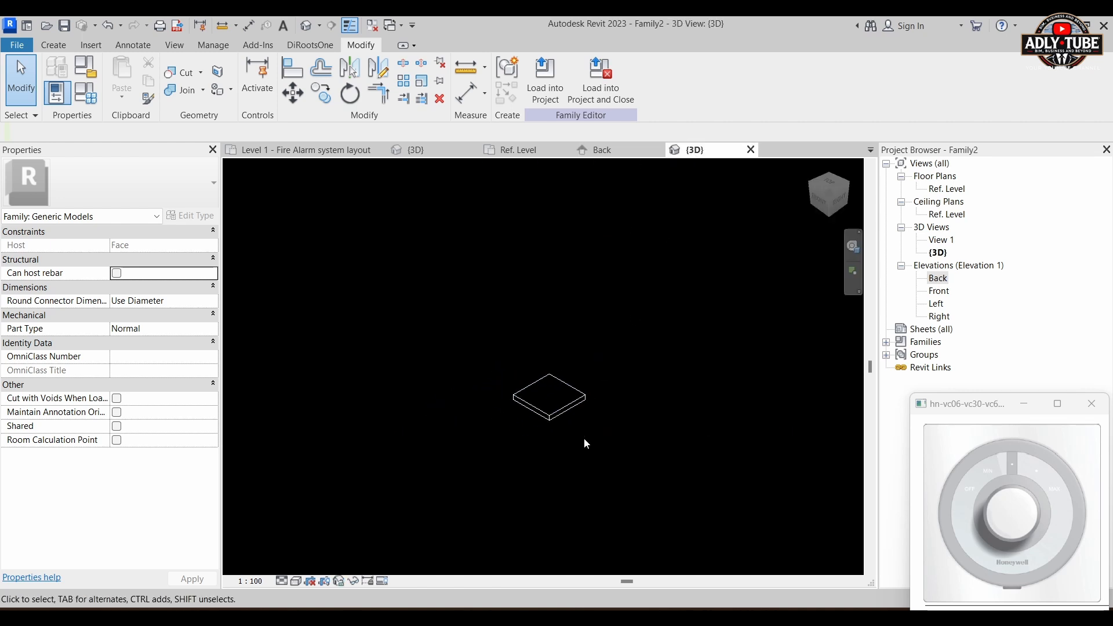
{"action": "left_click", "coordinate": [281, 581]}
{"action": "left_click", "coordinate": [297, 582]}
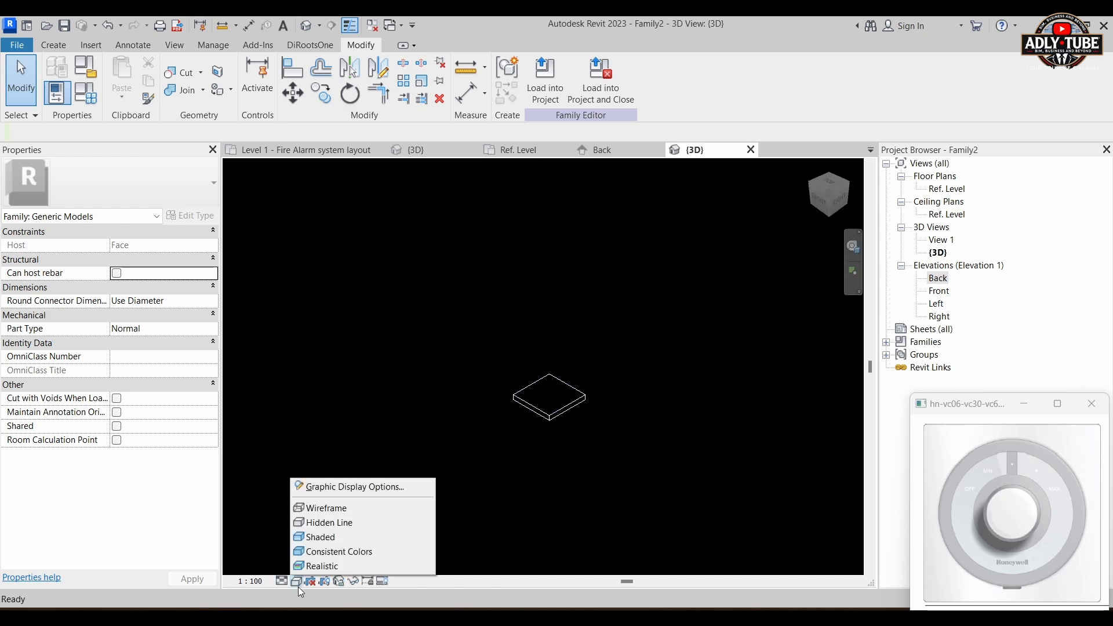
{"action": "left_click", "coordinate": [333, 507]}
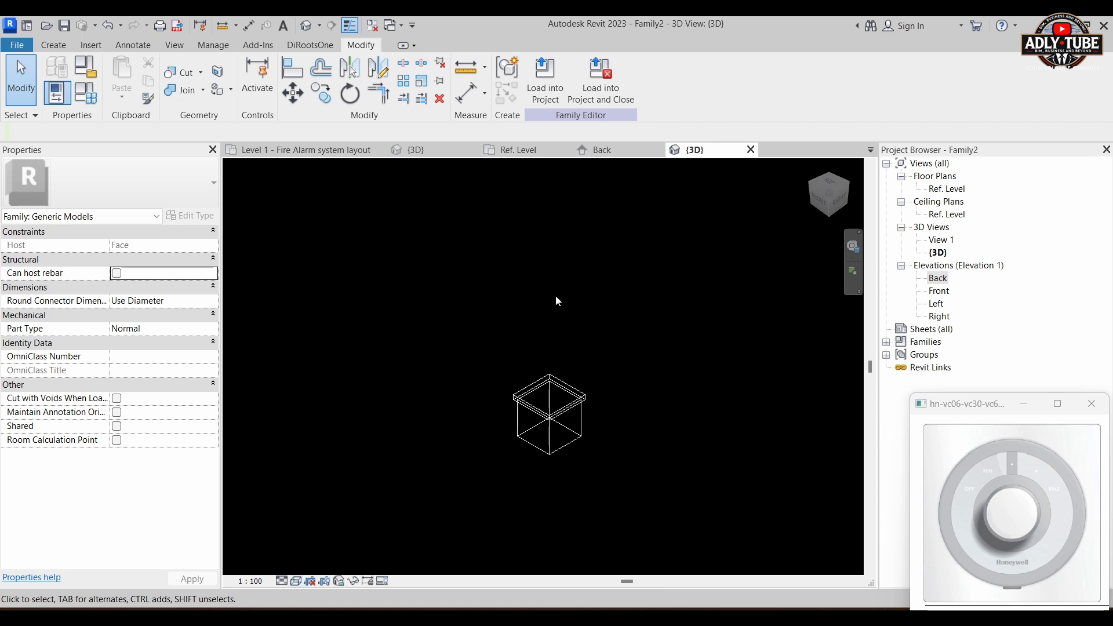
{"action": "middle_click_drag", "start_coordinate": [555, 297], "coordinate": [600, 399], "text": "shift"}
{"action": "scroll", "coordinate": [580, 486], "scroll_direction": "up", "scroll_amount": 4}
{"action": "middle_click_drag", "start_coordinate": [526, 453], "coordinate": [564, 400]}
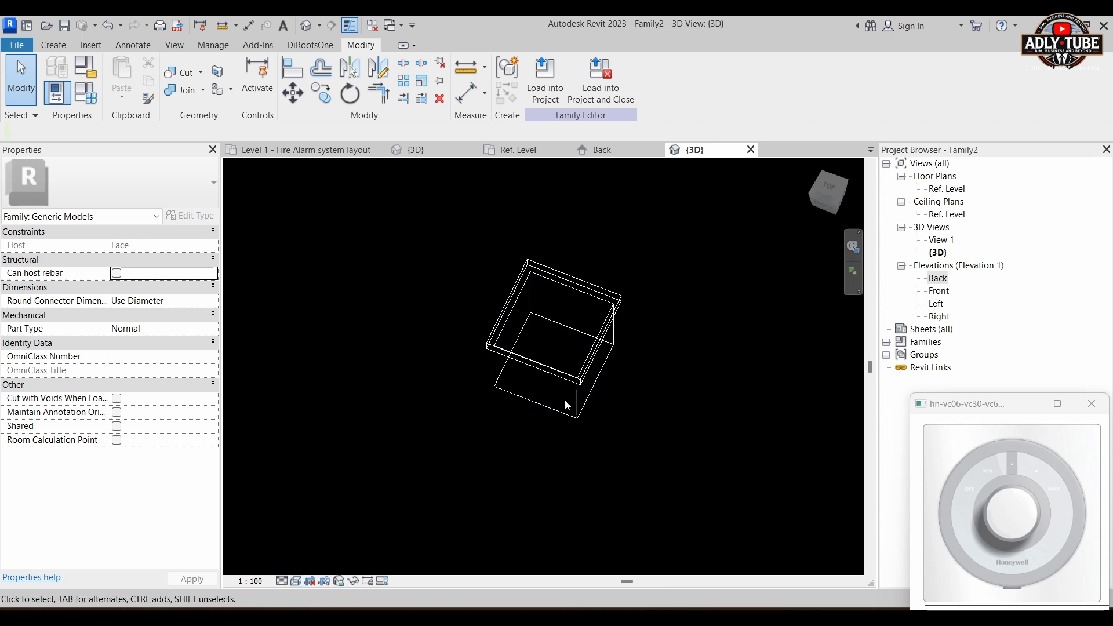
{"action": "left_click", "coordinate": [574, 407]}
{"action": "left_click", "coordinate": [640, 313]}
{"action": "right_click", "coordinate": [621, 299]}
{"action": "left_click", "coordinate": [643, 259]}
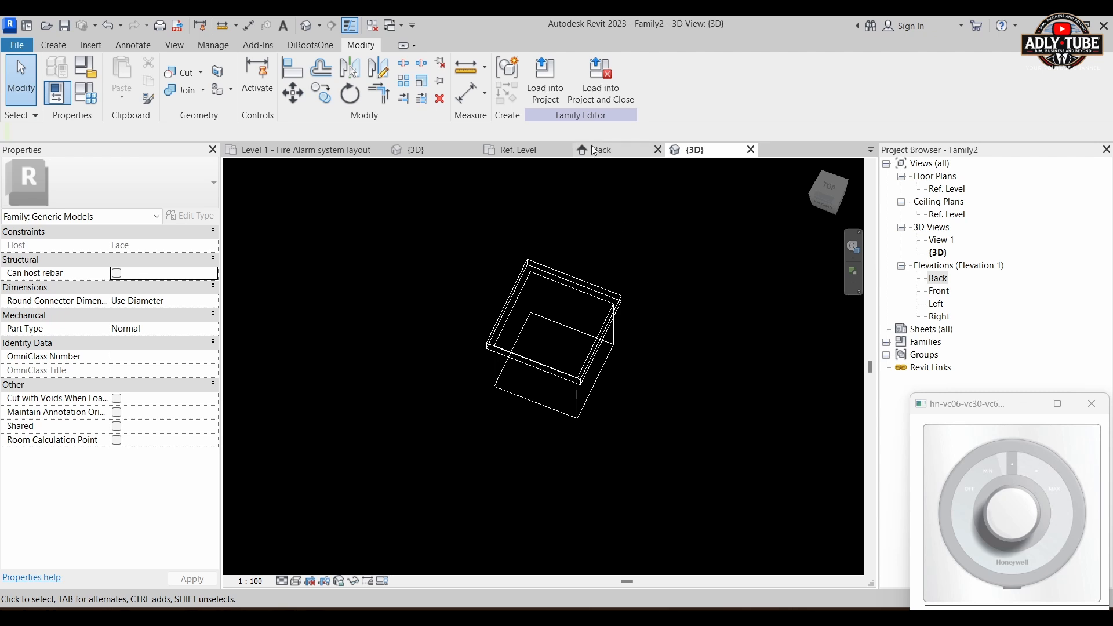
Step: In the Ref. Level plan, add an aligned dimension between the outer front and back reference planes, placed beside the base plate
{"action": "left_click", "coordinate": [524, 151]}
{"action": "scroll", "coordinate": [693, 413], "scroll_direction": "down", "scroll_amount": 3}
{"action": "middle_click_drag", "start_coordinate": [683, 353], "coordinate": [619, 367]}
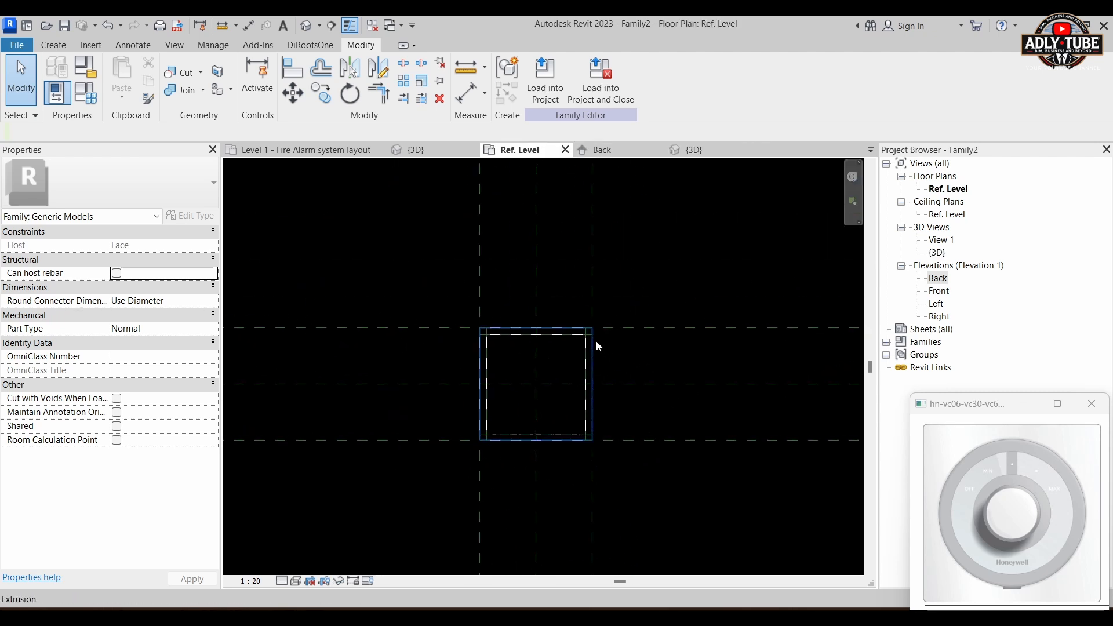
{"action": "middle_click_drag", "start_coordinate": [614, 285], "coordinate": [586, 300]}
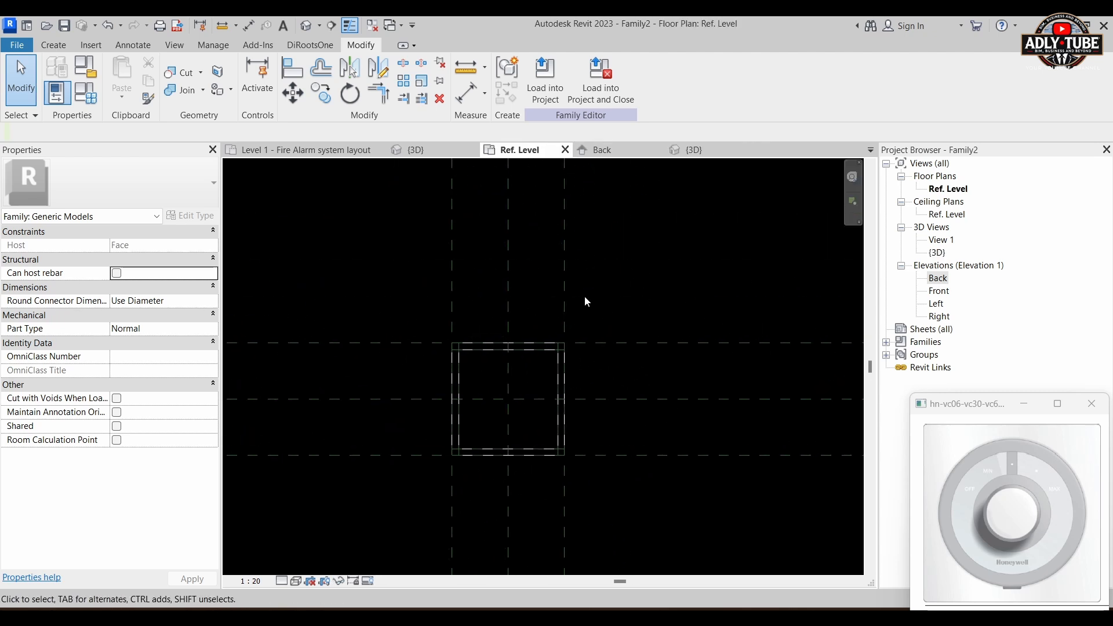
{"action": "left_click", "coordinate": [462, 96]}
{"action": "right_click", "coordinate": [462, 96]}
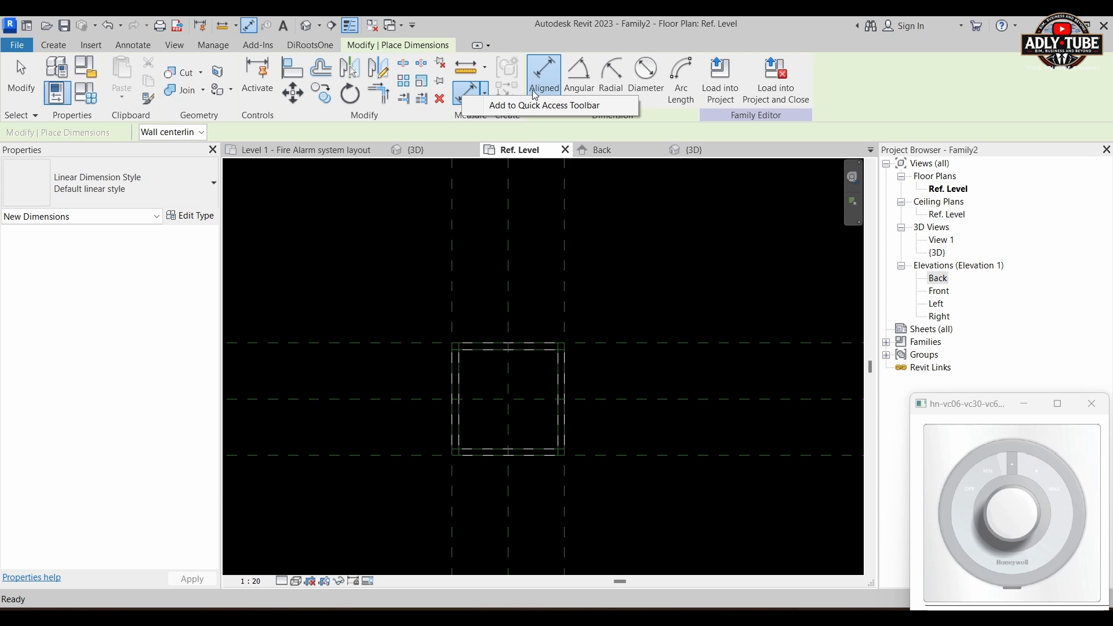
{"action": "left_click", "coordinate": [401, 306]}
{"action": "left_click", "coordinate": [389, 343]}
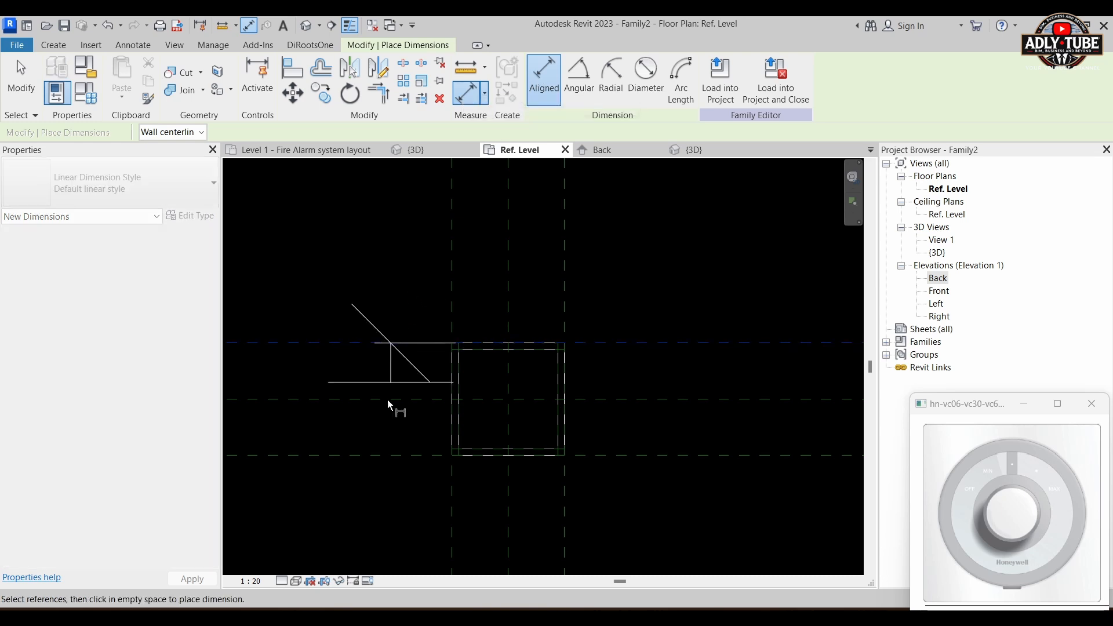
{"action": "left_click", "coordinate": [389, 456]}
{"action": "right_click", "coordinate": [390, 456]}
{"action": "left_click", "coordinate": [376, 364]}
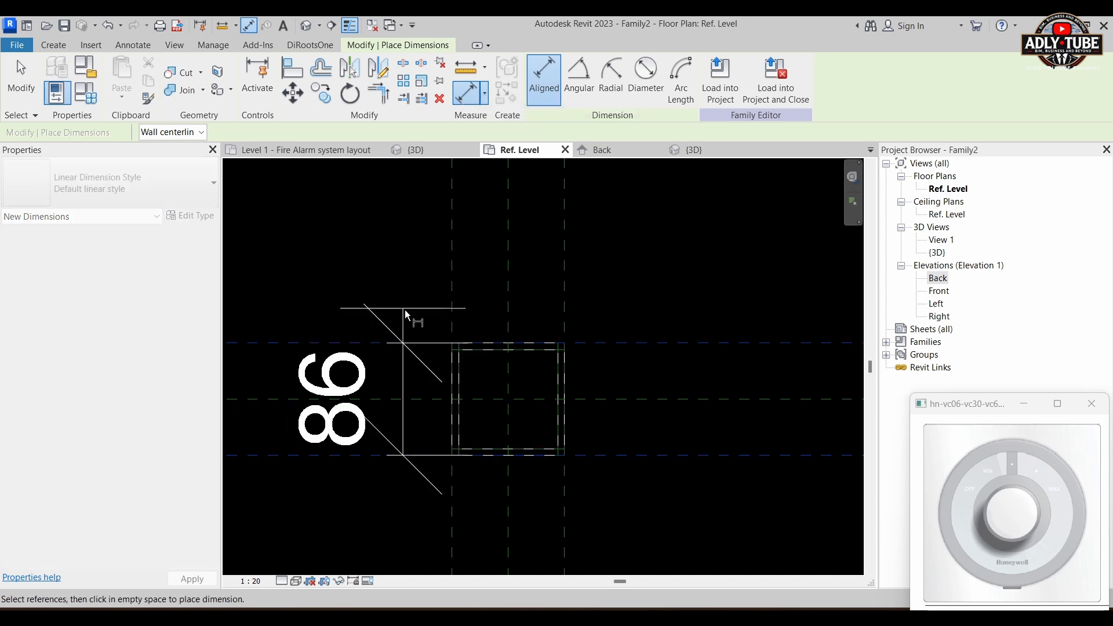
{"action": "scroll", "coordinate": [405, 313], "scroll_direction": "down", "scroll_amount": 3}
{"action": "left_click", "coordinate": [350, 283]}
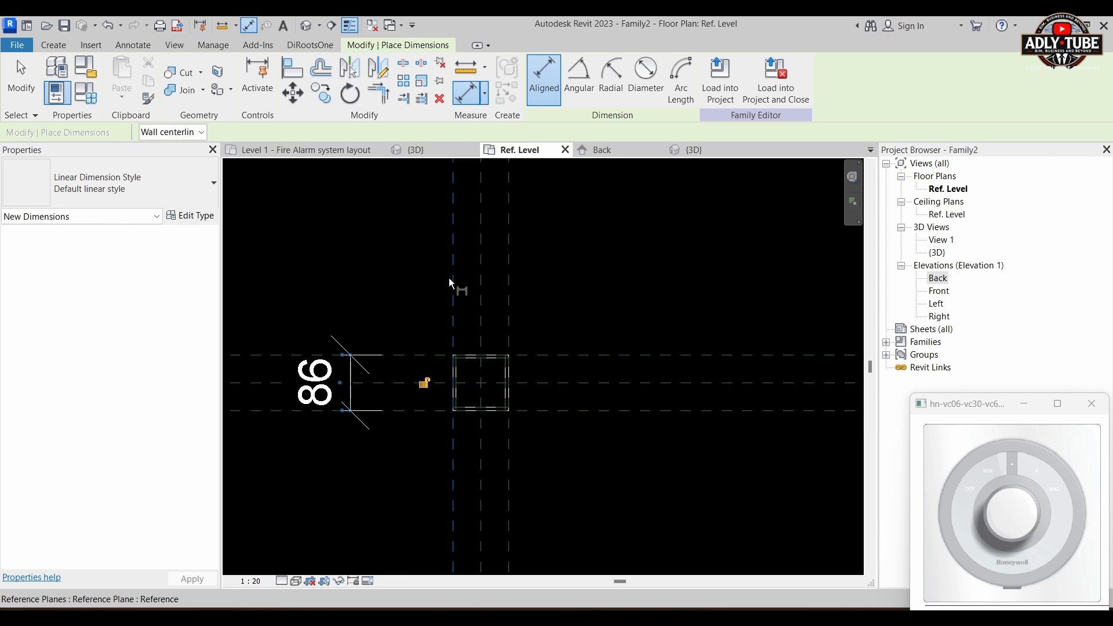
Step: Add an aligned dimension between the outermost vertical reference planes, placed above the plate in plan
{"action": "left_click", "coordinate": [450, 283]}
{"action": "left_click", "coordinate": [510, 287]}
{"action": "scroll", "coordinate": [551, 406], "scroll_direction": "down", "scroll_amount": 3}
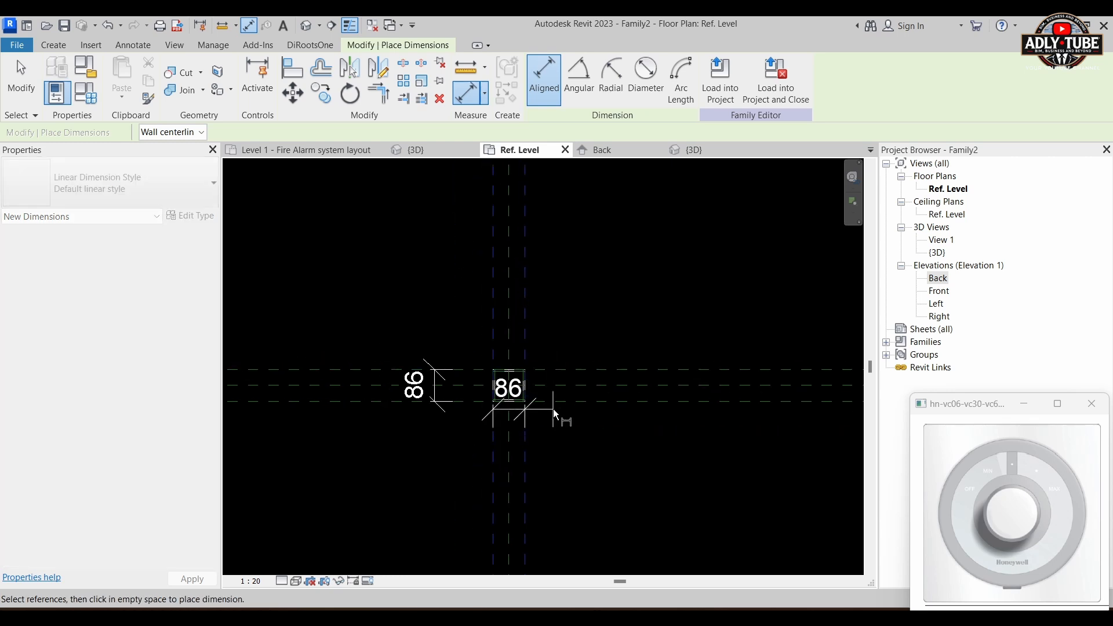
{"action": "left_click", "coordinate": [566, 259]}
Step: Dimension the three horizontal reference planes, centre plane included, as one string and set its segments equal
{"action": "scroll", "coordinate": [484, 365], "scroll_direction": "up", "scroll_amount": 3}
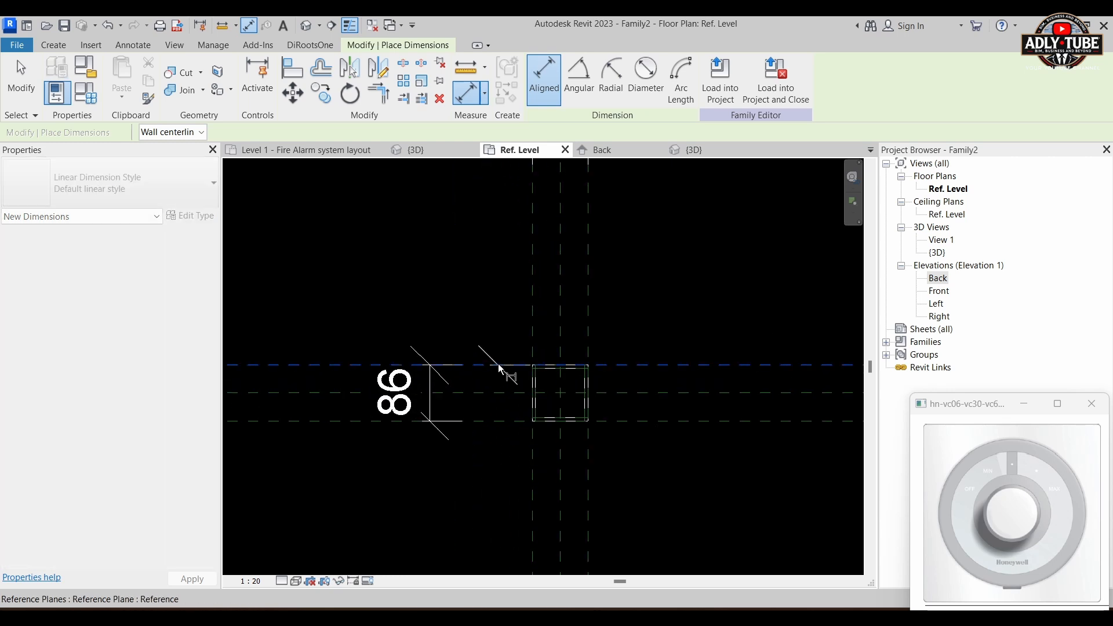
{"action": "left_click", "coordinate": [499, 364]}
{"action": "left_click", "coordinate": [500, 391]}
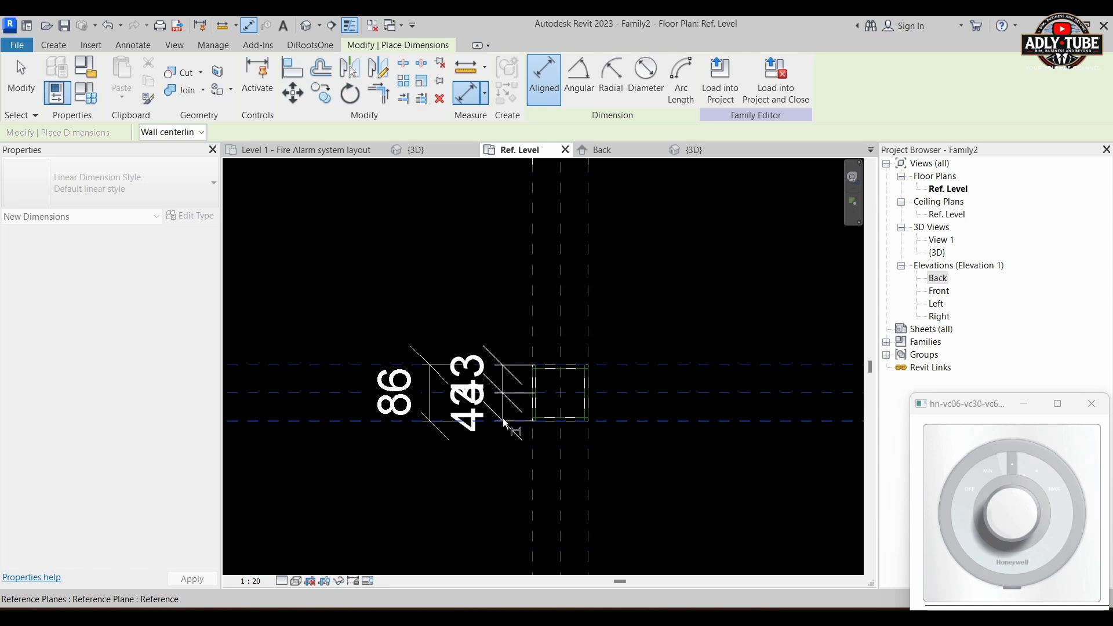
{"action": "left_click", "coordinate": [503, 419]}
{"action": "scroll", "coordinate": [502, 419], "scroll_direction": "down", "scroll_amount": 2}
{"action": "left_click", "coordinate": [360, 340]}
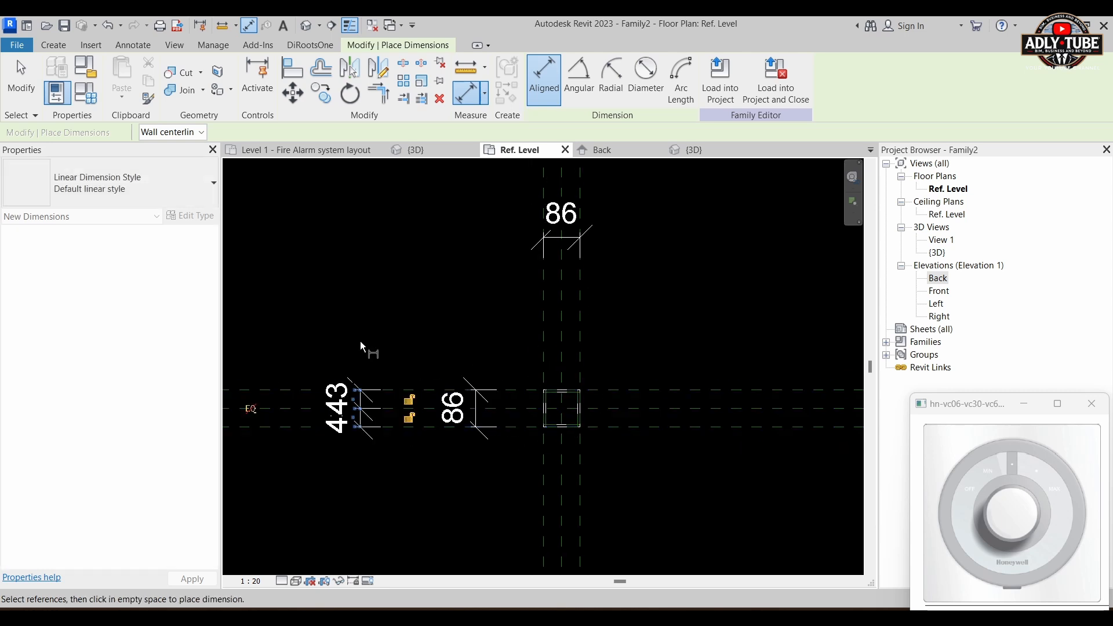
{"action": "left_click", "coordinate": [251, 410]}
Step: Dimension the three vertical reference planes, centre plane included, as one string above the overall width dimension and set its segments equal
{"action": "scroll", "coordinate": [553, 293], "scroll_direction": "up", "scroll_amount": 1}
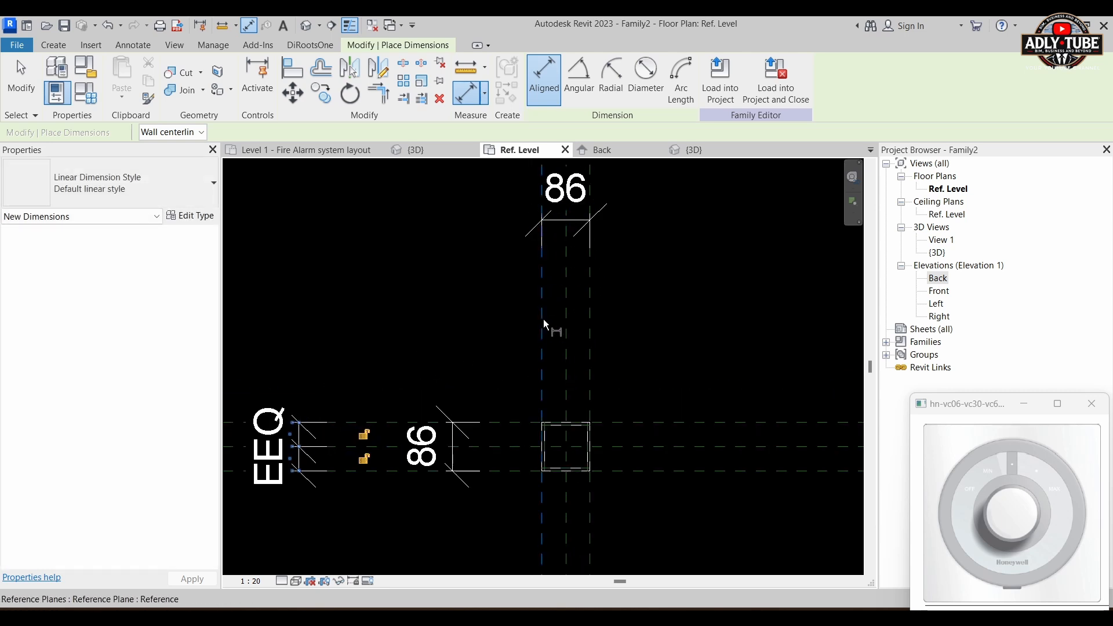
{"action": "left_click", "coordinate": [544, 319]}
{"action": "left_click", "coordinate": [565, 318]}
{"action": "left_click", "coordinate": [590, 323]}
{"action": "scroll", "coordinate": [601, 420], "scroll_direction": "down", "scroll_amount": 1}
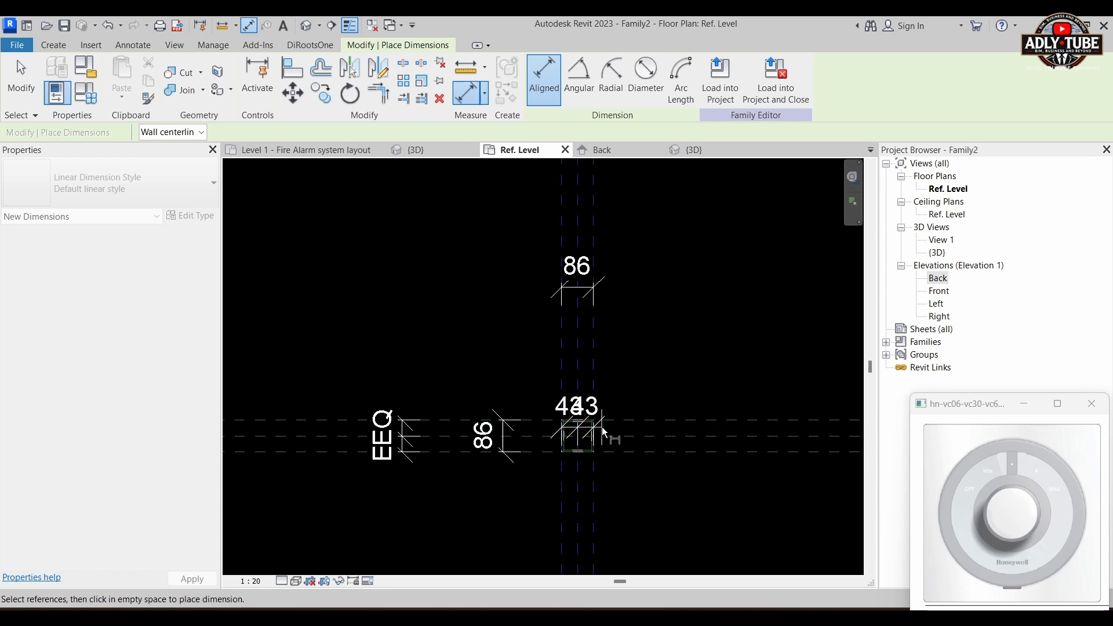
{"action": "scroll", "coordinate": [601, 427], "scroll_direction": "down", "scroll_amount": 1}
{"action": "left_click", "coordinate": [595, 225]}
{"action": "scroll", "coordinate": [598, 248], "scroll_direction": "up", "scroll_amount": 1}
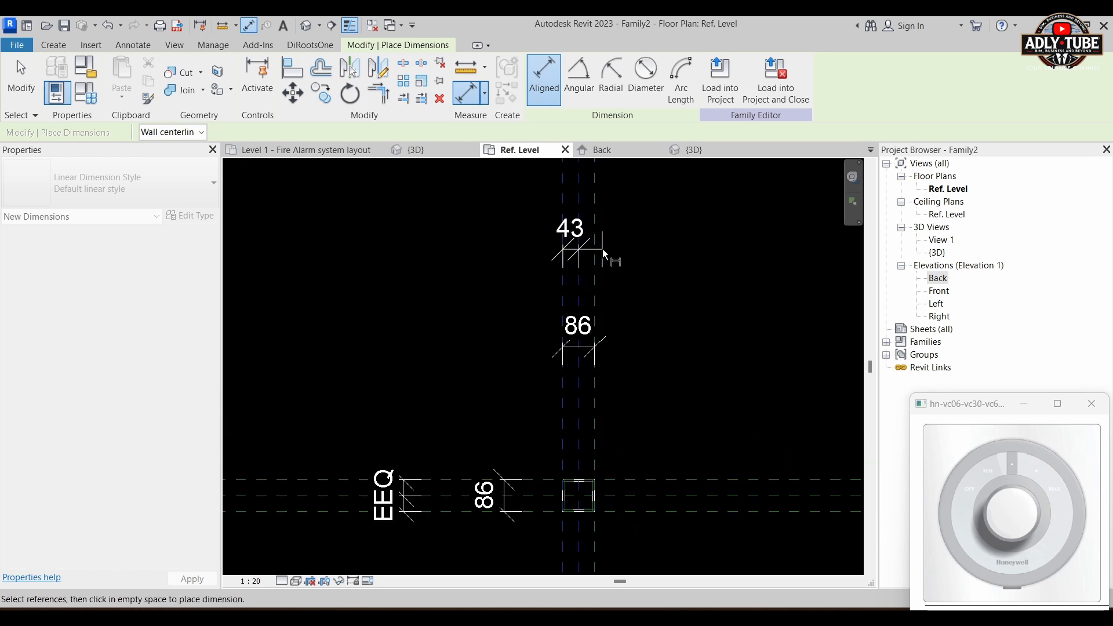
{"action": "scroll", "coordinate": [602, 250], "scroll_direction": "up", "scroll_amount": 1}
{"action": "left_click", "coordinate": [596, 252]}
{"action": "scroll", "coordinate": [620, 336], "scroll_direction": "down", "scroll_amount": 3}
{"action": "left_click", "coordinate": [652, 252]}
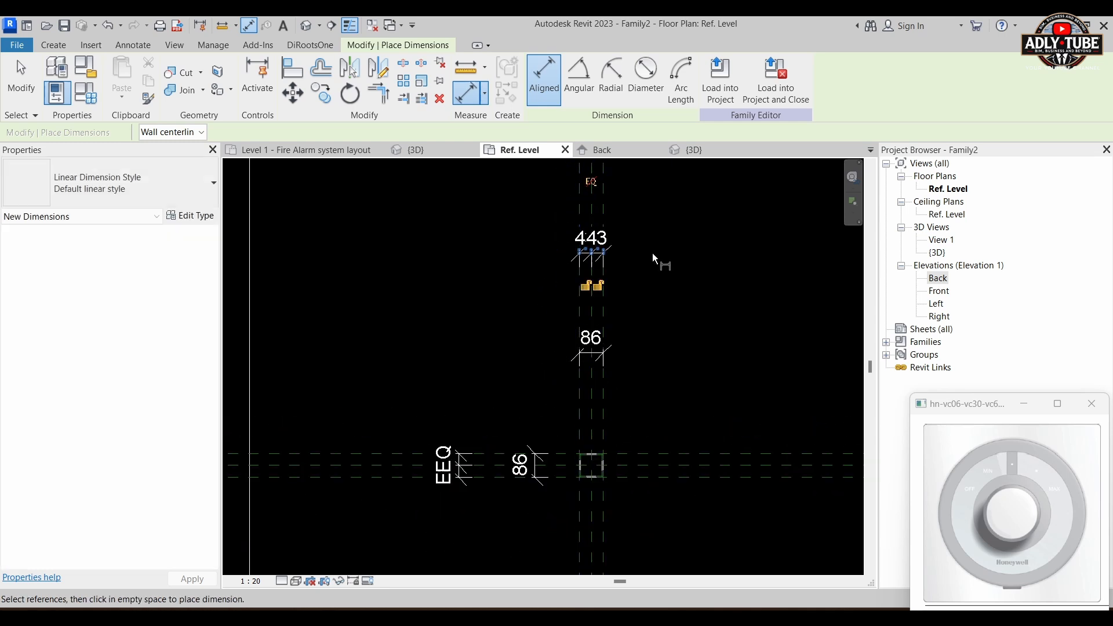
{"action": "left_click", "coordinate": [592, 181]}
{"action": "key", "text": "Escape"}
{"action": "key", "text": "Escape"}
Step: In the Back elevation, add an aligned dimension for the back box depth between the lower reference plane and the host's face
{"action": "scroll", "coordinate": [617, 483], "scroll_direction": "up", "scroll_amount": 1}
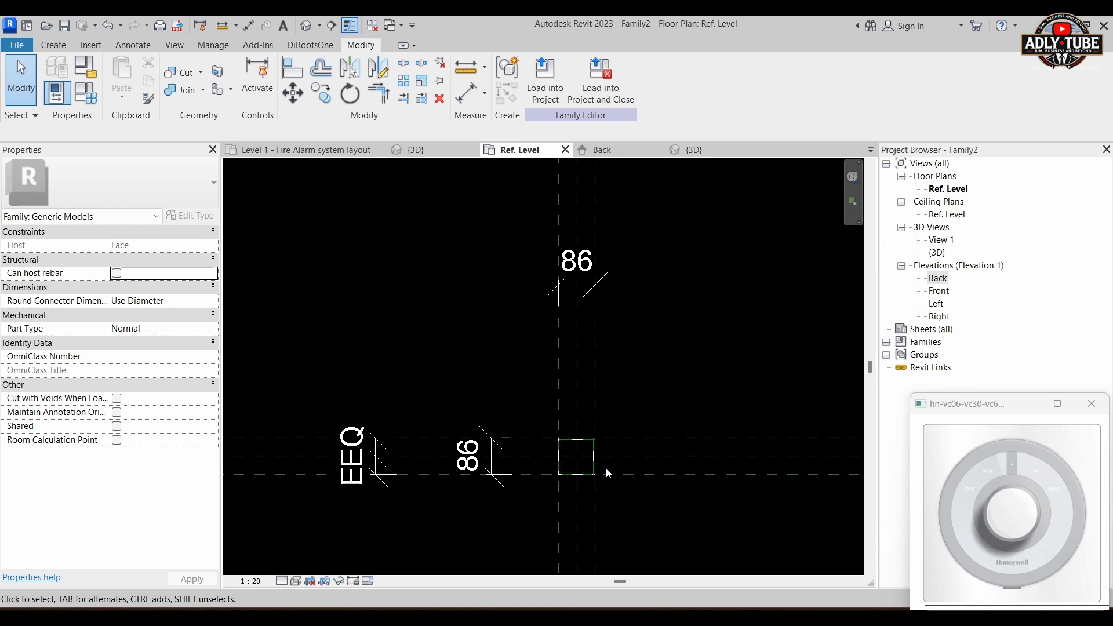
{"action": "scroll", "coordinate": [607, 469], "scroll_direction": "up", "scroll_amount": 1}
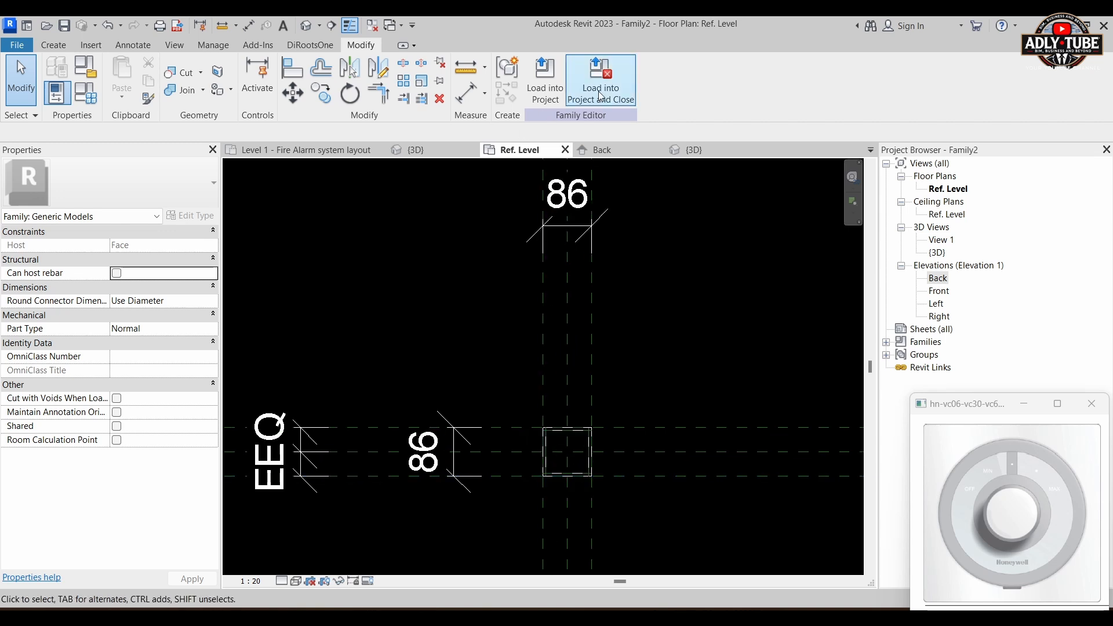
{"action": "left_click", "coordinate": [616, 149]}
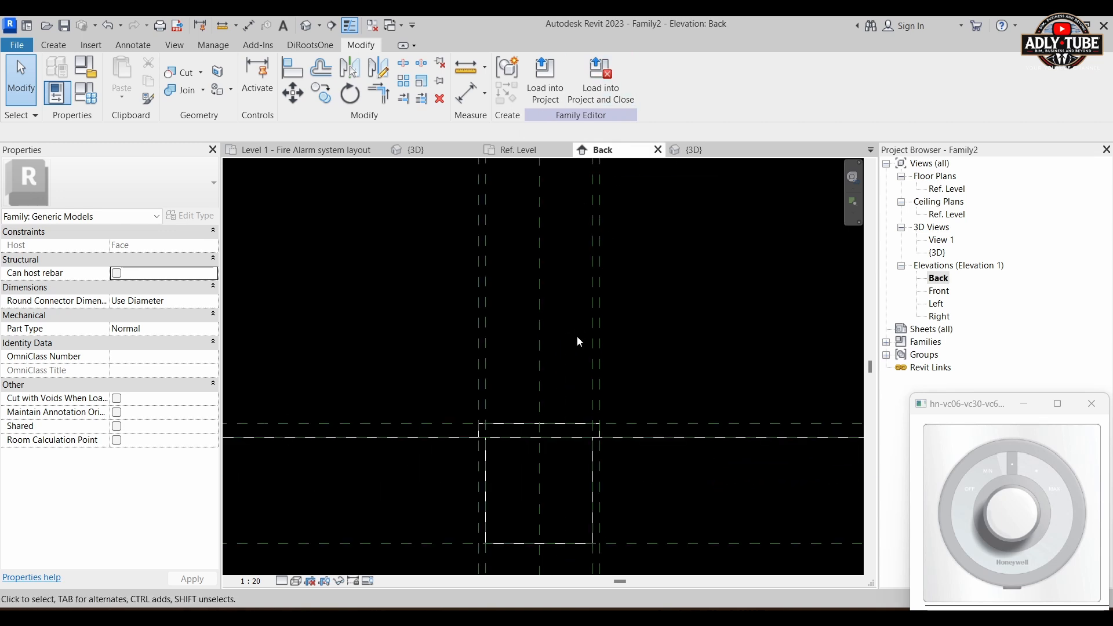
{"action": "left_click", "coordinate": [466, 92]}
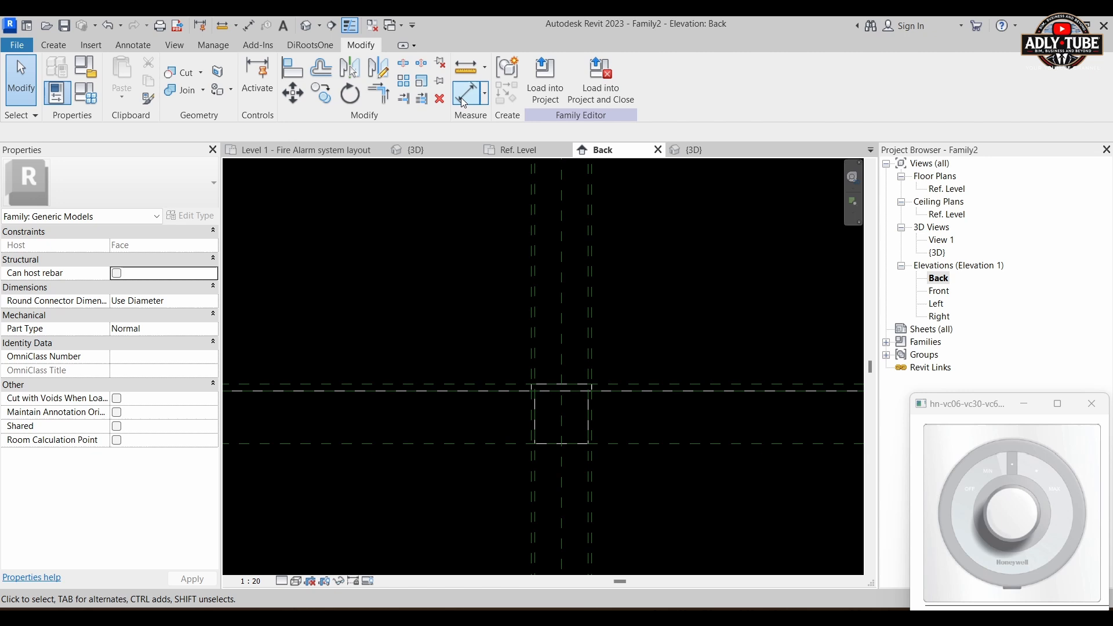
{"action": "scroll", "coordinate": [470, 439], "scroll_direction": "up", "scroll_amount": 1}
{"action": "left_click", "coordinate": [476, 444]}
{"action": "left_click", "coordinate": [469, 374]}
{"action": "scroll", "coordinate": [499, 336], "scroll_direction": "down", "scroll_amount": 1}
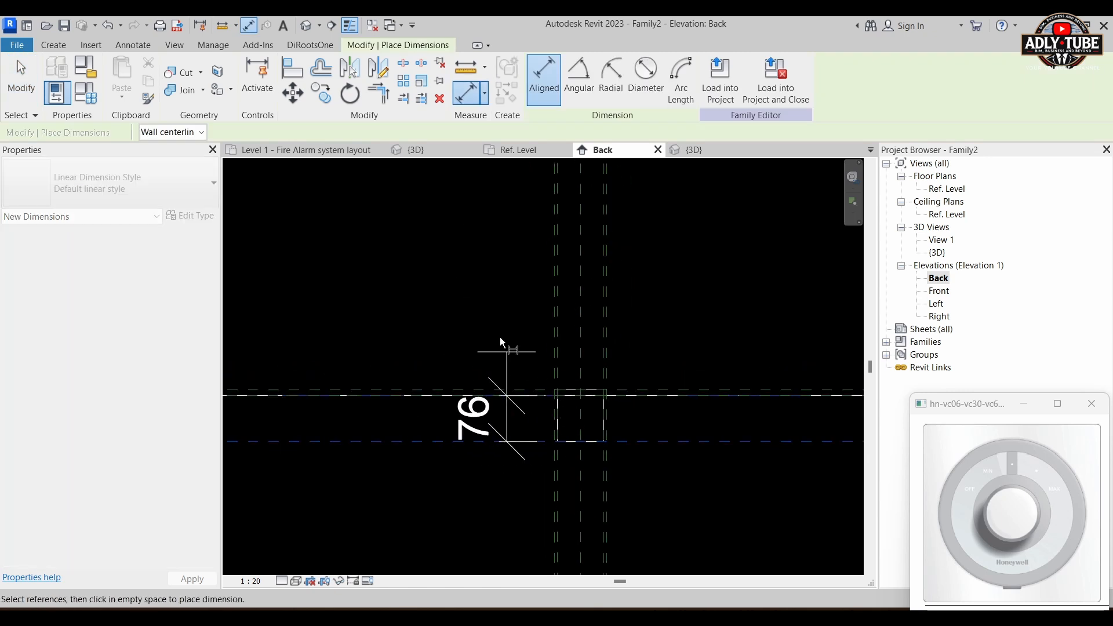
{"action": "left_click", "coordinate": [429, 253]}
{"action": "scroll", "coordinate": [510, 347], "scroll_direction": "down", "scroll_amount": 1}
{"action": "key", "text": "Escape"}
{"action": "key", "text": "Escape"}
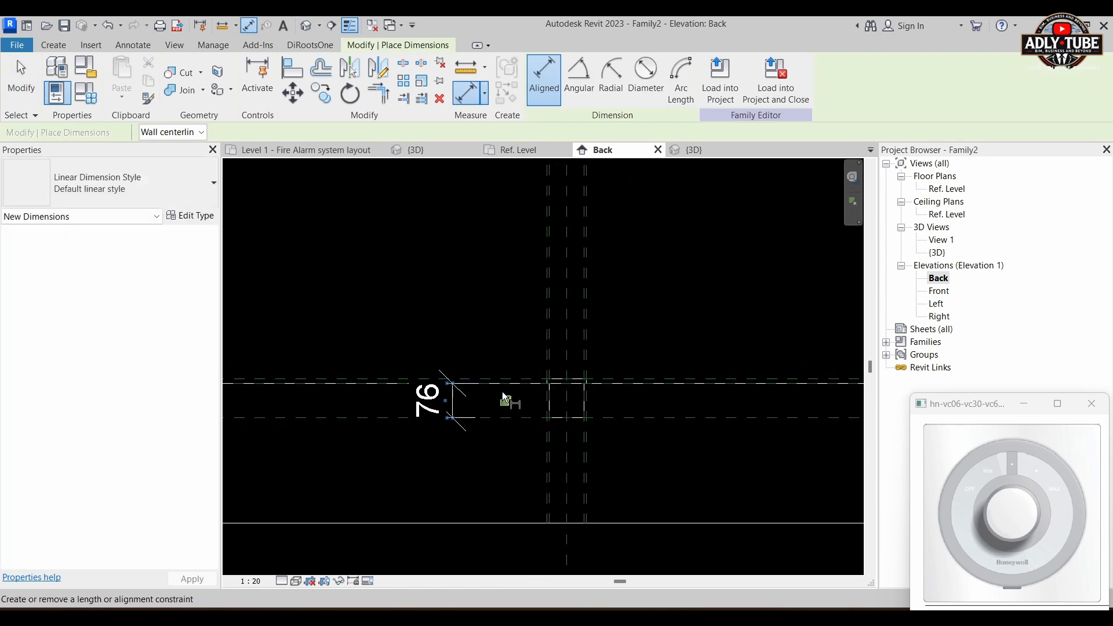
Step: Label the back box depth dimension with a new family type parameter named VOLUME CONTROL DEPTH and copy that name
{"action": "left_click", "coordinate": [456, 400]}
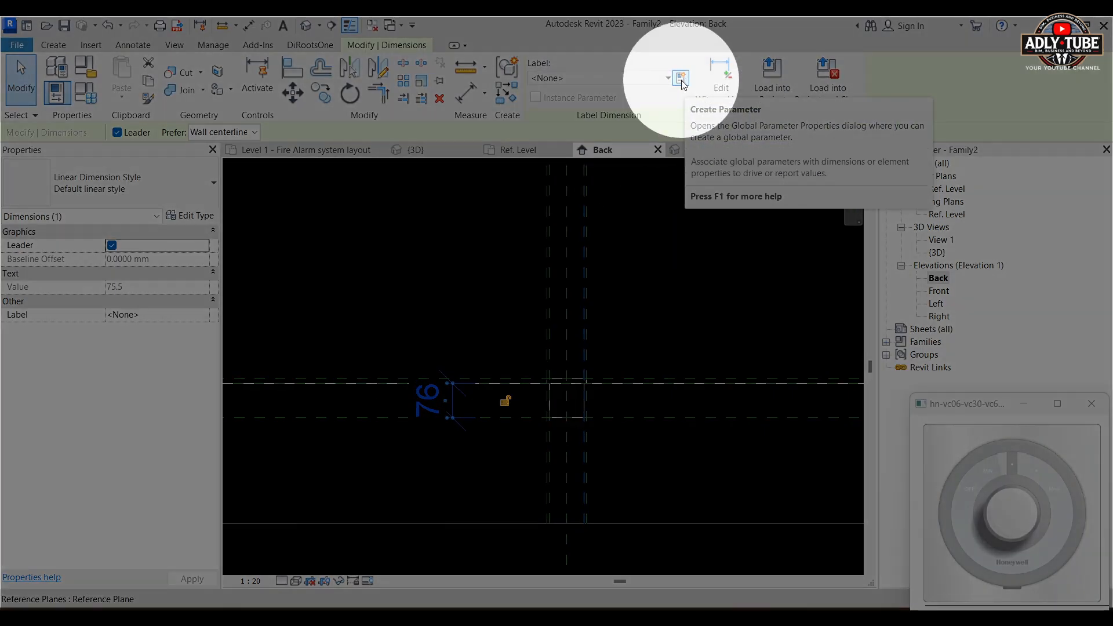
{"action": "left_click", "coordinate": [681, 79]}
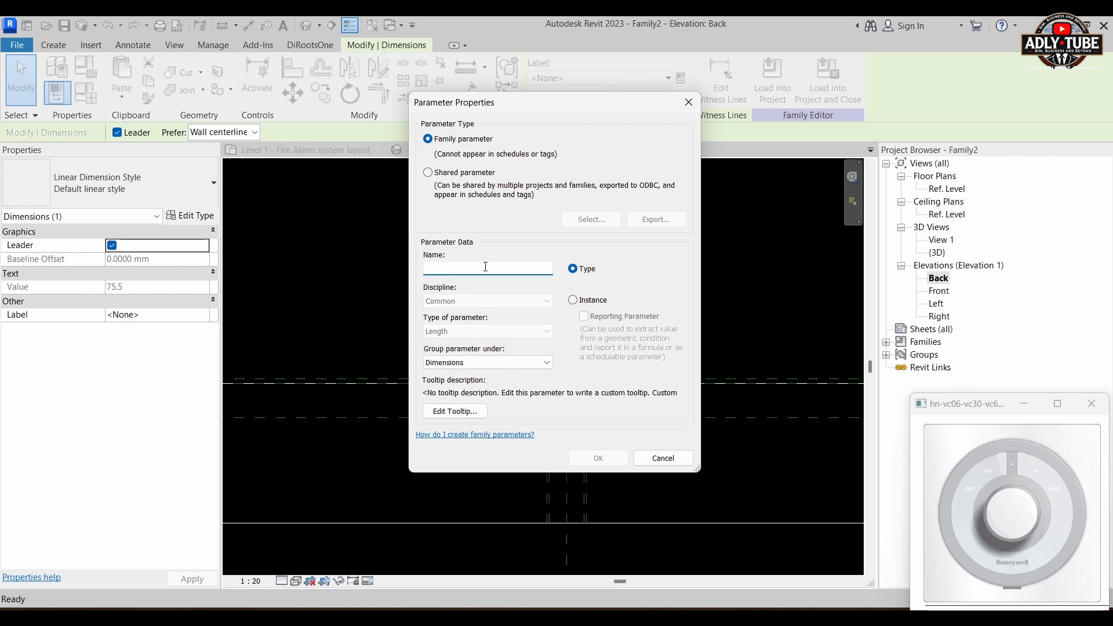
{"action": "type", "text": "vOLUME CONTROL DEPT"}
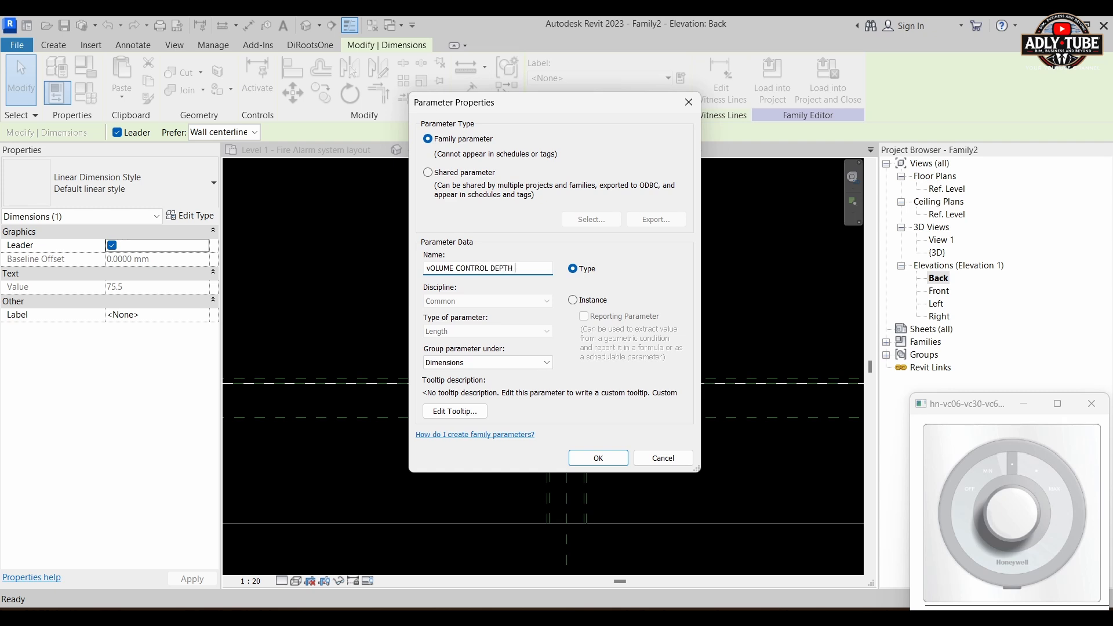
{"action": "type", "text": "H "}
{"action": "type", "text": "V"}
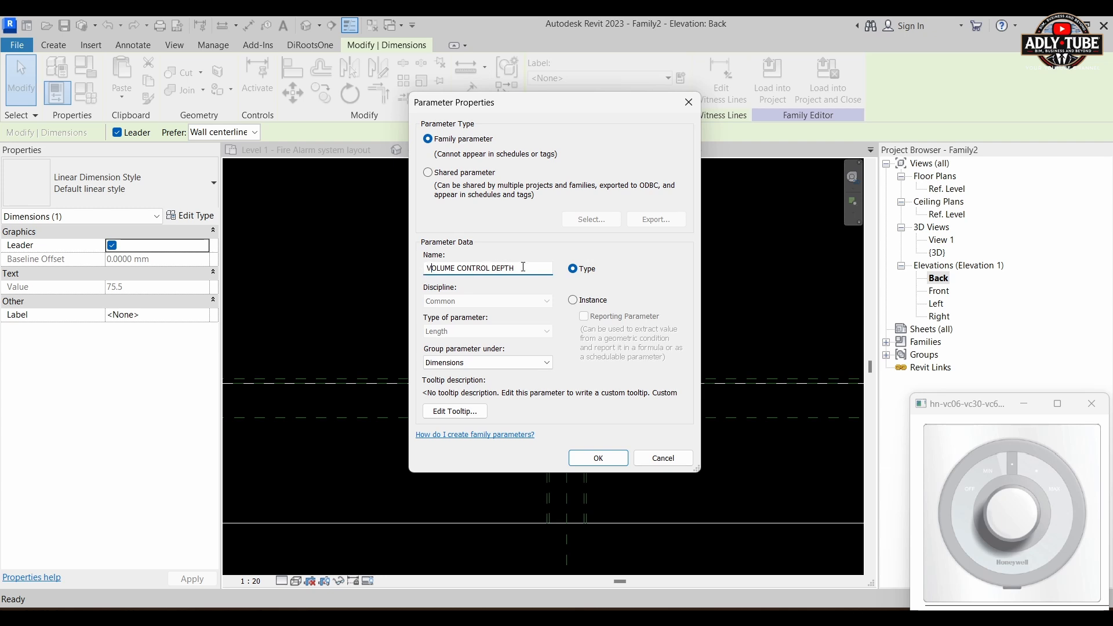
{"action": "key", "text": "ctrl+a"}
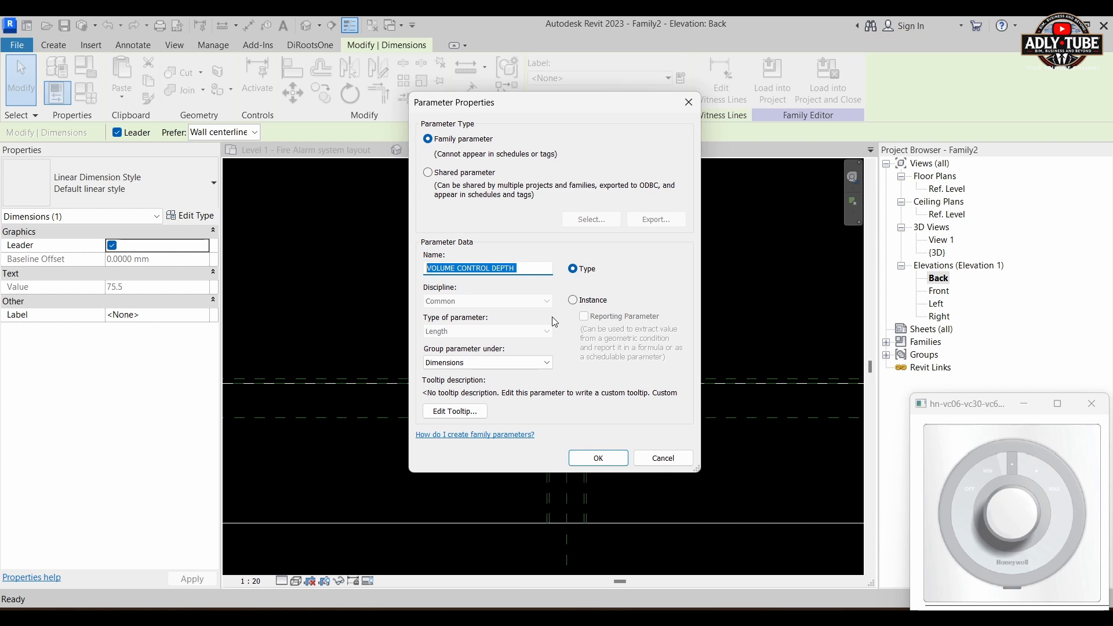
{"action": "left_click_drag", "start_coordinate": [536, 270], "coordinate": [404, 268]}
{"action": "key", "text": "ctrl+c"}
{"action": "left_click", "coordinate": [598, 458]}
{"action": "key", "text": "Escape"}
{"action": "right_click", "coordinate": [648, 295]}
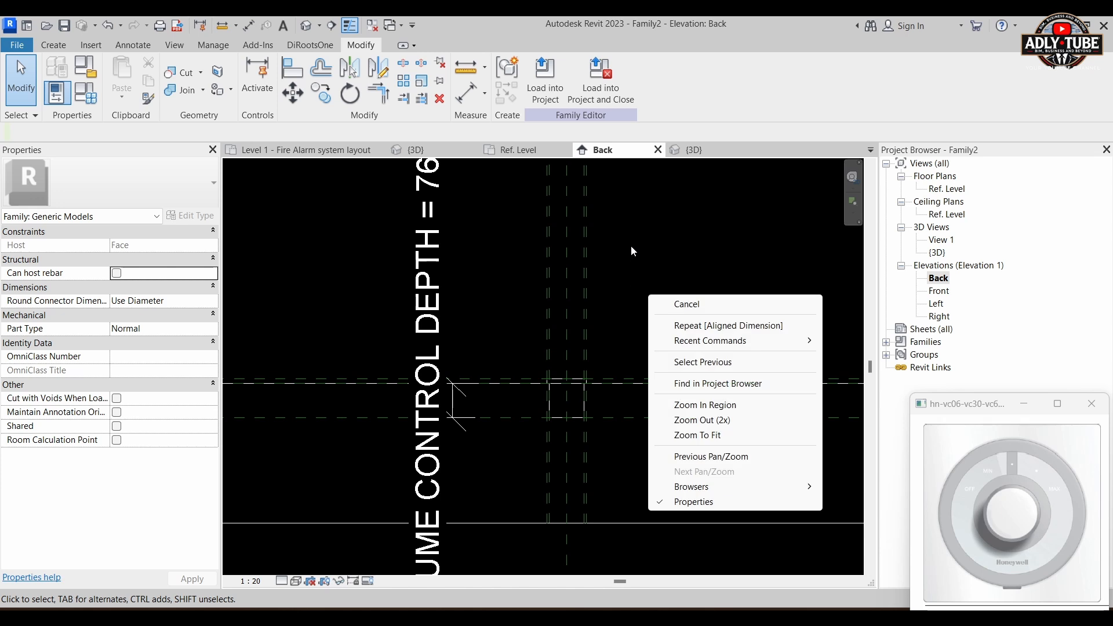
{"action": "right_click", "coordinate": [639, 214]}
{"action": "key", "text": "Escape"}
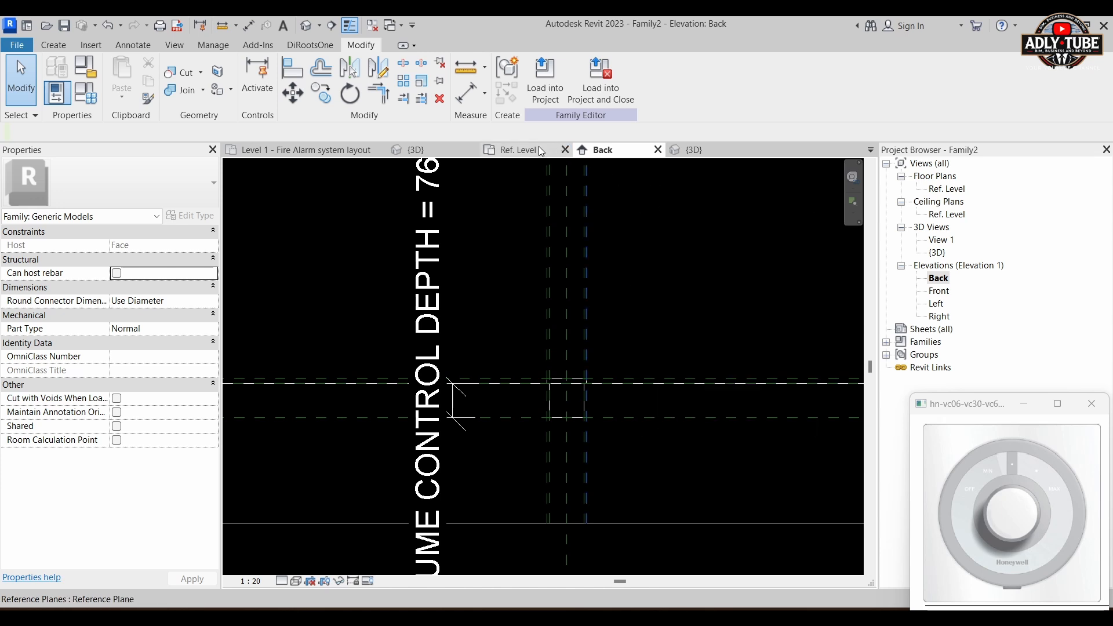
Step: In the Ref. Level plan, label the overall dimension between the horizontal reference planes with a new type parameter named VOLUME CONTROL LENGTH
{"action": "left_click", "coordinate": [518, 150]}
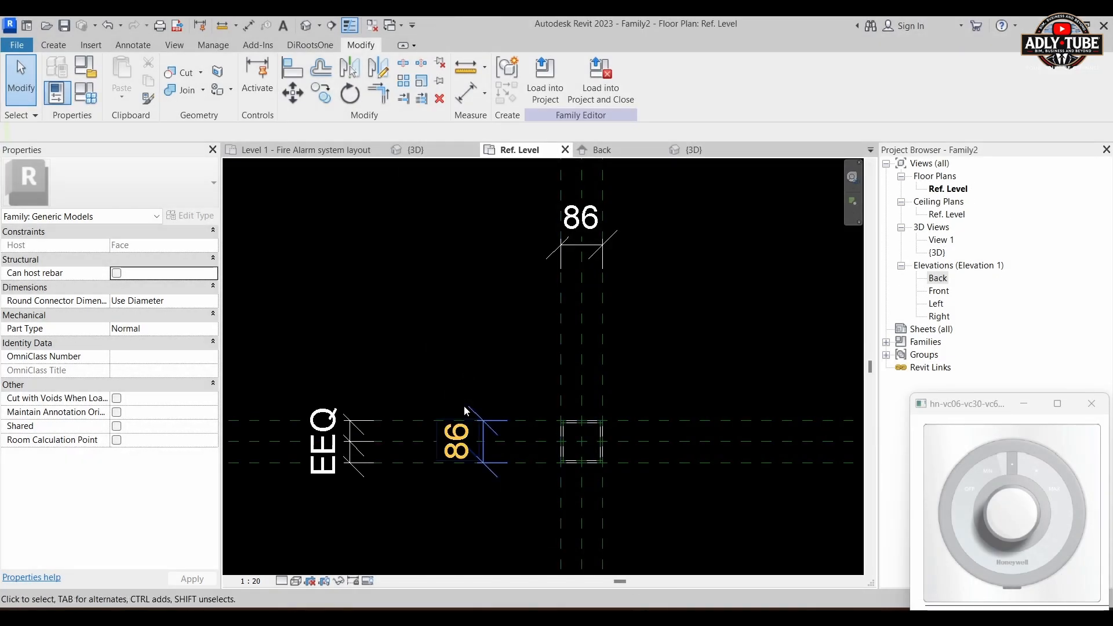
{"action": "left_click", "coordinate": [487, 433]}
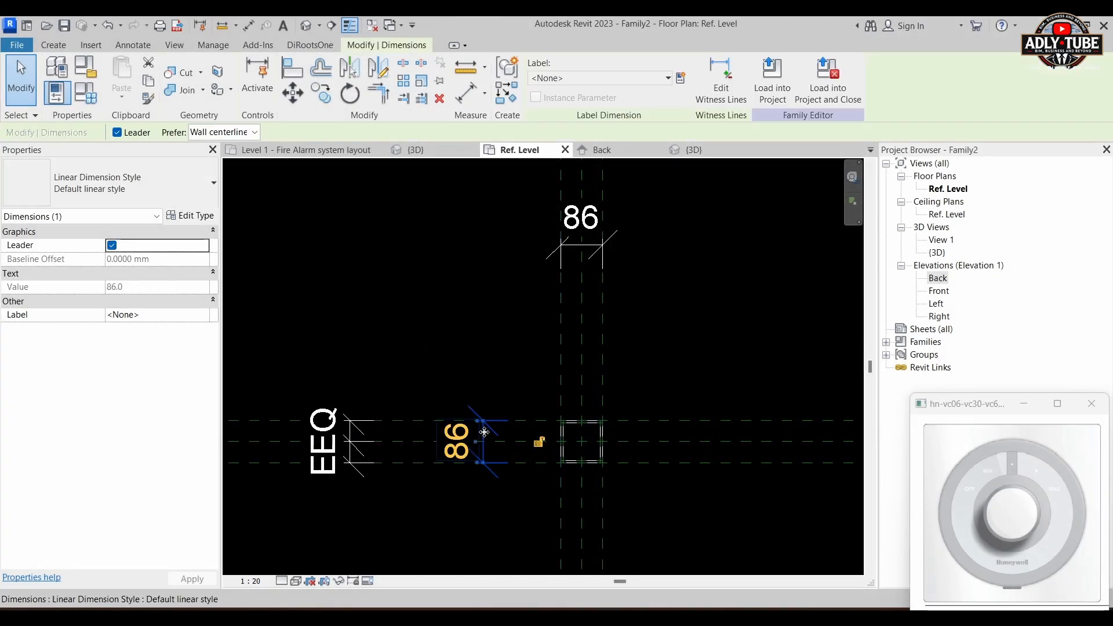
{"action": "left_click", "coordinate": [677, 80]}
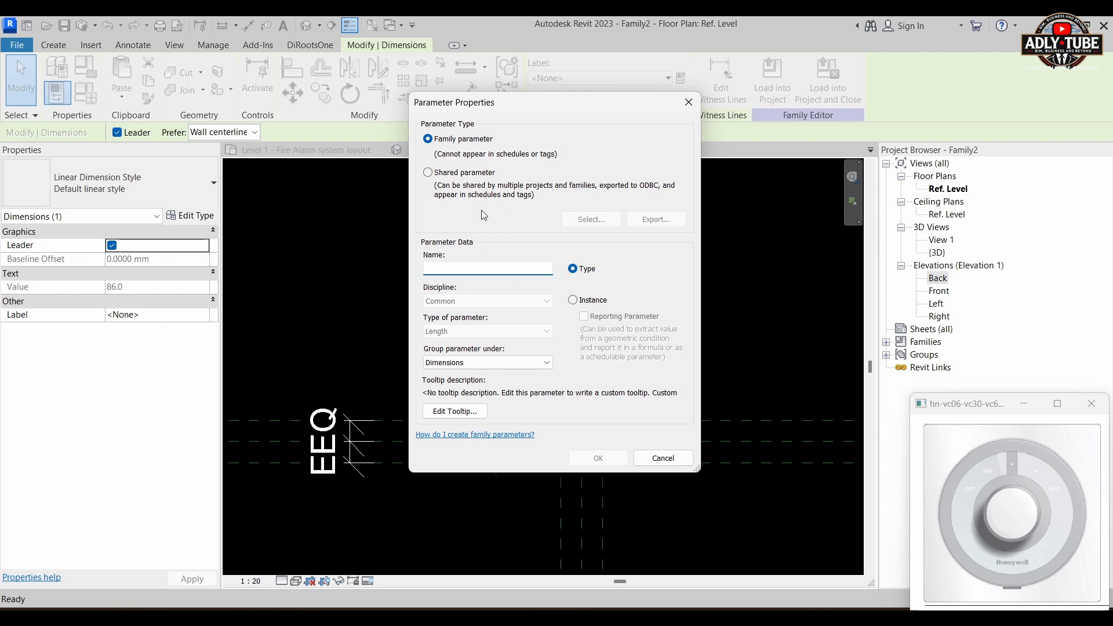
{"action": "key", "text": "ctrl+v"}
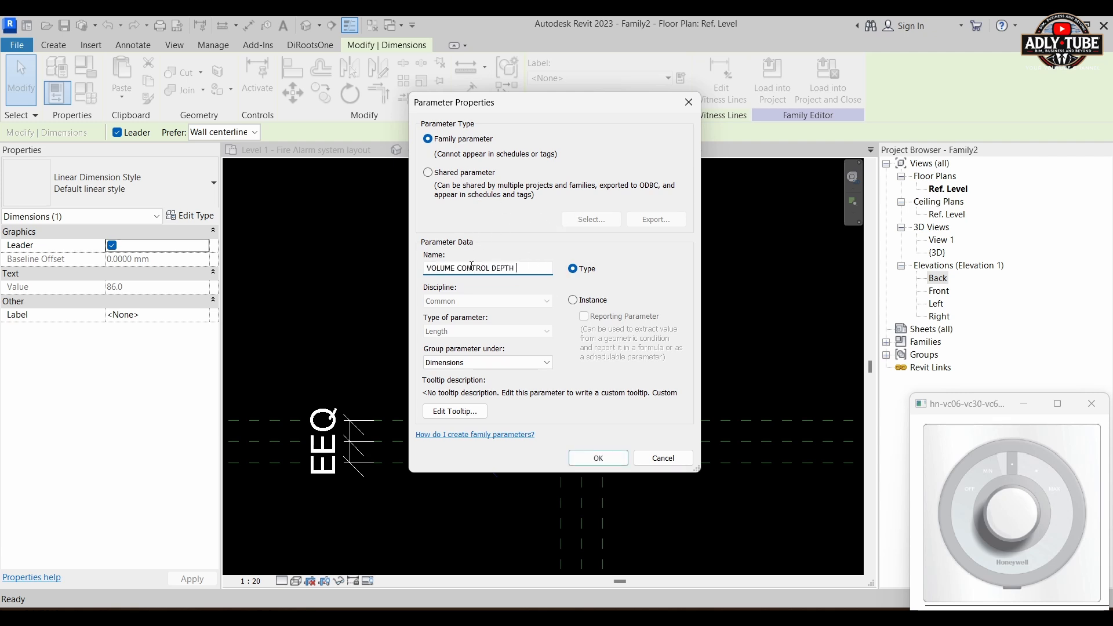
{"action": "right_click", "coordinate": [505, 266]}
{"action": "left_click", "coordinate": [500, 269]}
{"action": "right_click", "coordinate": [501, 271]}
{"action": "left_click", "coordinate": [500, 271]}
{"action": "double_click", "coordinate": [503, 269]}
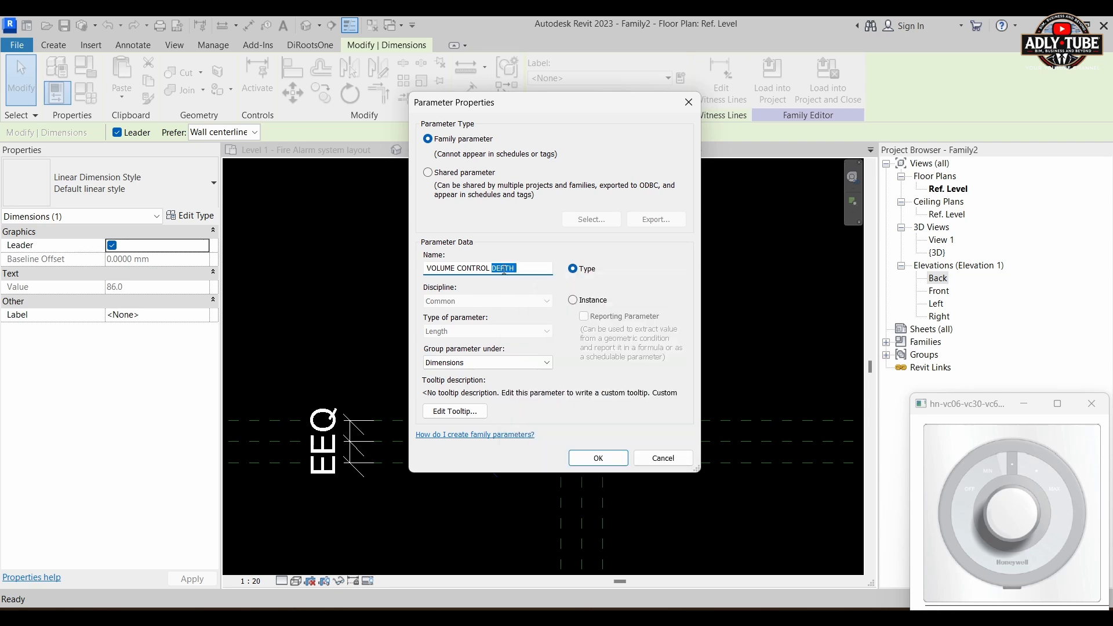
{"action": "type", "text": "LENGTH"}
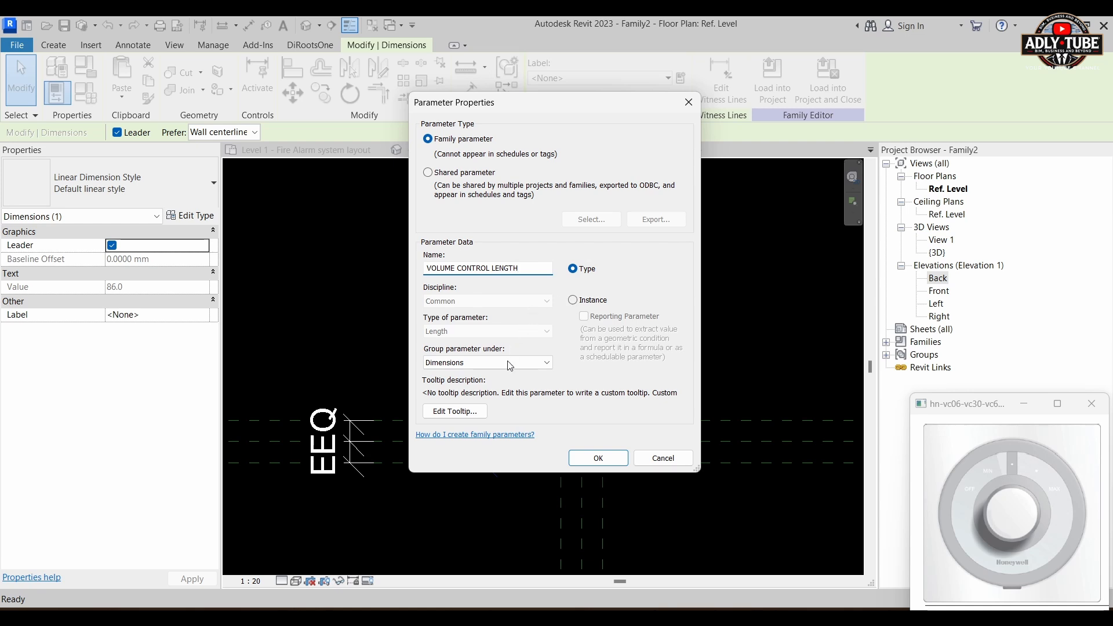
{"action": "left_click_drag", "start_coordinate": [528, 269], "coordinate": [354, 259]}
{"action": "key", "text": "ctrl+c"}
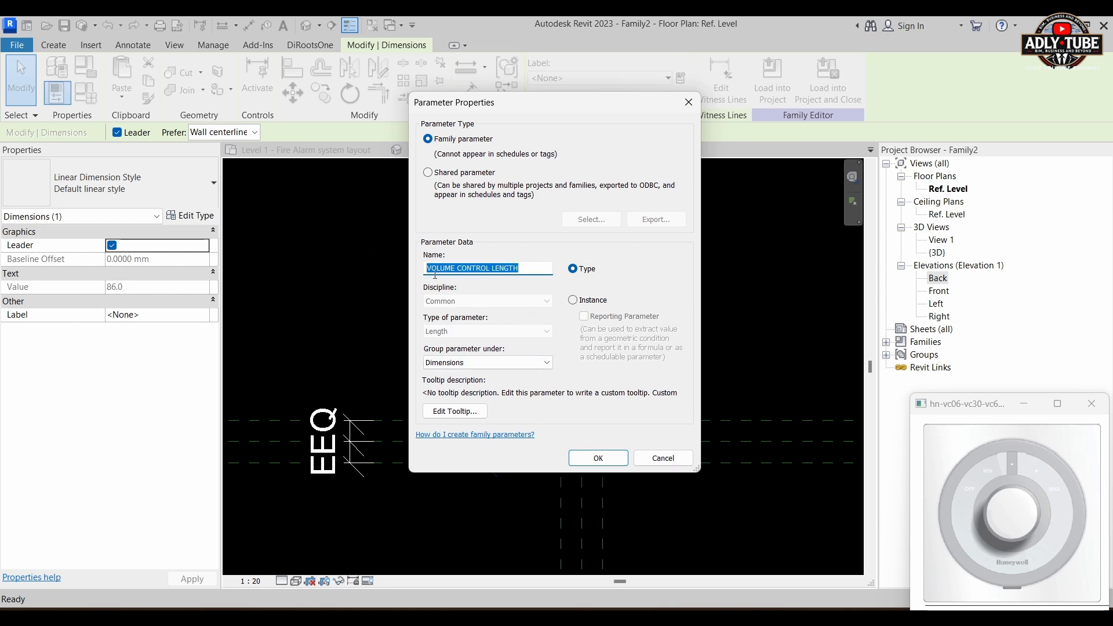
{"action": "left_click", "coordinate": [598, 457]}
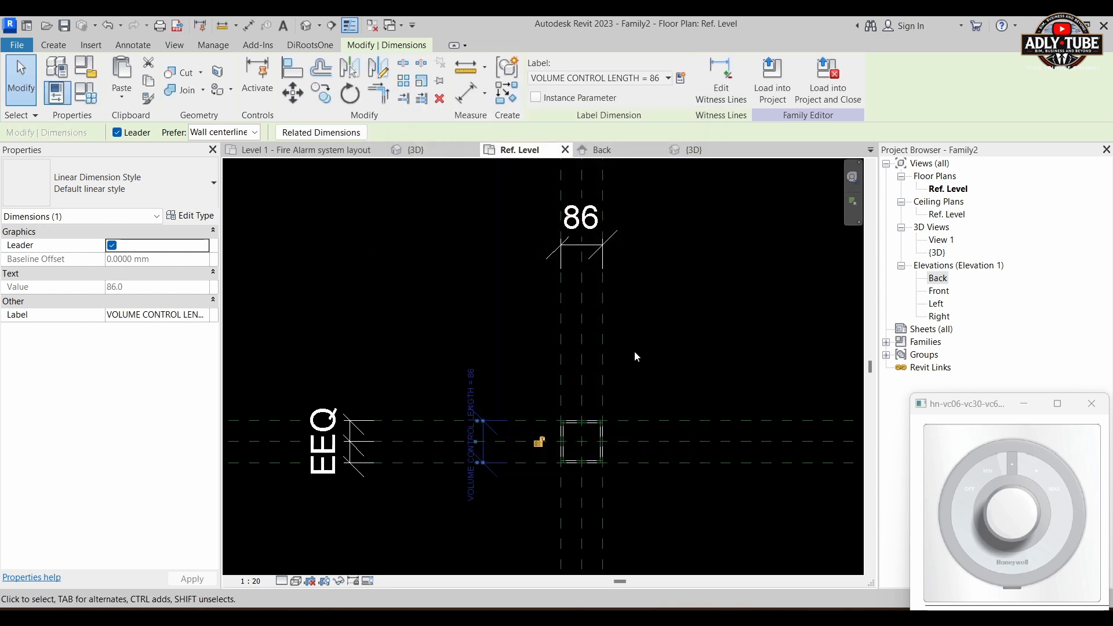
Step: Label the overall width dimension between the vertical reference planes with a new family type parameter named VOLUME CONTROL WIDTH
{"action": "left_click", "coordinate": [654, 333]}
{"action": "scroll", "coordinate": [683, 314], "scroll_direction": "down", "scroll_amount": 2}
{"action": "middle_click_drag", "start_coordinate": [683, 316], "coordinate": [666, 382]}
{"action": "scroll", "coordinate": [603, 339], "scroll_direction": "up", "scroll_amount": 4}
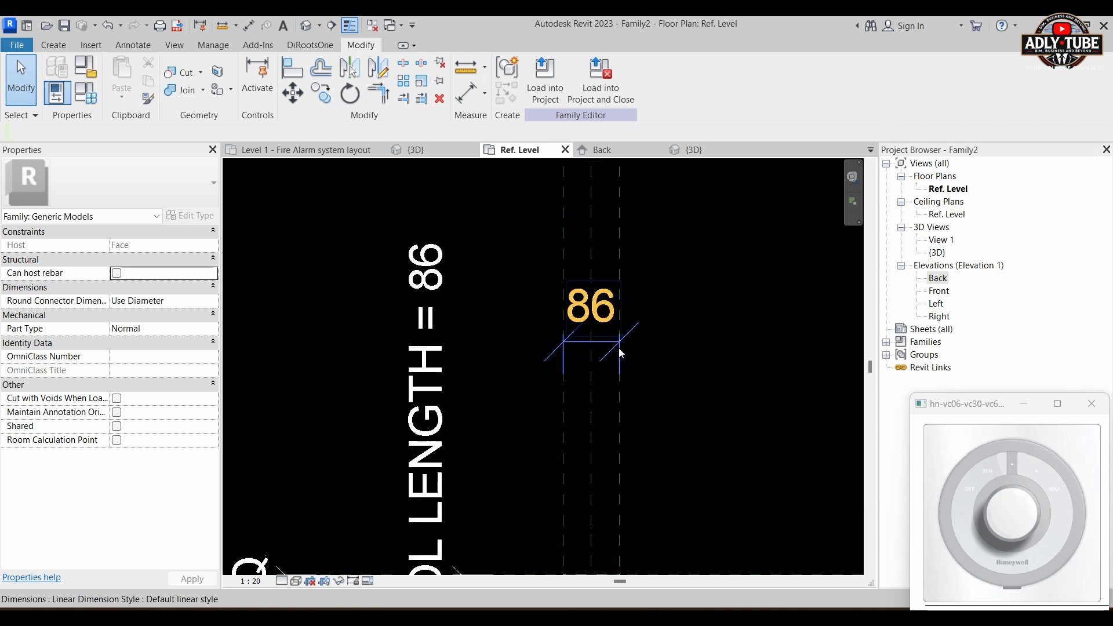
{"action": "left_click", "coordinate": [587, 332]}
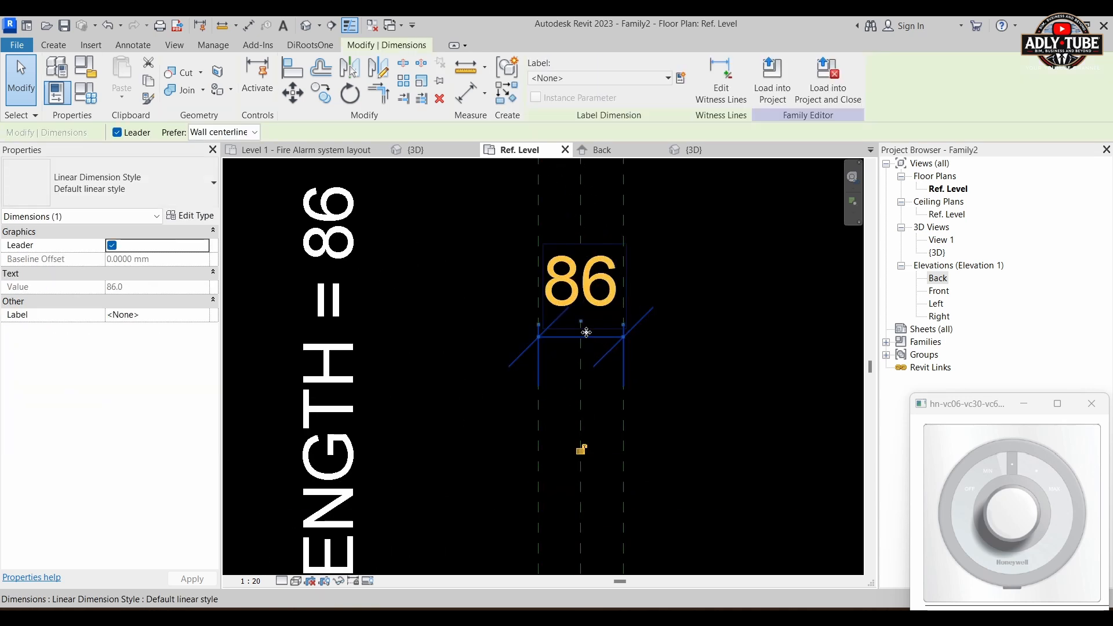
{"action": "right_click", "coordinate": [681, 81]}
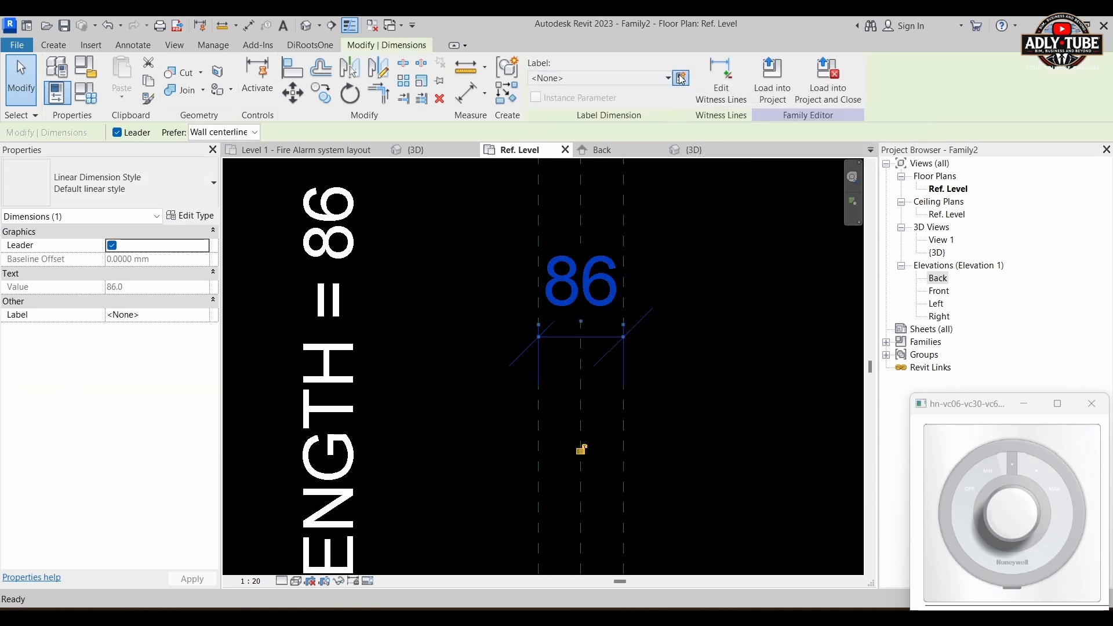
{"action": "left_click", "coordinate": [681, 77]}
{"action": "right_click", "coordinate": [490, 272]}
{"action": "left_click", "coordinate": [455, 269]}
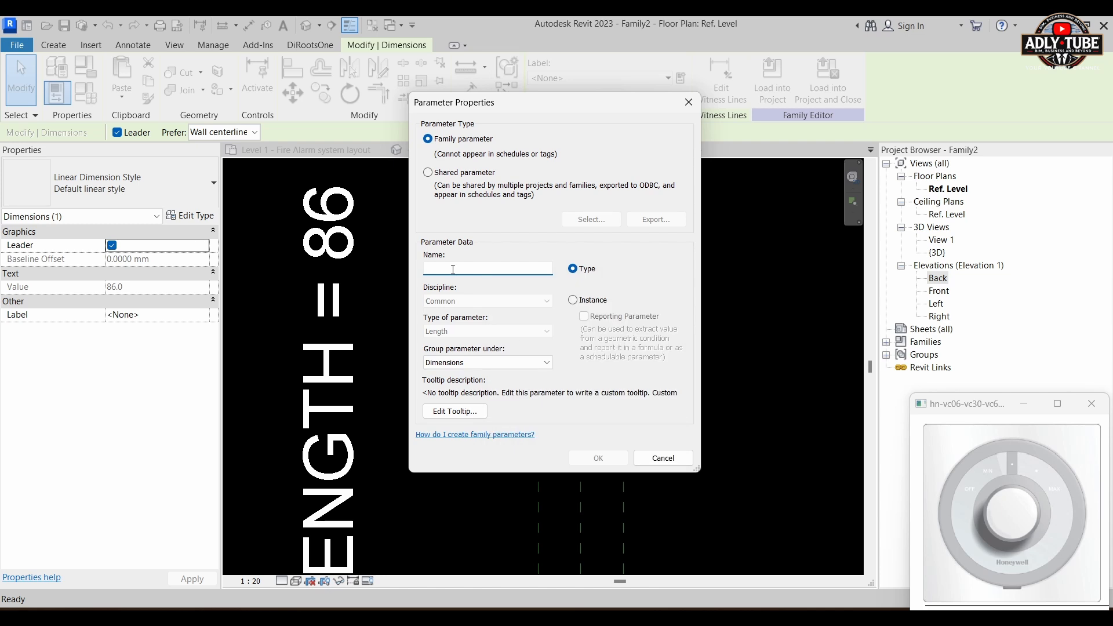
{"action": "key", "text": "ctrl+v"}
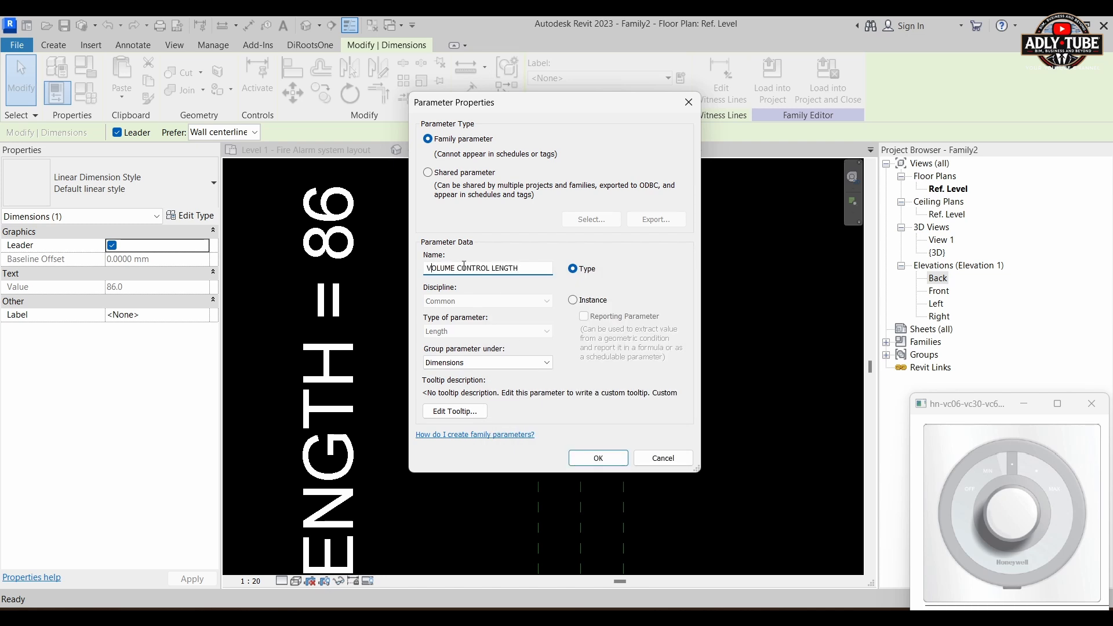
{"action": "right_click", "coordinate": [503, 266]}
{"action": "left_click", "coordinate": [507, 267]}
{"action": "double_click", "coordinate": [508, 267]}
{"action": "type", "text": "WIDTH"}
{"action": "left_click", "coordinate": [611, 461]}
{"action": "left_click", "coordinate": [717, 315]}
{"action": "scroll", "coordinate": [665, 299], "scroll_direction": "down", "scroll_amount": 3}
{"action": "scroll", "coordinate": [645, 351], "scroll_direction": "down", "scroll_amount": 4}
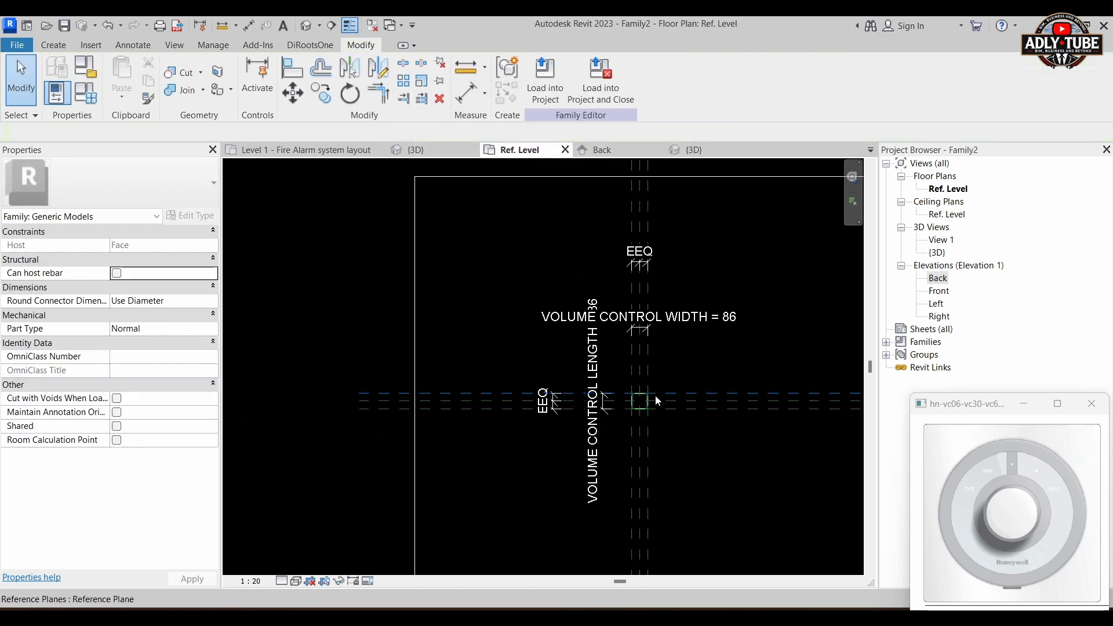
Step: Check the depth, length and width parameter values in the Family Types list
{"action": "scroll", "coordinate": [652, 395], "scroll_direction": "up", "scroll_amount": 3}
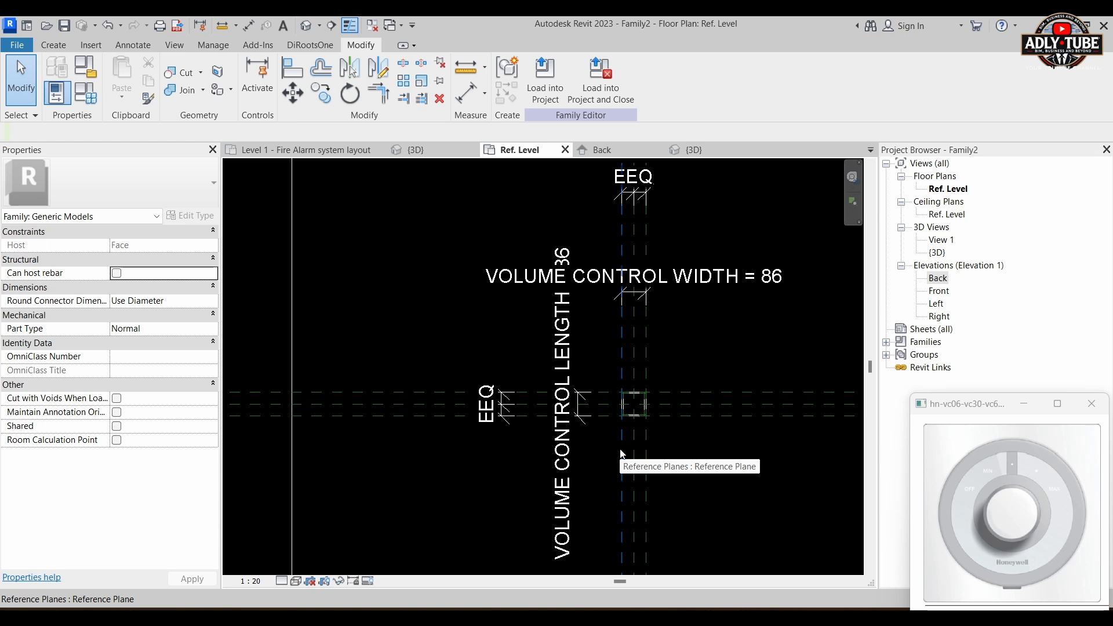
{"action": "left_click", "coordinate": [93, 99]}
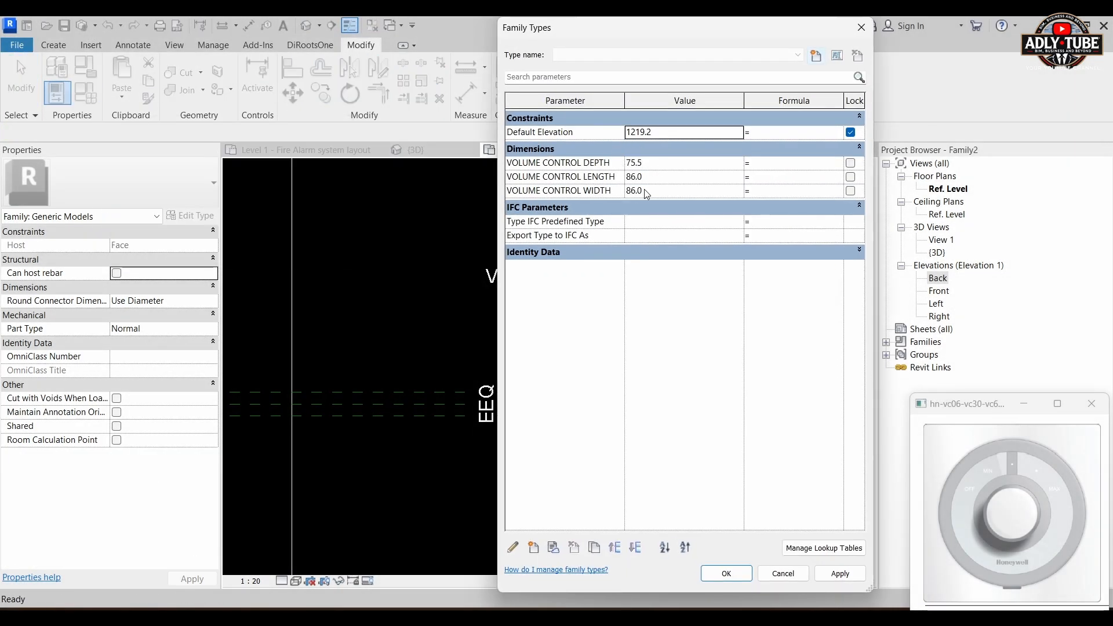
{"action": "left_click", "coordinate": [726, 573]}
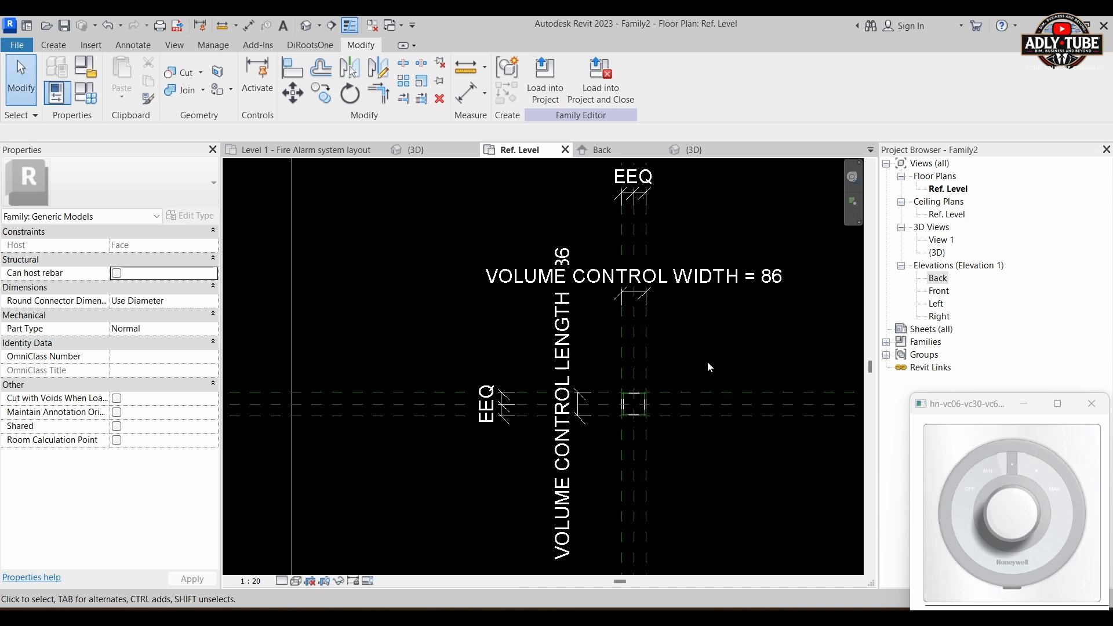
{"action": "scroll", "coordinate": [664, 363], "scroll_direction": "up", "scroll_amount": 1}
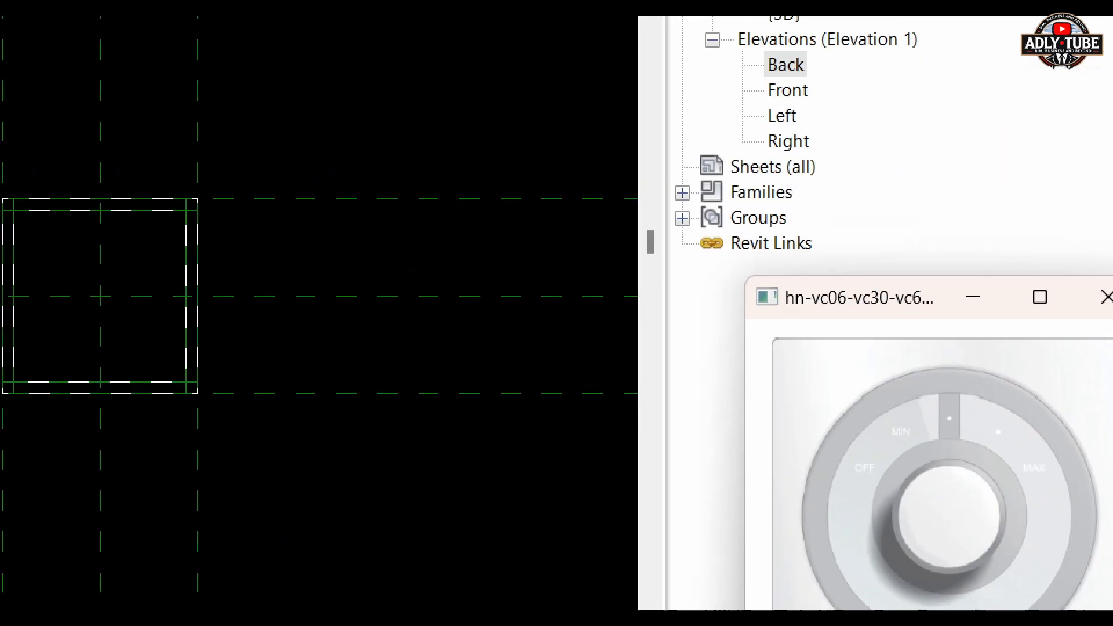
{"action": "mouse_move", "coordinate": [972, 457]}
{"action": "left_mouse_down"}
{"action": "mouse_move", "coordinate": [927, 437]}
{"action": "mouse_move", "coordinate": [881, 471]}
{"action": "mouse_move", "coordinate": [931, 578]}
{"action": "mouse_move", "coordinate": [972, 462]}
{"action": "left_mouse_up"}
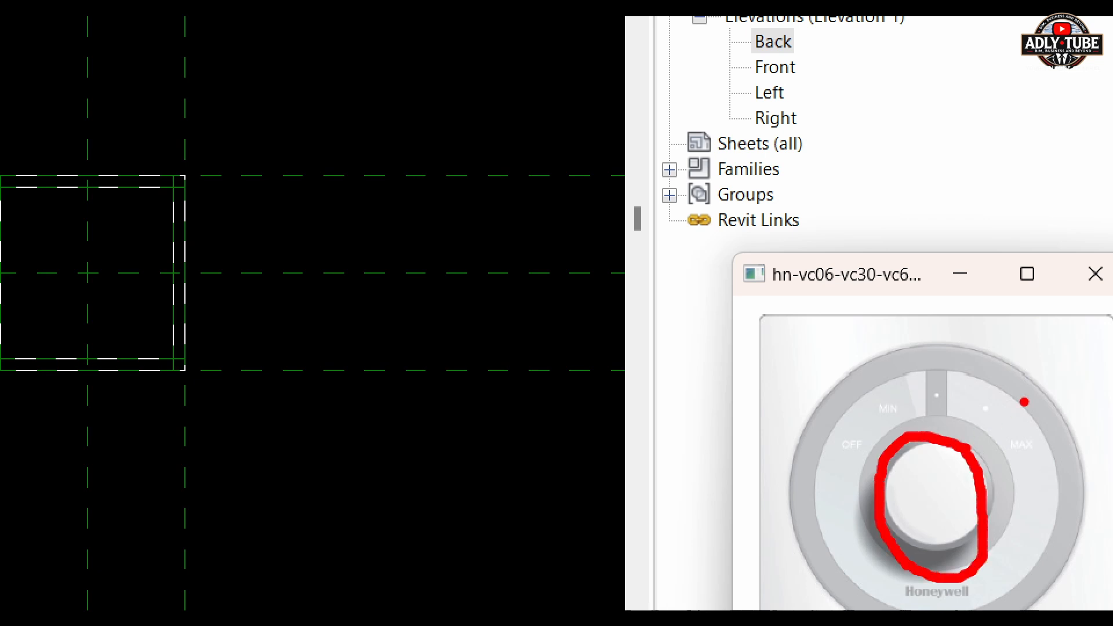
{"action": "mouse_move", "coordinate": [1004, 360]}
{"action": "left_mouse_down"}
{"action": "mouse_move", "coordinate": [794, 371]}
{"action": "mouse_move", "coordinate": [829, 603]}
{"action": "mouse_move", "coordinate": [1071, 455]}
{"action": "mouse_move", "coordinate": [1002, 355]}
{"action": "left_mouse_up"}
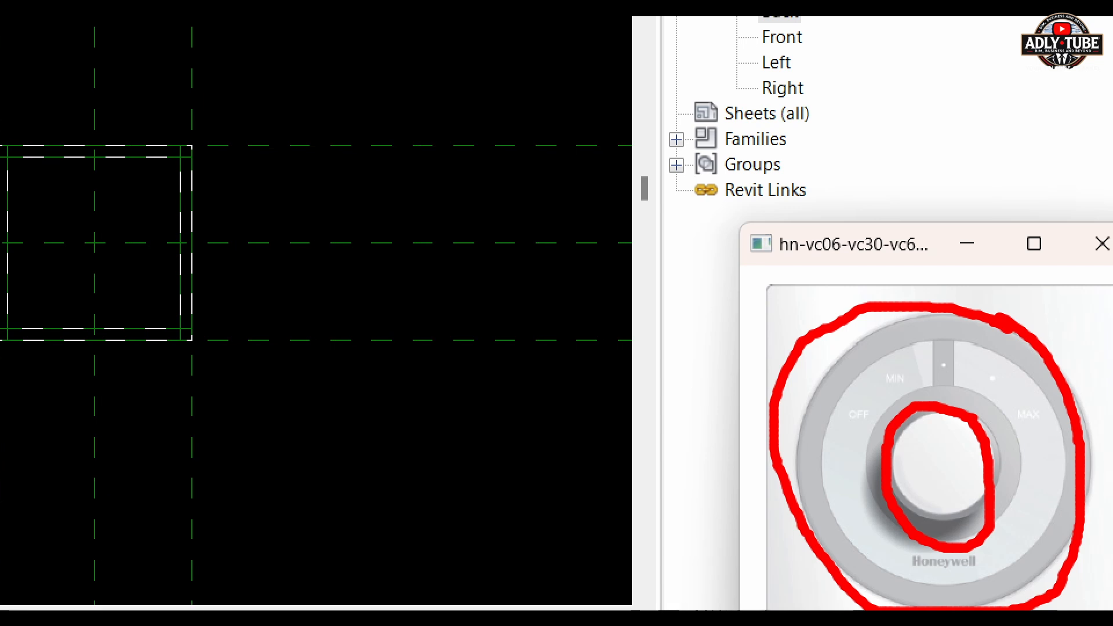
{"action": "key", "text": "Escape"}
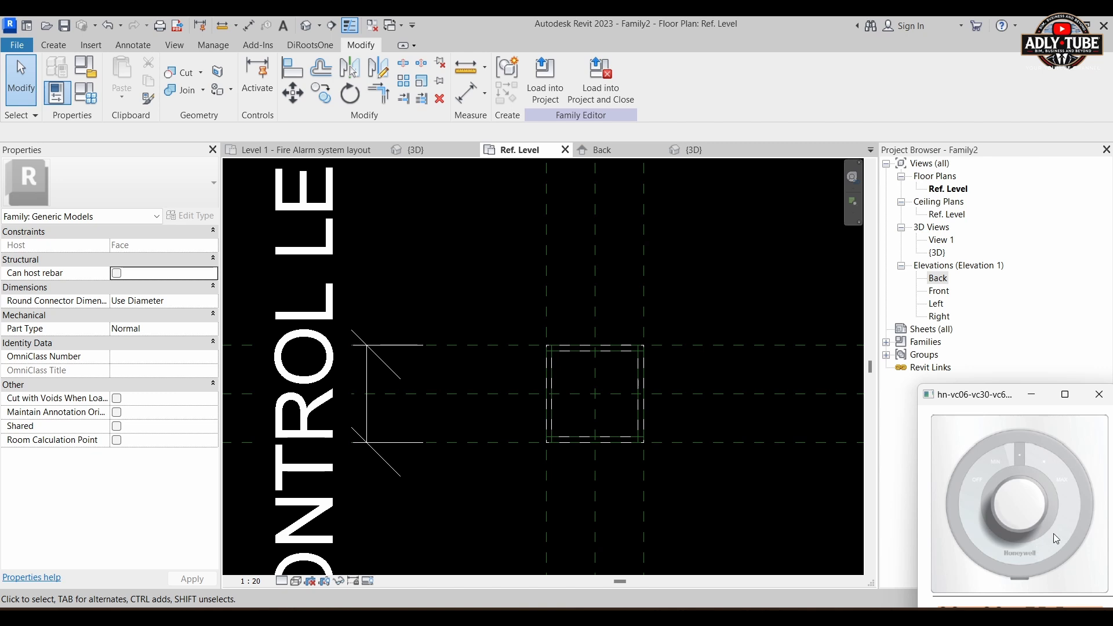
Step: Open the Back elevation at the volume controller's front plate and back box
{"action": "left_click", "coordinate": [627, 153]}
{"action": "scroll", "coordinate": [600, 315], "scroll_direction": "up", "scroll_amount": 3}
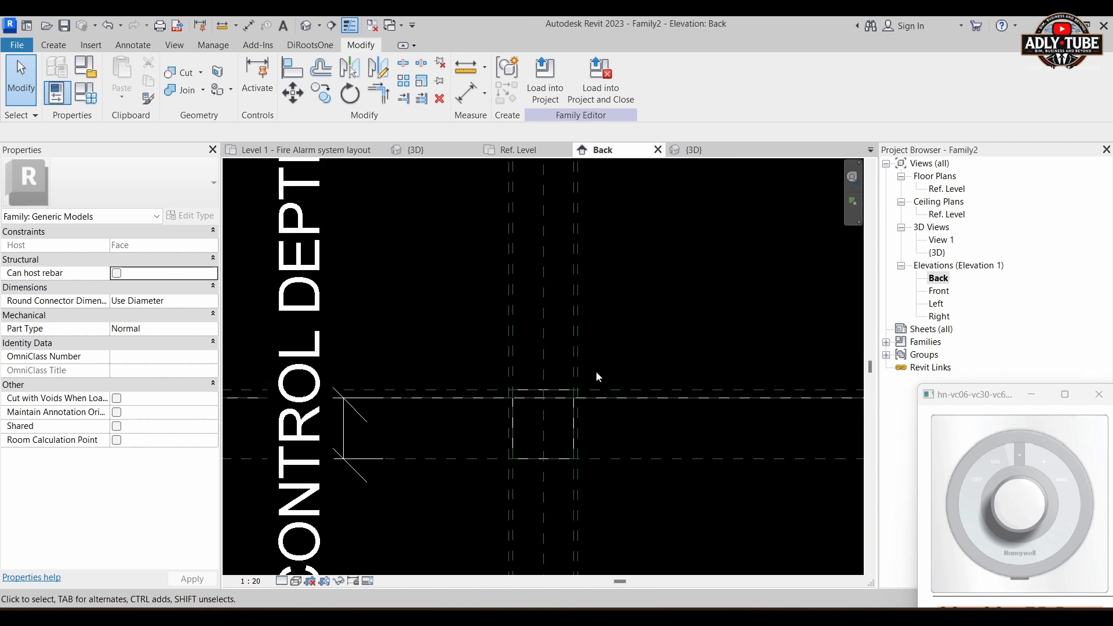
{"action": "scroll", "coordinate": [333, 324], "scroll_direction": "up", "scroll_amount": 3}
{"action": "middle_click_drag", "start_coordinate": [374, 347], "coordinate": [266, 312]}
{"action": "scroll", "coordinate": [307, 316], "scroll_direction": "up", "scroll_amount": 1}
{"action": "left_click", "coordinate": [62, 46]}
{"action": "right_click", "coordinate": [63, 47]}
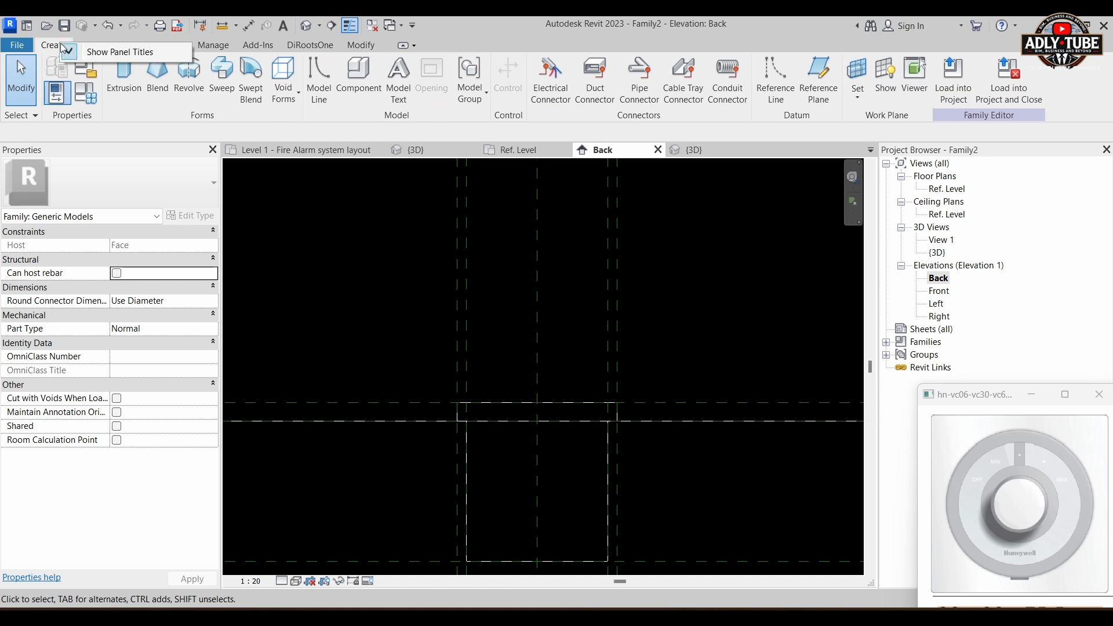
{"action": "right_click", "coordinate": [186, 74]}
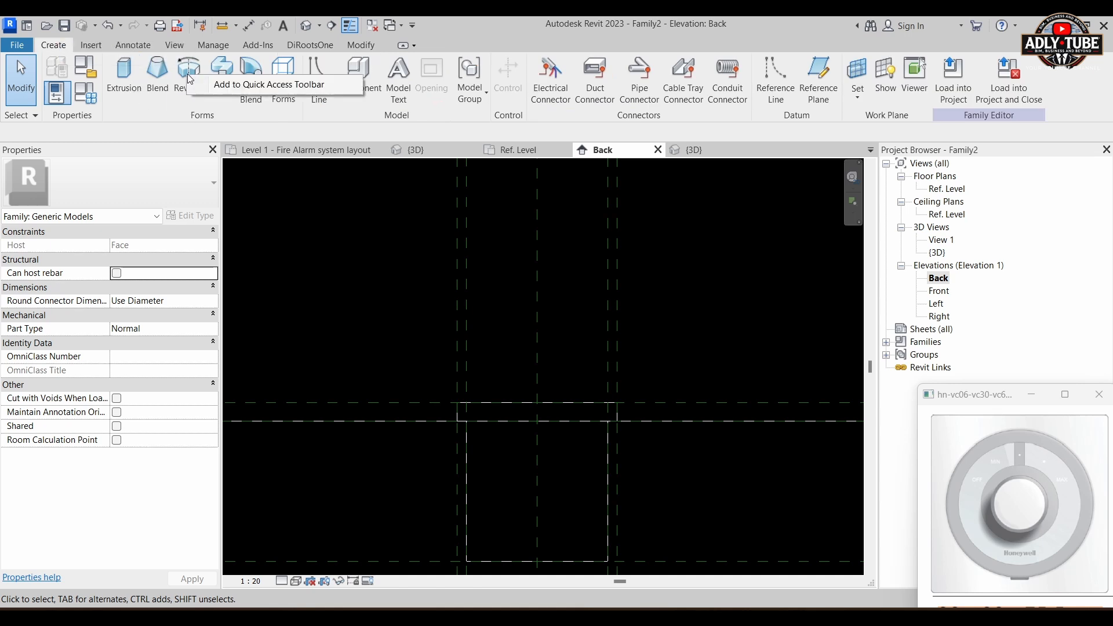
{"action": "left_click", "coordinate": [188, 70]}
{"action": "right_click", "coordinate": [187, 70]}
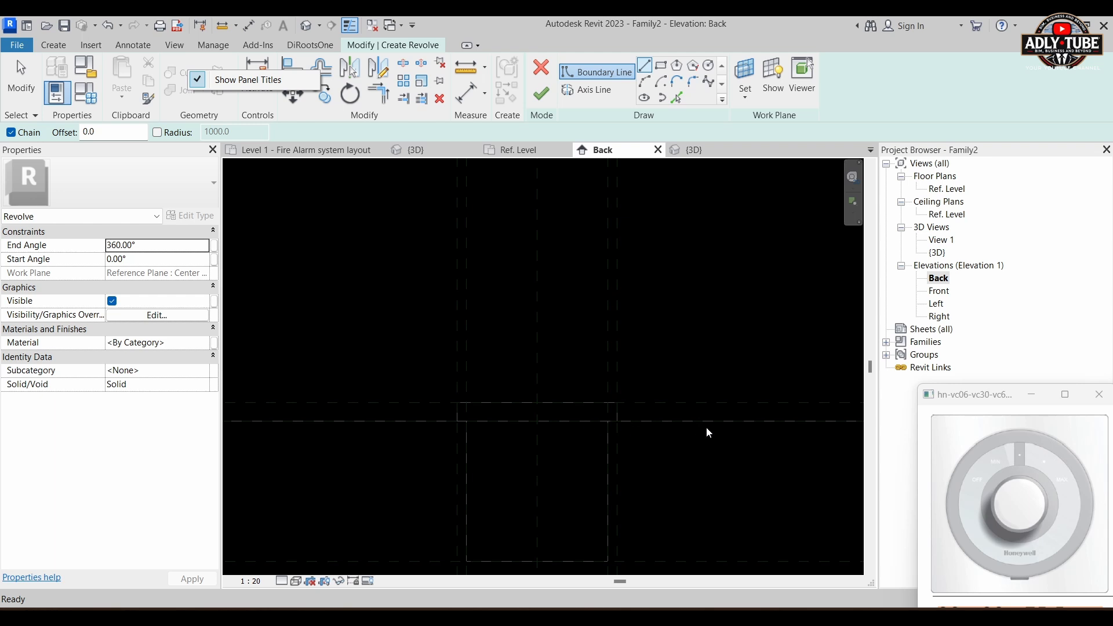
{"action": "left_click", "coordinate": [543, 72]}
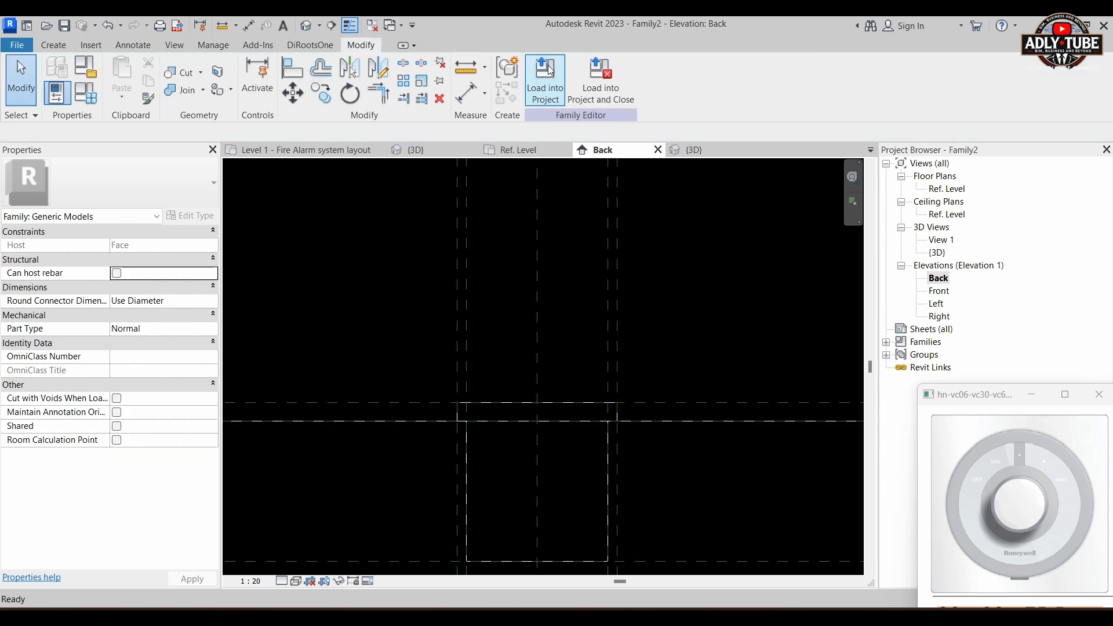
{"action": "middle_click_drag", "start_coordinate": [681, 304], "coordinate": [689, 217]}
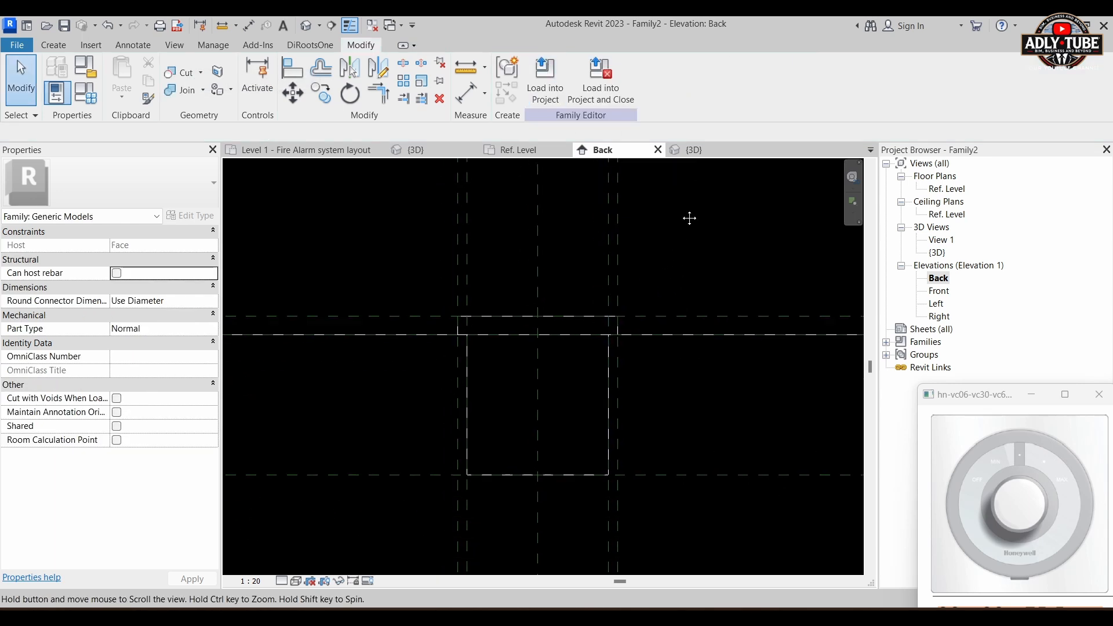
{"action": "left_click", "coordinate": [611, 347]}
{"action": "right_click", "coordinate": [609, 354]}
{"action": "key", "text": "Escape"}
{"action": "key", "text": "Escape"}
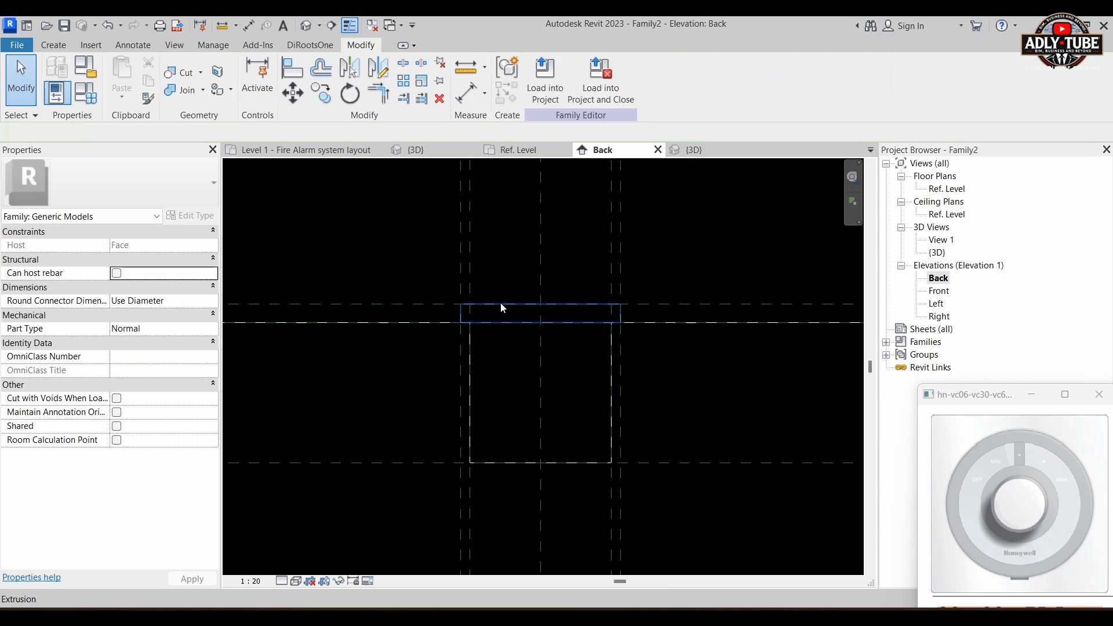
{"action": "right_click", "coordinate": [540, 304]}
{"action": "key", "text": "Escape"}
{"action": "key", "text": "Escape"}
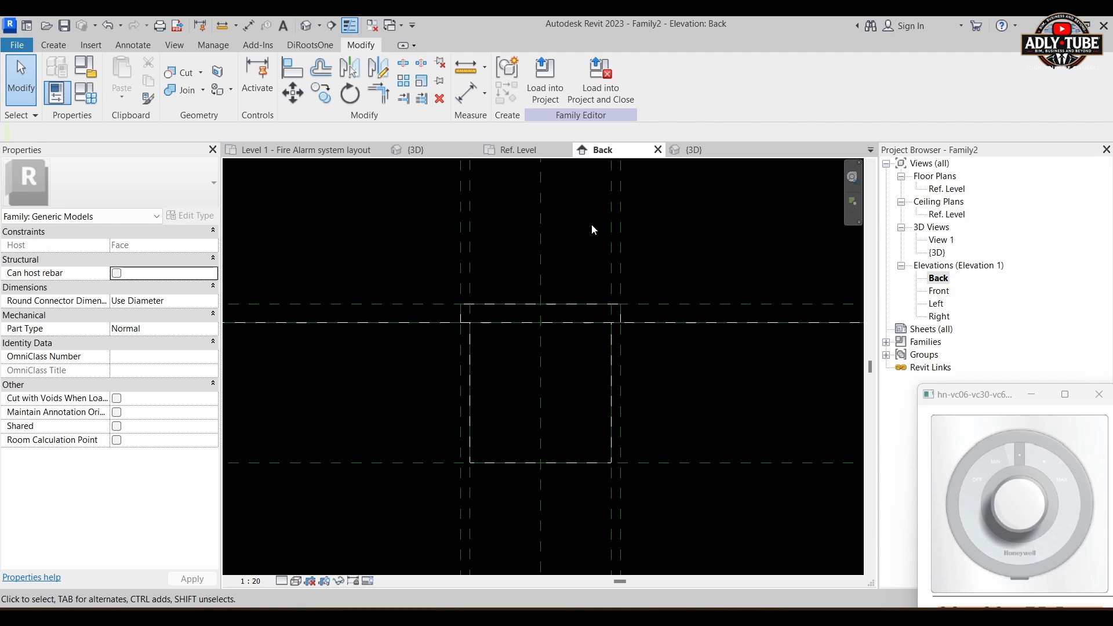
Step: Start a Revolve and sketch its boundary from the front plate's top at the centre plane, 20 mm up and 20 mm horizontally outward
{"action": "left_click", "coordinate": [54, 43]}
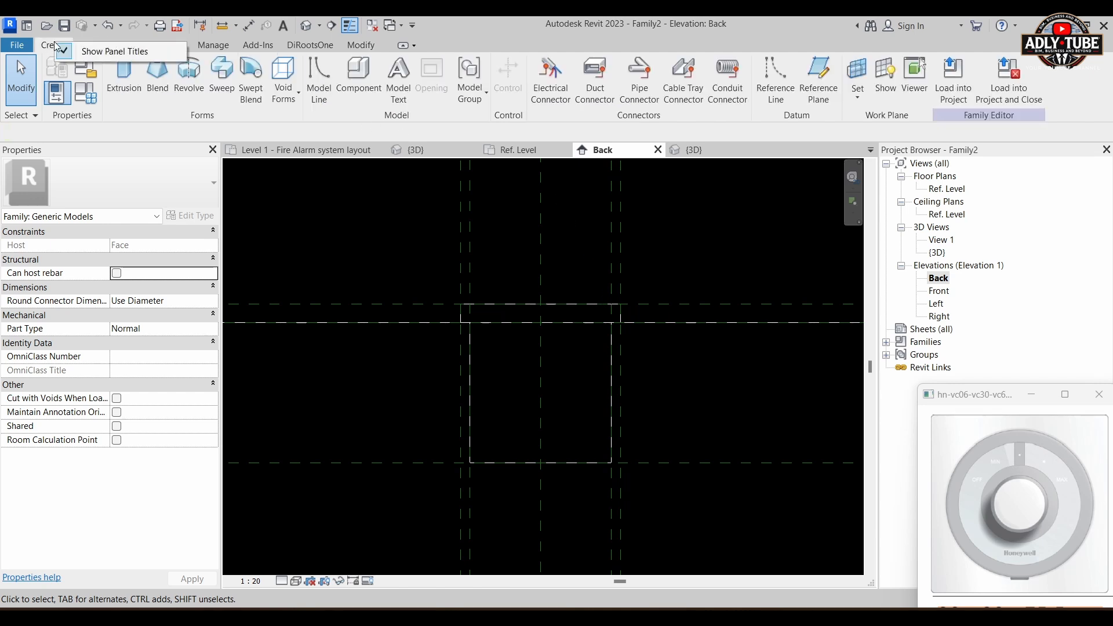
{"action": "left_click", "coordinate": [186, 78]}
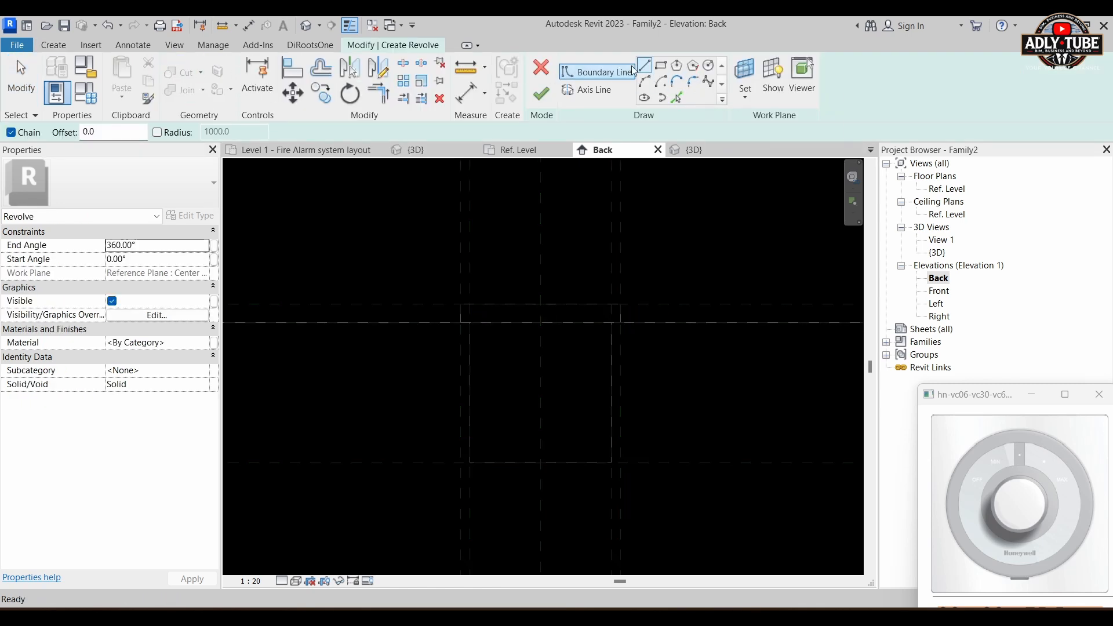
{"action": "scroll", "coordinate": [554, 288], "scroll_direction": "up", "scroll_amount": 4}
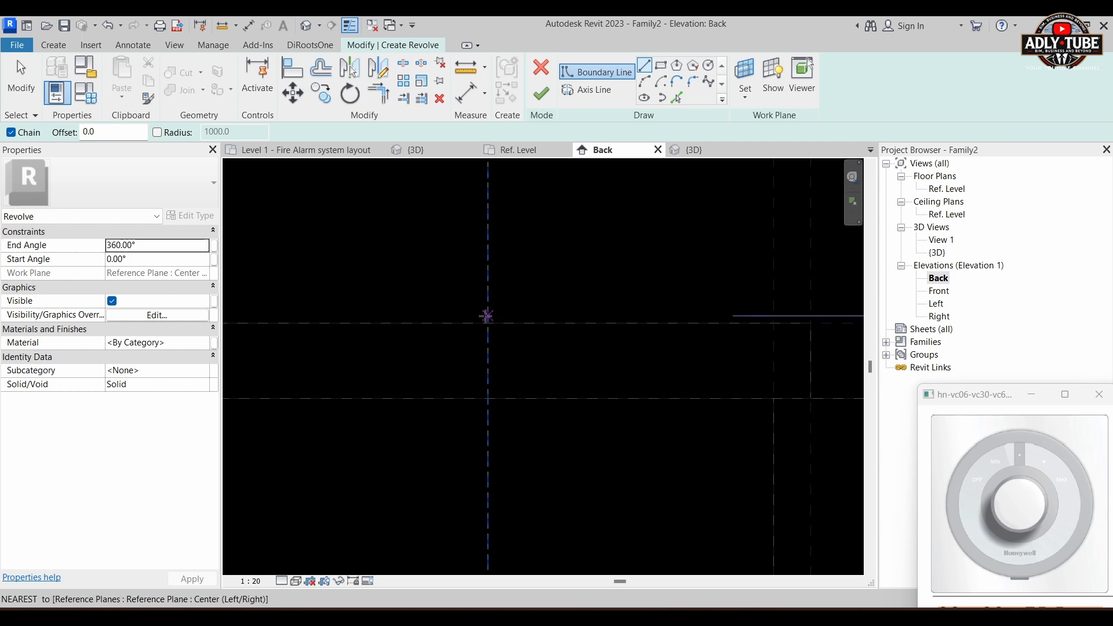
{"action": "left_click", "coordinate": [489, 323]}
{"action": "scroll", "coordinate": [492, 307], "scroll_direction": "down", "scroll_amount": 2}
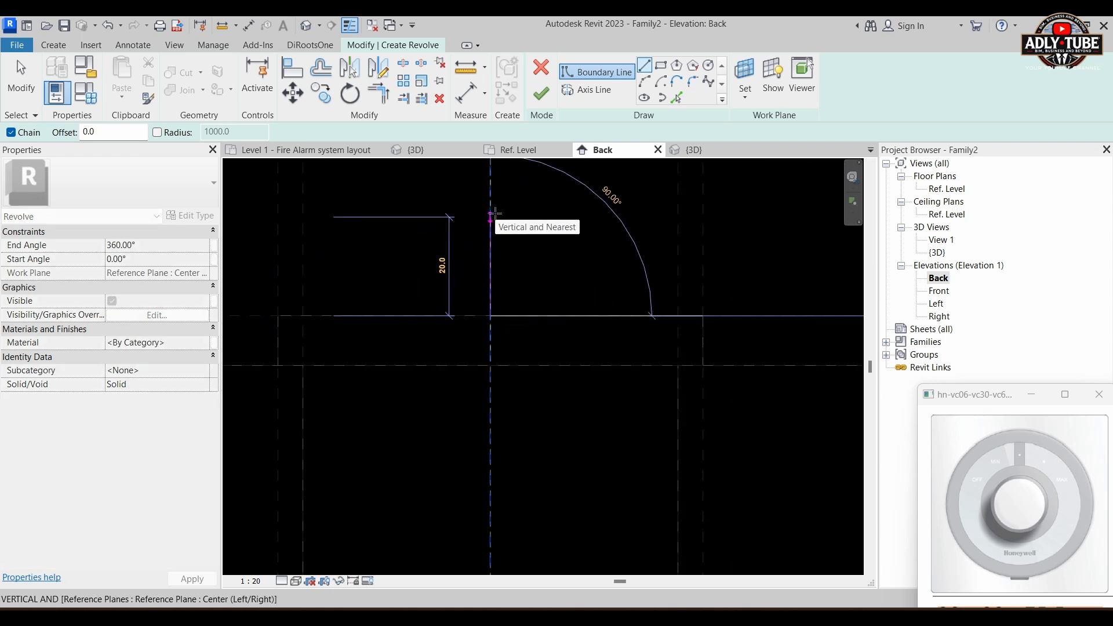
{"action": "type", "text": "20"}
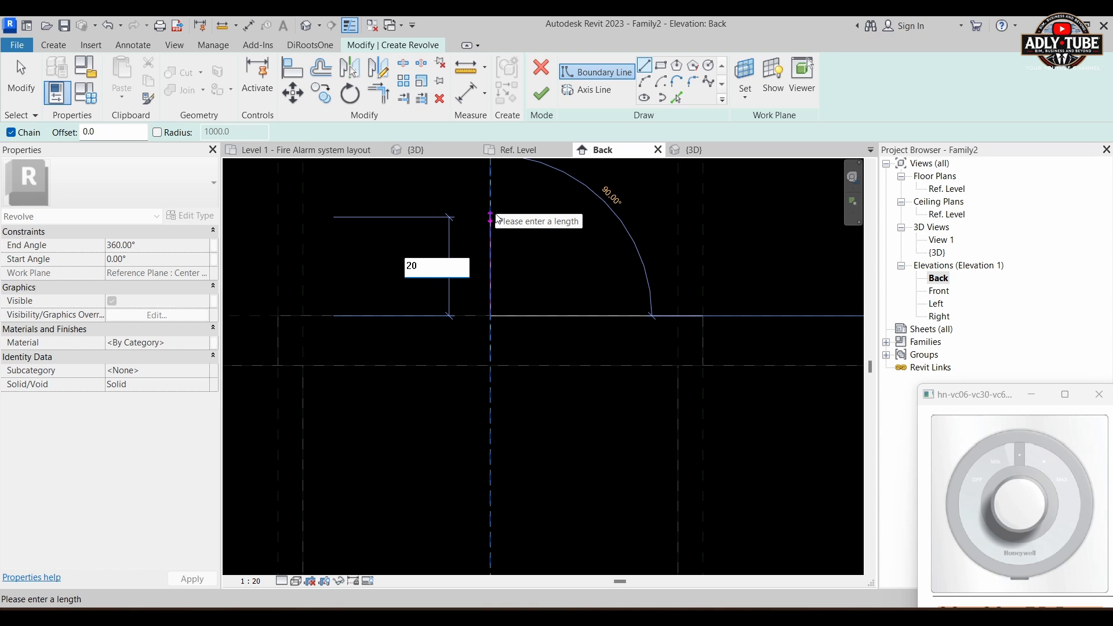
{"action": "key", "text": "Return"}
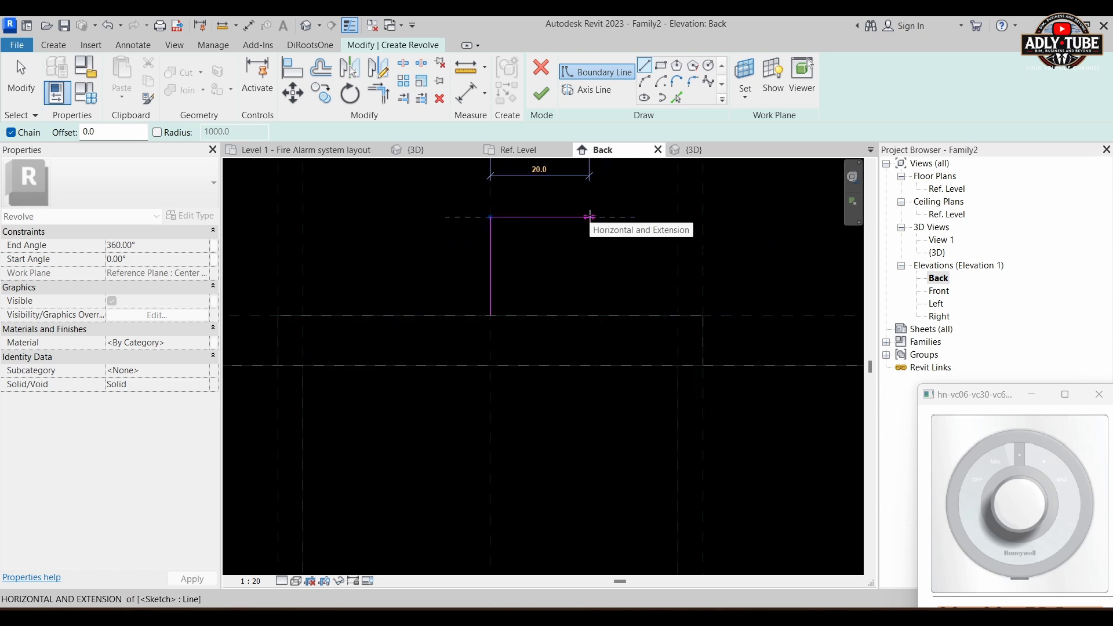
{"action": "type", "text": "20"}
{"action": "key", "text": "Return"}
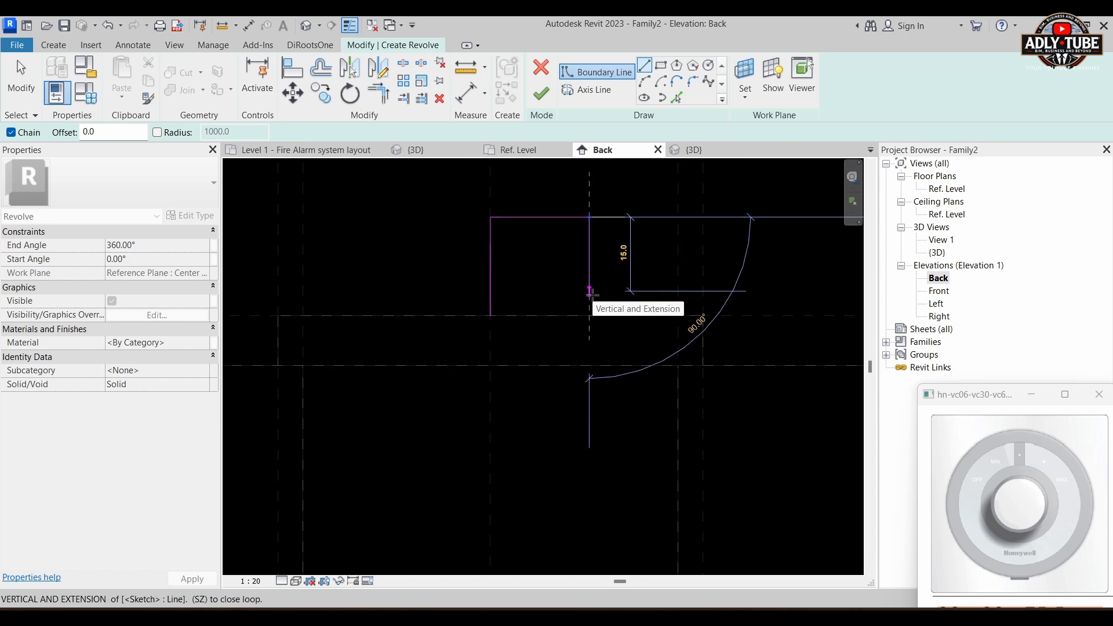
Step: Continue the boundary 18 mm down, horizontally out to the back box's side reference plane, down to the plate's top and back to the start point
{"action": "type", "text": "18"}
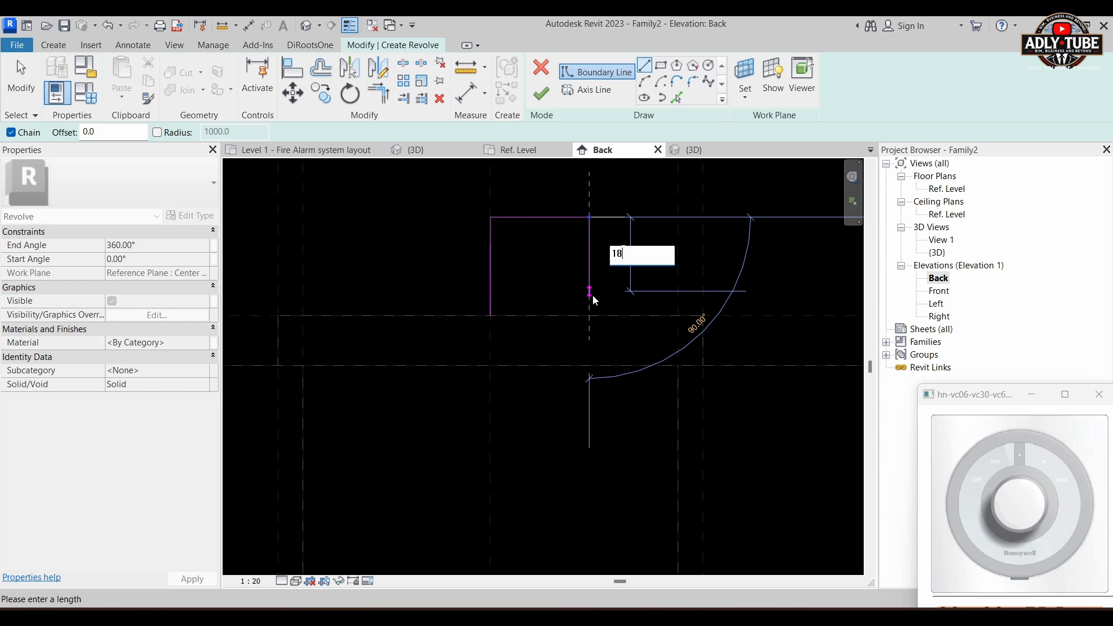
{"action": "key", "text": "Return"}
{"action": "scroll", "coordinate": [684, 307], "scroll_direction": "up", "scroll_amount": 2}
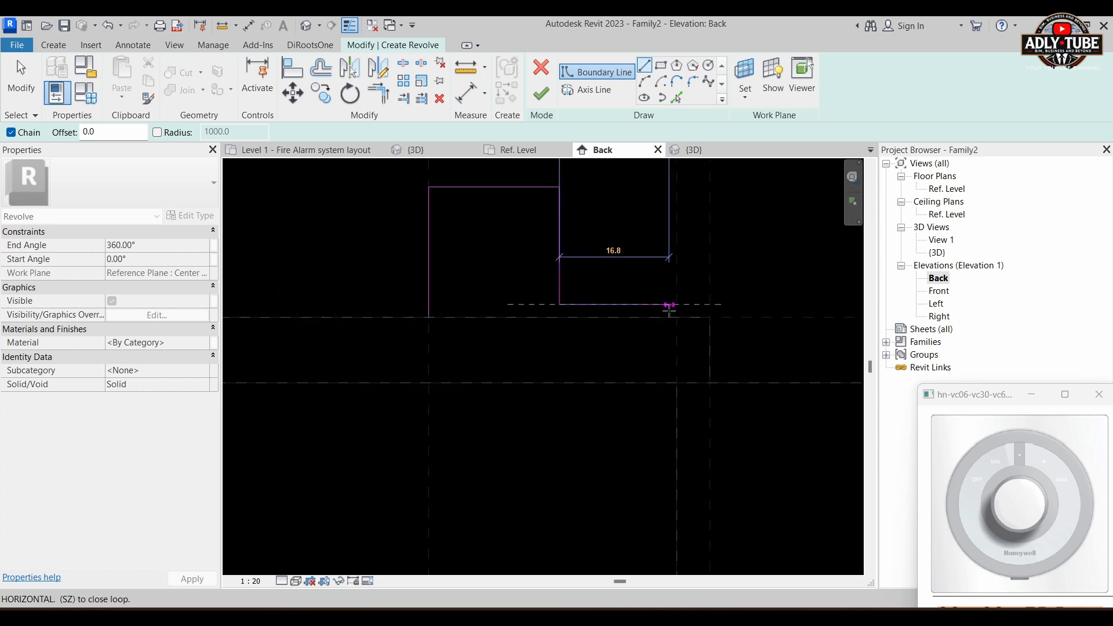
{"action": "scroll", "coordinate": [671, 311], "scroll_direction": "up", "scroll_amount": 1}
{"action": "left_click", "coordinate": [677, 313]}
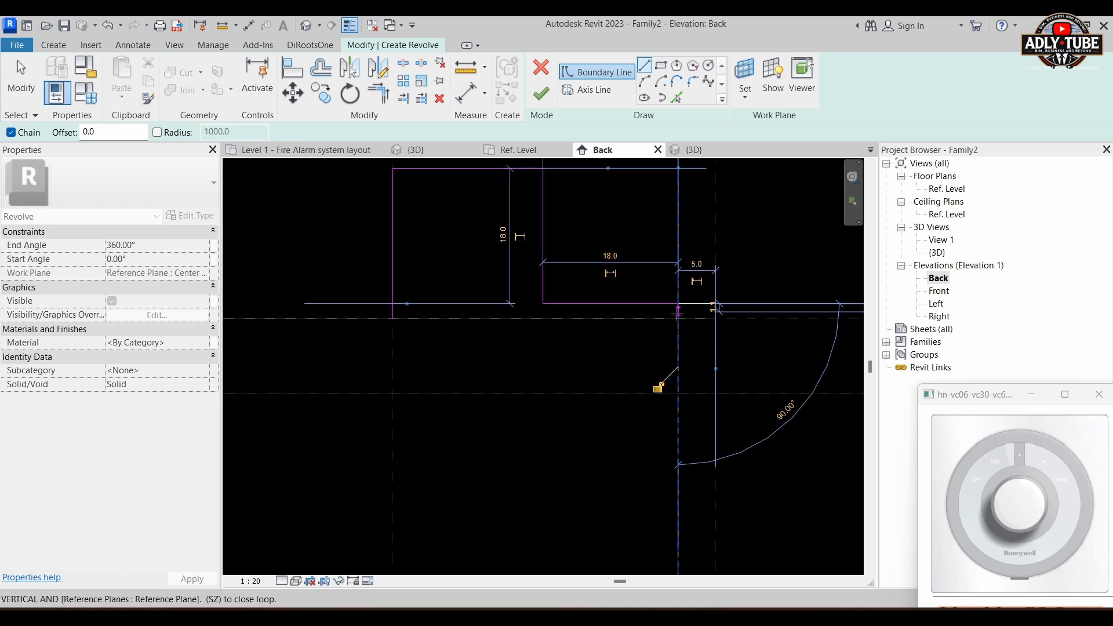
{"action": "left_click", "coordinate": [678, 319]}
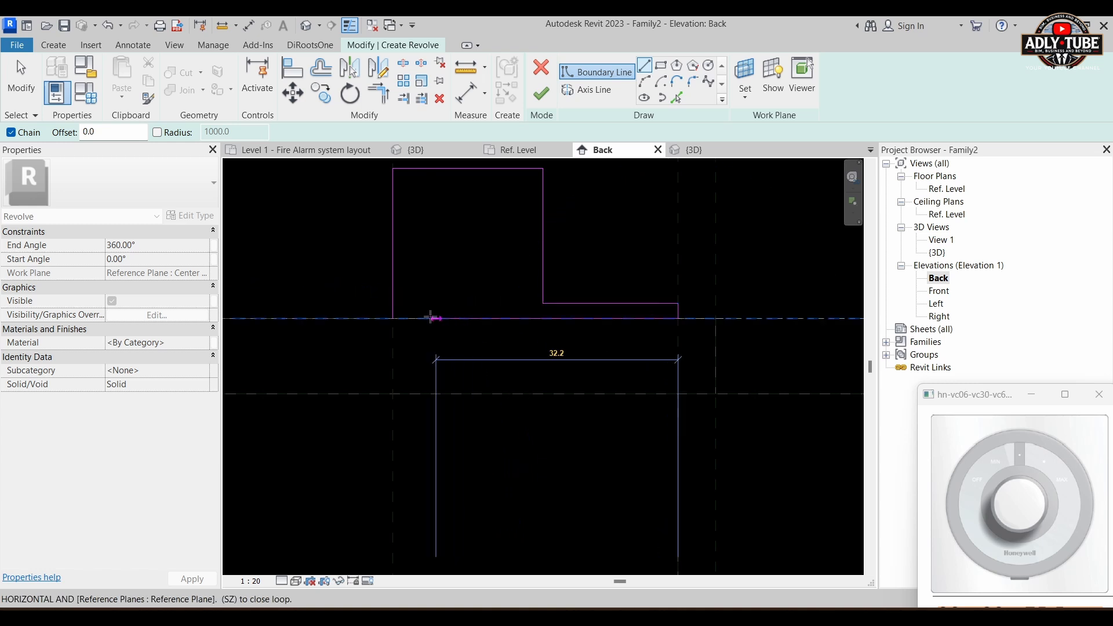
{"action": "left_click", "coordinate": [393, 318]}
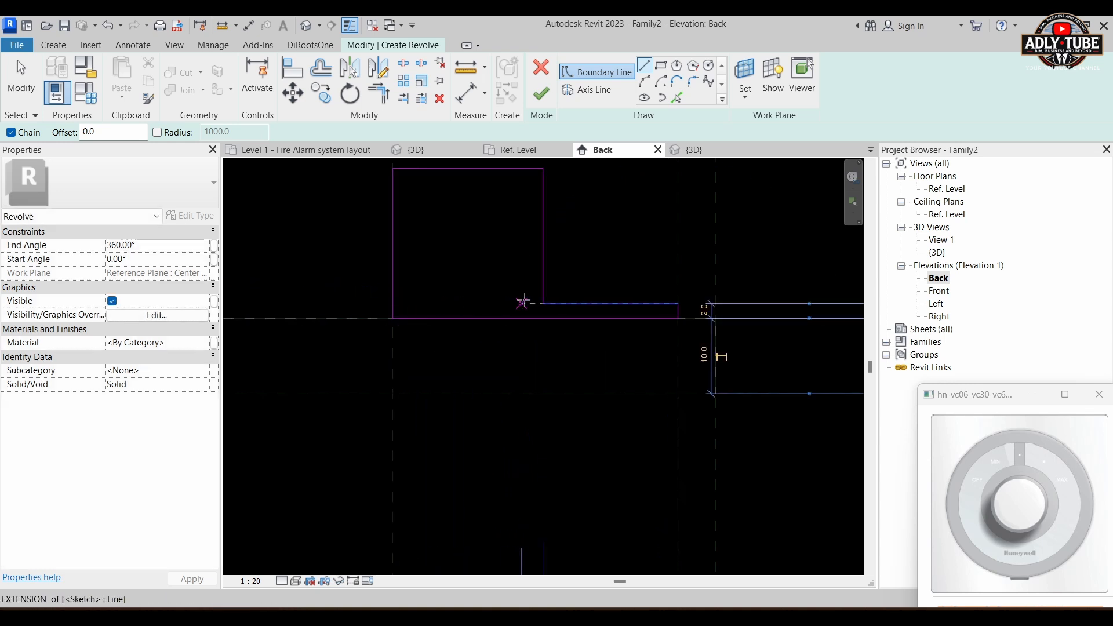
{"action": "key", "text": "Escape"}
{"action": "key", "text": "Escape"}
Step: Pick the vertical centre reference plane as the revolve's axis line and finish the 360° revolved knob
{"action": "scroll", "coordinate": [654, 297], "scroll_direction": "down", "scroll_amount": 3}
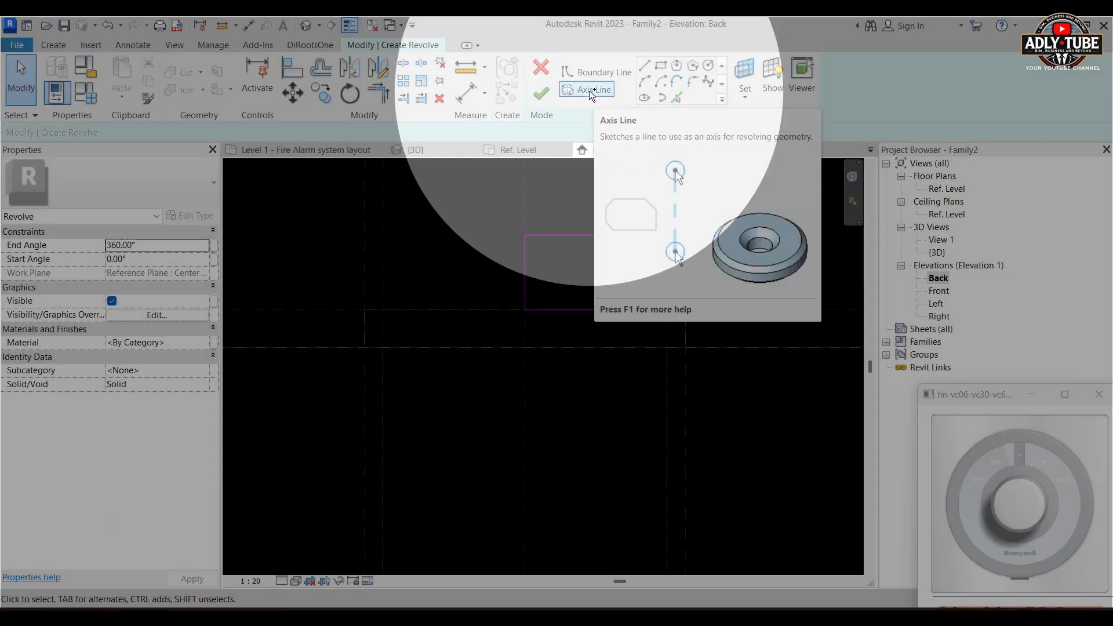
{"action": "left_click", "coordinate": [589, 91]}
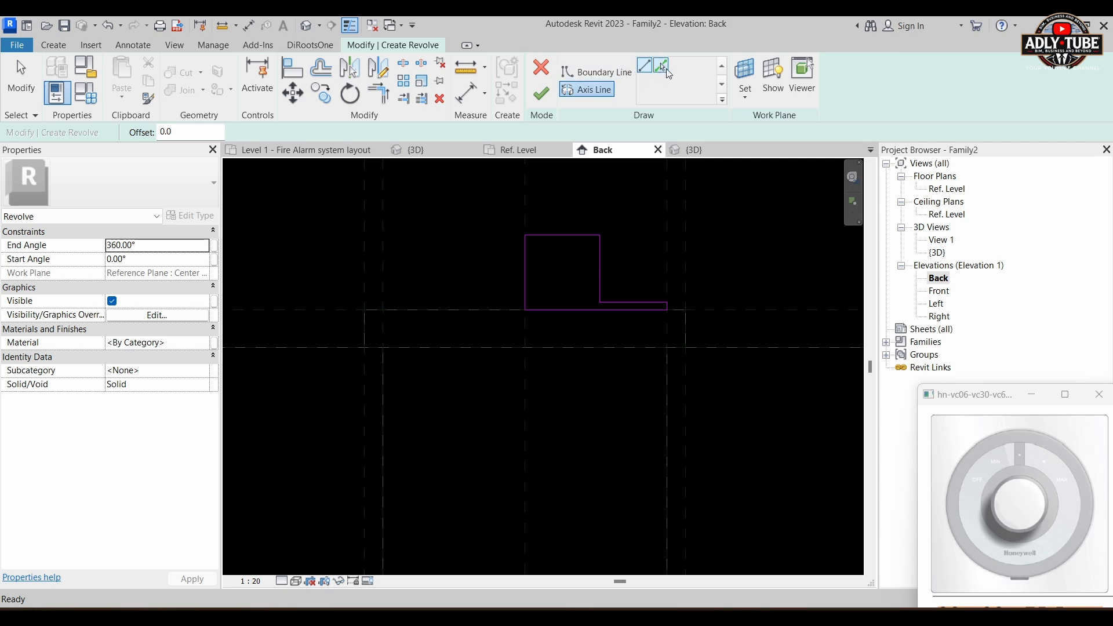
{"action": "right_click", "coordinate": [664, 68]}
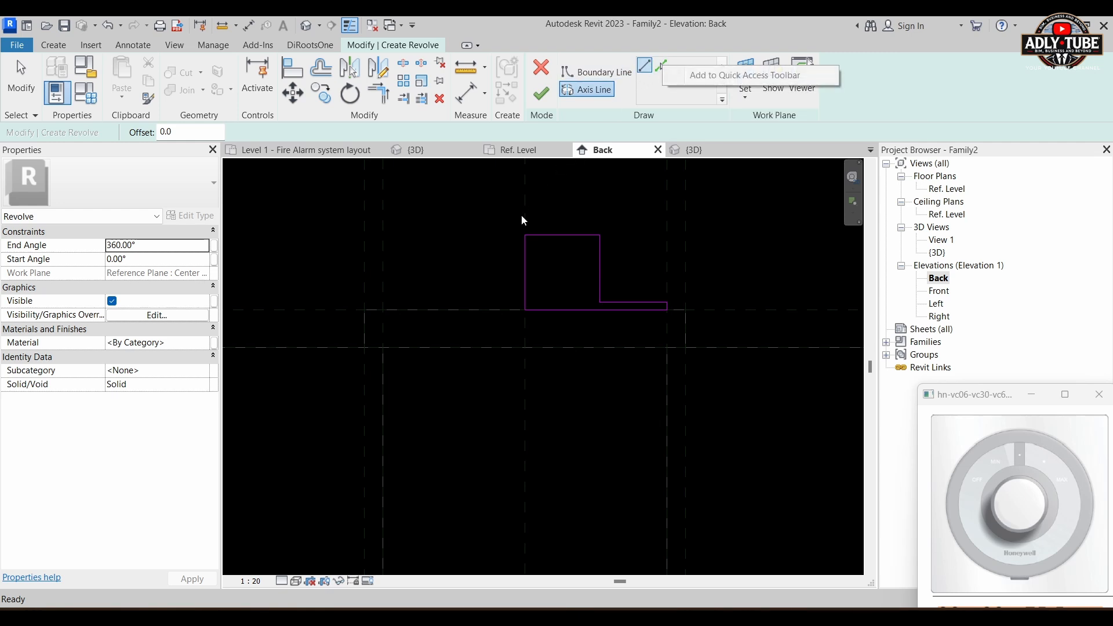
{"action": "scroll", "coordinate": [528, 289], "scroll_direction": "up", "scroll_amount": 2}
{"action": "scroll", "coordinate": [568, 347], "scroll_direction": "down", "scroll_amount": 3}
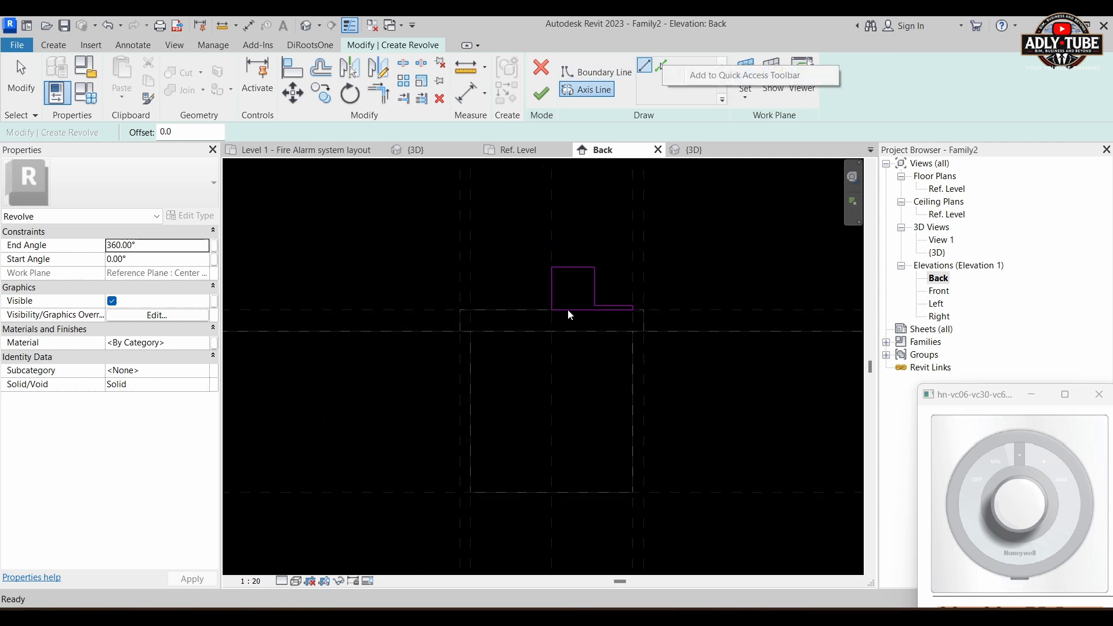
{"action": "right_click", "coordinate": [553, 218]}
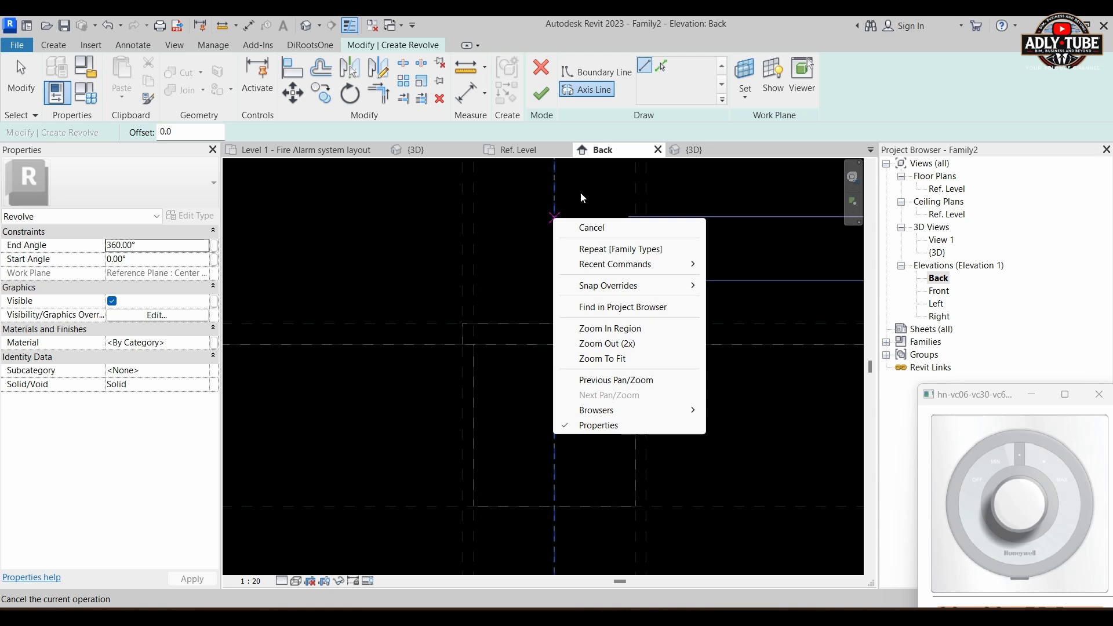
{"action": "left_click", "coordinate": [719, 206]}
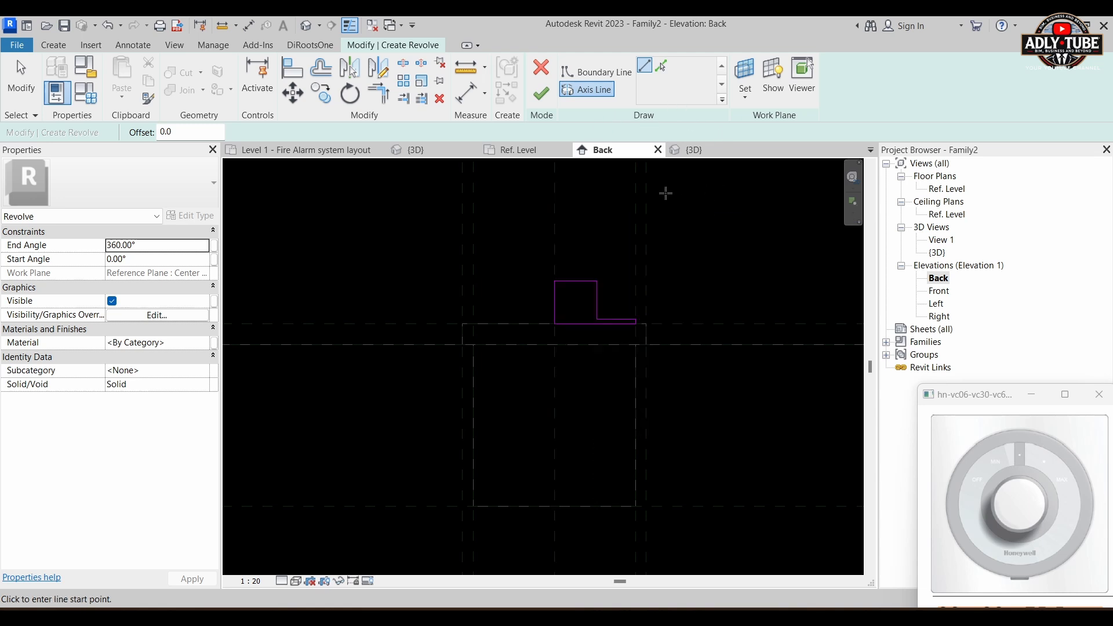
{"action": "left_click", "coordinate": [660, 64]}
{"action": "left_click", "coordinate": [552, 234]}
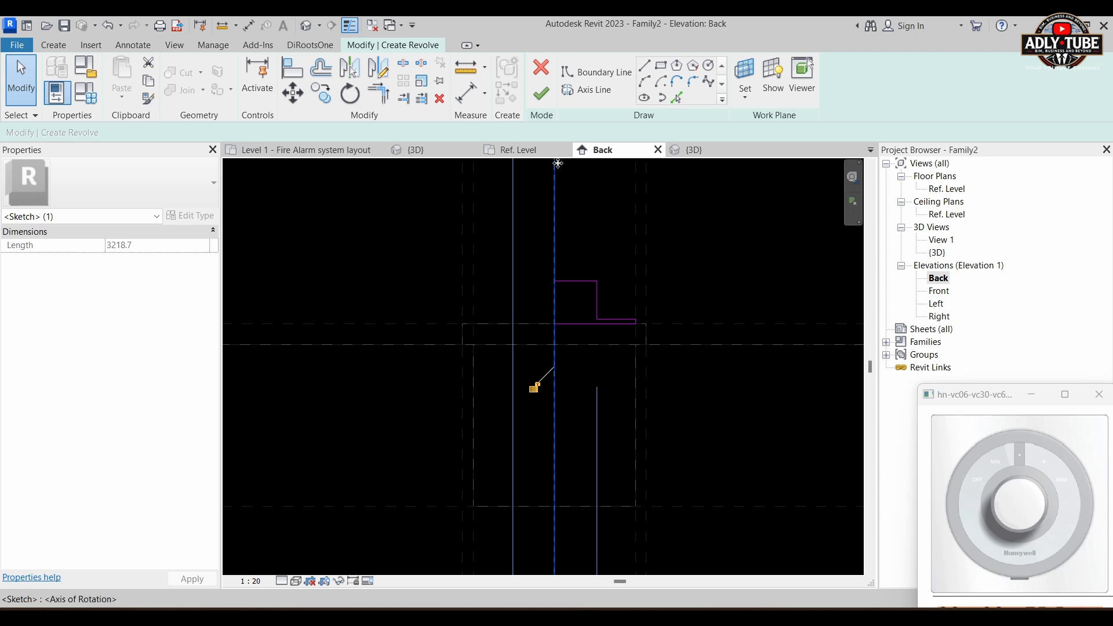
{"action": "right_click", "coordinate": [542, 101]}
{"action": "left_click", "coordinate": [540, 96]}
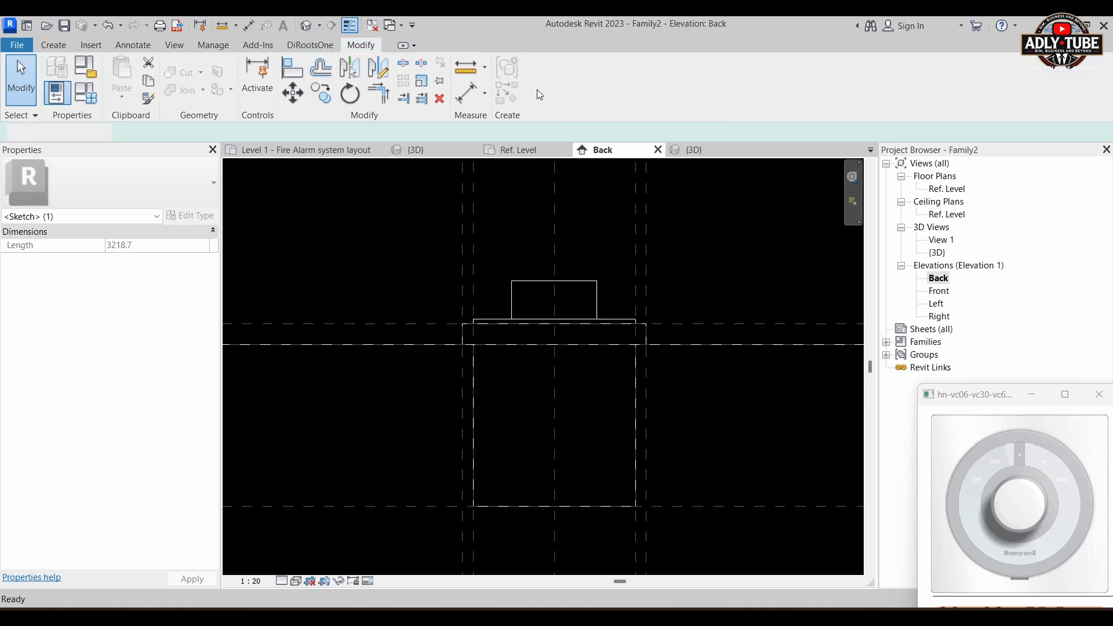
{"action": "left_click", "coordinate": [690, 322]}
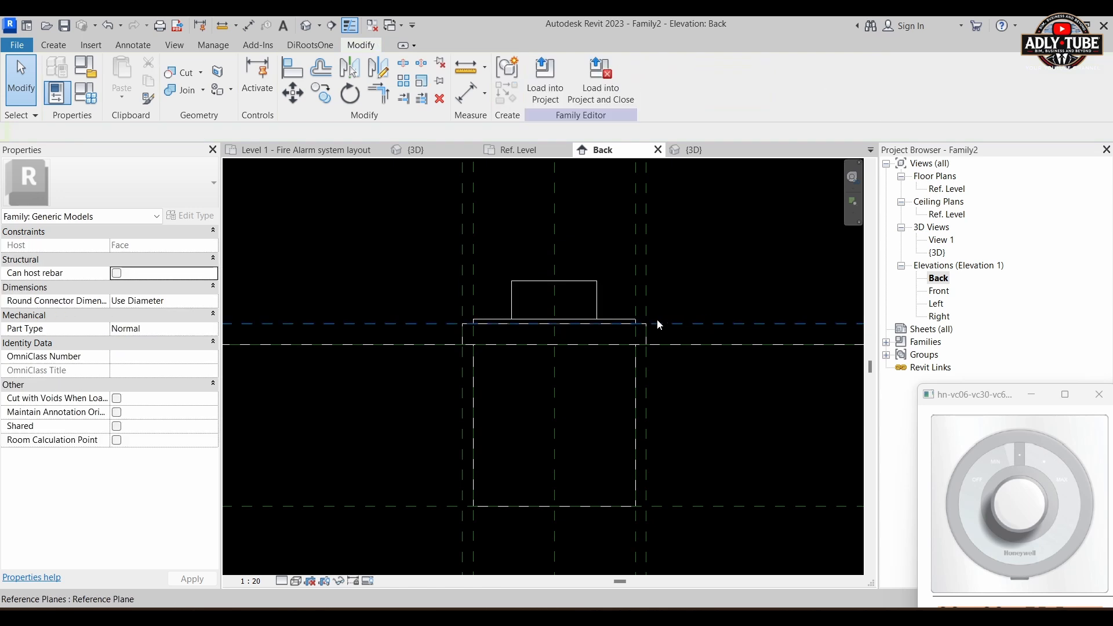
Step: Switch to the family's 3D view and display the volume controller in the Shaded visual style
{"action": "scroll", "coordinate": [614, 302], "scroll_direction": "up", "scroll_amount": 1}
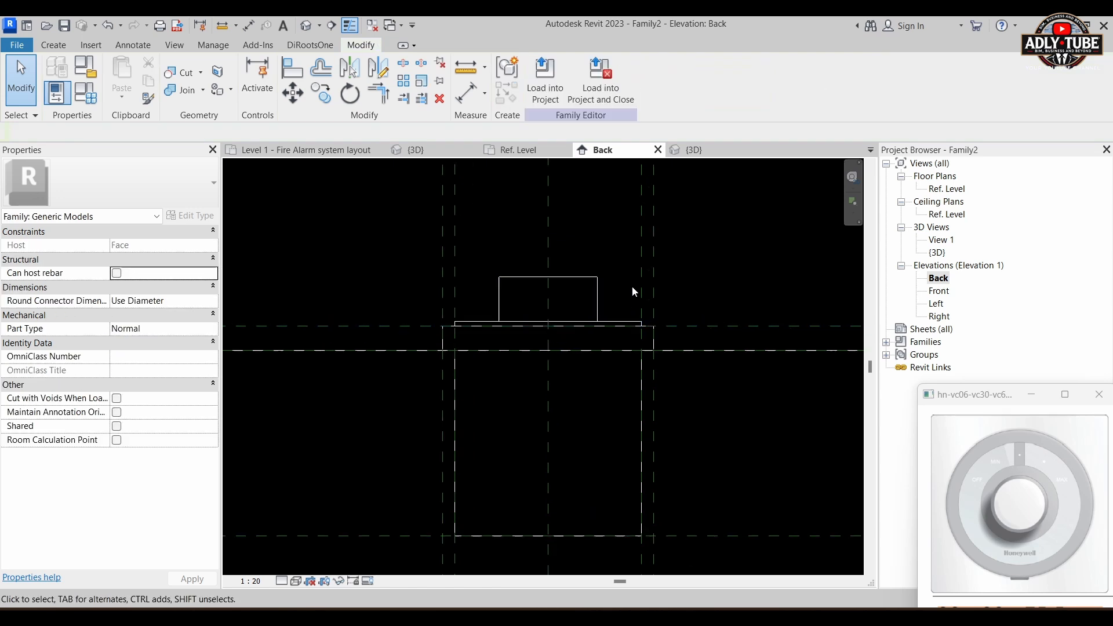
{"action": "left_click", "coordinate": [694, 150]}
{"action": "middle_click_drag", "start_coordinate": [532, 261], "coordinate": [610, 429], "text": "shift"}
{"action": "scroll", "coordinate": [579, 406], "scroll_direction": "up", "scroll_amount": 3}
{"action": "middle_click_drag", "start_coordinate": [564, 393], "coordinate": [628, 461], "text": "shift"}
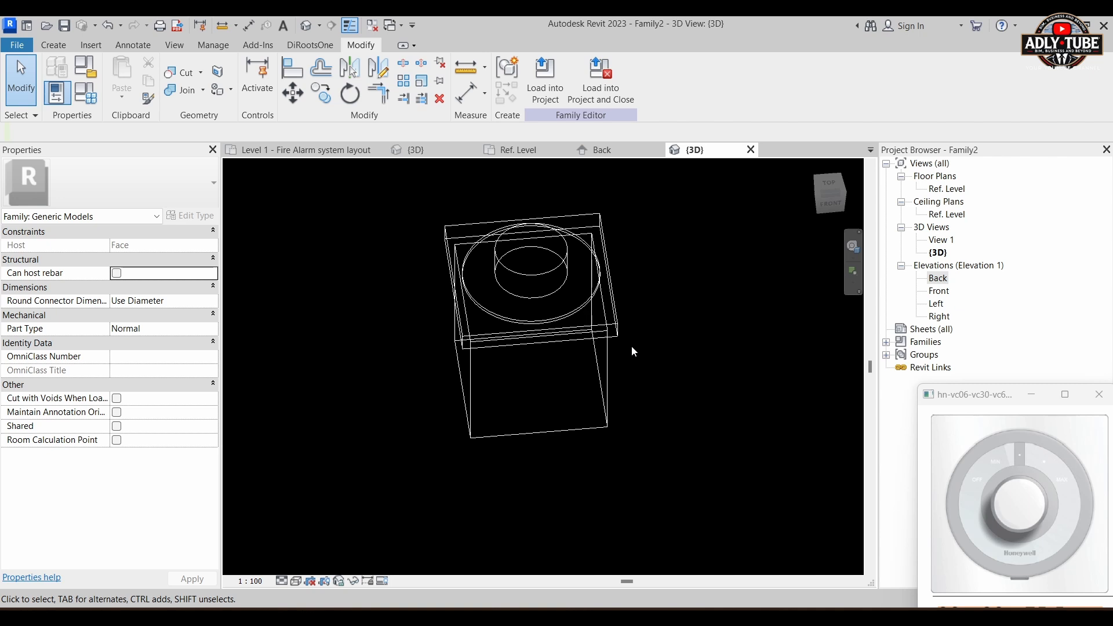
{"action": "left_click", "coordinate": [300, 581]}
{"action": "left_click", "coordinate": [318, 538]}
{"action": "right_click", "coordinate": [318, 539]}
{"action": "left_click", "coordinate": [573, 440]}
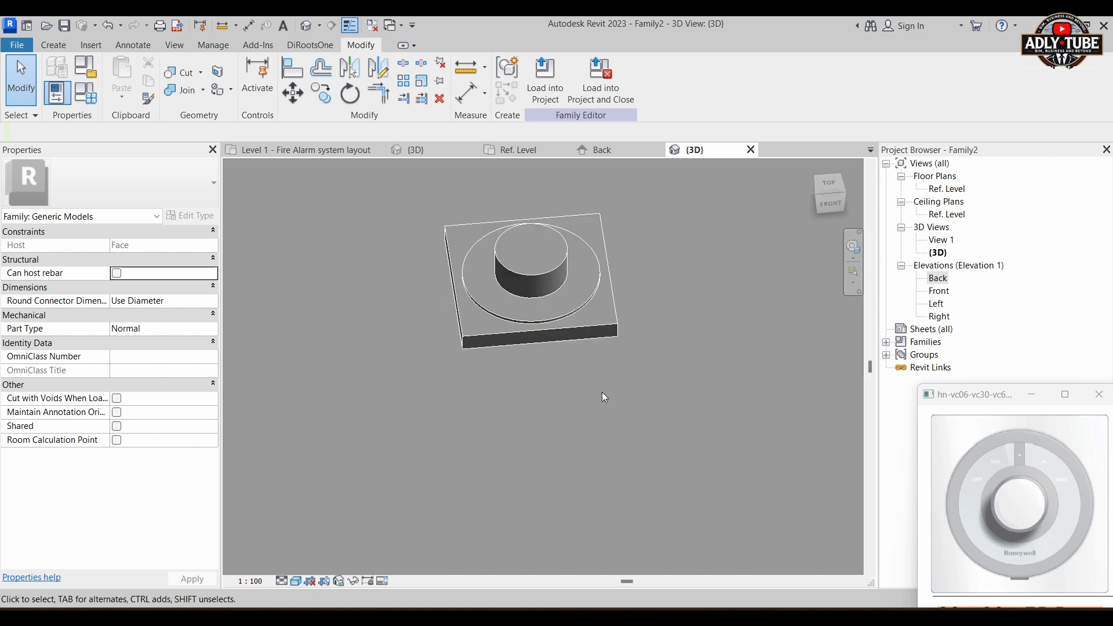
{"action": "scroll", "coordinate": [590, 395], "scroll_direction": "down", "scroll_amount": 3}
{"action": "middle_click_drag", "start_coordinate": [584, 401], "coordinate": [613, 403], "text": "shift"}
{"action": "scroll", "coordinate": [608, 315], "scroll_direction": "up", "scroll_amount": 5}
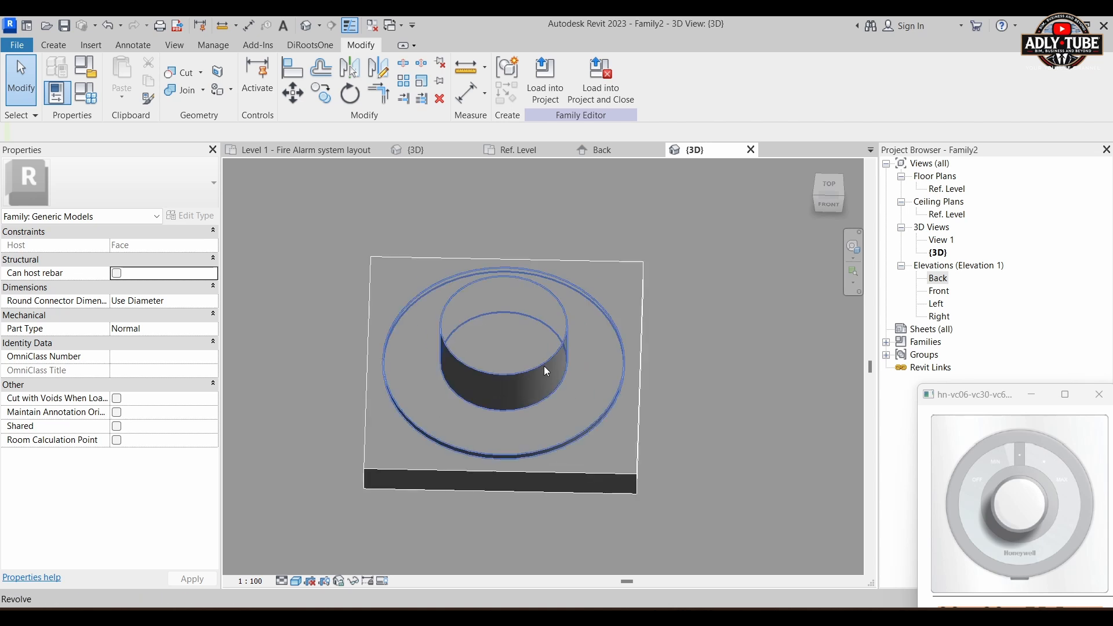
Step: Select the revolved knob and create a new material from its Material property
{"action": "right_click", "coordinate": [547, 371]}
{"action": "left_click", "coordinate": [289, 299]}
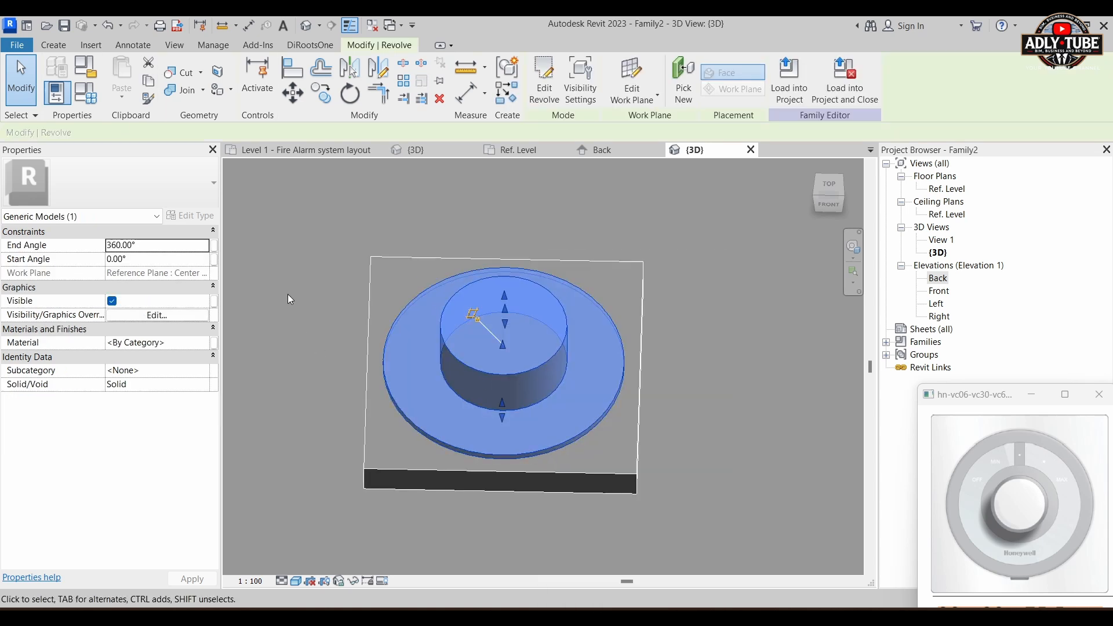
{"action": "left_click", "coordinate": [334, 281]}
{"action": "left_click", "coordinate": [562, 345]}
{"action": "left_click", "coordinate": [201, 346]}
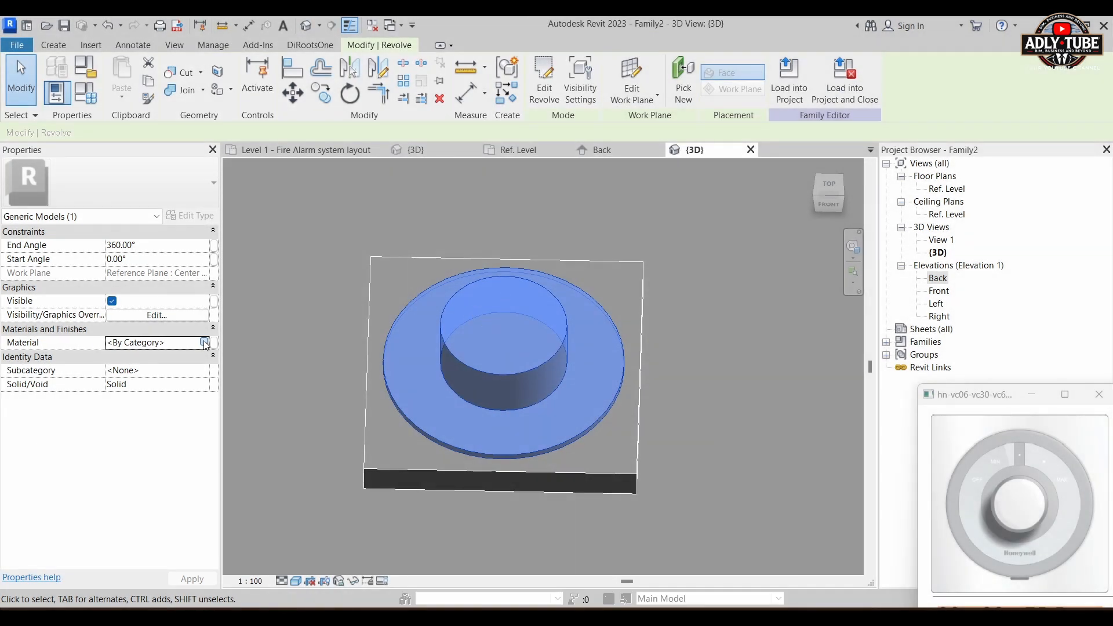
{"action": "left_click", "coordinate": [205, 343]}
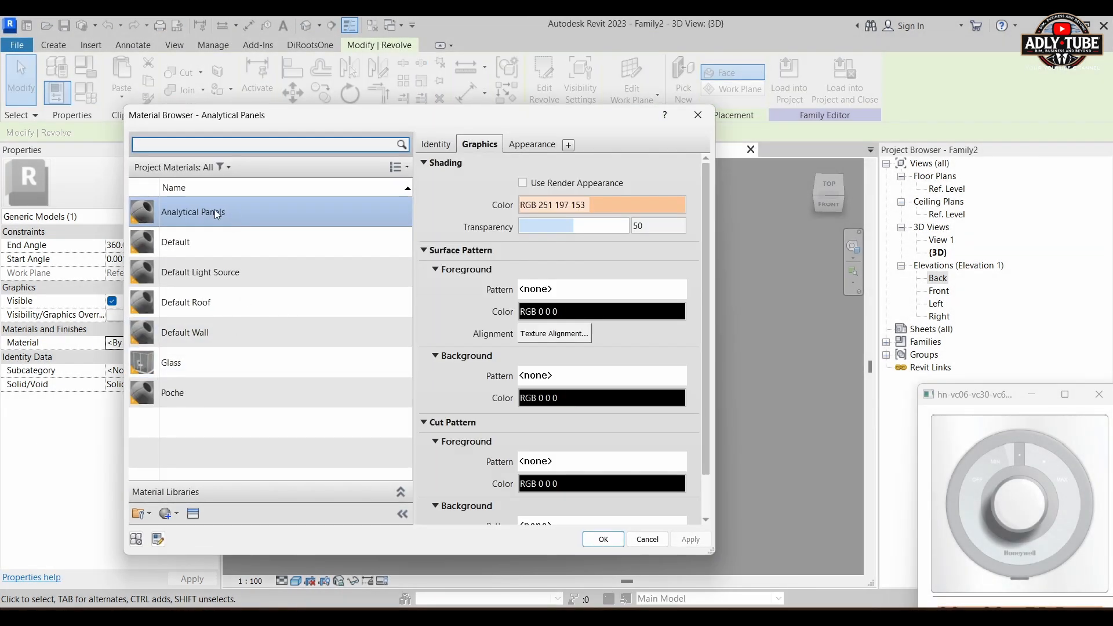
{"action": "left_click", "coordinate": [179, 517]}
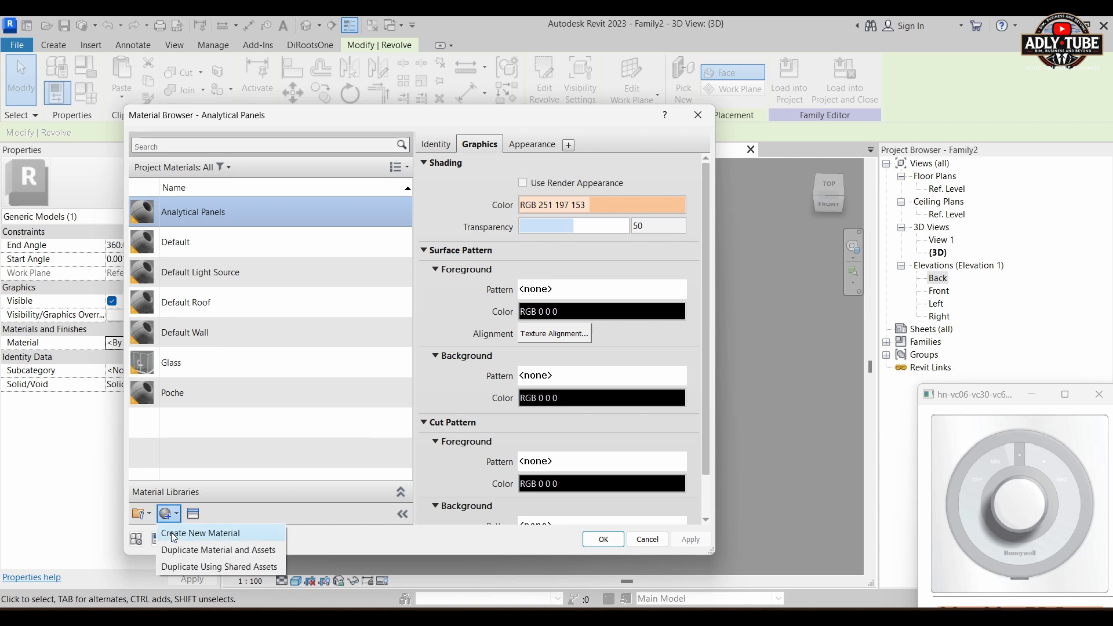
{"action": "left_click", "coordinate": [185, 530]}
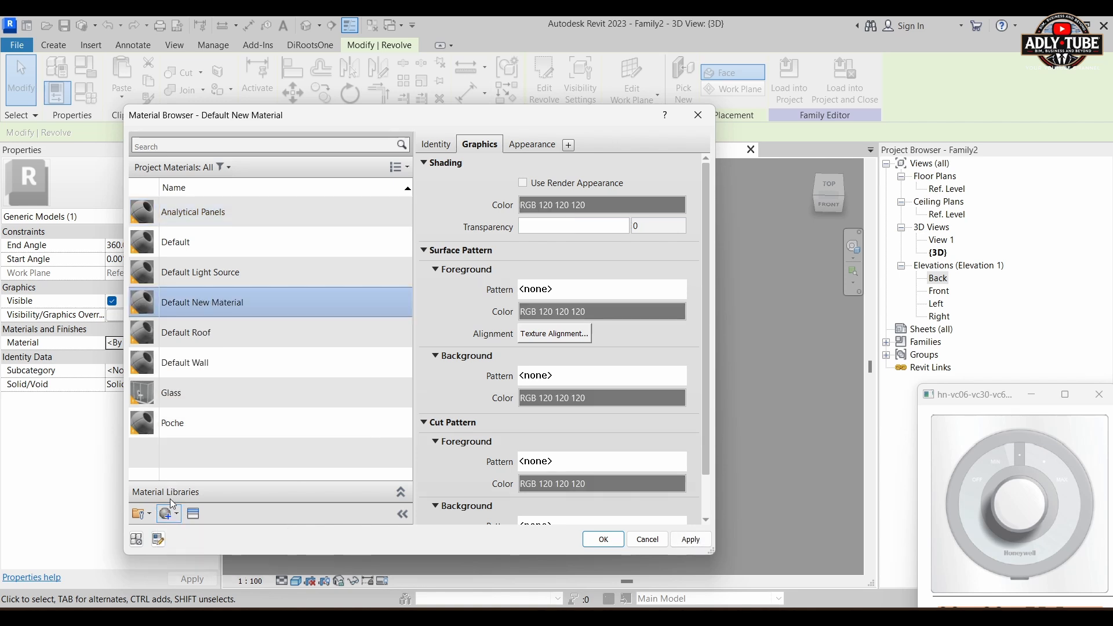
Step: Rename the knob's new material as Blue Color
{"action": "right_click", "coordinate": [221, 301]}
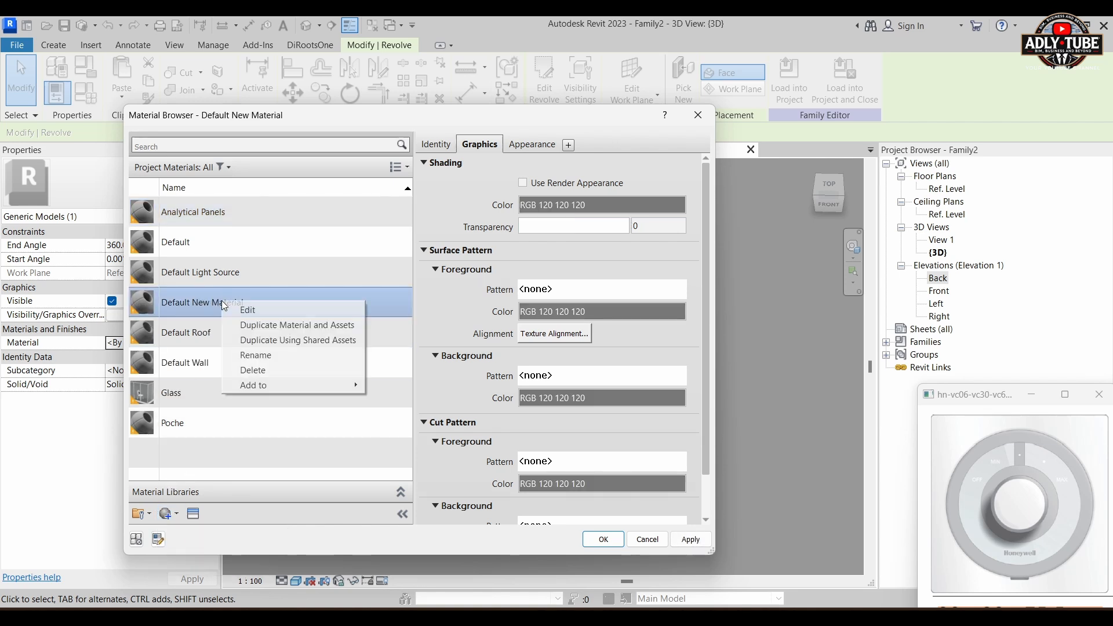
{"action": "left_click", "coordinate": [256, 355]}
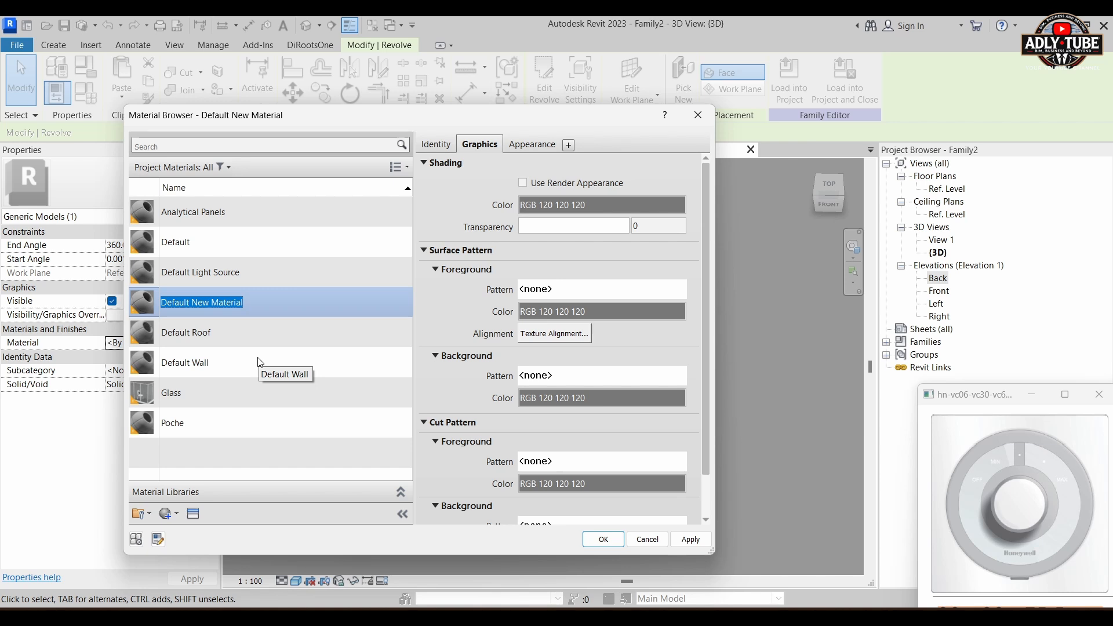
{"action": "type", "text": "w"}
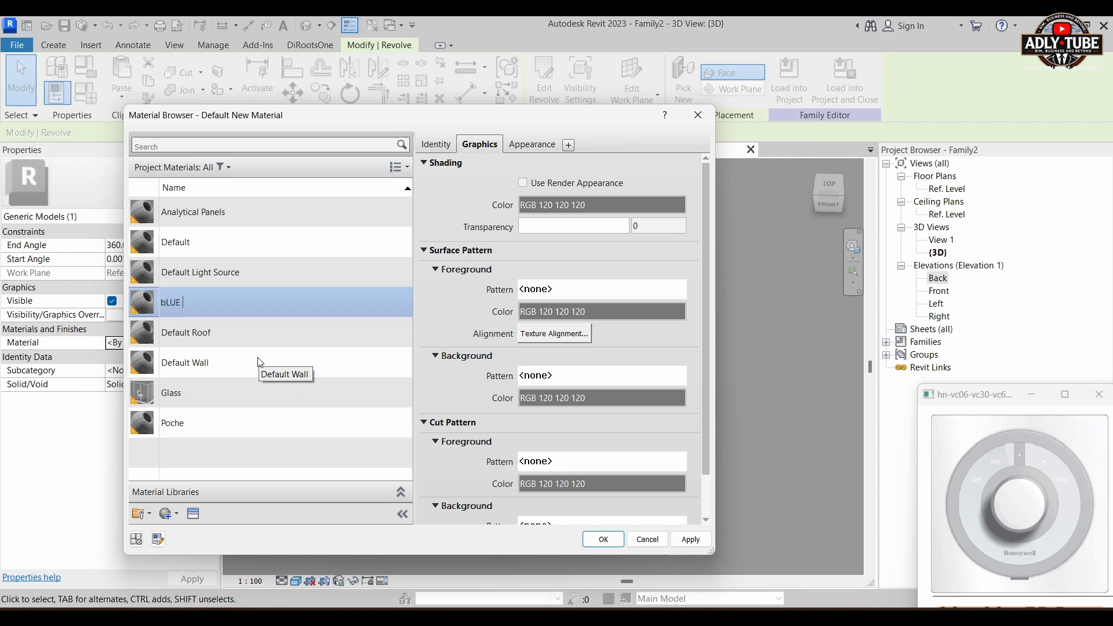
{"action": "key", "text": "BackSpace"}
{"action": "key", "text": "BackSpace"}
{"action": "key", "text": "BackSpace"}
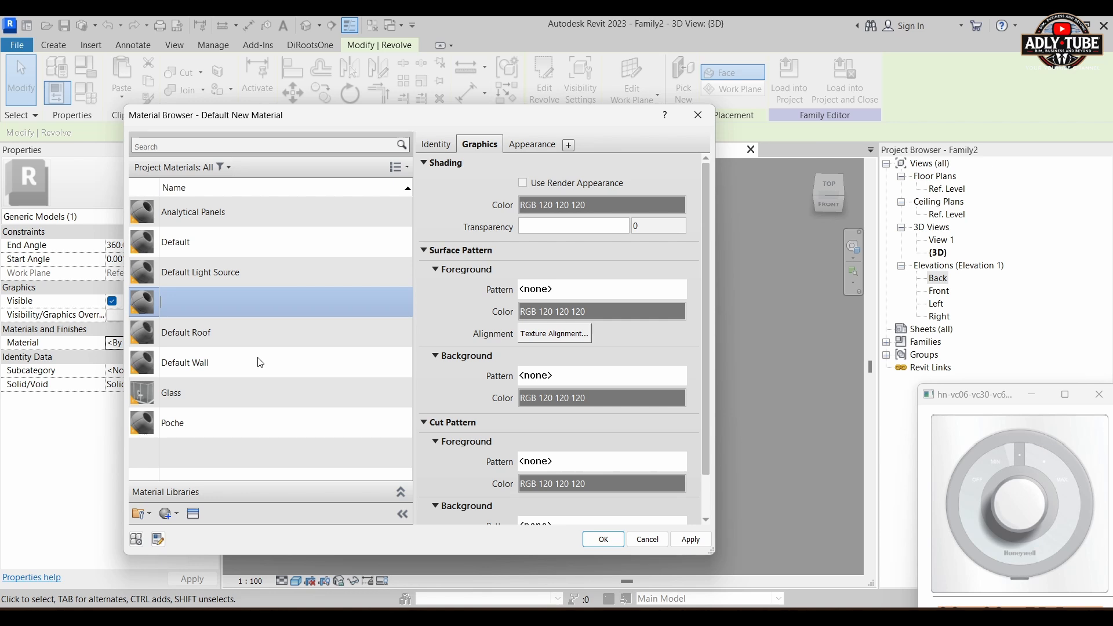
{"action": "type", "text": "Blue Color"}
{"action": "left_click", "coordinate": [291, 345]}
Step: Set the Blue Color material's shading colour to cyan, RGB 0 255 255
{"action": "right_click", "coordinate": [204, 243]}
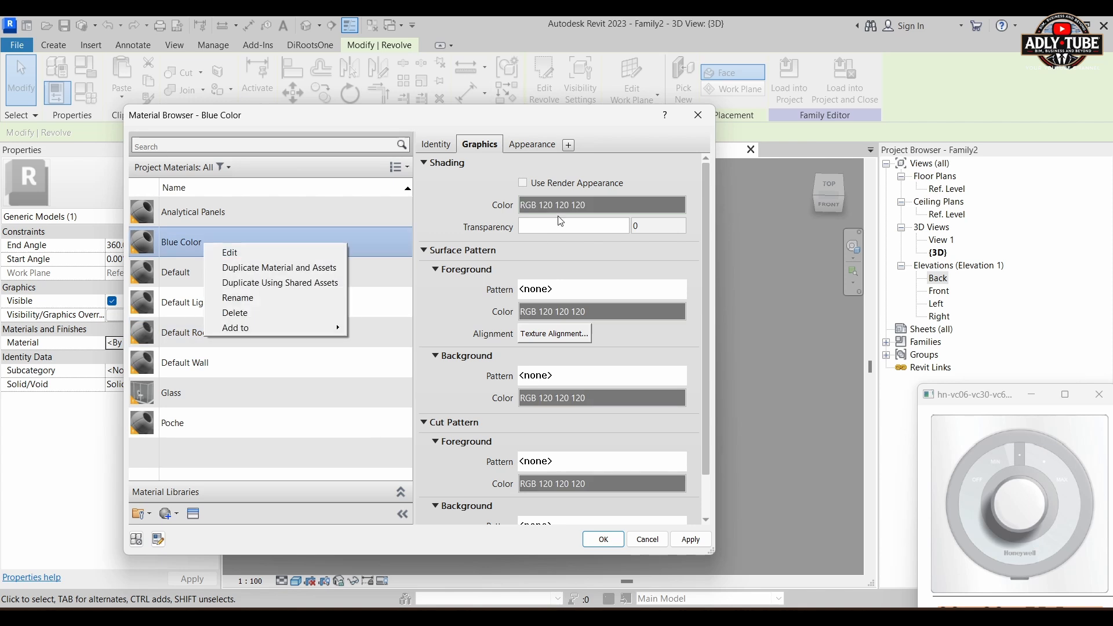
{"action": "left_click", "coordinate": [567, 211]}
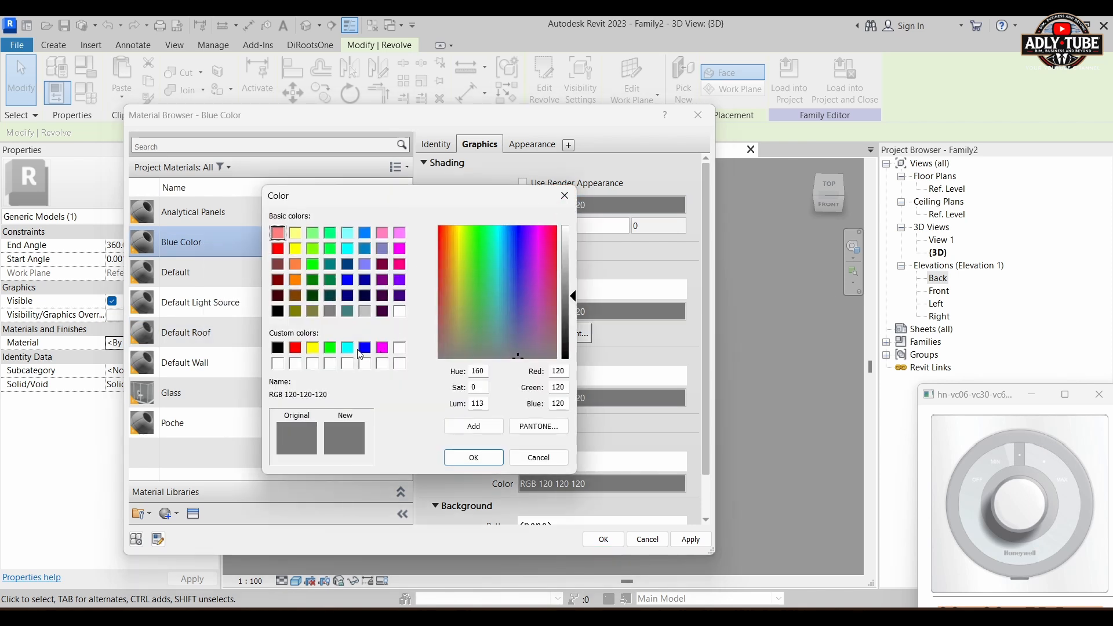
{"action": "left_click", "coordinate": [349, 349]}
{"action": "left_click", "coordinate": [473, 458]}
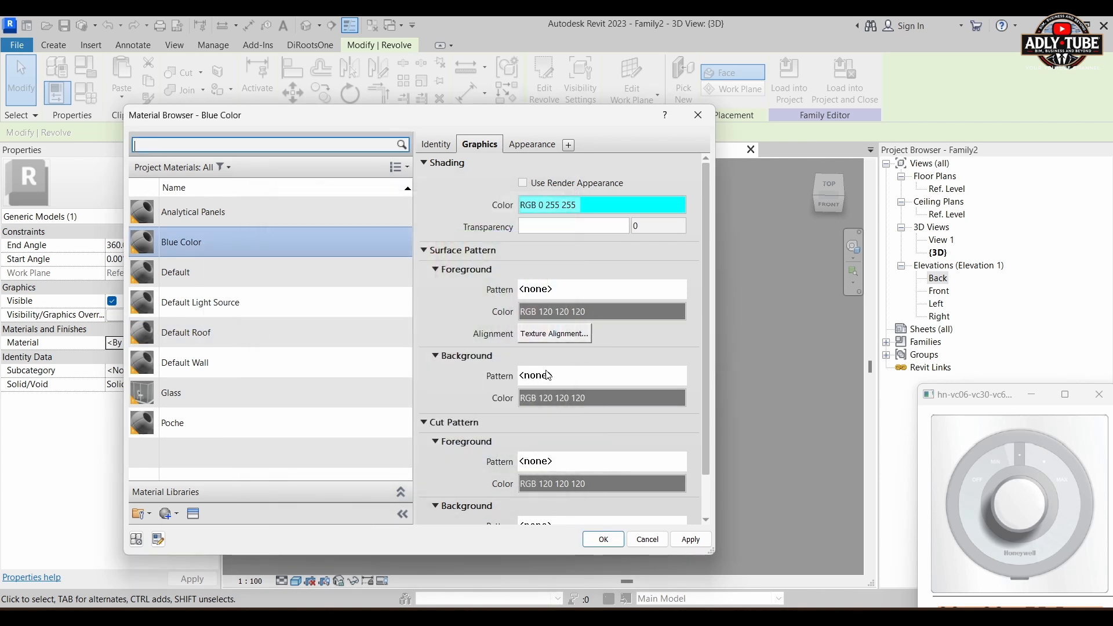
Step: Lighten the Blue Color shading to RGB 136 255 255 and apply the material to the revolved knob
{"action": "left_click", "coordinate": [642, 206]}
{"action": "left_click", "coordinate": [564, 293]}
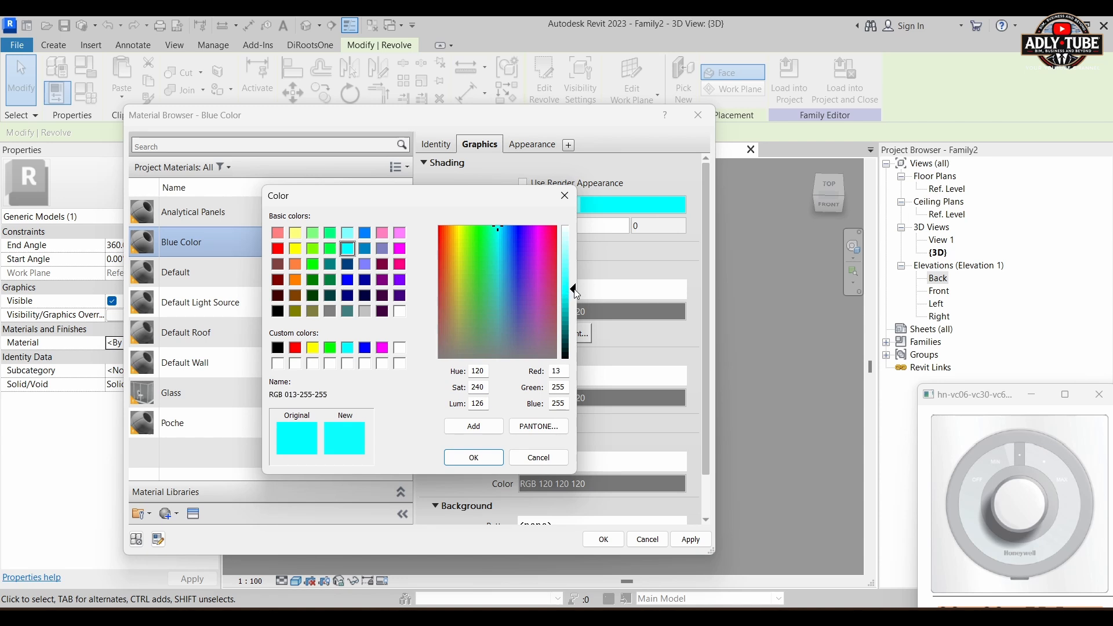
{"action": "left_click_drag", "start_coordinate": [575, 293], "coordinate": [574, 271]}
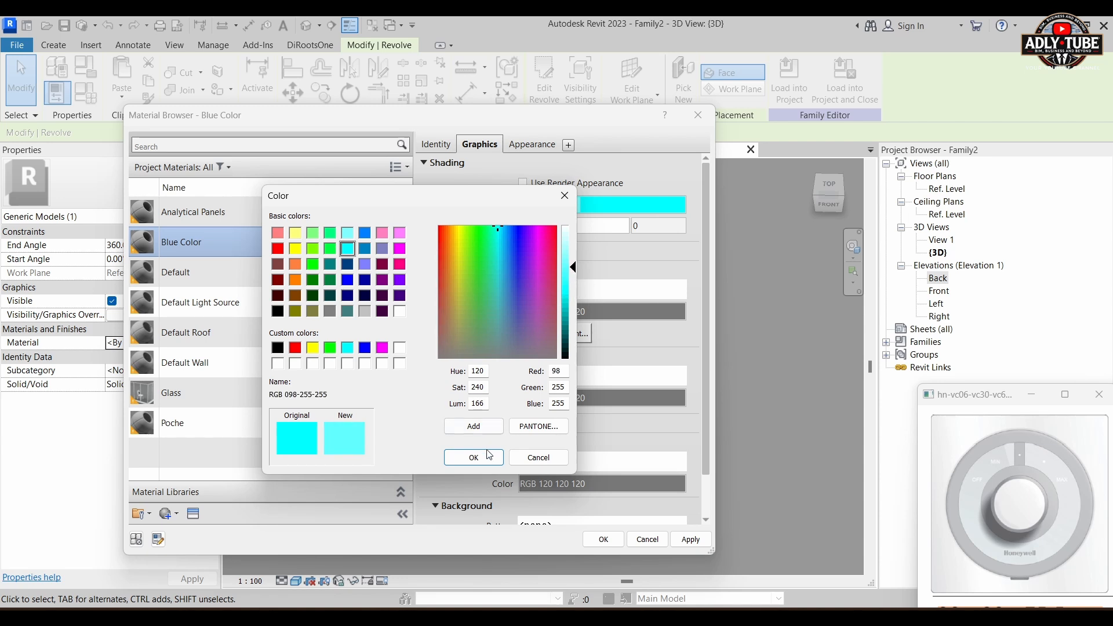
{"action": "left_click_drag", "start_coordinate": [574, 267], "coordinate": [574, 261]}
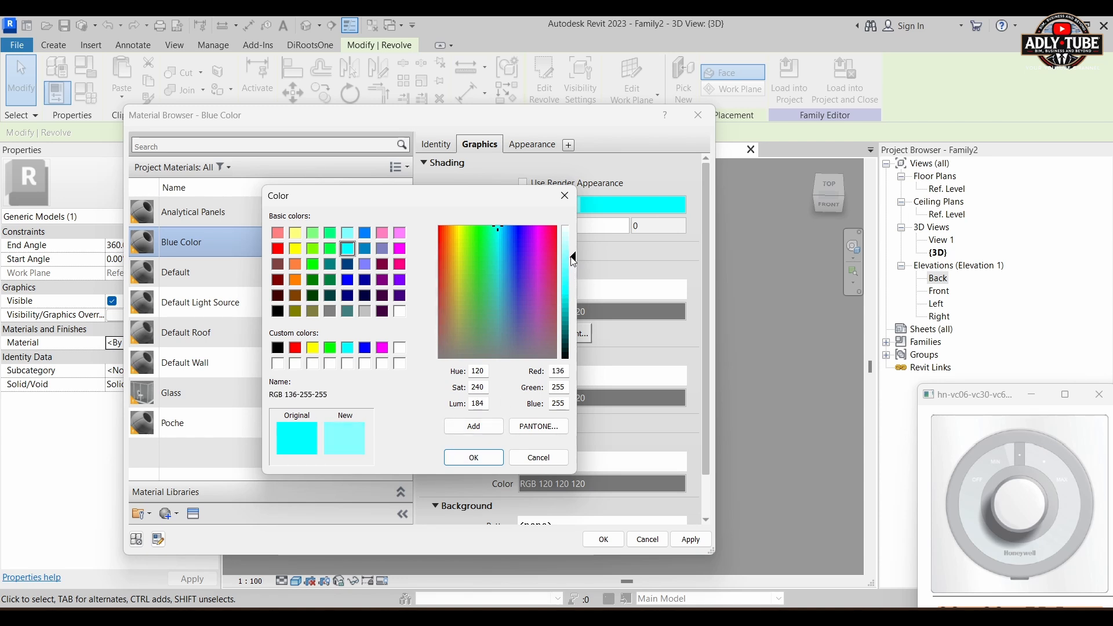
{"action": "left_click", "coordinate": [473, 457]}
{"action": "left_click", "coordinate": [601, 539]}
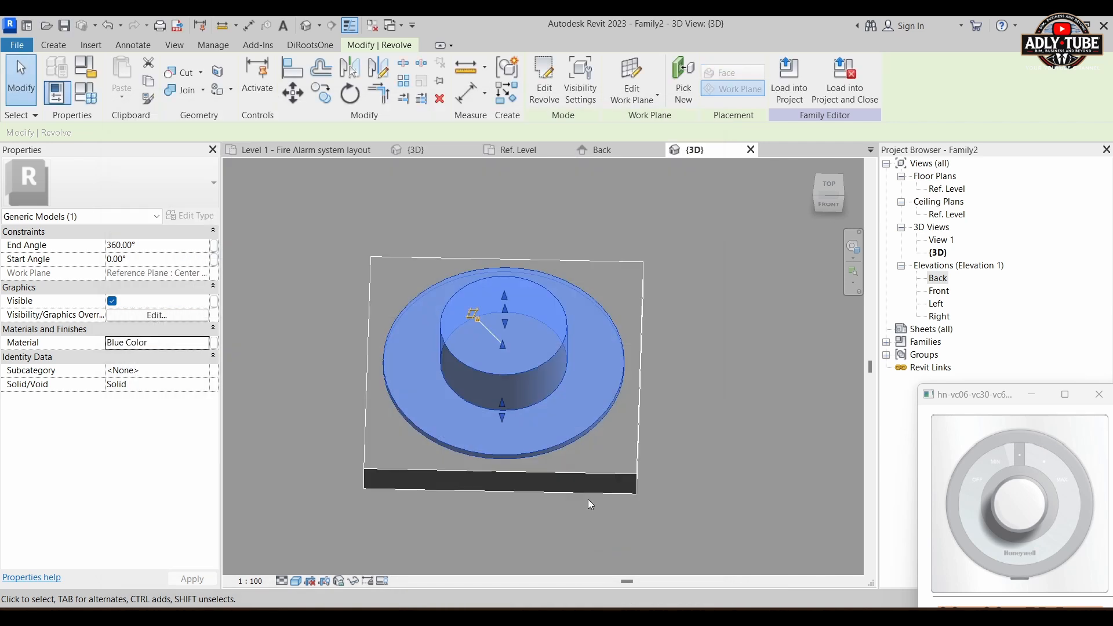
{"action": "left_click", "coordinate": [681, 357]}
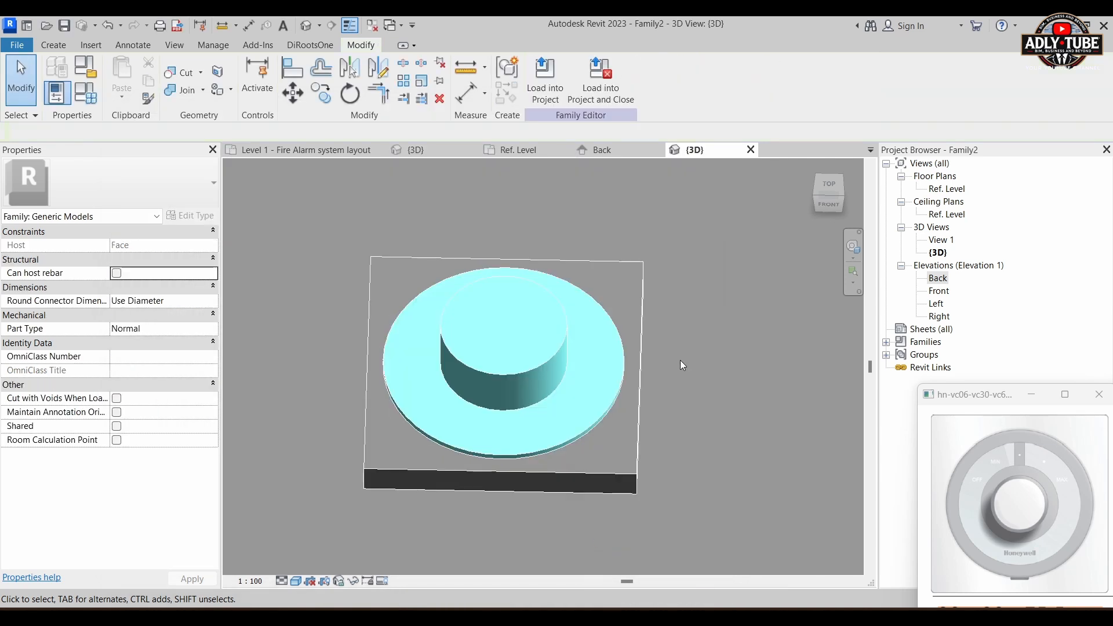
Step: Select the front plate extrusion and create a new material from its Material property
{"action": "left_click", "coordinate": [634, 473]}
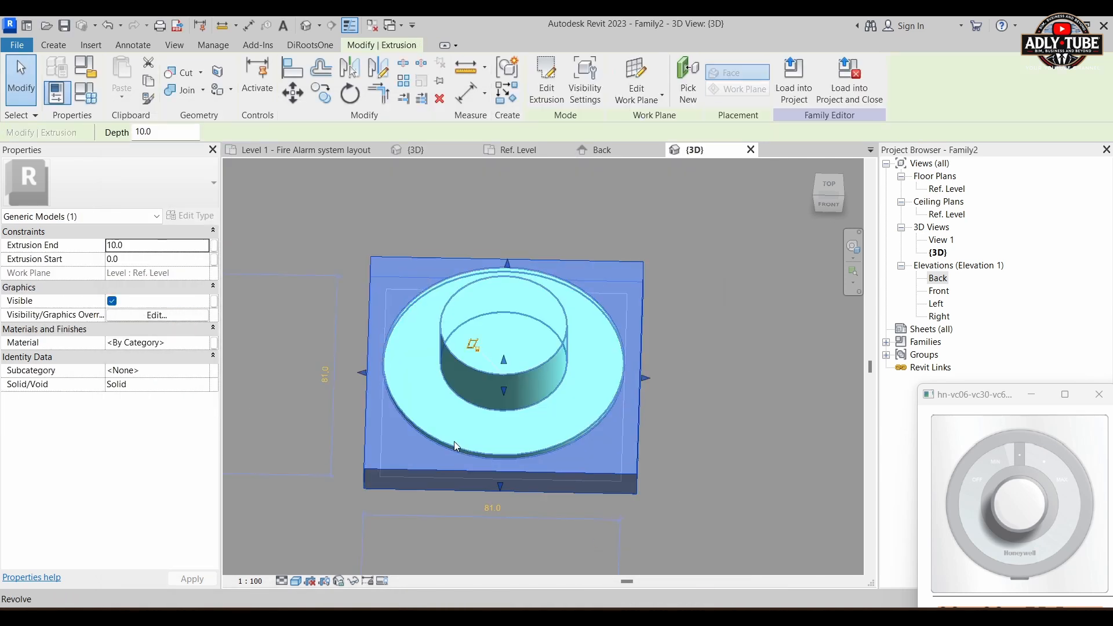
{"action": "left_click", "coordinate": [207, 345]}
{"action": "left_click", "coordinate": [206, 342]}
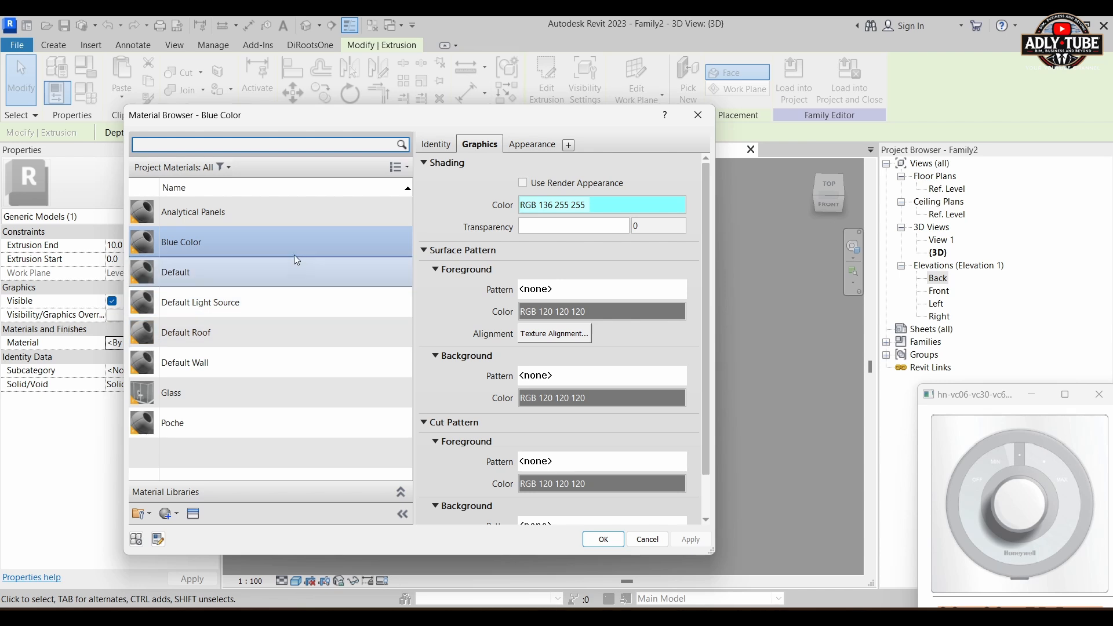
{"action": "left_click", "coordinate": [168, 514]}
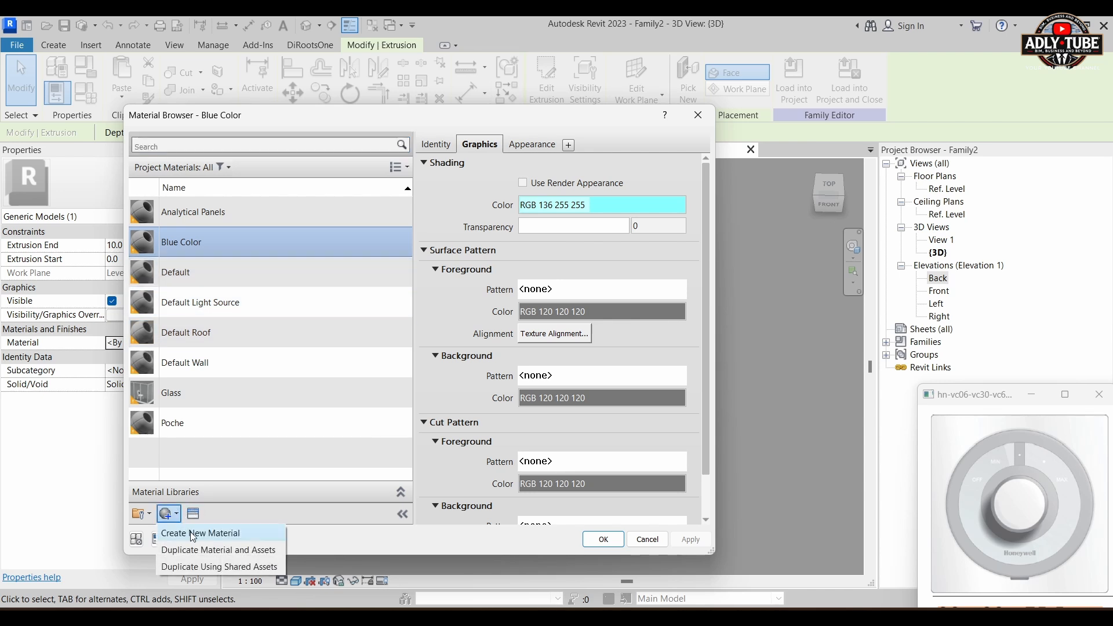
{"action": "left_click", "coordinate": [185, 530]}
Step: Rename the front plate's new material as White color
{"action": "right_click", "coordinate": [239, 333]}
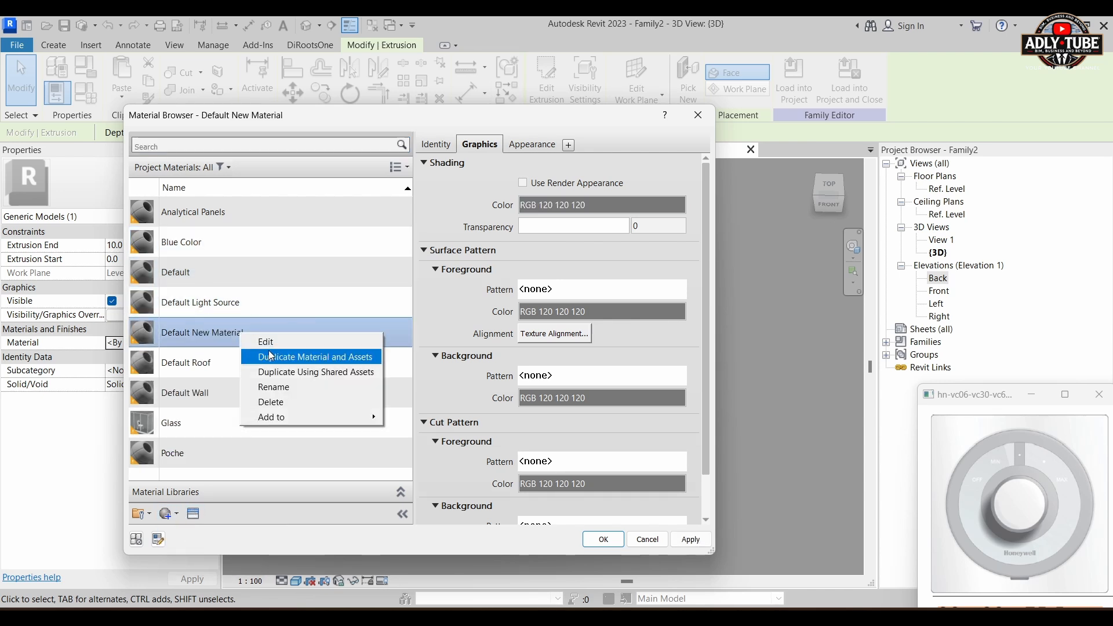
{"action": "left_click", "coordinate": [288, 393]}
{"action": "type", "text": "W"}
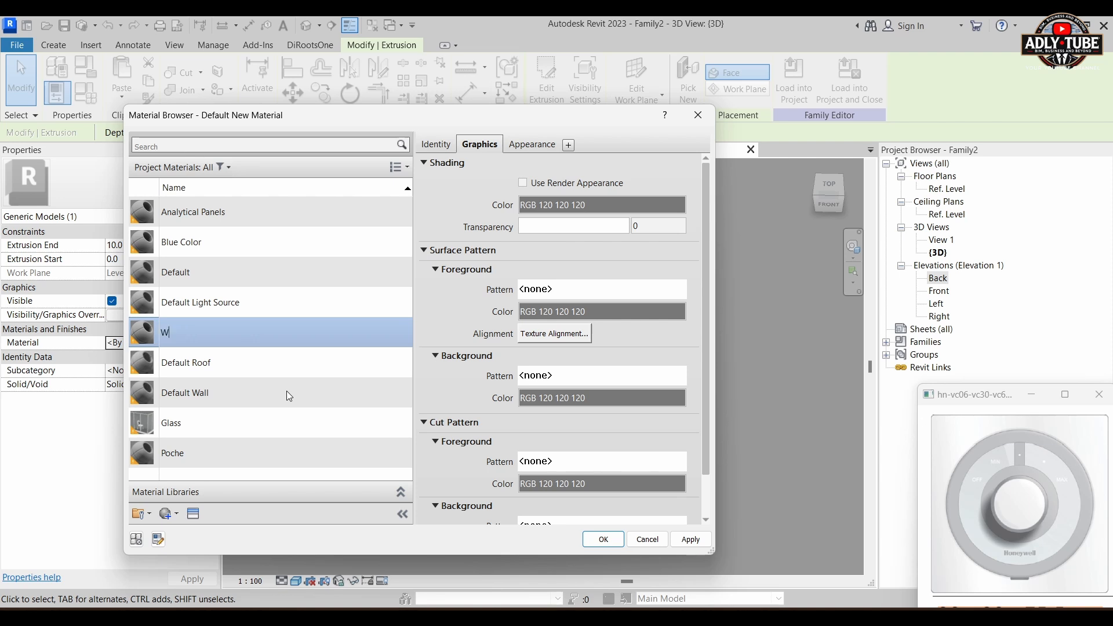
{"action": "type", "text": "hite color"}
{"action": "left_click", "coordinate": [286, 391]}
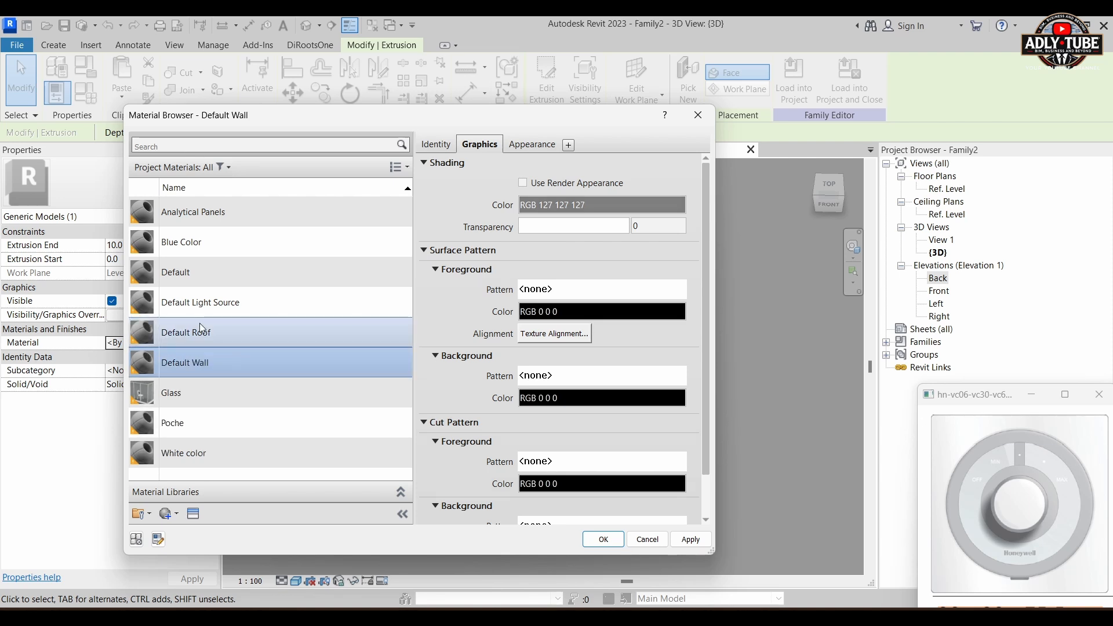
Step: Set the White color material's shading colour to RGB 255 255 255 and apply the material to the front plate extrusion
{"action": "left_click", "coordinate": [200, 451]}
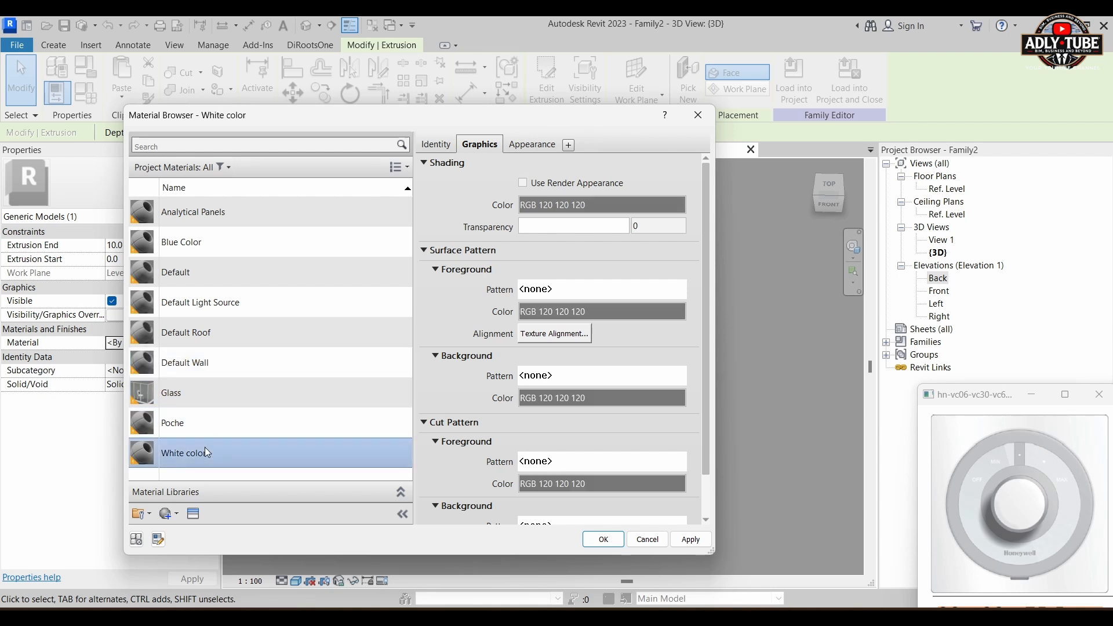
{"action": "left_click", "coordinate": [588, 203]}
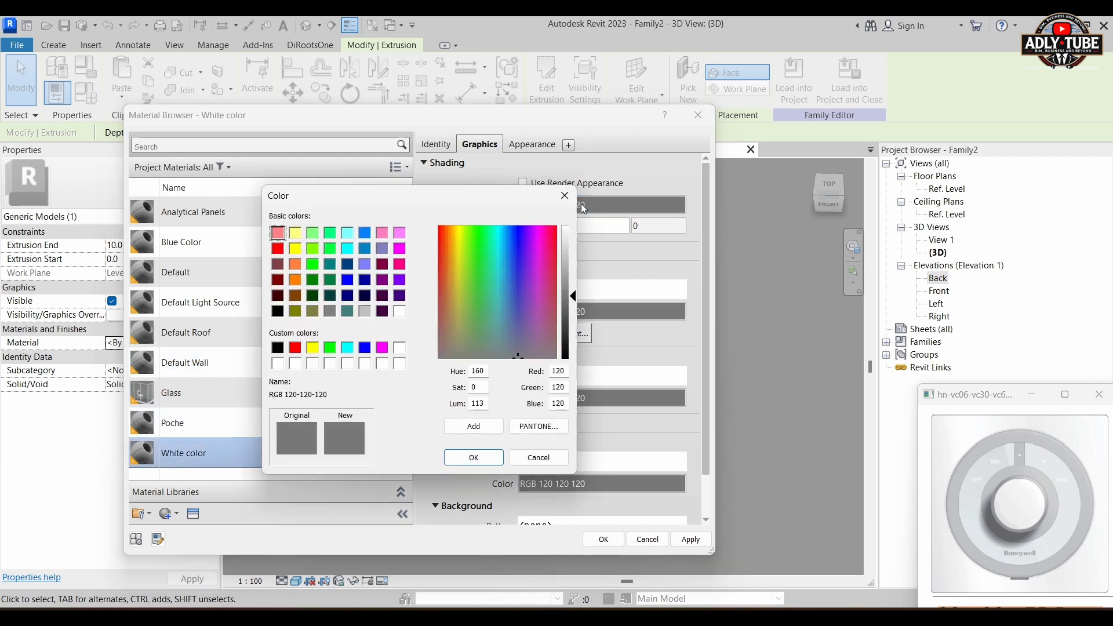
{"action": "left_click", "coordinate": [400, 347]}
{"action": "left_click", "coordinate": [474, 457]}
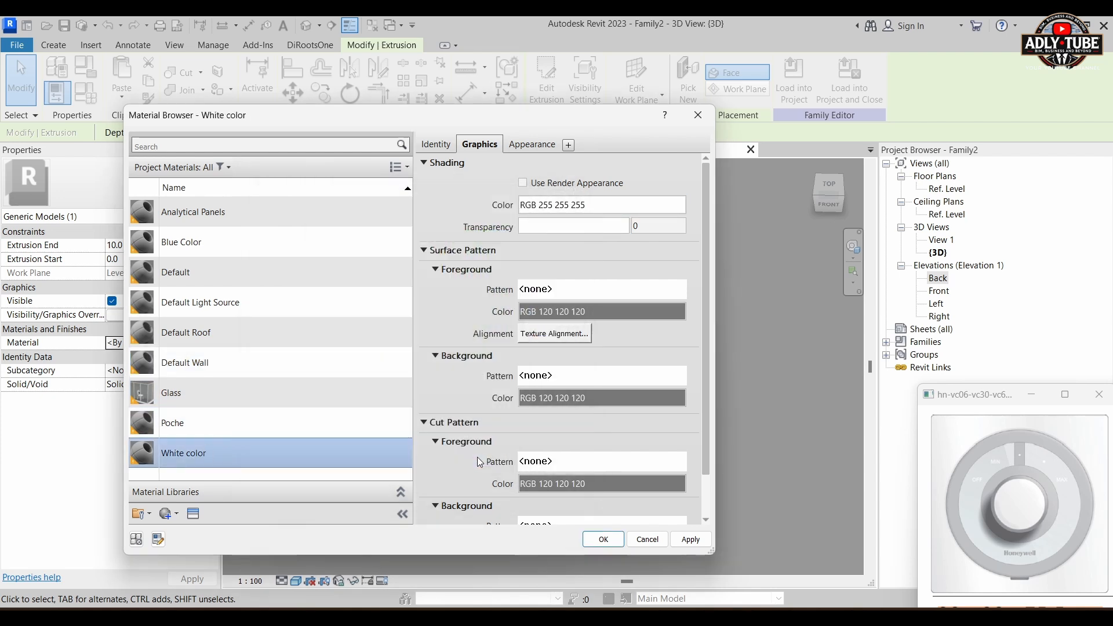
{"action": "left_click", "coordinate": [603, 539]}
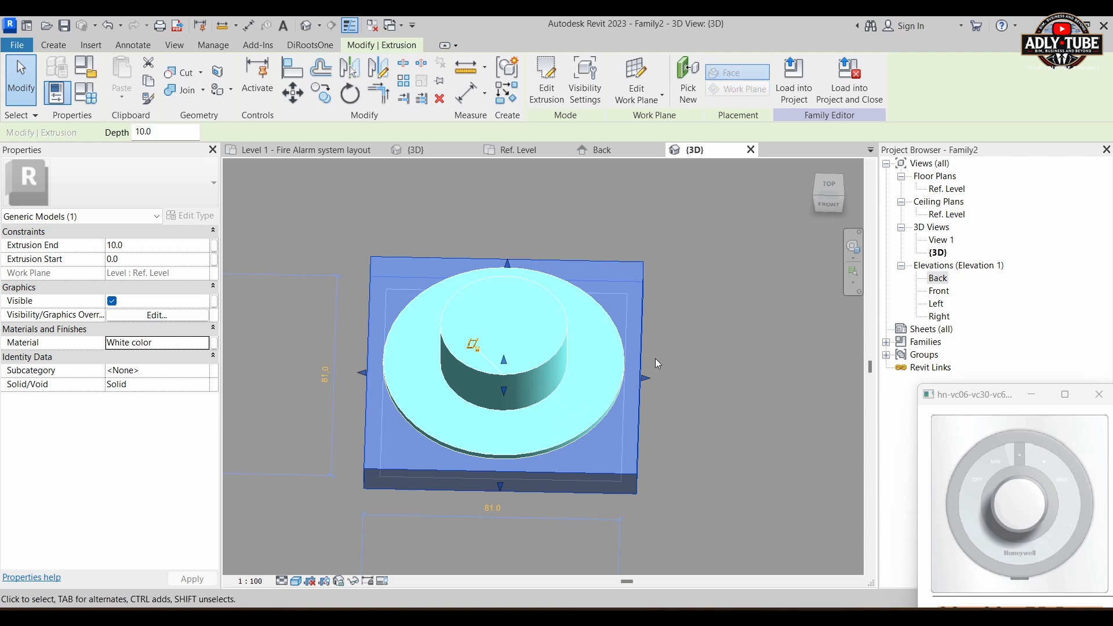
Step: Create a HONEYWELL model text and place it over the front plate in the 3D view seen from the top
{"action": "left_click", "coordinate": [829, 185]}
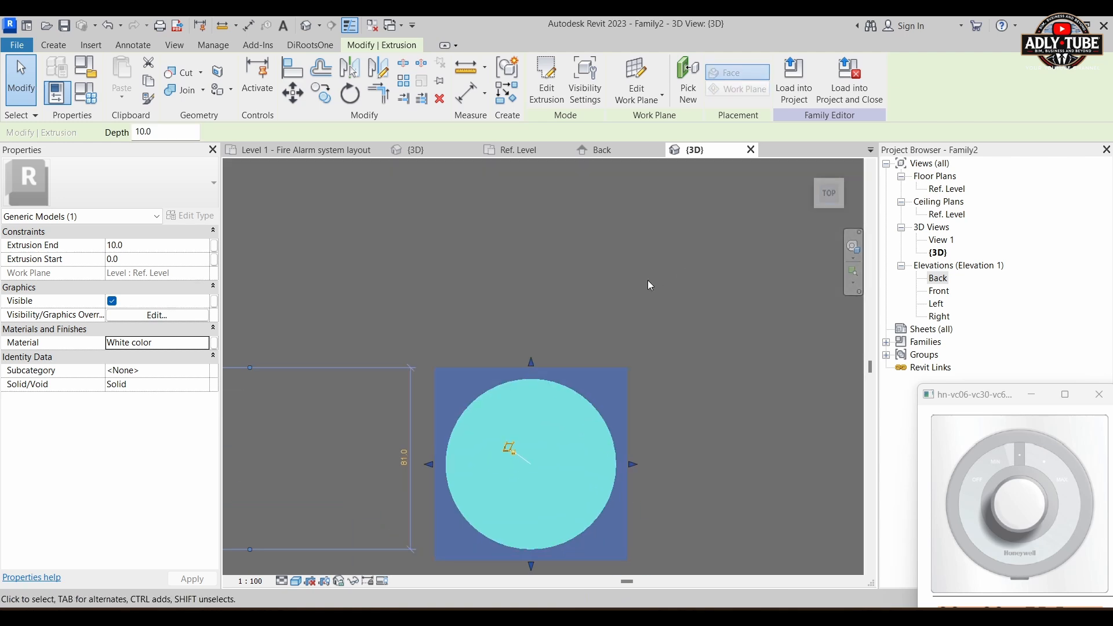
{"action": "left_click", "coordinate": [647, 344]}
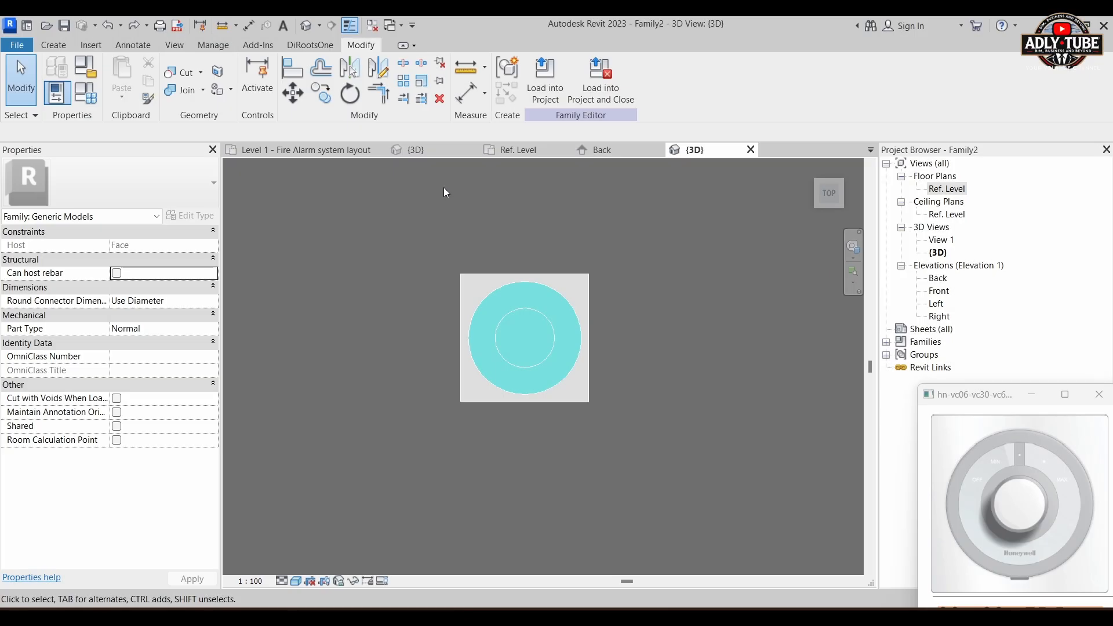
{"action": "left_click", "coordinate": [59, 49]}
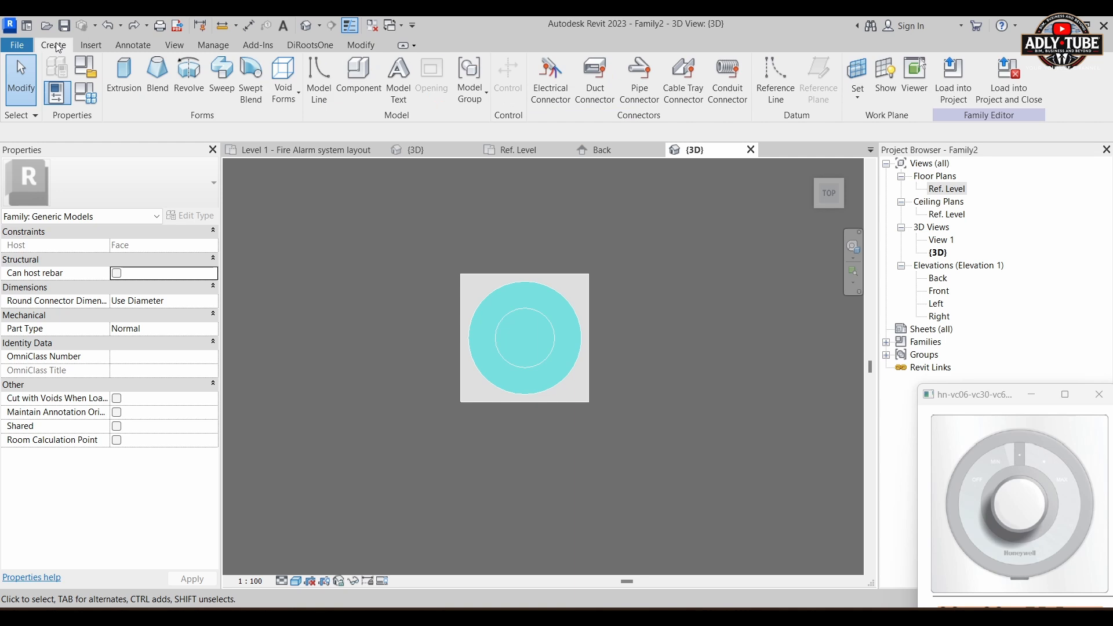
{"action": "left_click", "coordinate": [398, 81]}
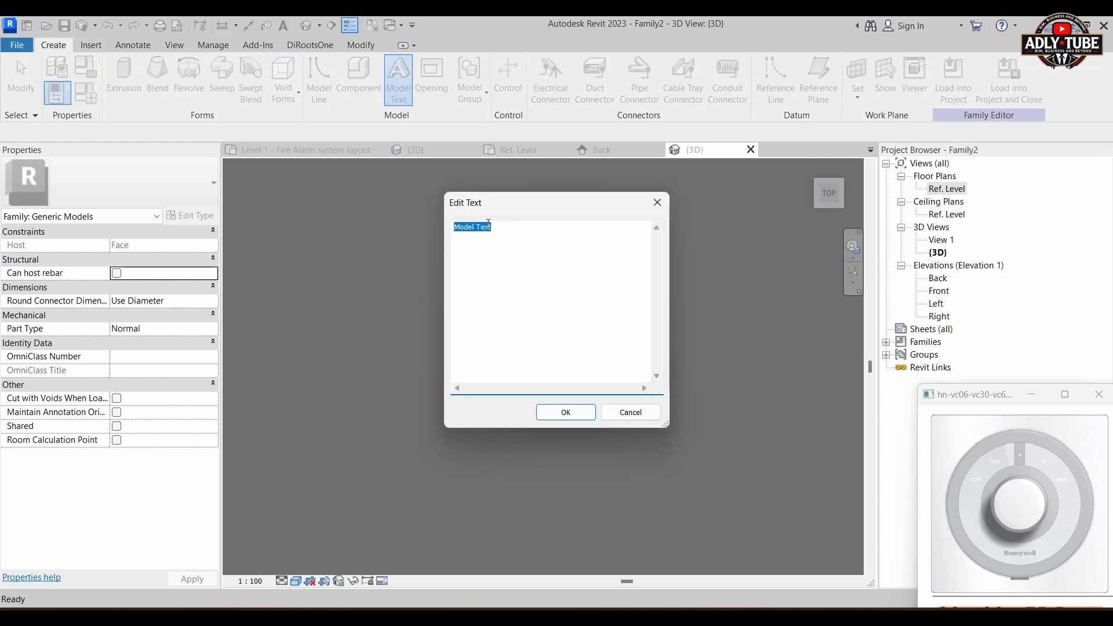
{"action": "type", "text": "HONEYWELL"}
{"action": "left_click", "coordinate": [566, 412]}
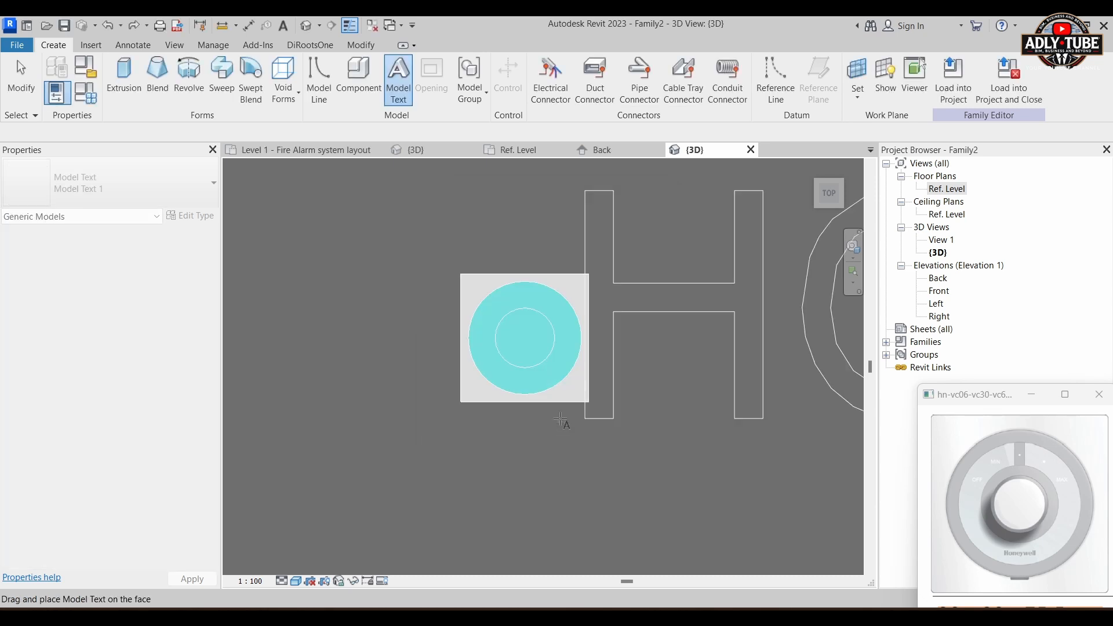
{"action": "left_click", "coordinate": [301, 299]}
{"action": "scroll", "coordinate": [347, 354], "scroll_direction": "down", "scroll_amount": 2}
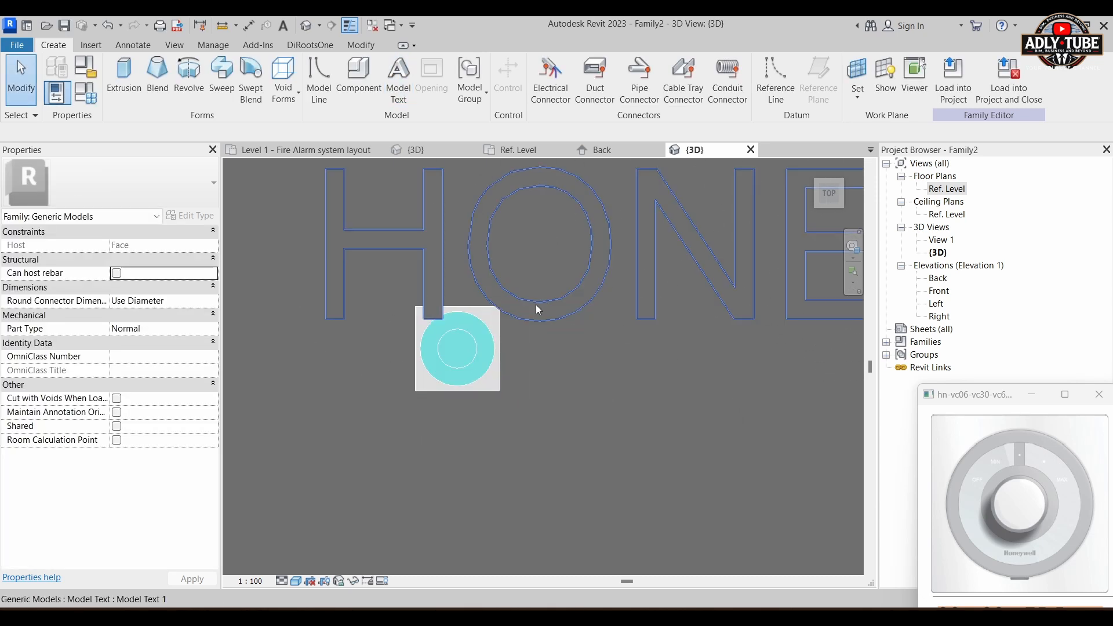
Step: Set the text size of the HONEYWELL model text's type to 5
{"action": "left_click", "coordinate": [546, 319]}
{"action": "scroll", "coordinate": [412, 356], "scroll_direction": "down", "scroll_amount": 4}
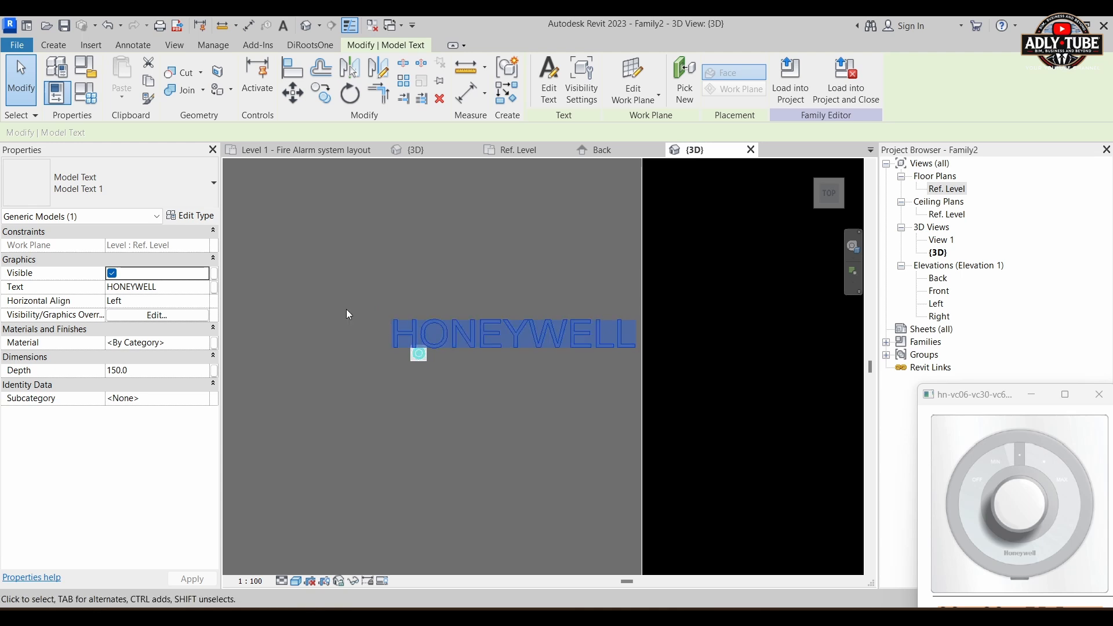
{"action": "left_click", "coordinate": [191, 216]}
{"action": "left_click", "coordinate": [209, 216]}
{"action": "left_click", "coordinate": [809, 182]}
{"action": "double_click", "coordinate": [794, 180]}
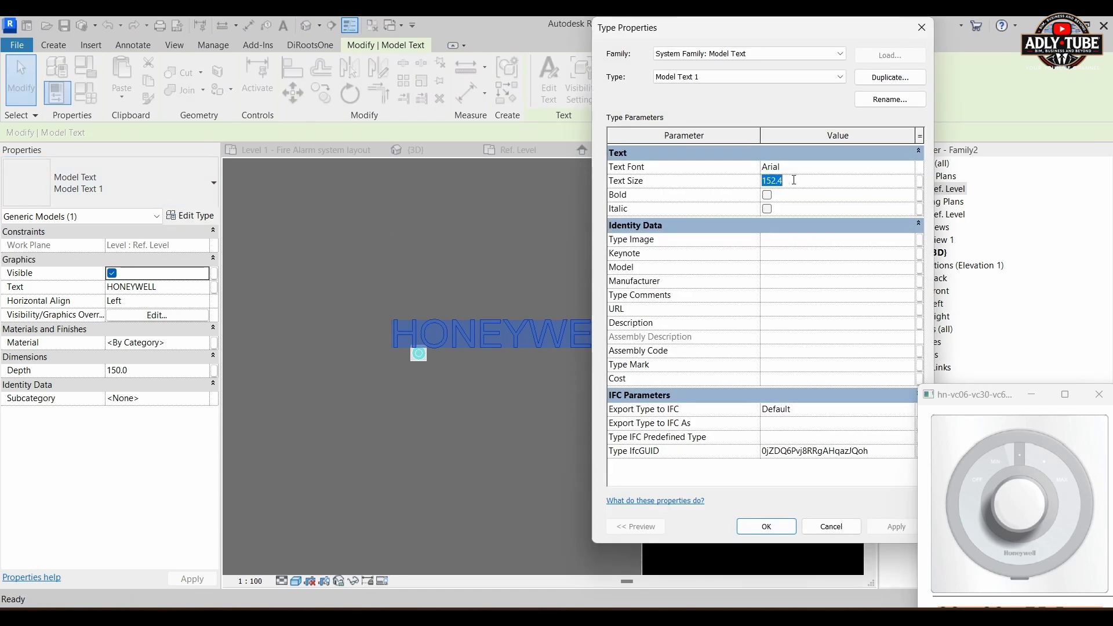
{"action": "type", "text": "5"}
{"action": "left_click", "coordinate": [892, 525]}
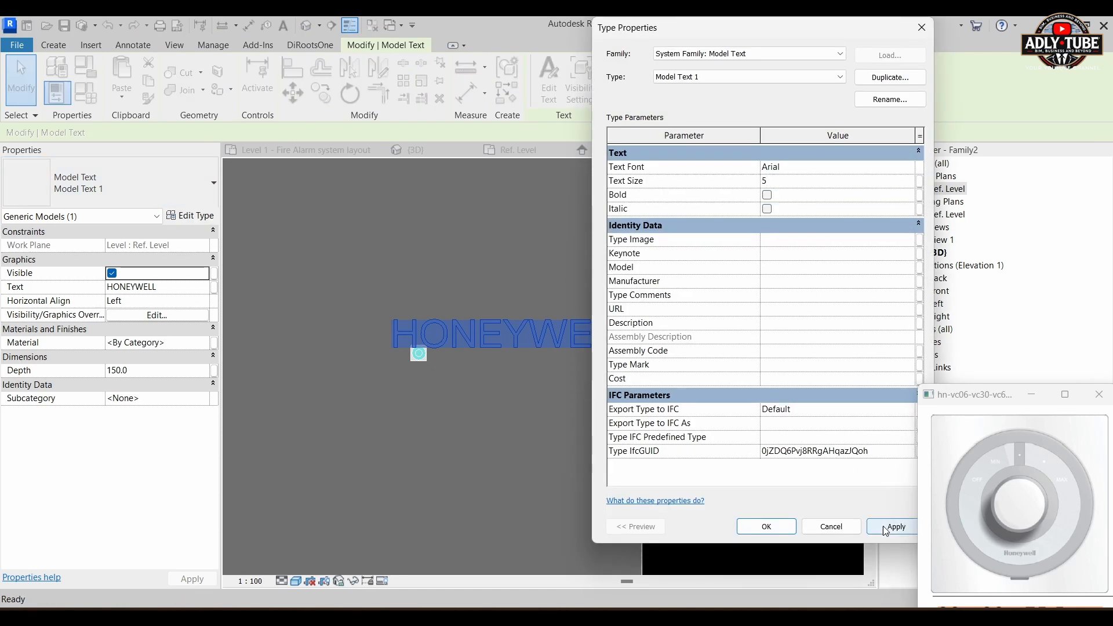
{"action": "left_click", "coordinate": [767, 526]}
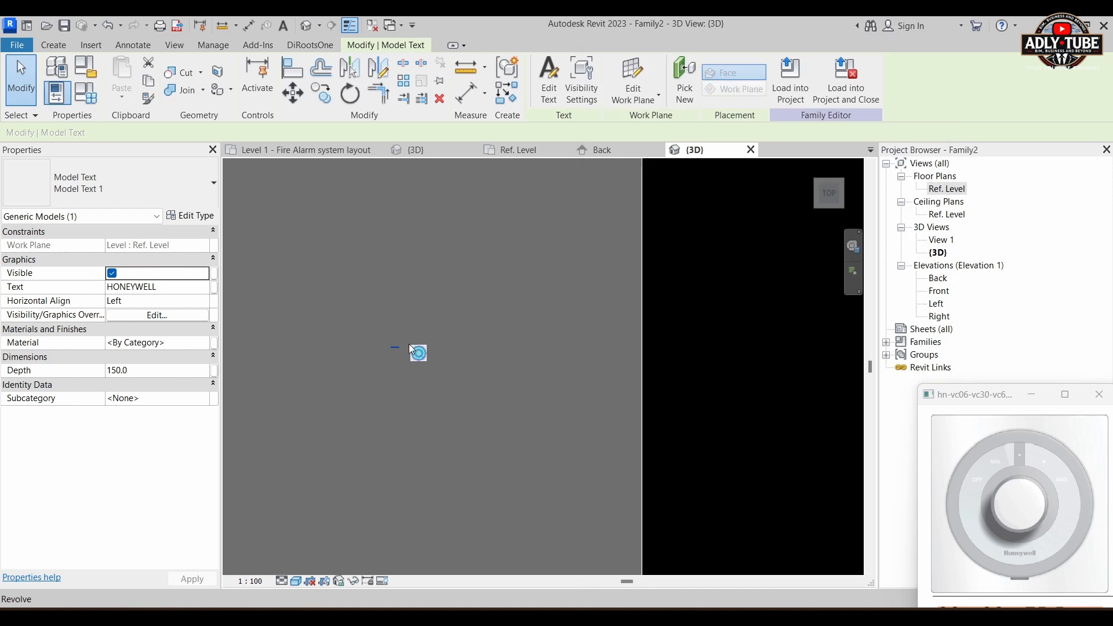
Step: Move the HONEYWELL text onto the lower part of the plate, below the knob
{"action": "scroll", "coordinate": [409, 343], "scroll_direction": "up", "scroll_amount": 4}
{"action": "left_click_drag", "start_coordinate": [400, 347], "coordinate": [620, 447]}
{"action": "scroll", "coordinate": [615, 446], "scroll_direction": "up", "scroll_amount": 3}
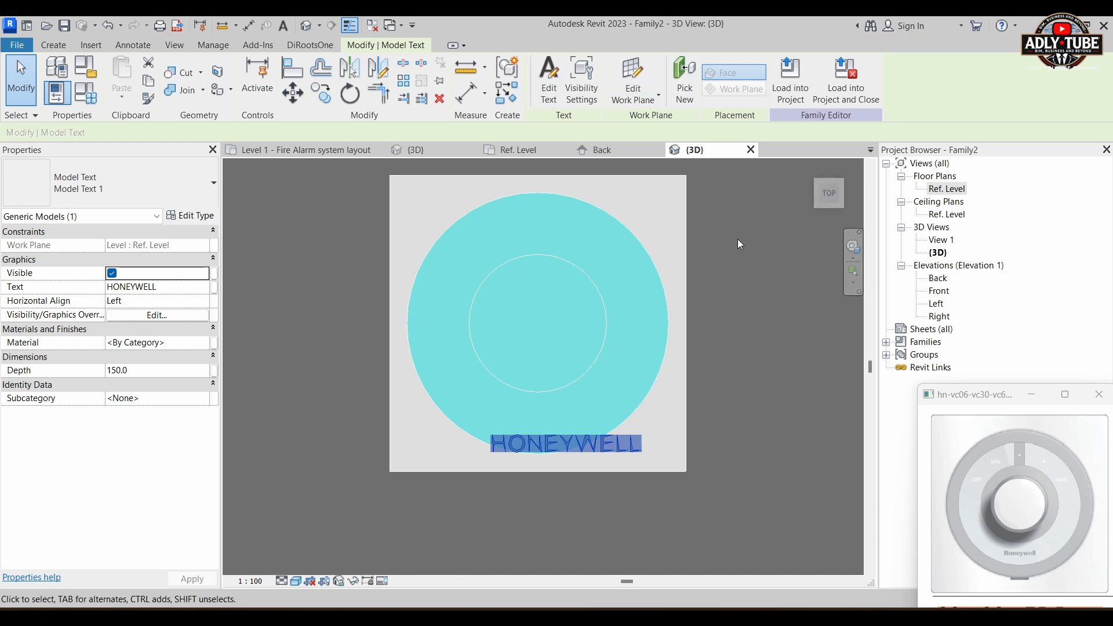
Step: Set the HONEYWELL text's depth to 2
{"action": "left_click", "coordinate": [811, 174]}
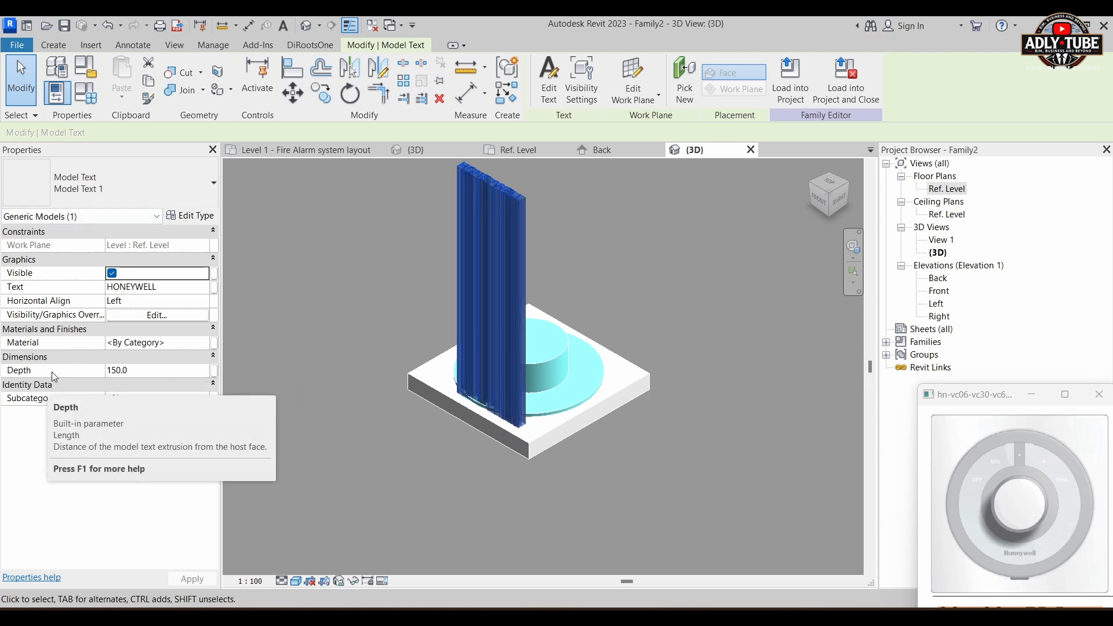
{"action": "left_click", "coordinate": [140, 371]}
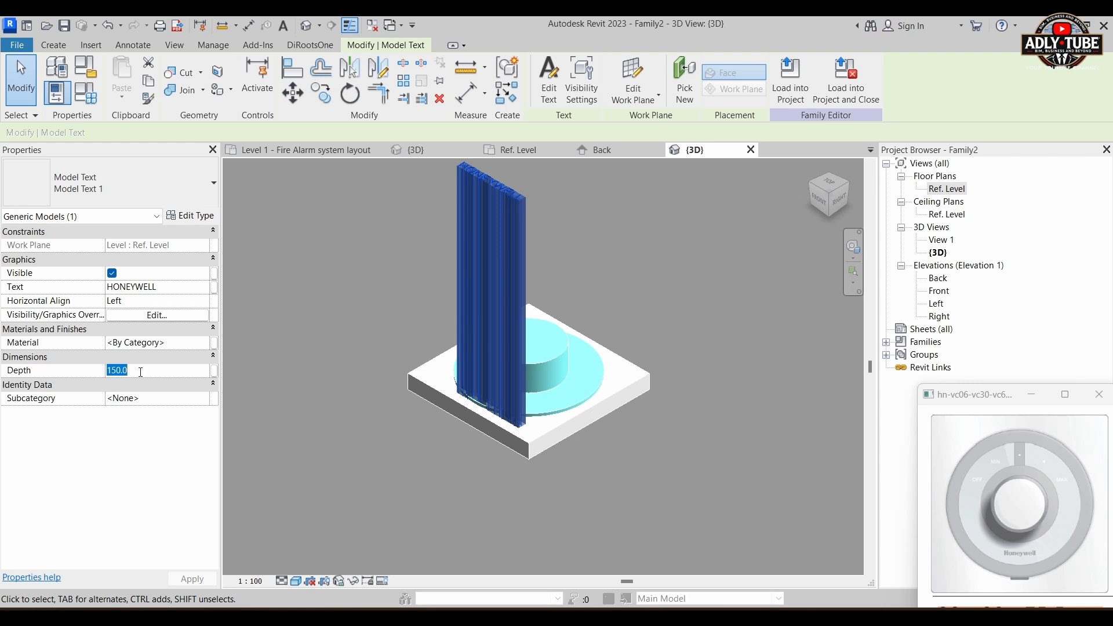
{"action": "type", "text": "2"}
{"action": "key", "text": "Return"}
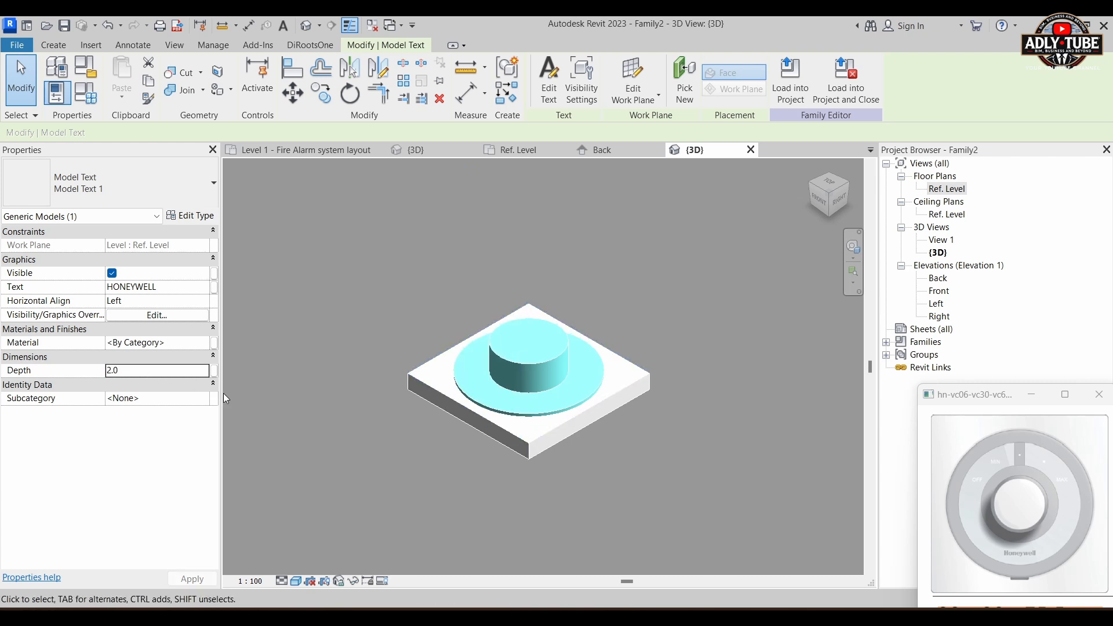
Step: Pick the upper face of the revolved knob's wide disc as the HONEYWELL text's new work plane
{"action": "left_click", "coordinate": [690, 89]}
{"action": "scroll", "coordinate": [483, 401], "scroll_direction": "up", "scroll_amount": 5}
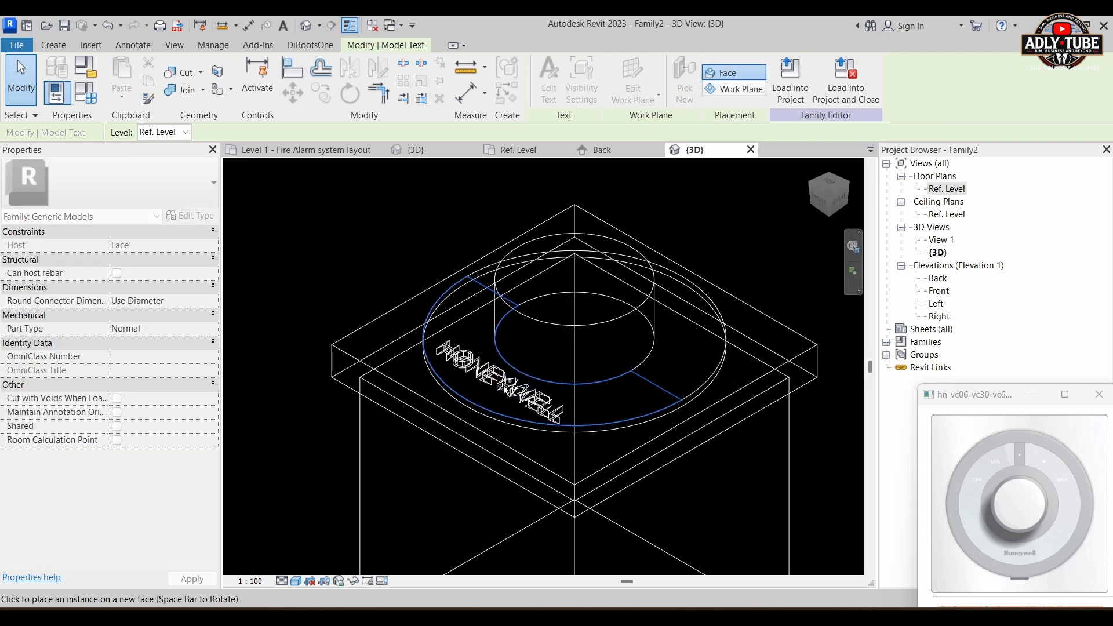
{"action": "left_click", "coordinate": [506, 390]}
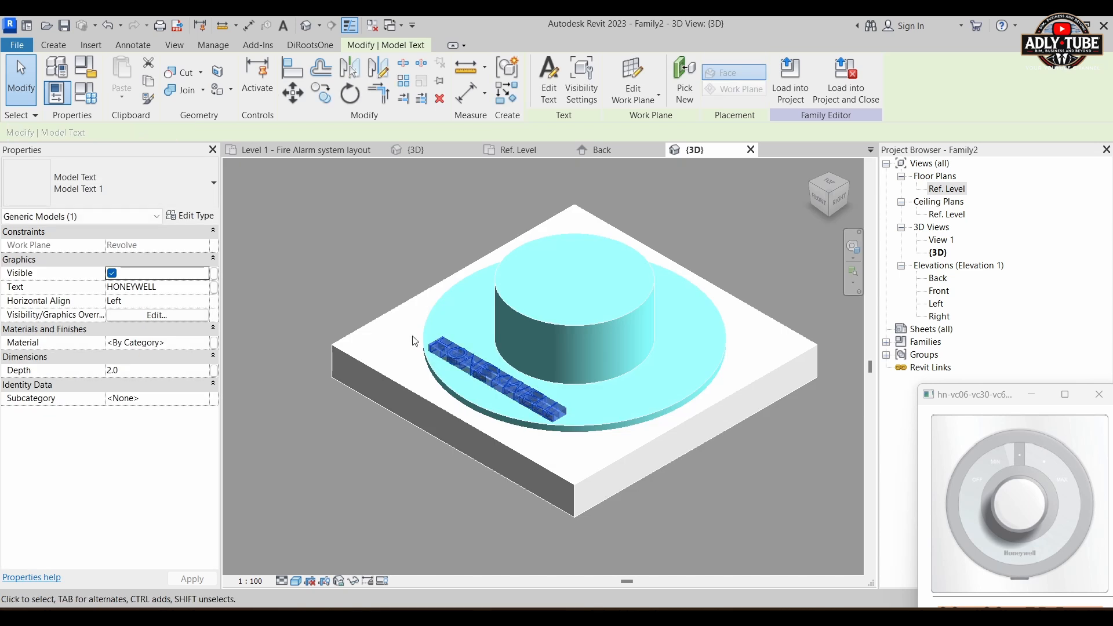
{"action": "scroll", "coordinate": [523, 377], "scroll_direction": "up", "scroll_amount": 2}
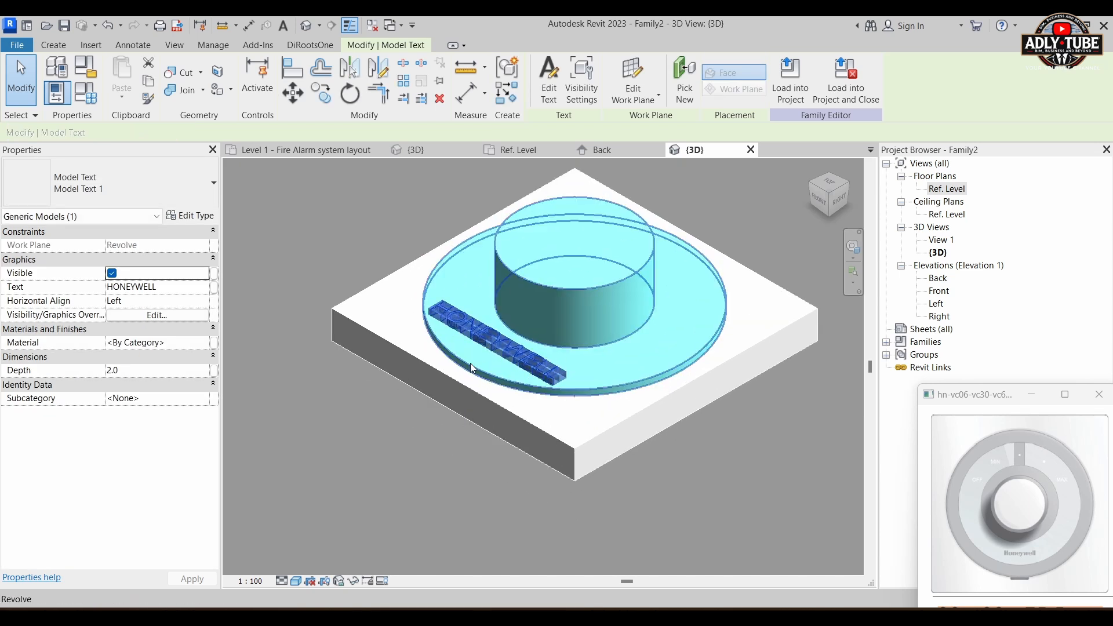
Step: Set the depth of the HONEYWELL text on the disc to 1 and return to the top view
{"action": "scroll", "coordinate": [450, 407], "scroll_direction": "down", "scroll_amount": 2}
{"action": "middle_click_drag", "start_coordinate": [397, 370], "coordinate": [522, 512], "text": "shift"}
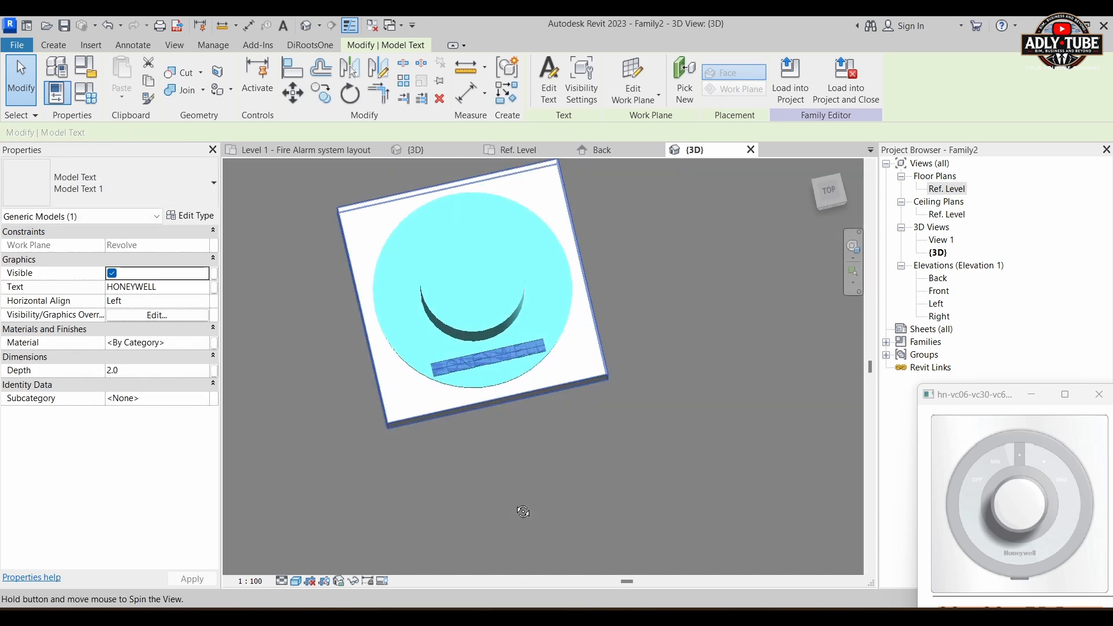
{"action": "scroll", "coordinate": [528, 399], "scroll_direction": "up", "scroll_amount": 2}
{"action": "middle_click_drag", "start_coordinate": [554, 399], "coordinate": [540, 467], "text": "shift"}
{"action": "scroll", "coordinate": [490, 374], "scroll_direction": "up", "scroll_amount": 1}
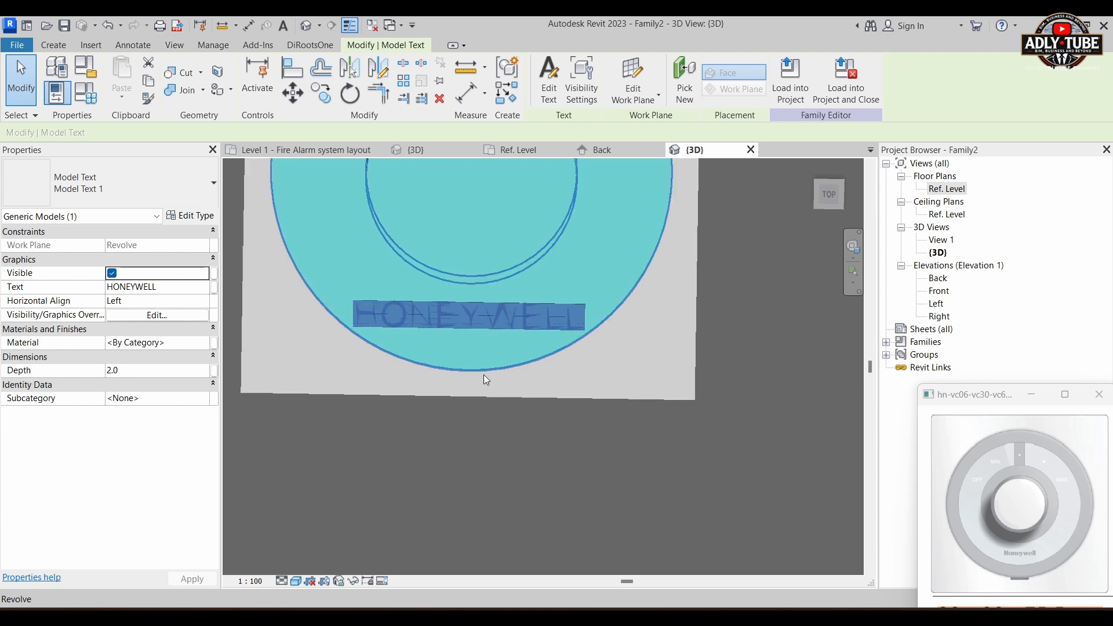
{"action": "left_click", "coordinate": [136, 372]}
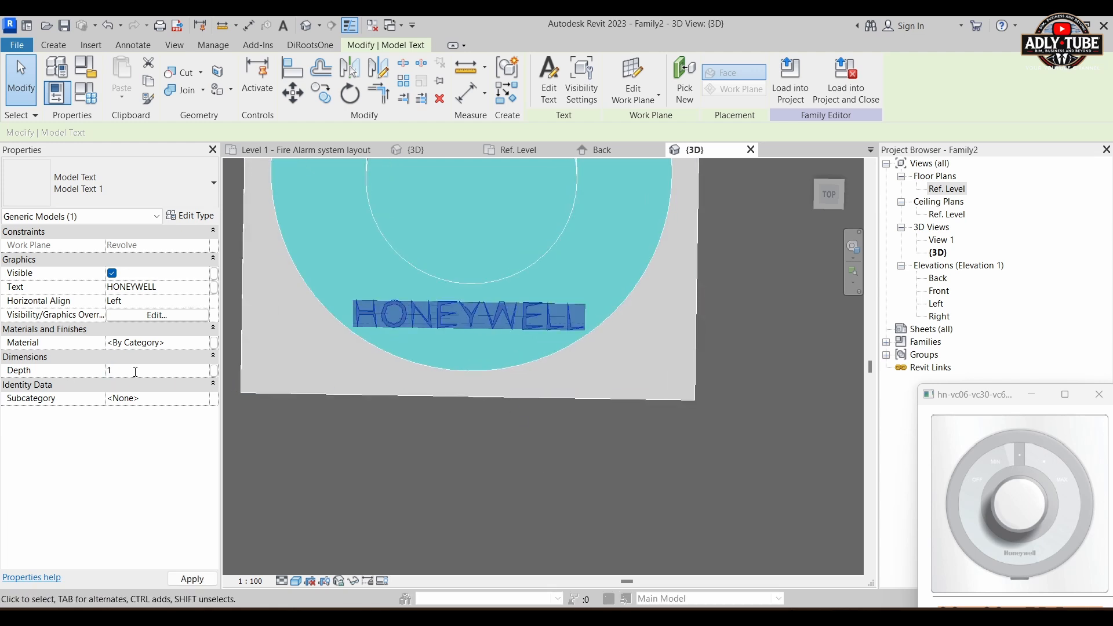
{"action": "type", "text": "1"}
{"action": "middle_click_drag", "start_coordinate": [687, 385], "coordinate": [531, 486], "text": "shift"}
{"action": "left_click", "coordinate": [829, 184]}
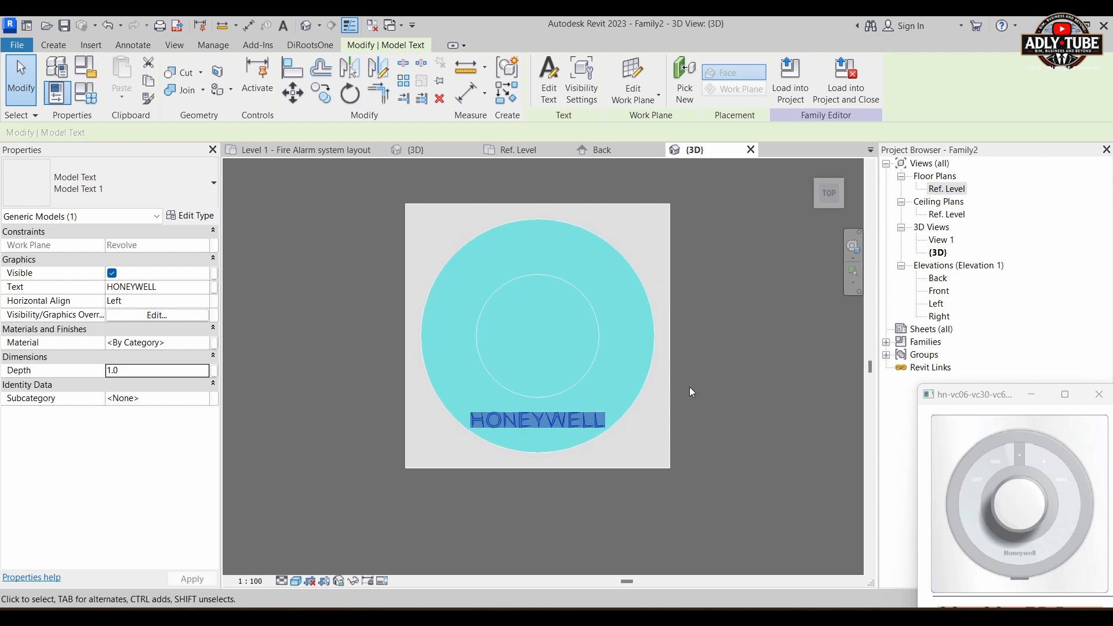
{"action": "left_click", "coordinate": [689, 388]}
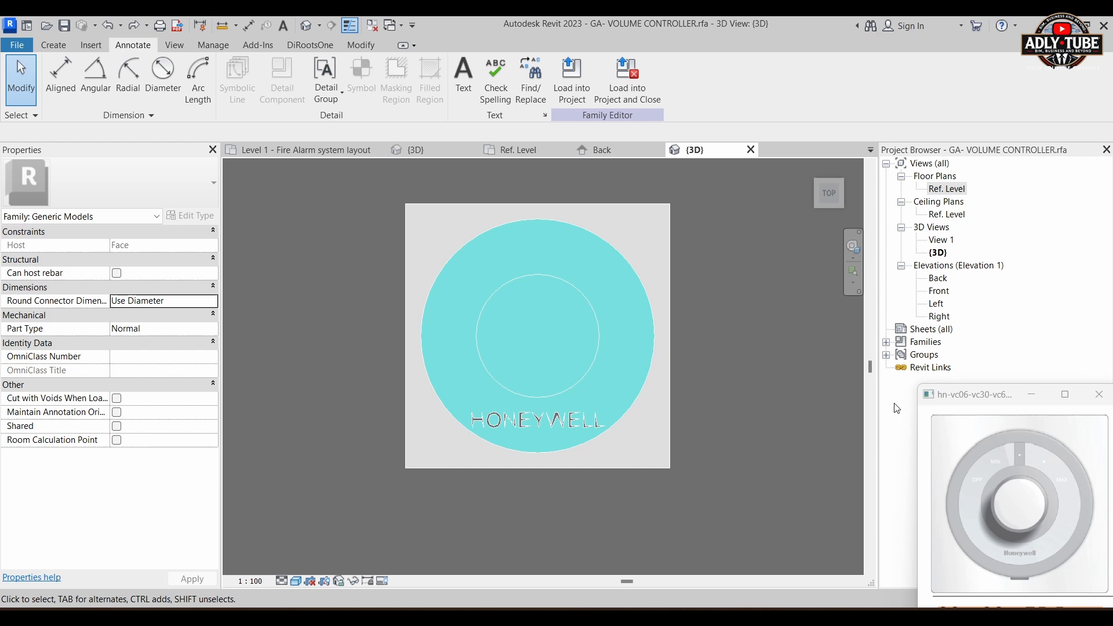
Step: Close the reference picture and save the family over GA- VOLUME CONTROLLER.rfa in the Created Families folder, with a maximum of 1 backup
{"action": "left_click", "coordinate": [1097, 394]}
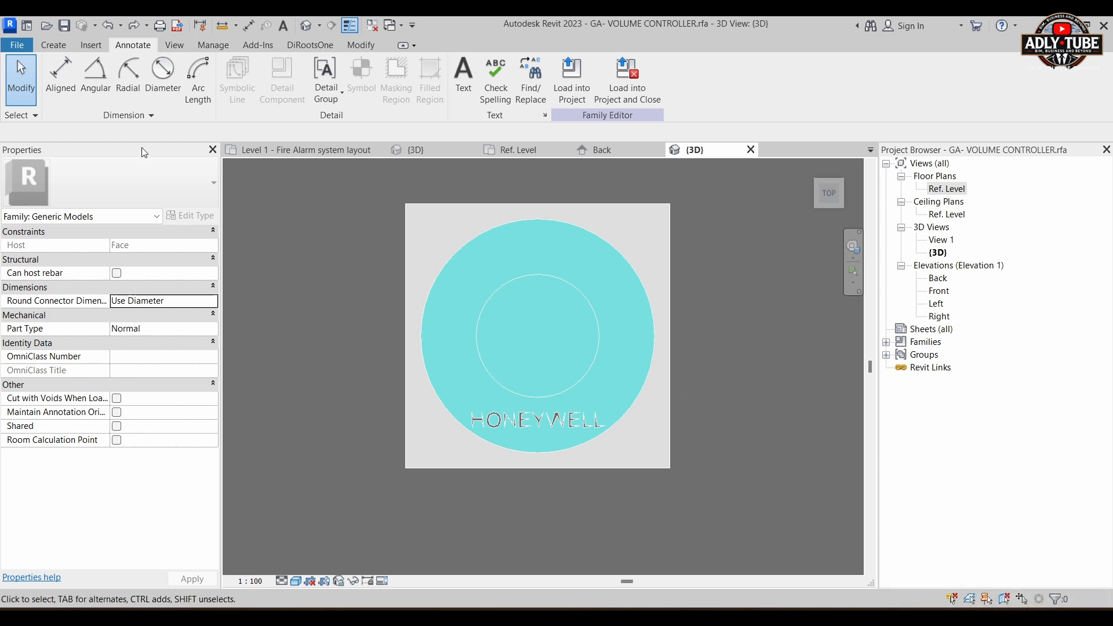
{"action": "left_click", "coordinate": [21, 50]}
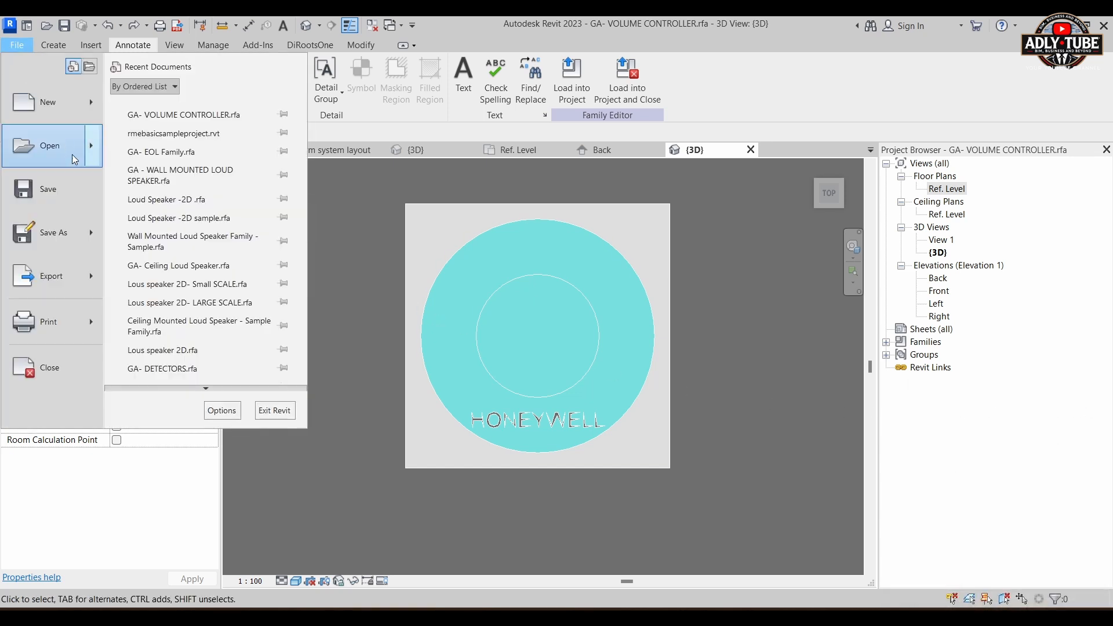
{"action": "mouse_move", "coordinate": [87, 232]}
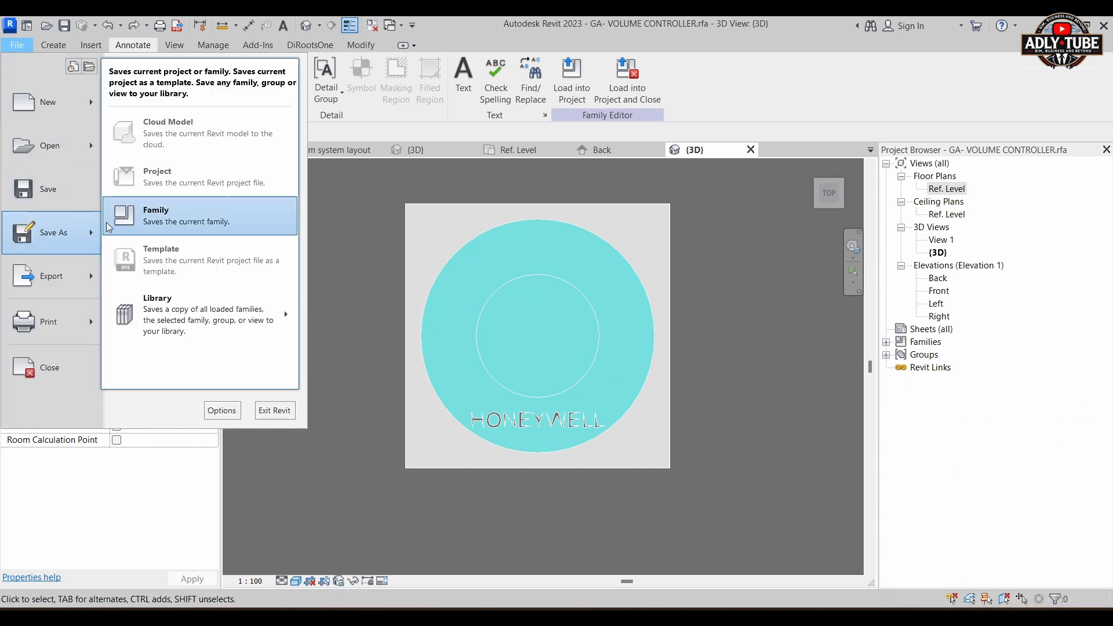
{"action": "left_click", "coordinate": [156, 227]}
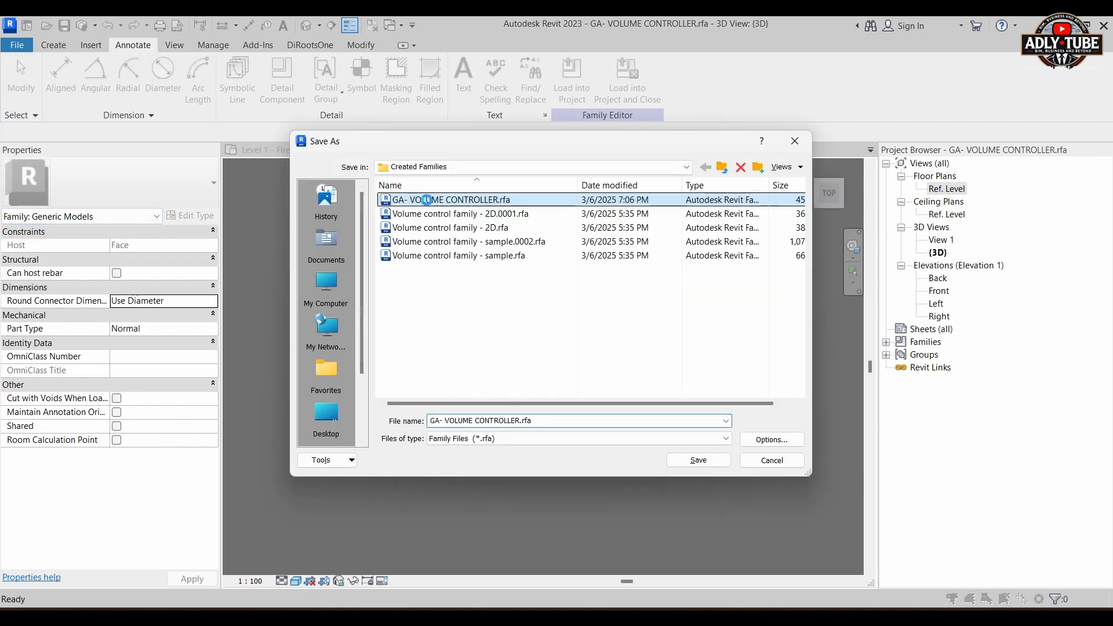
{"action": "right_click", "coordinate": [426, 201]}
{"action": "left_click", "coordinate": [414, 326]}
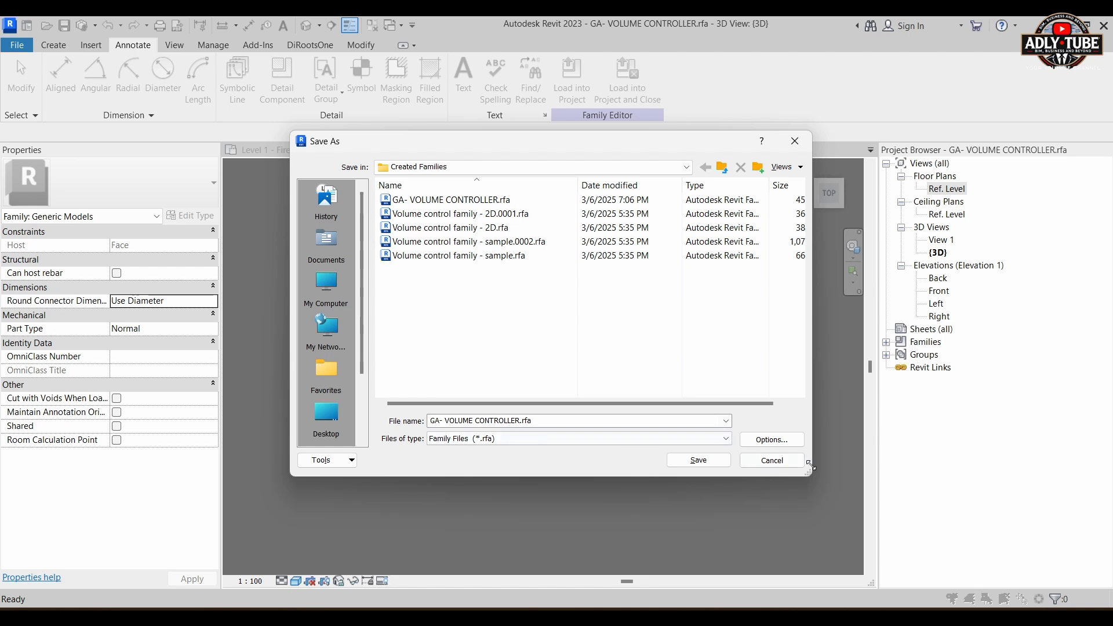
{"action": "left_click", "coordinate": [772, 439]}
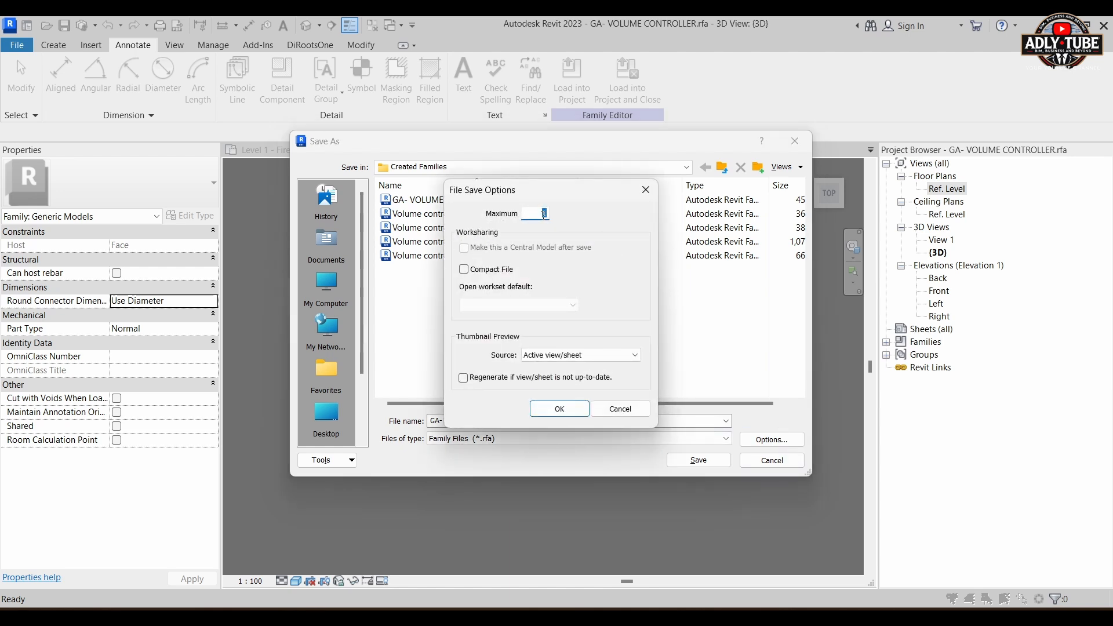
{"action": "left_click", "coordinate": [560, 408]}
{"action": "left_click", "coordinate": [694, 459]}
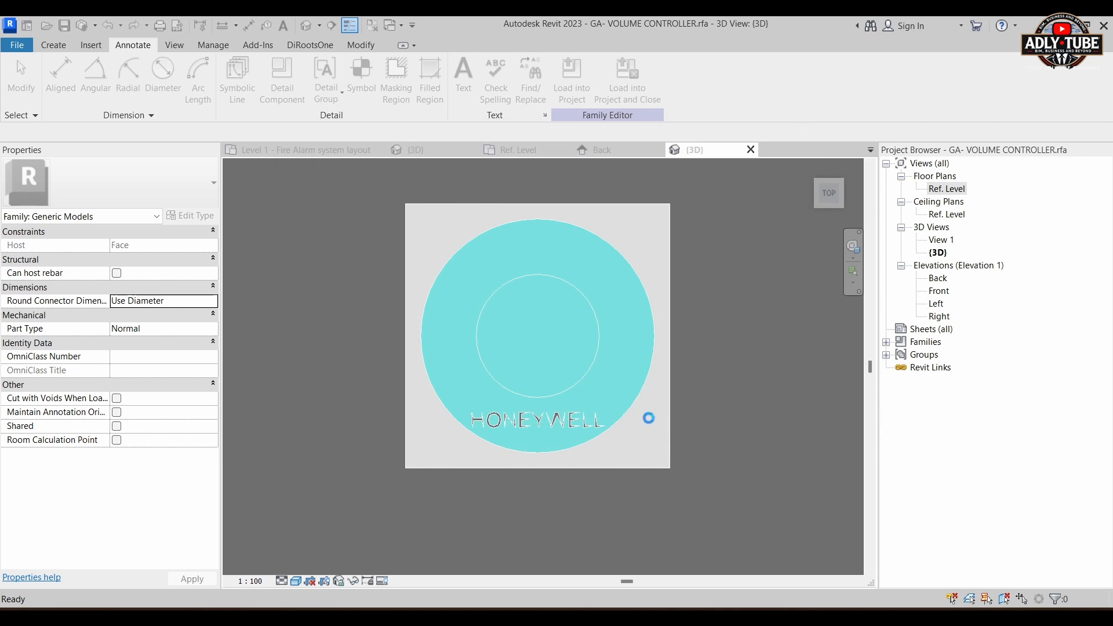
{"action": "right_click", "coordinate": [621, 388]}
{"action": "right_click", "coordinate": [346, 259]}
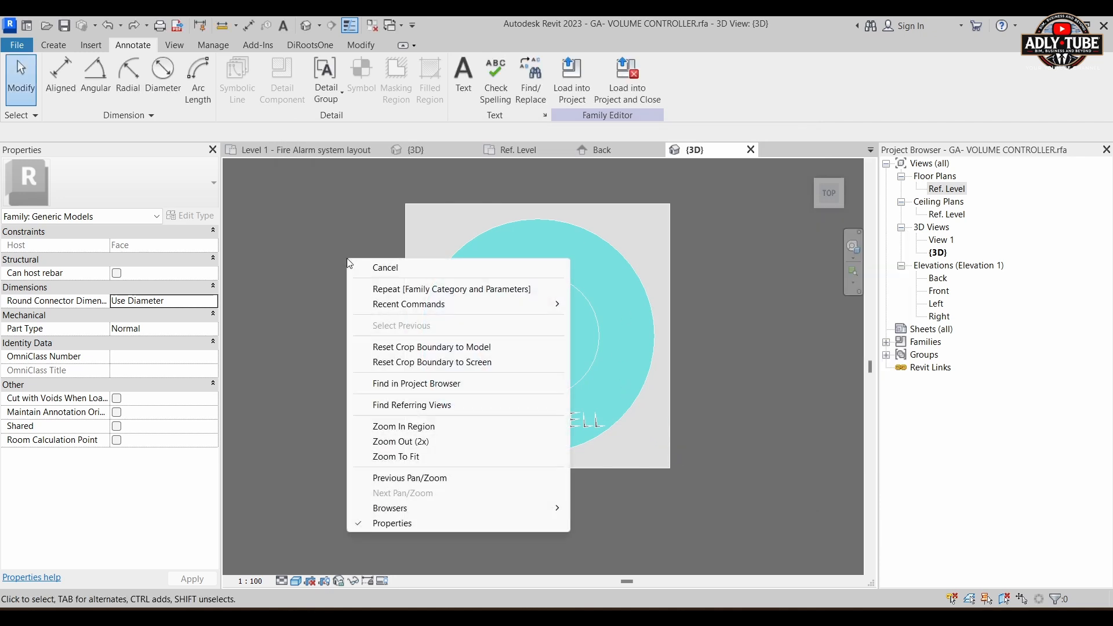
{"action": "left_click", "coordinate": [280, 202]}
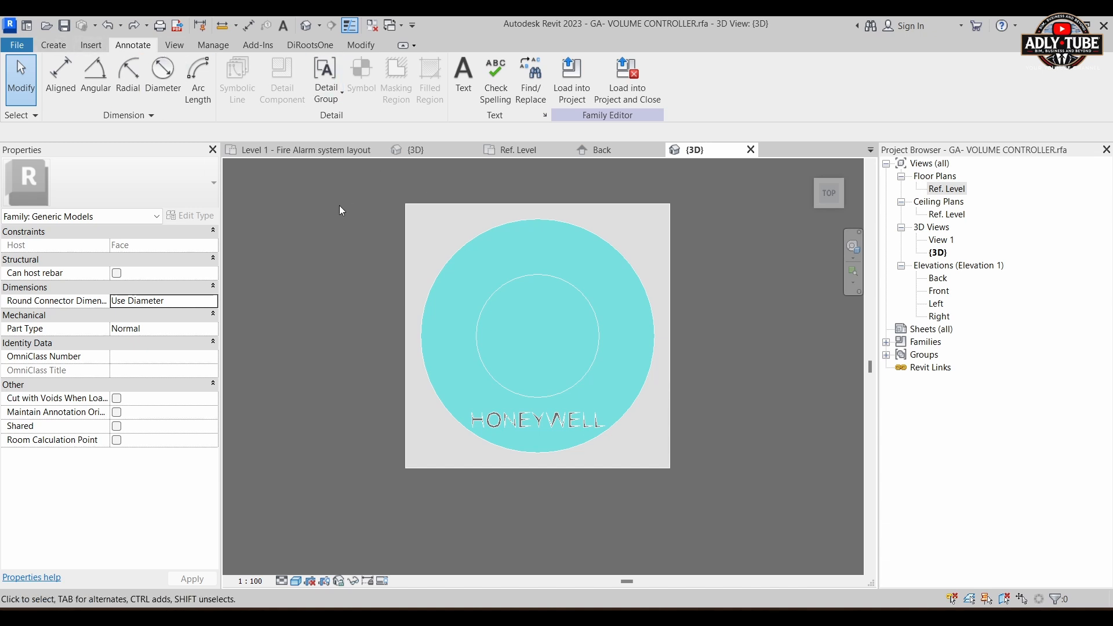
{"action": "scroll", "coordinate": [371, 263], "scroll_direction": "down", "scroll_amount": 5}
{"action": "scroll", "coordinate": [525, 369], "scroll_direction": "down", "scroll_amount": 2}
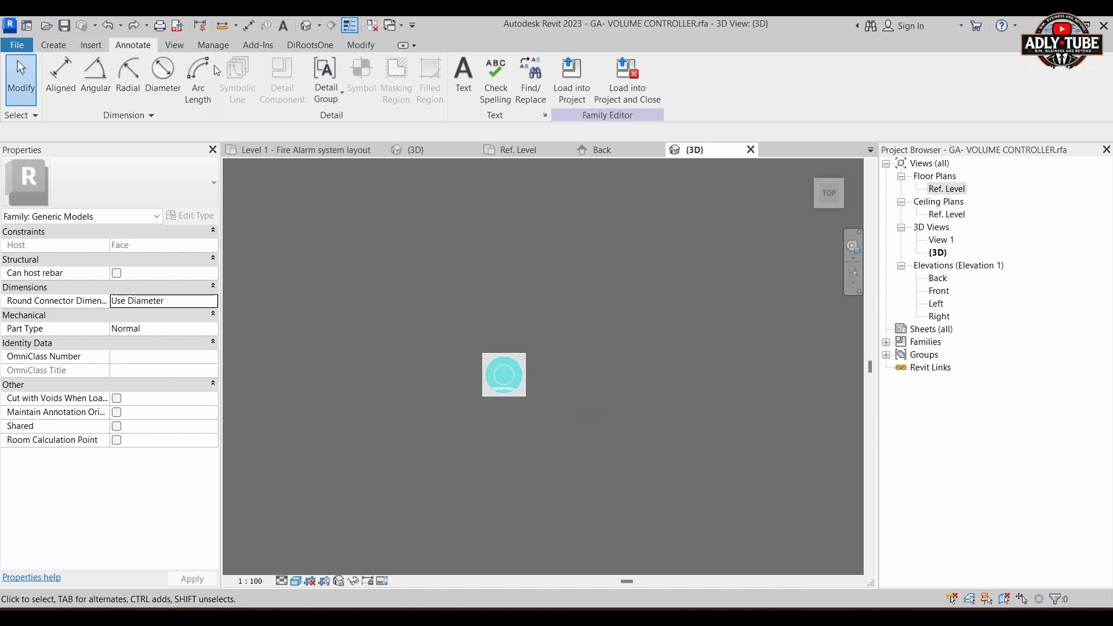
Step: Change the family category from Generic Models to Communication Devices
{"action": "left_click", "coordinate": [54, 45]}
{"action": "right_click", "coordinate": [61, 46]}
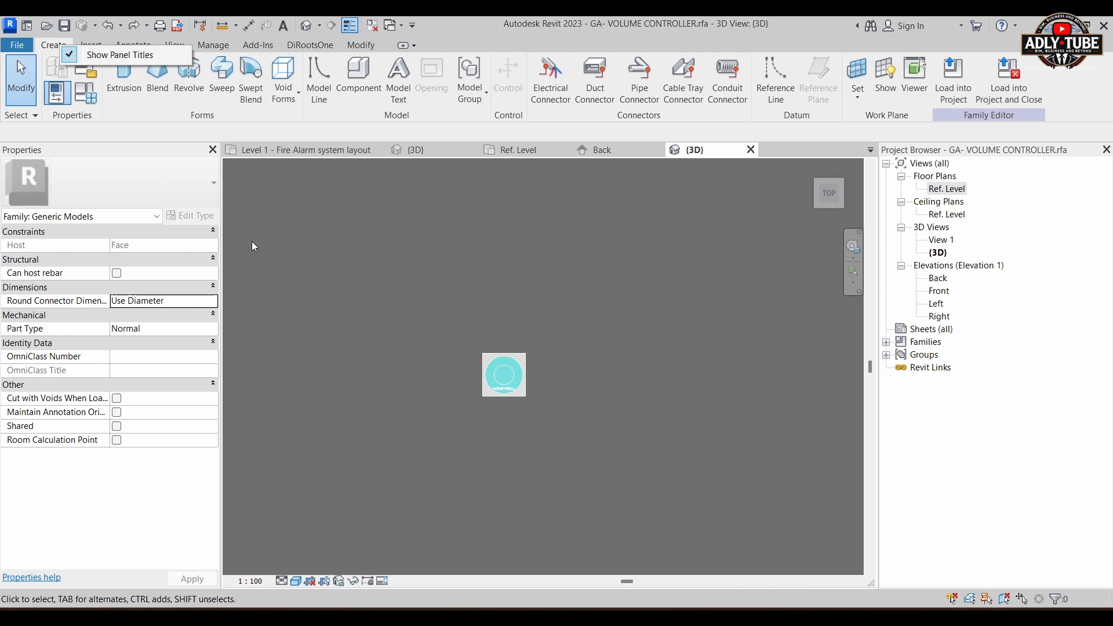
{"action": "left_click", "coordinate": [521, 275]}
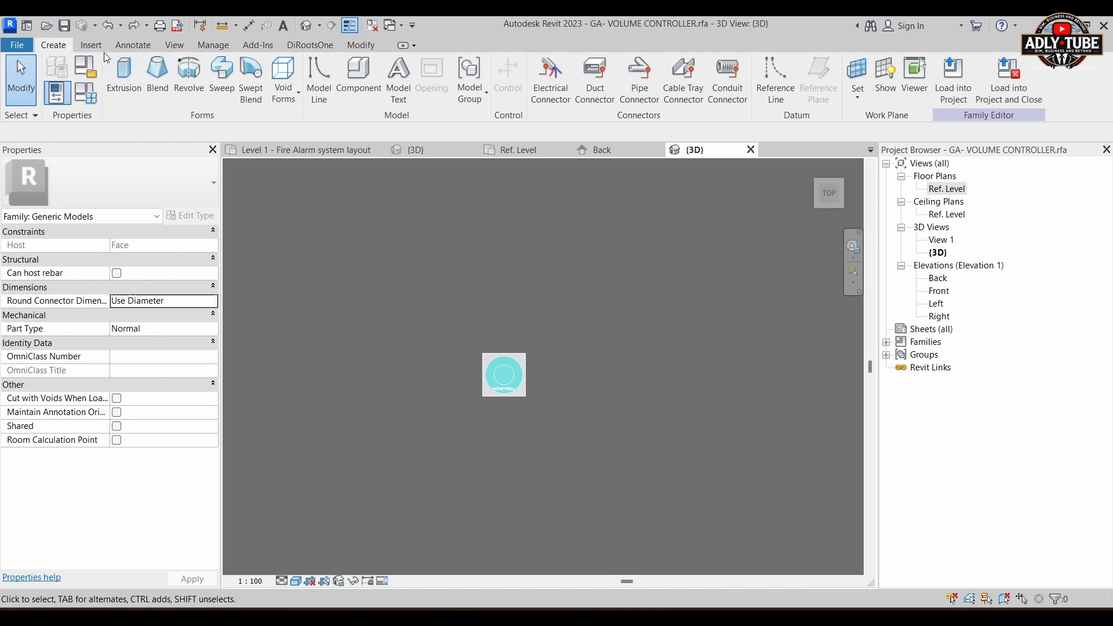
{"action": "left_click", "coordinate": [93, 73]}
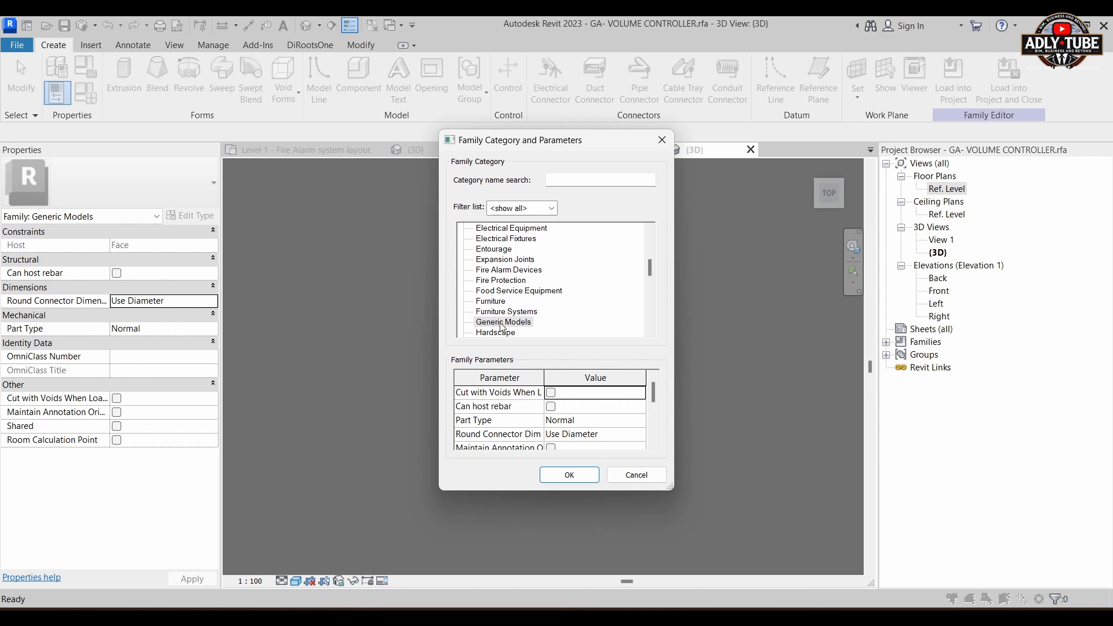
{"action": "scroll", "coordinate": [499, 263], "scroll_direction": "up", "scroll_amount": 1}
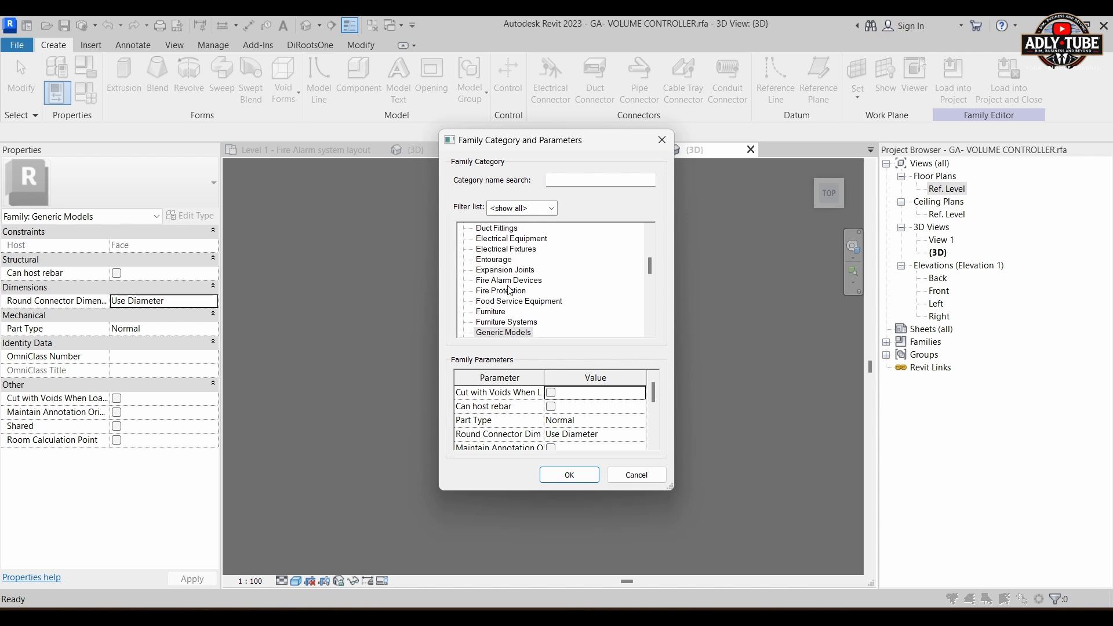
{"action": "scroll", "coordinate": [510, 291], "scroll_direction": "down", "scroll_amount": 1}
{"action": "scroll", "coordinate": [512, 313], "scroll_direction": "down", "scroll_amount": 5}
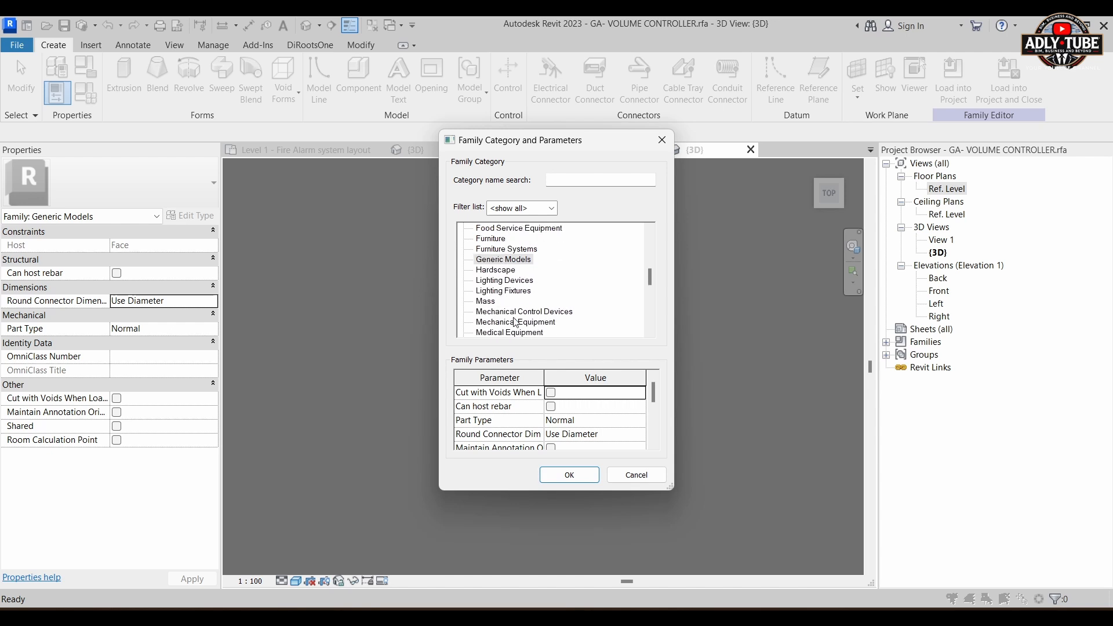
{"action": "scroll", "coordinate": [516, 292], "scroll_direction": "up", "scroll_amount": 1}
{"action": "left_click", "coordinate": [508, 271]}
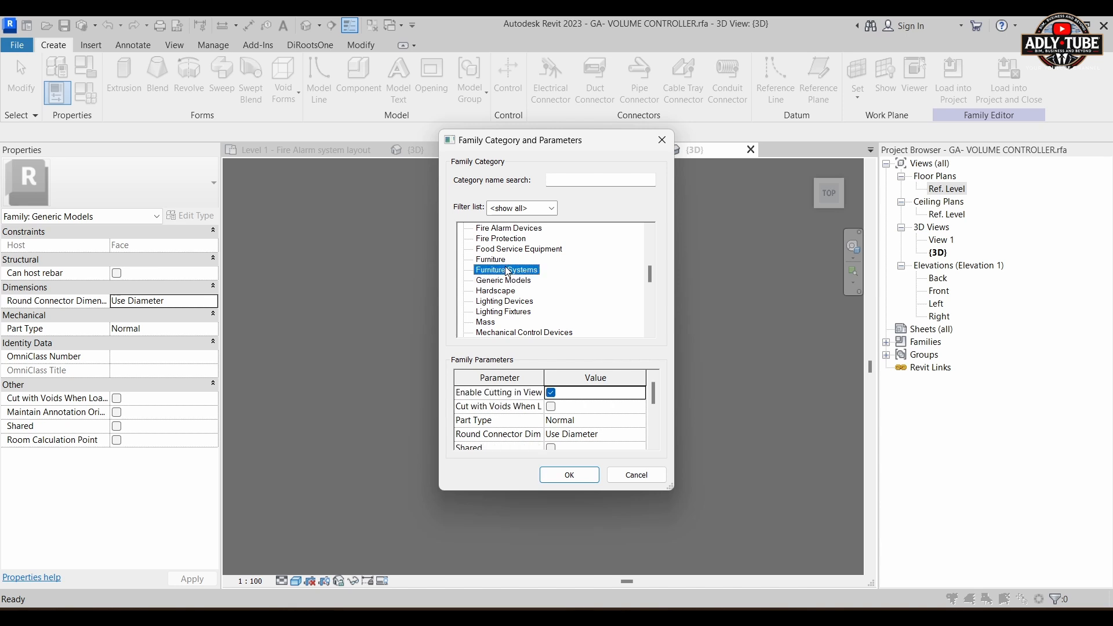
{"action": "key", "text": "c"}
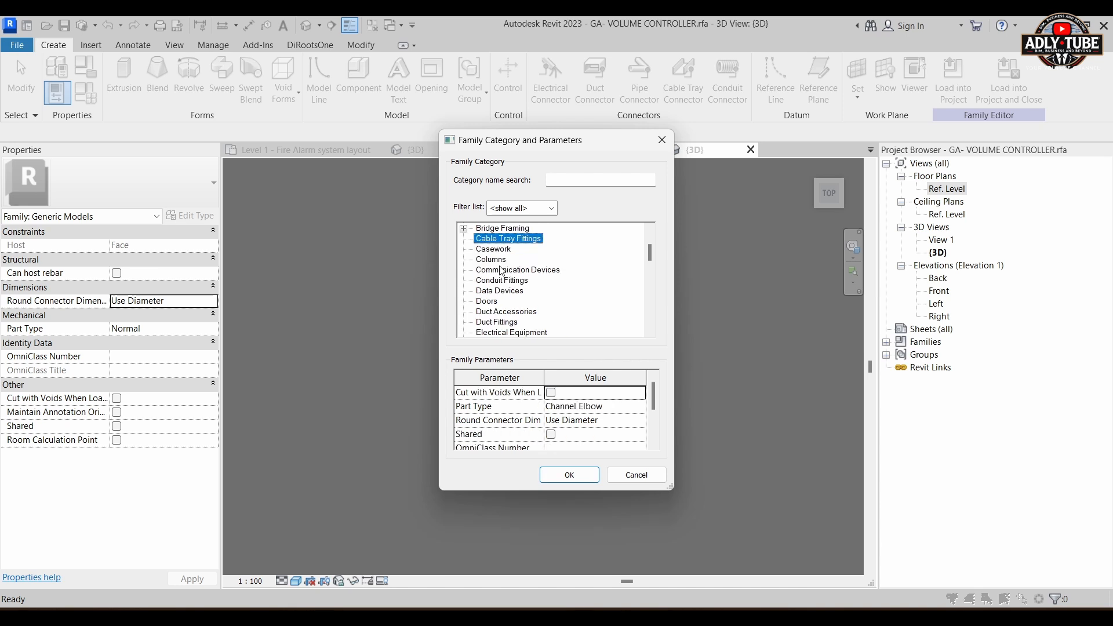
{"action": "left_click", "coordinate": [502, 272]}
{"action": "left_click", "coordinate": [568, 475]}
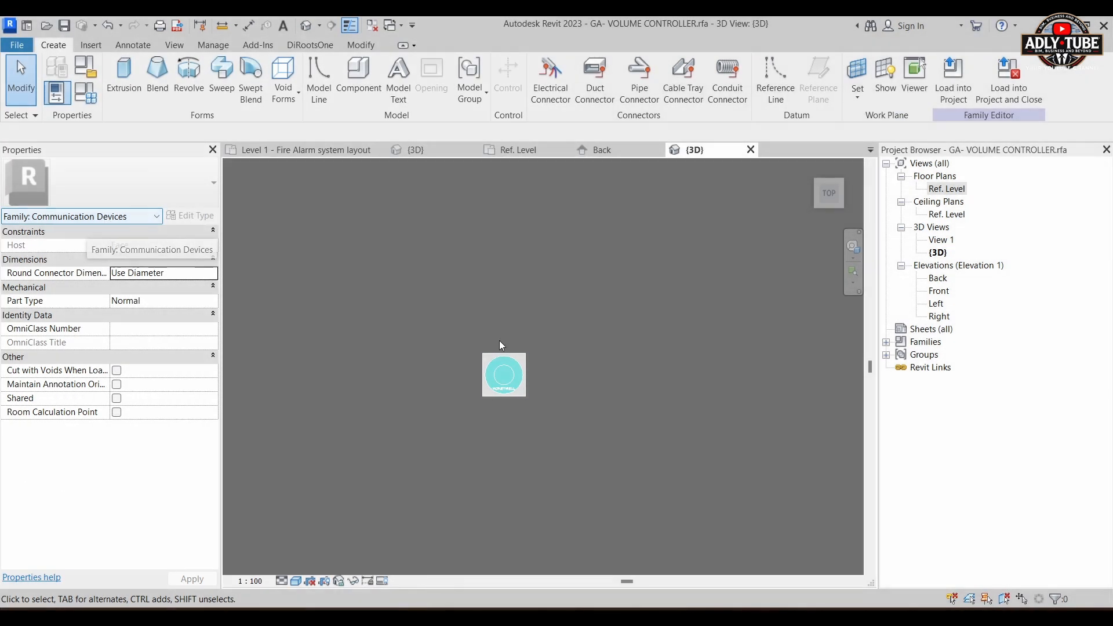
Step: Set the 3D view's visual style to Wireframe so the plate, knob and box outlines can be picked
{"action": "scroll", "coordinate": [502, 406], "scroll_direction": "up", "scroll_amount": 3}
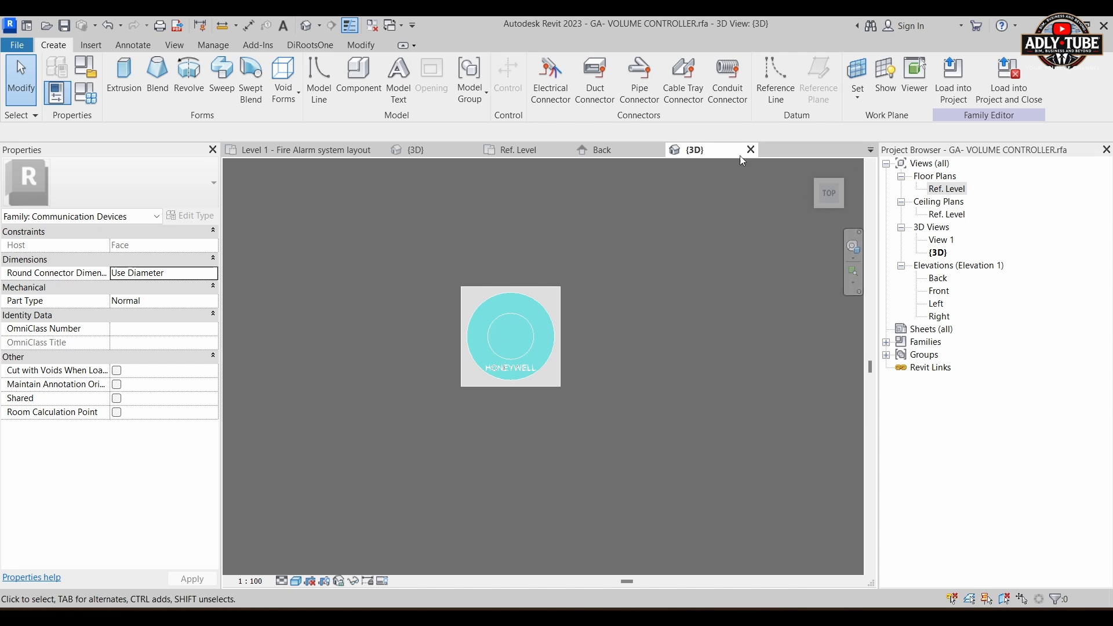
{"action": "middle_click_drag", "start_coordinate": [531, 316], "coordinate": [717, 252], "text": "shift"}
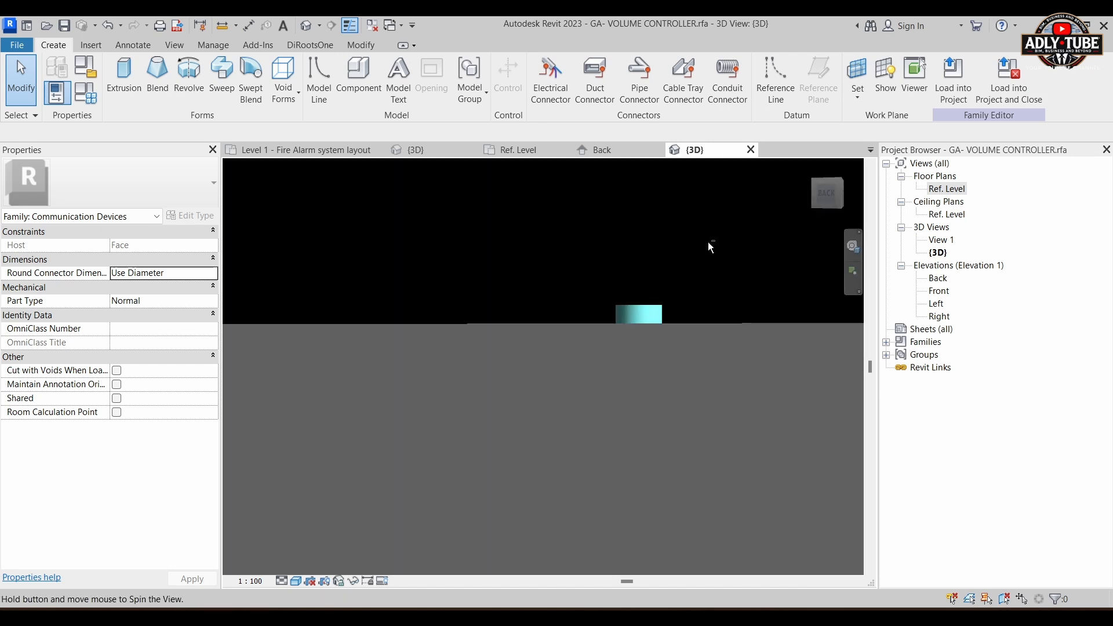
{"action": "left_click", "coordinate": [296, 582]}
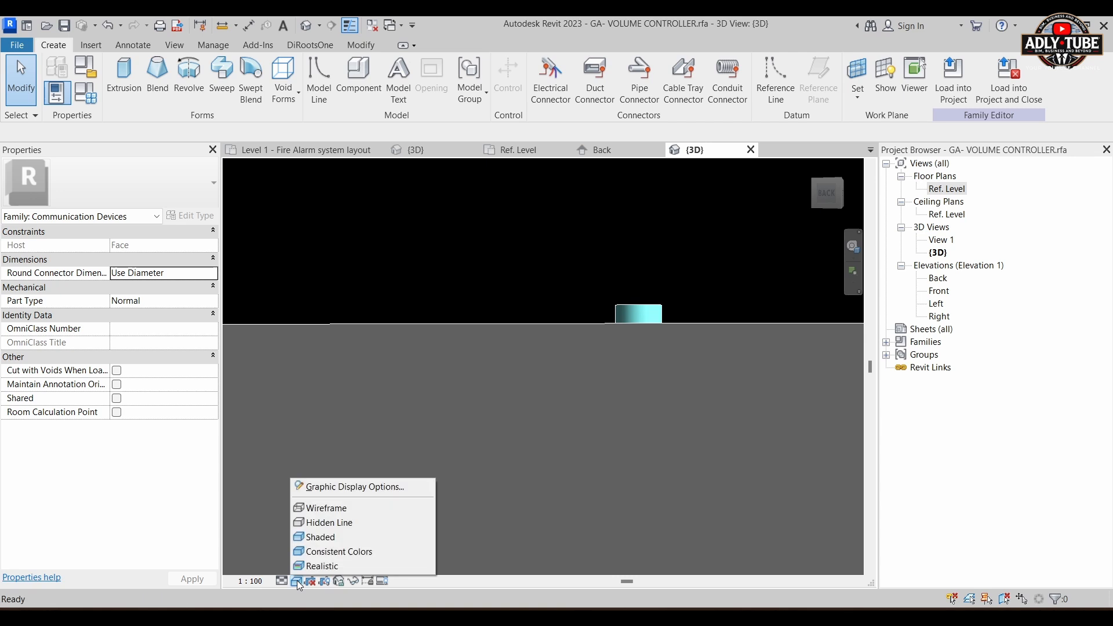
{"action": "left_click", "coordinate": [313, 508]}
{"action": "mouse_move", "coordinate": [659, 462]}
{"action": "middle_mouse_down", "text": "shift"}
{"action": "mouse_move", "coordinate": [646, 503]}
{"action": "mouse_move", "coordinate": [559, 554]}
{"action": "mouse_move", "coordinate": [529, 497]}
{"action": "mouse_move", "coordinate": [545, 486]}
{"action": "middle_mouse_up", "text": "shift"}
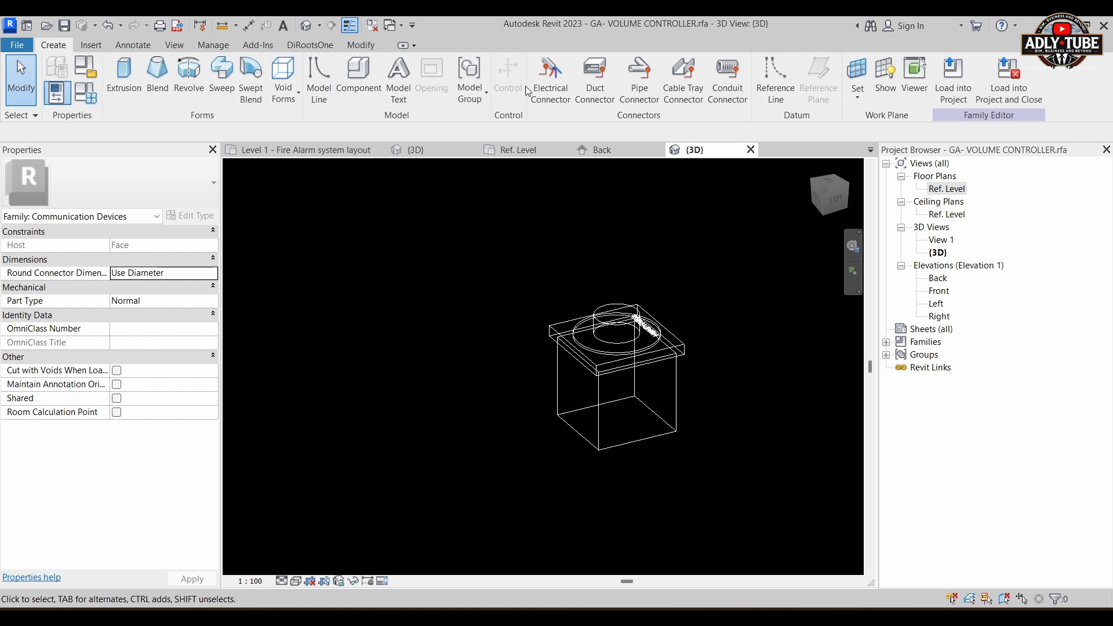
Step: Place an electrical connector of system type Communication on the box's side face opposite the HONEYWELL text
{"action": "left_click", "coordinate": [563, 91]}
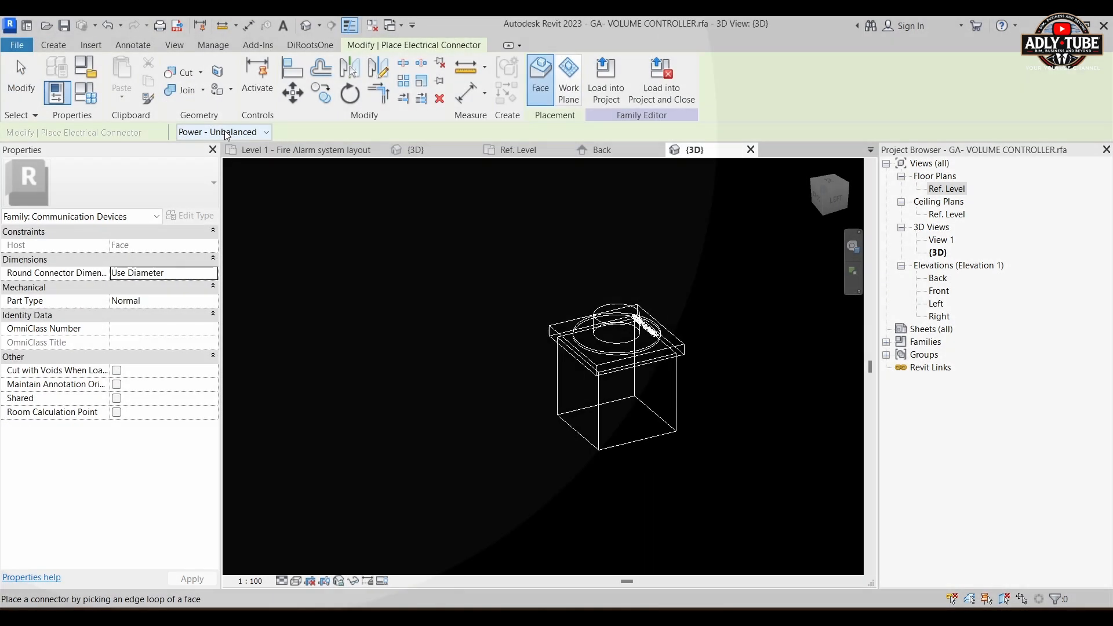
{"action": "left_click", "coordinate": [228, 132]}
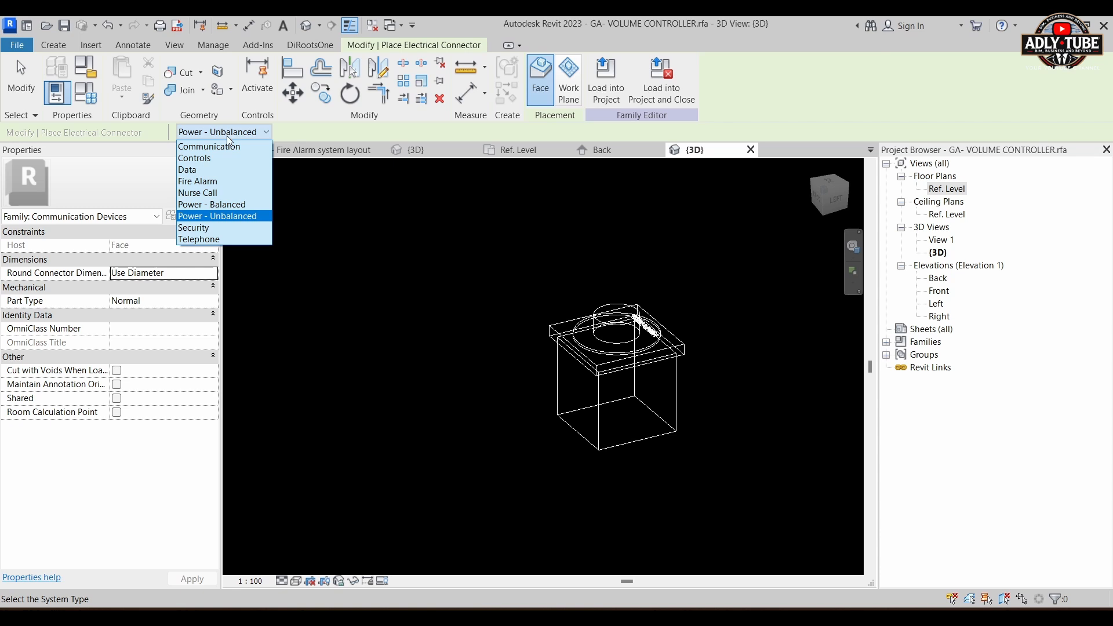
{"action": "left_click", "coordinate": [226, 146]}
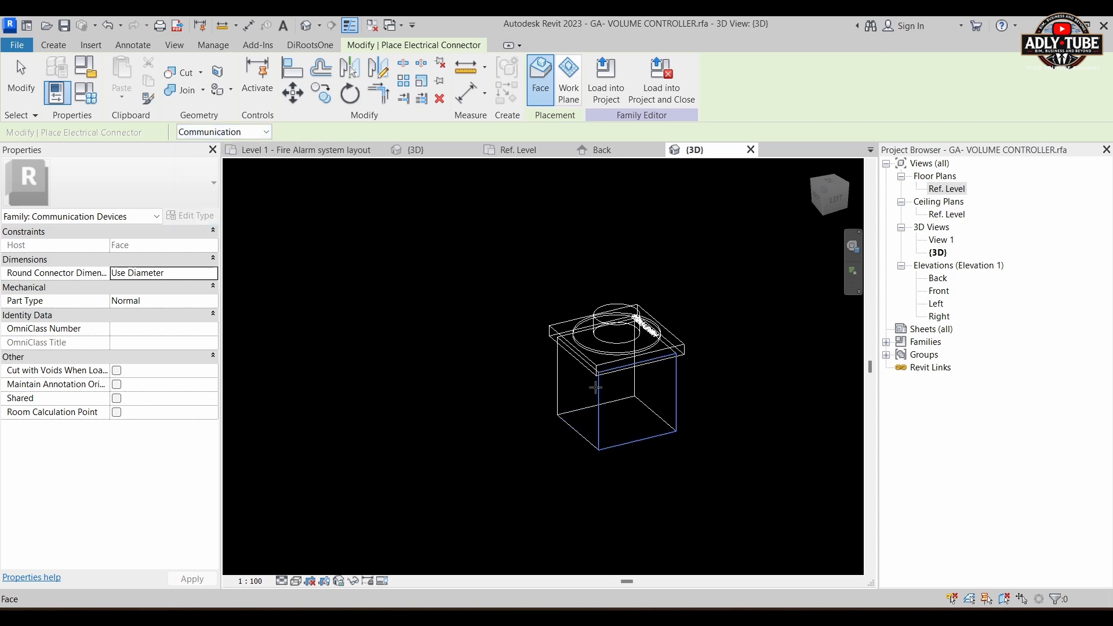
{"action": "right_click", "coordinate": [560, 374]}
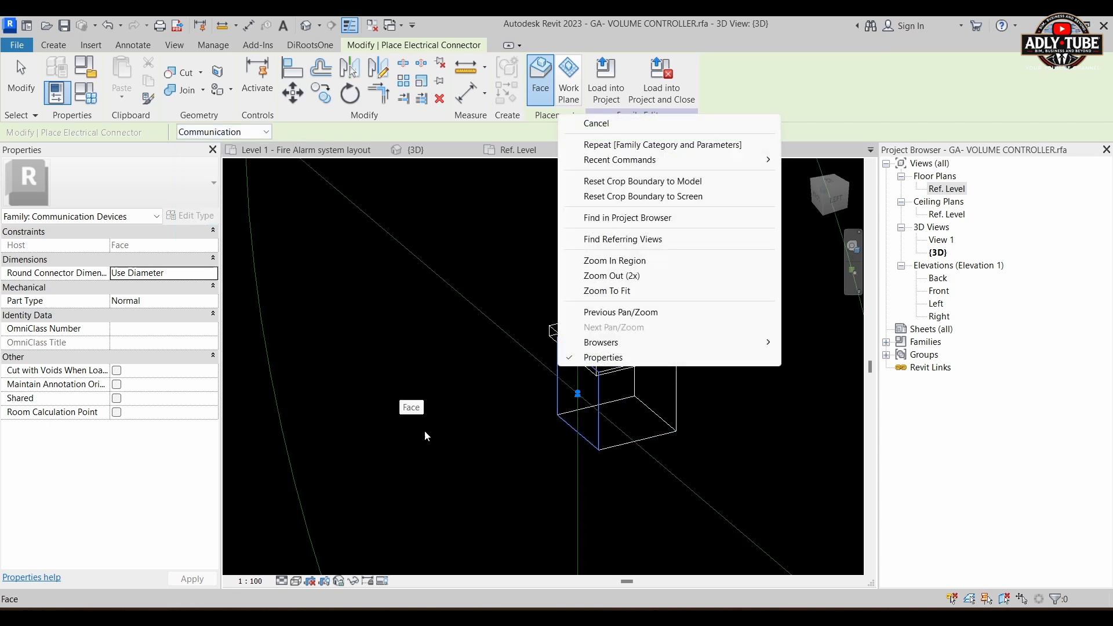
{"action": "key", "text": "Escape"}
{"action": "key", "text": "Escape"}
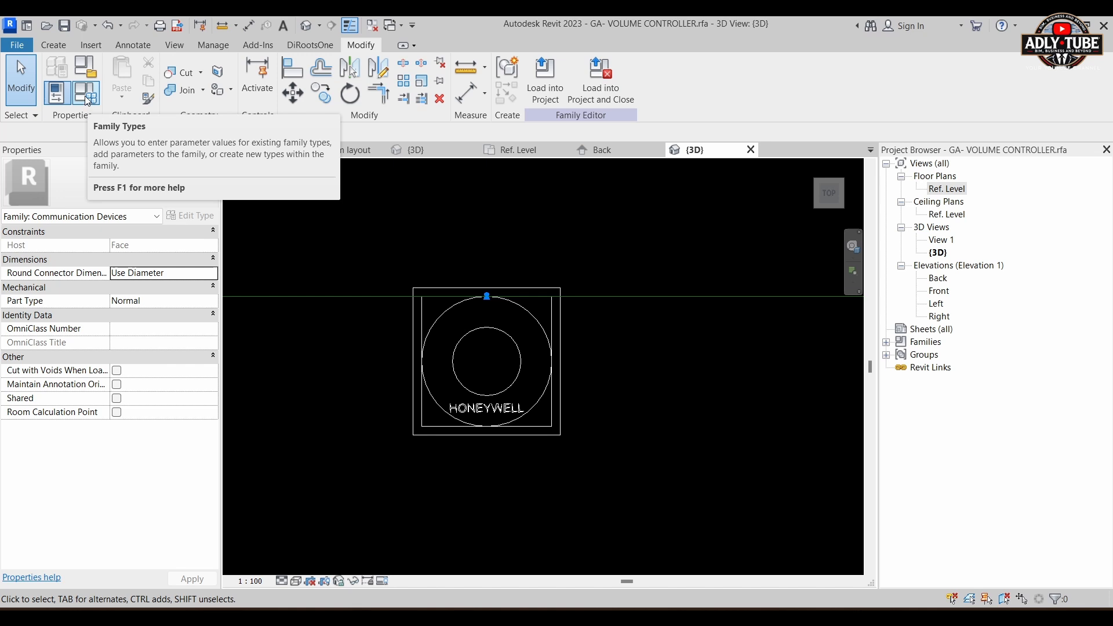
Step: Examine the connector's position on the box from above and in an isometric 3D view
{"action": "right_click", "coordinate": [88, 100]}
{"action": "left_click", "coordinate": [85, 92]}
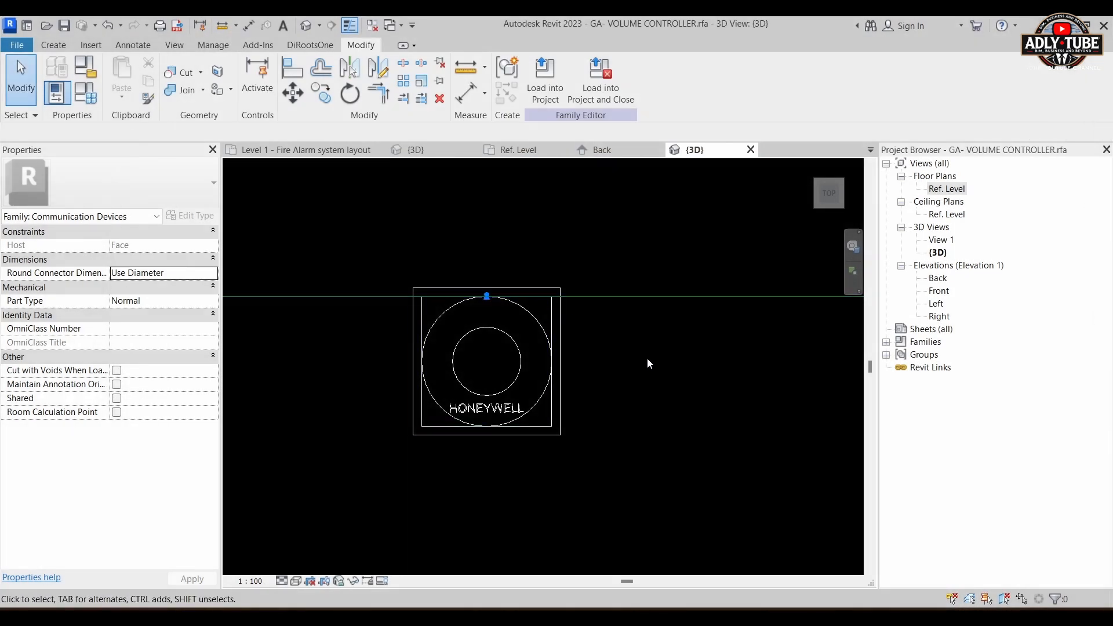
{"action": "scroll", "coordinate": [645, 444], "scroll_direction": "down", "scroll_amount": 2}
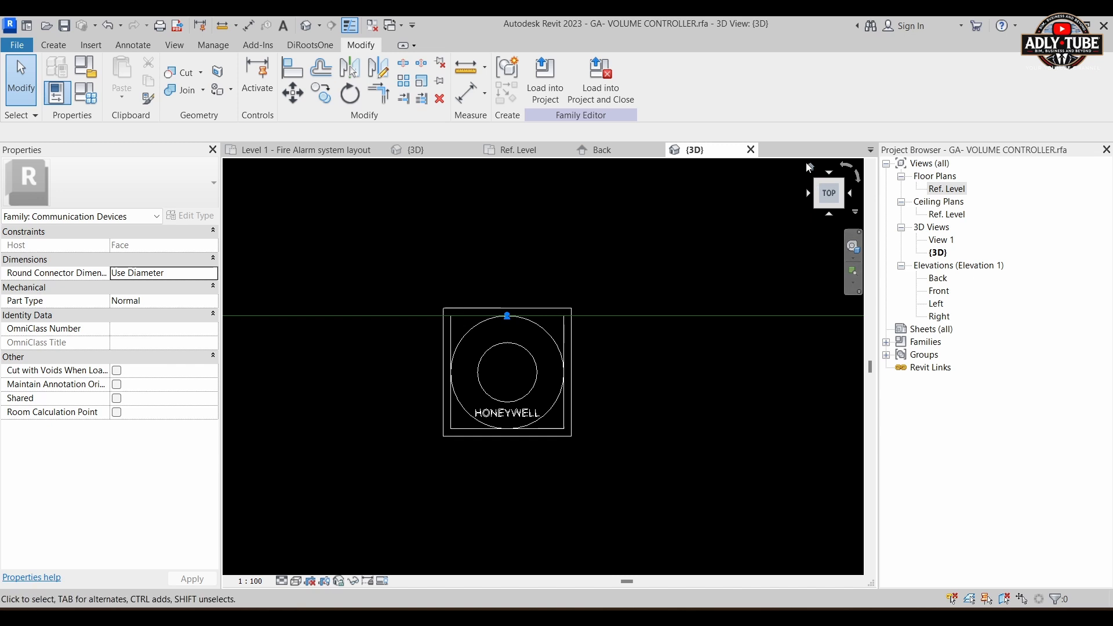
{"action": "left_click", "coordinate": [810, 169]}
{"action": "middle_click_drag", "start_coordinate": [476, 381], "coordinate": [499, 408]}
{"action": "scroll", "coordinate": [499, 408], "scroll_direction": "up", "scroll_amount": 4}
{"action": "scroll", "coordinate": [523, 353], "scroll_direction": "up", "scroll_amount": 5}
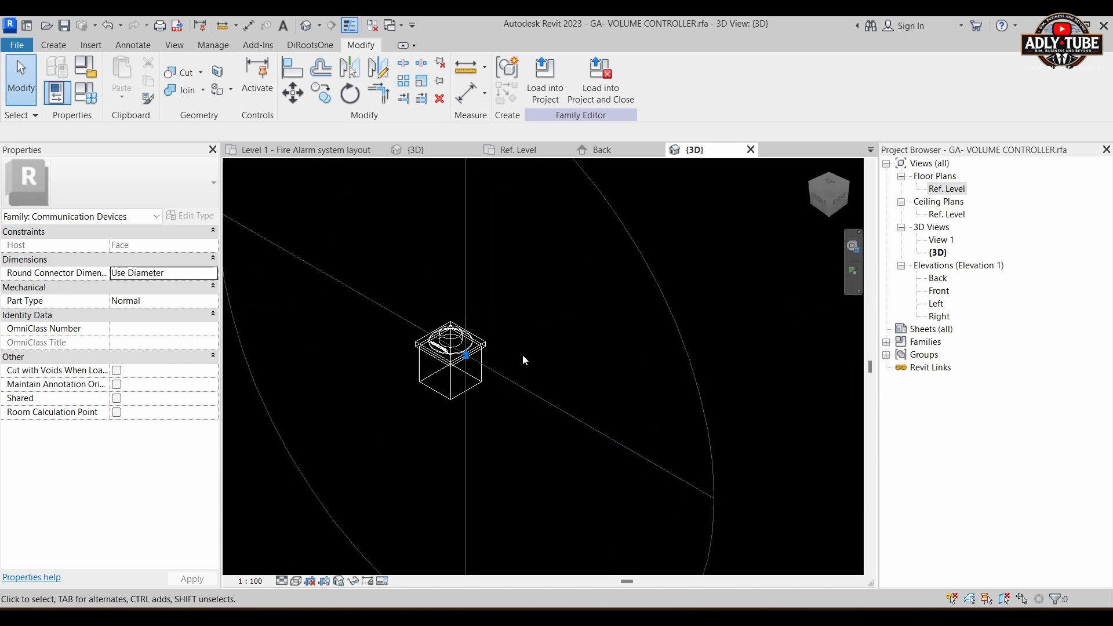
{"action": "middle_click_drag", "start_coordinate": [524, 351], "coordinate": [600, 443]}
{"action": "scroll", "coordinate": [569, 433], "scroll_direction": "up", "scroll_amount": 4}
{"action": "middle_click_drag", "start_coordinate": [311, 467], "coordinate": [313, 503], "text": "shift"}
{"action": "middle_click_drag", "start_coordinate": [386, 512], "coordinate": [582, 380], "text": "shift"}
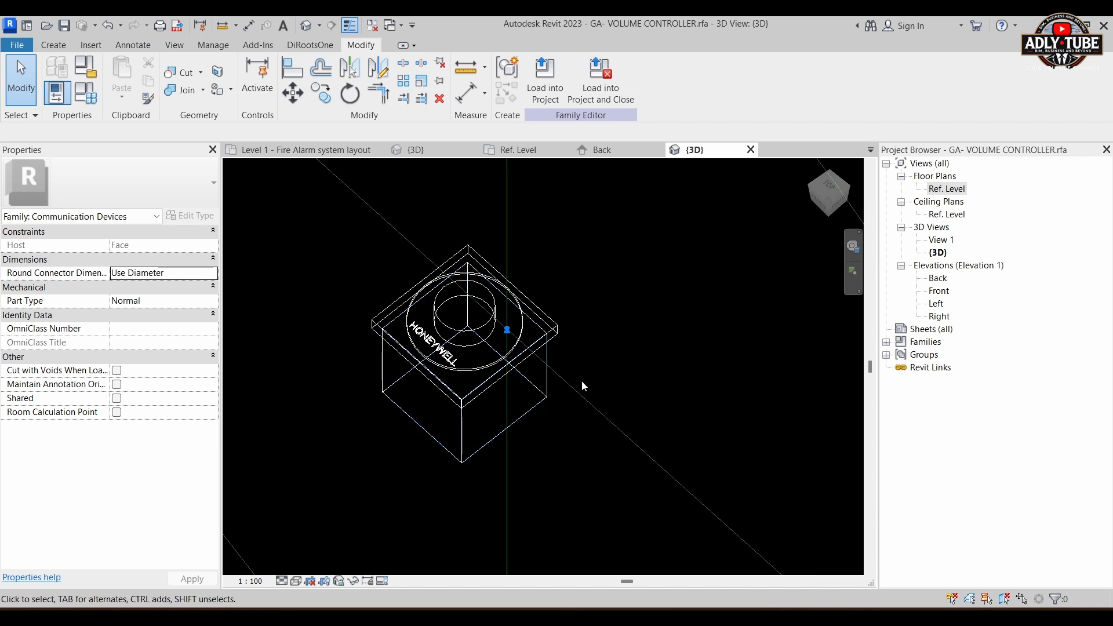
Step: Flex the plate in the family types by setting VOLUME CONTROL LENGTH and VOLUME CONTROL WIDTH to 96, applying each change
{"action": "left_click", "coordinate": [86, 93]}
{"action": "left_click_drag", "start_coordinate": [596, 54], "coordinate": [817, 56]}
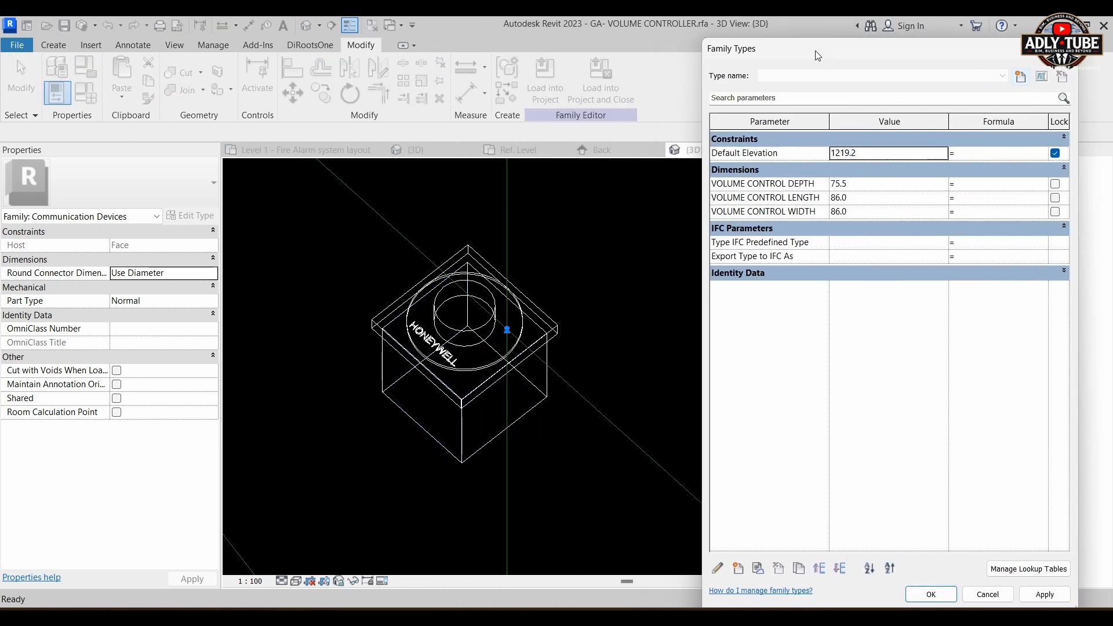
{"action": "left_click", "coordinate": [864, 198]}
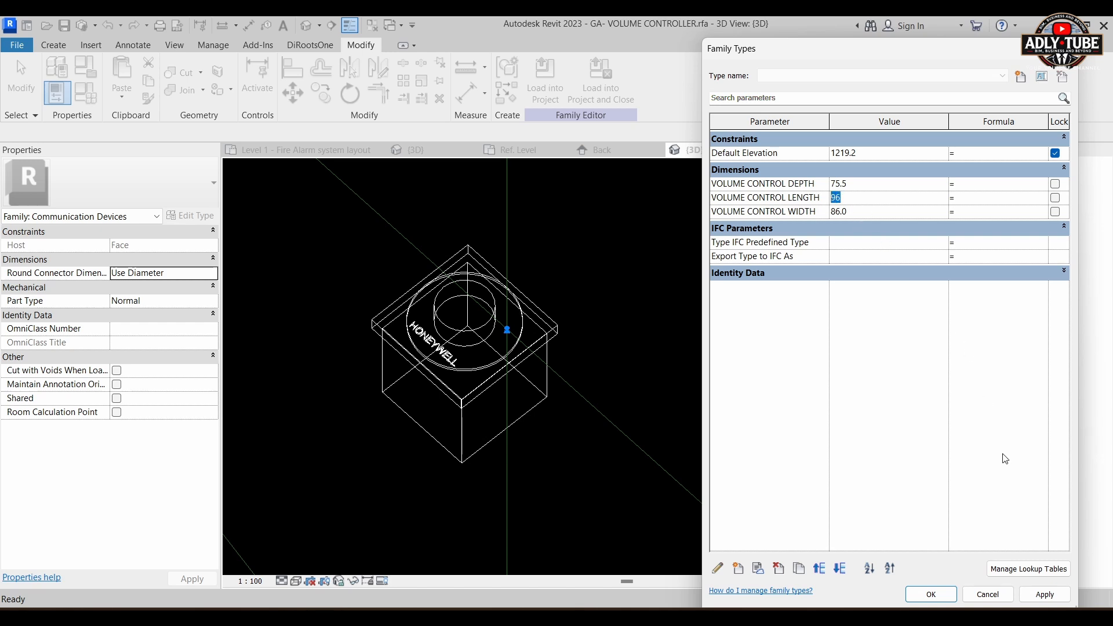
{"action": "left_click", "coordinate": [1044, 594]}
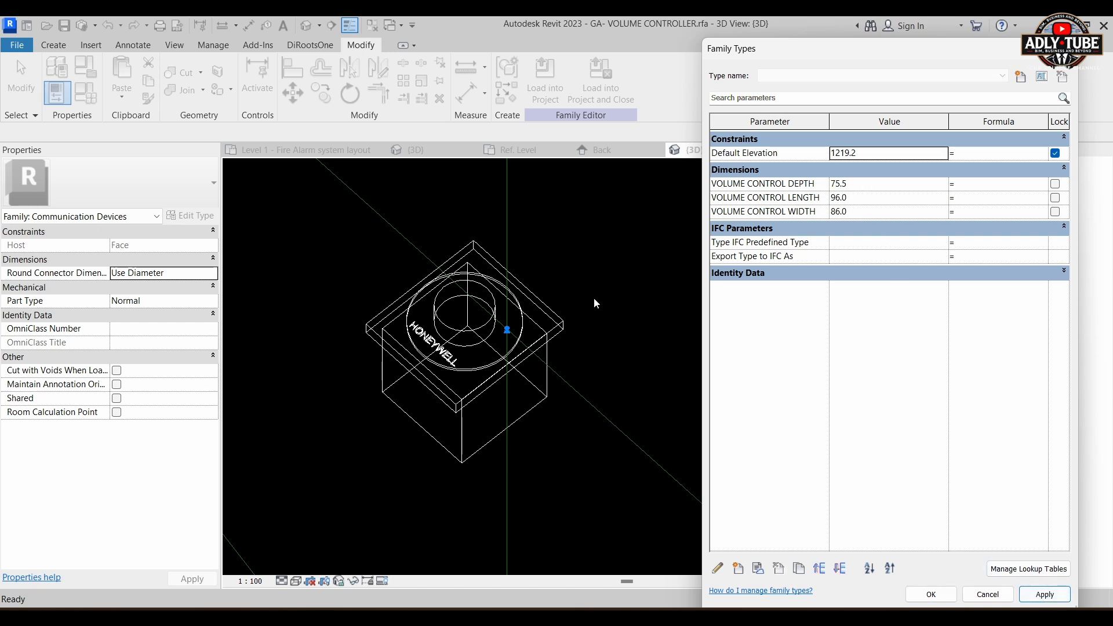
{"action": "left_click", "coordinate": [862, 212]}
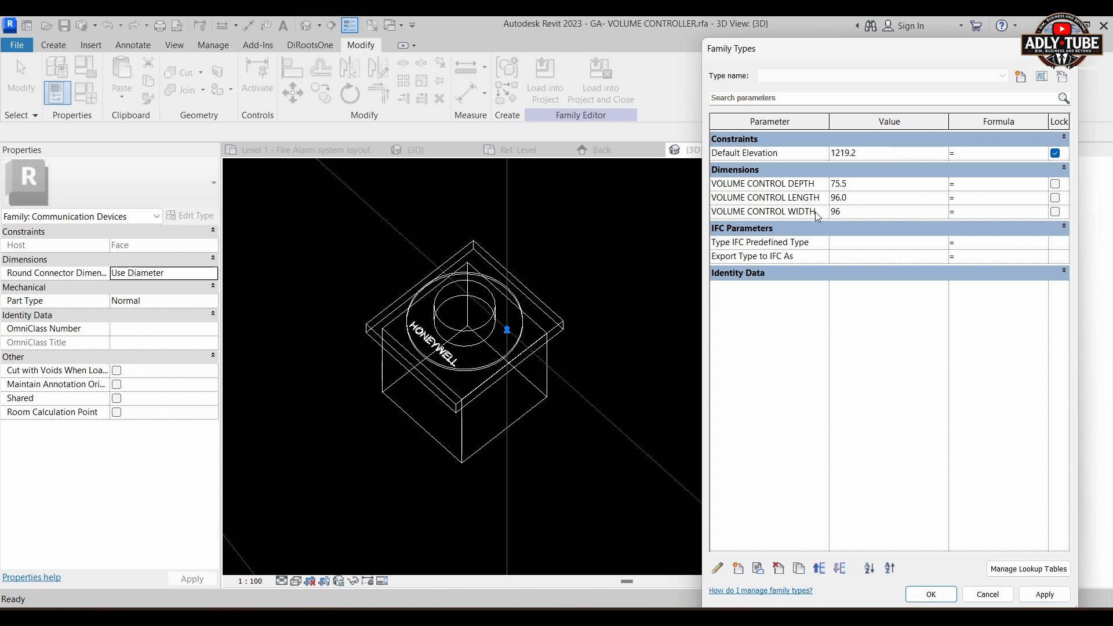
{"action": "type", "text": "96"}
{"action": "left_click", "coordinate": [1044, 594]}
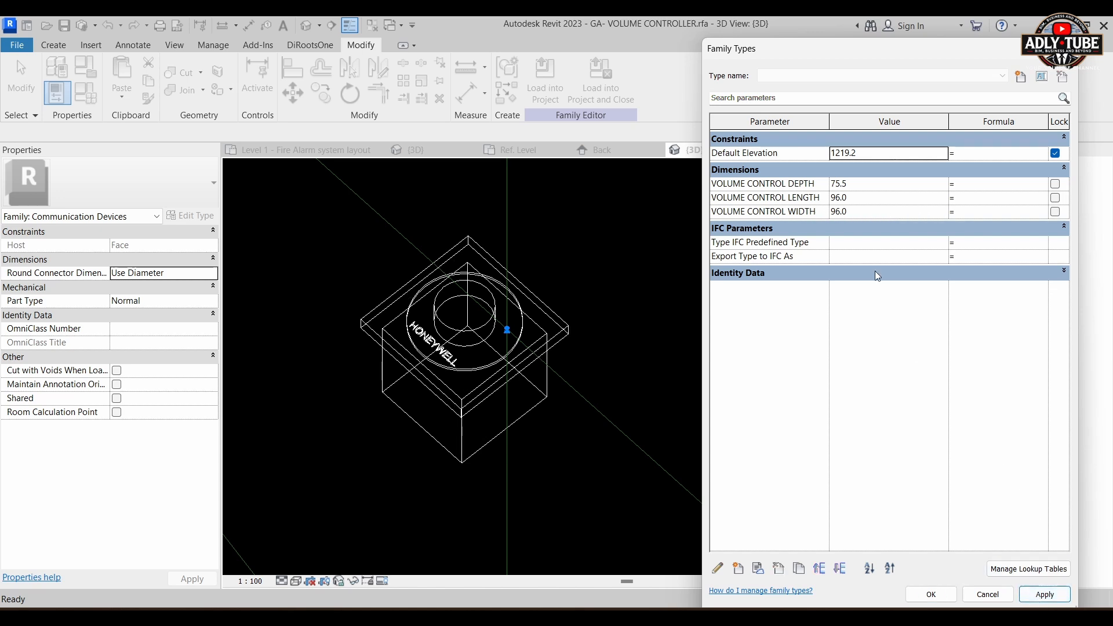
Step: Restore VOLUME CONTROL LENGTH and VOLUME CONTROL WIDTH to 86 and apply the values to the plate
{"action": "left_click", "coordinate": [878, 206]}
{"action": "double_click", "coordinate": [878, 207]}
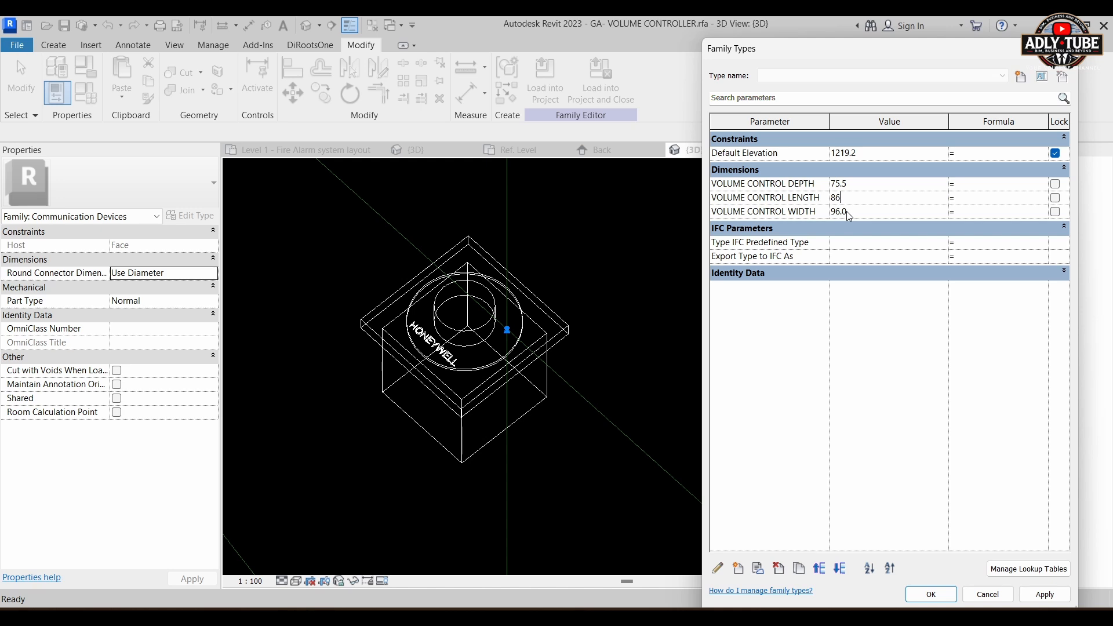
{"action": "type", "text": "86"}
{"action": "double_click", "coordinate": [878, 217]}
{"action": "left_click", "coordinate": [1035, 603]}
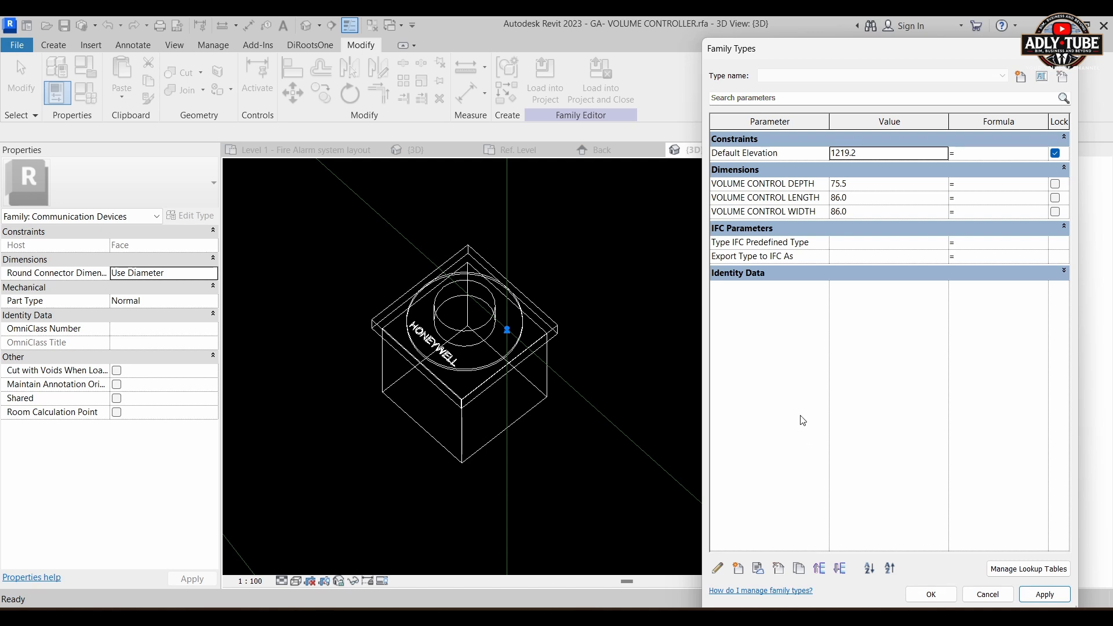
Step: Add the shared parameter Asset Type from the PA parameters group as an instance parameter grouped under Text
{"action": "left_click_drag", "start_coordinate": [744, 48], "coordinate": [647, 28]}
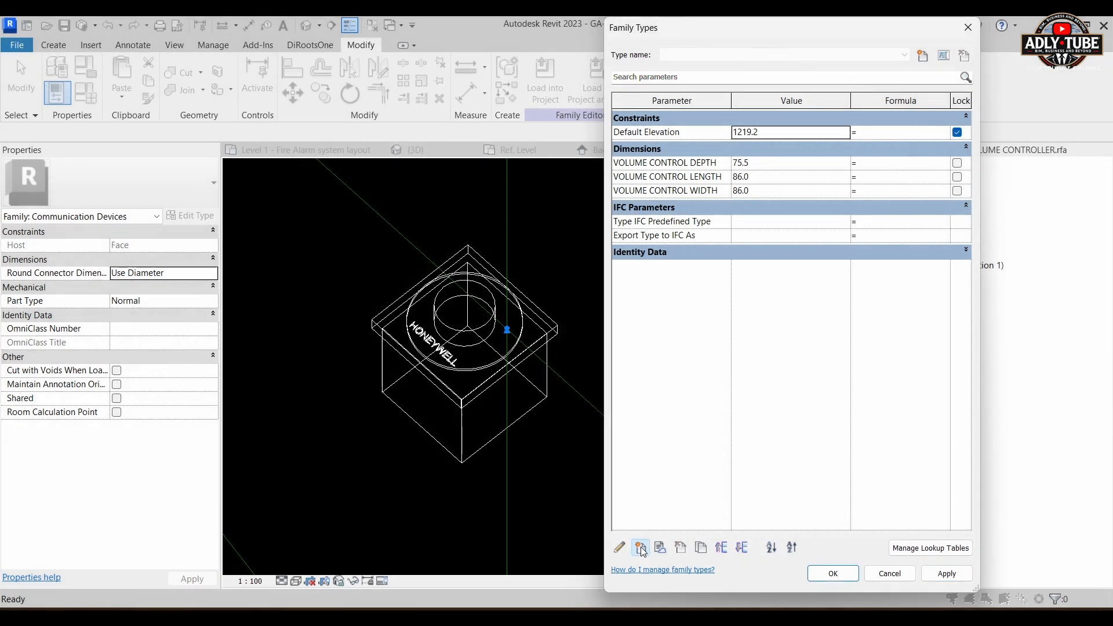
{"action": "left_click", "coordinate": [641, 548]}
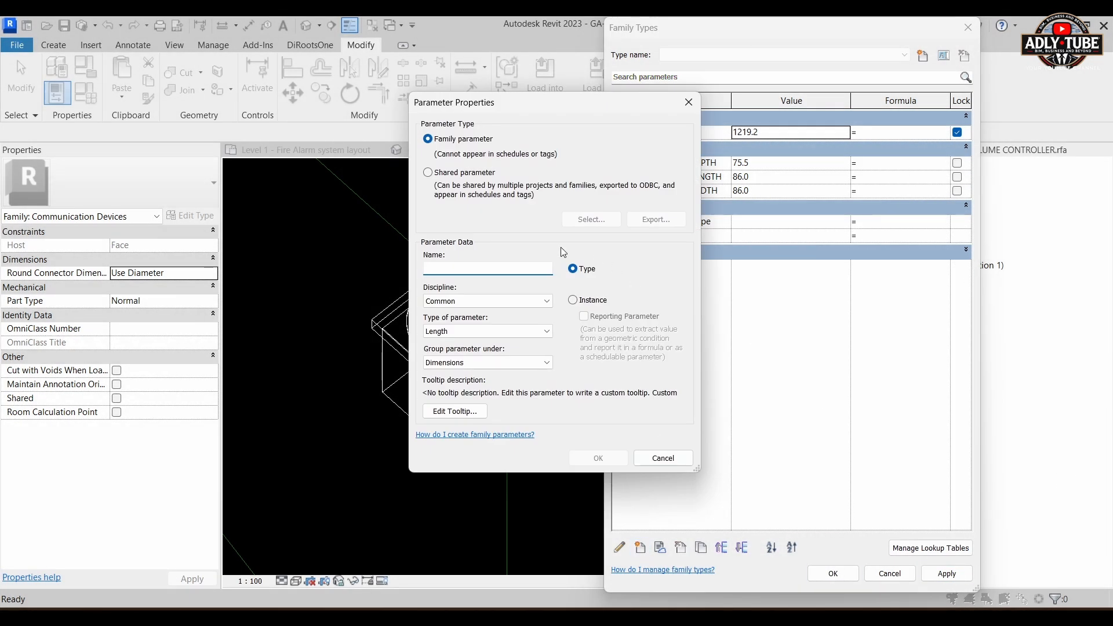
{"action": "left_click", "coordinate": [428, 172]}
{"action": "left_click", "coordinate": [586, 220]}
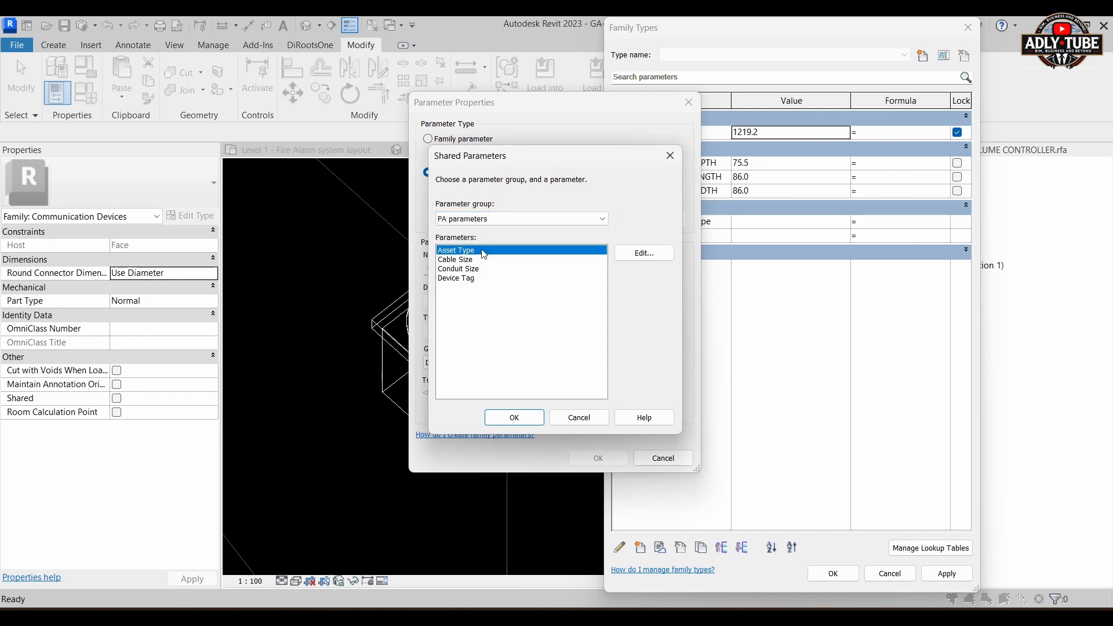
{"action": "left_click", "coordinate": [527, 416]}
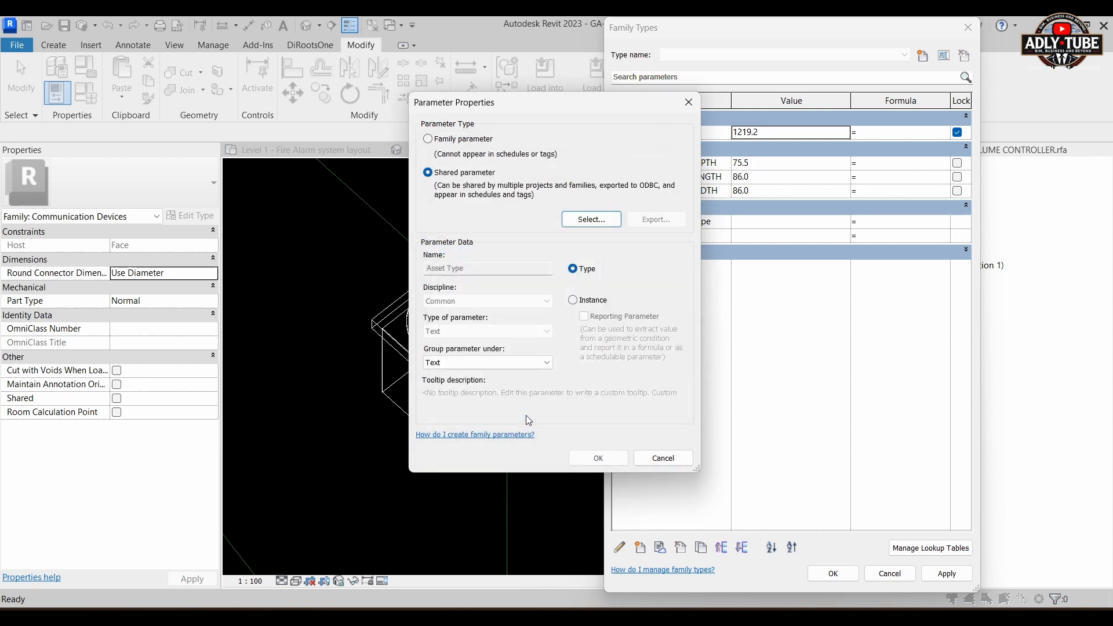
{"action": "left_click", "coordinate": [581, 304]}
{"action": "left_click", "coordinate": [598, 458]}
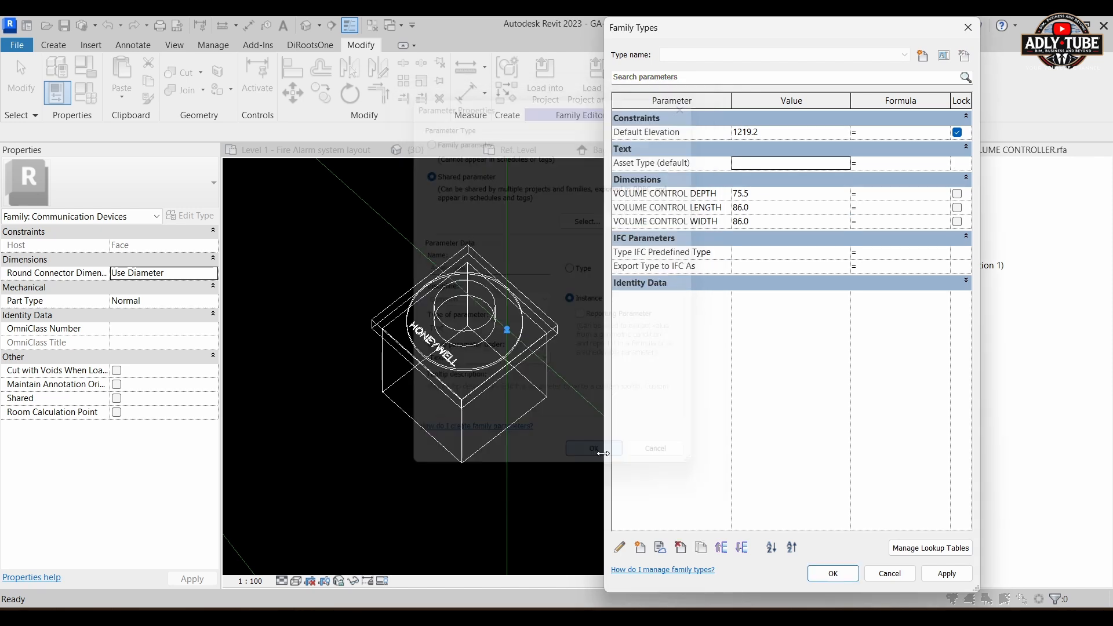
Step: Create another new family parameter and set its parameter type to Shared parameter
{"action": "left_click", "coordinate": [640, 548]}
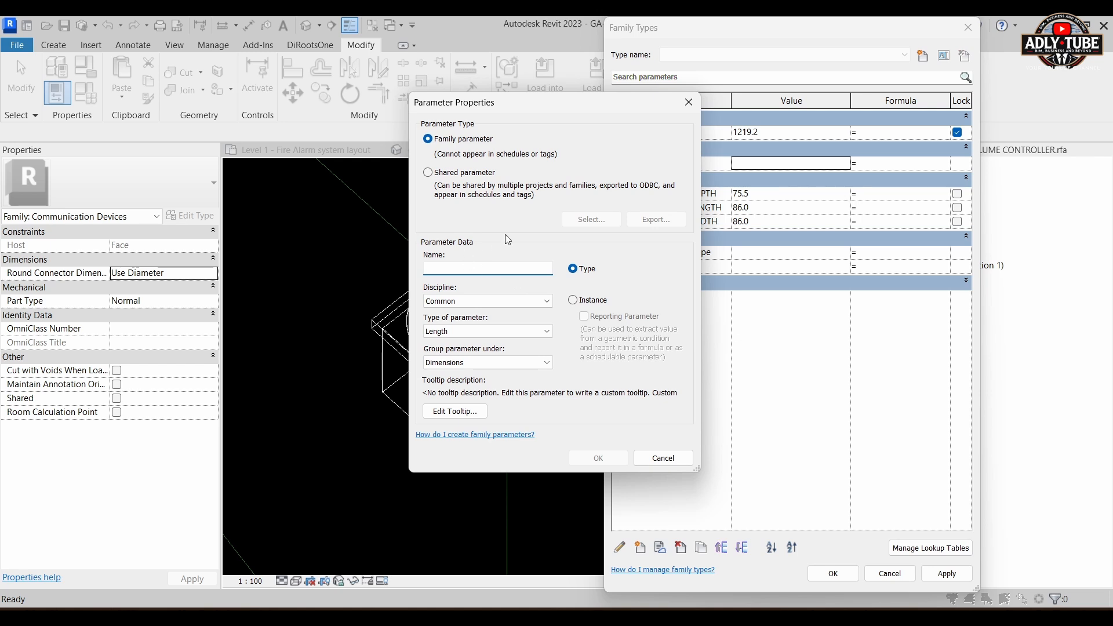
{"action": "left_click", "coordinate": [449, 172]}
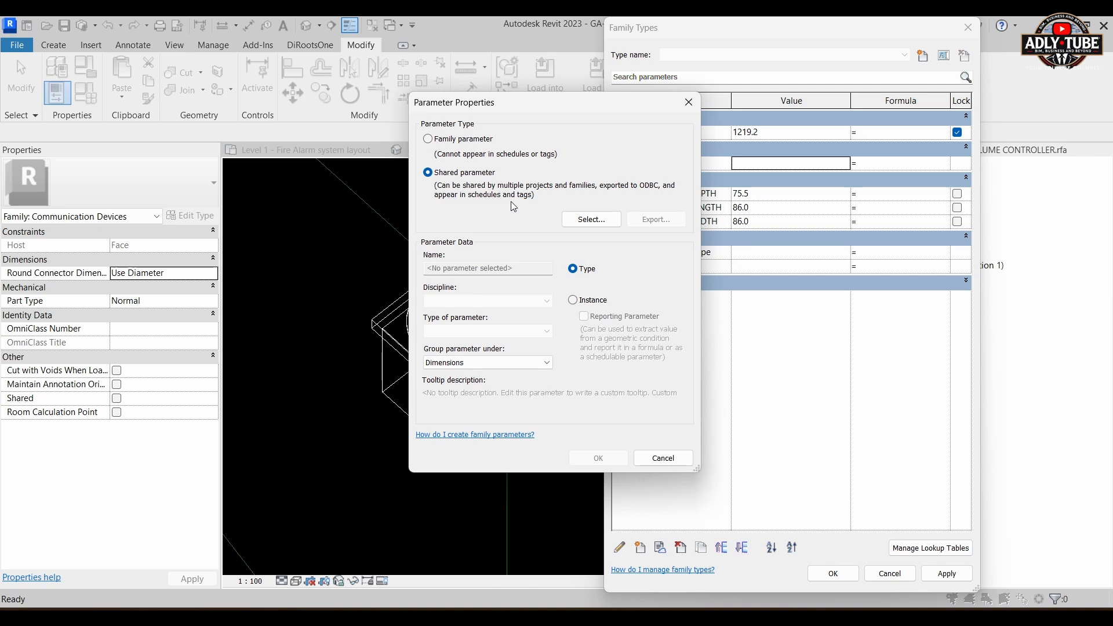
Step: Add the shared parameter Cable Size from the PA parameters group as an instance parameter grouped under Text
{"action": "left_click", "coordinate": [592, 219]}
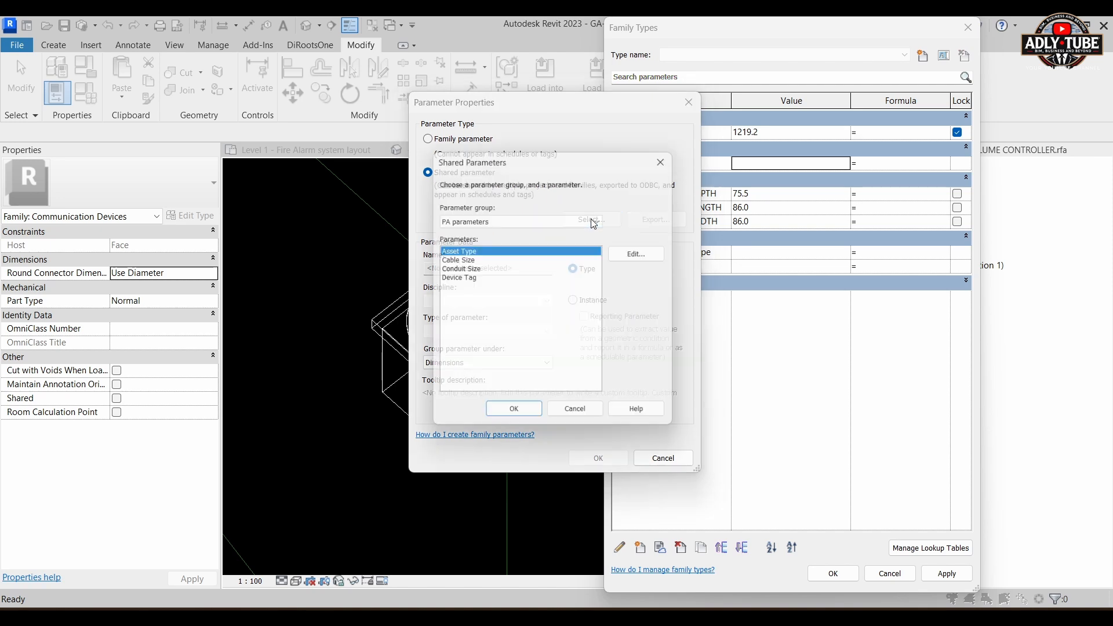
{"action": "left_click", "coordinate": [470, 261]}
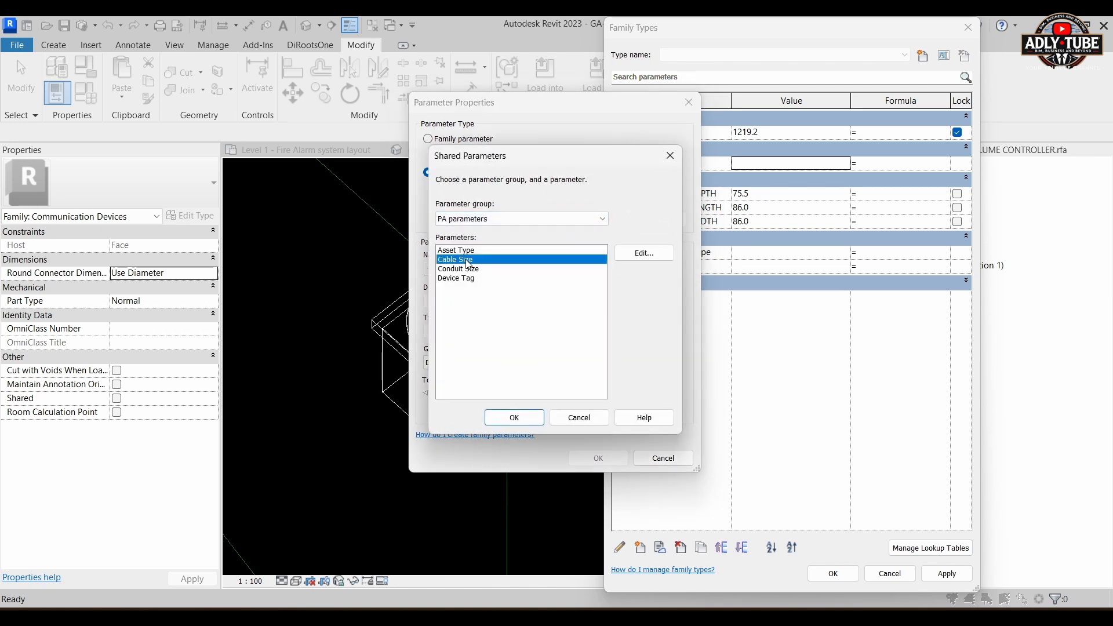
{"action": "left_click", "coordinate": [527, 418]}
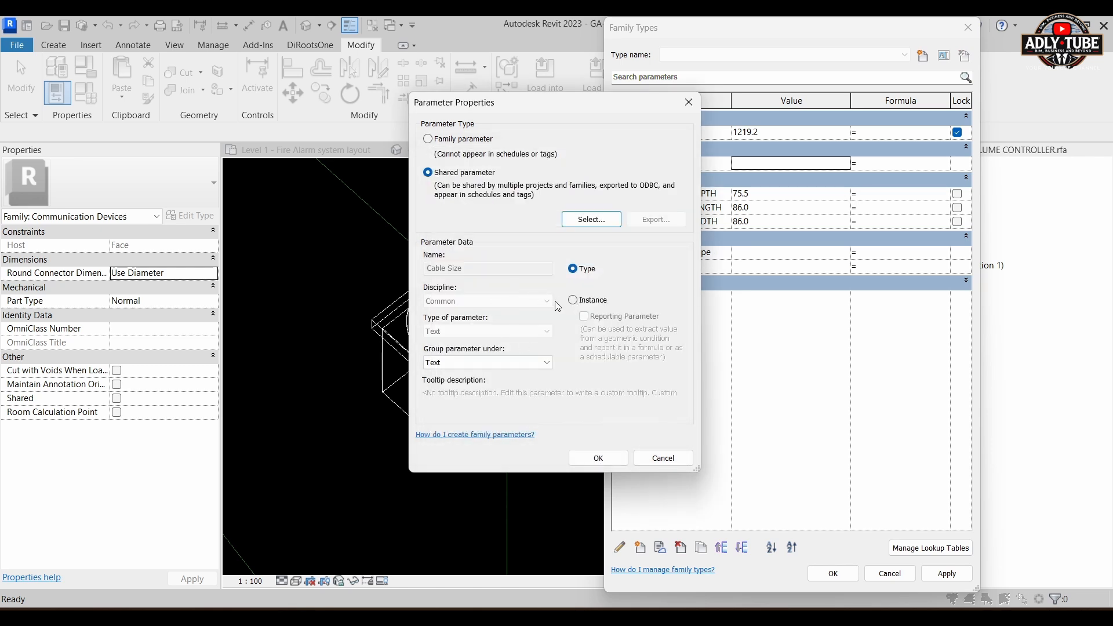
{"action": "left_click", "coordinate": [572, 300]}
{"action": "left_click", "coordinate": [577, 462]}
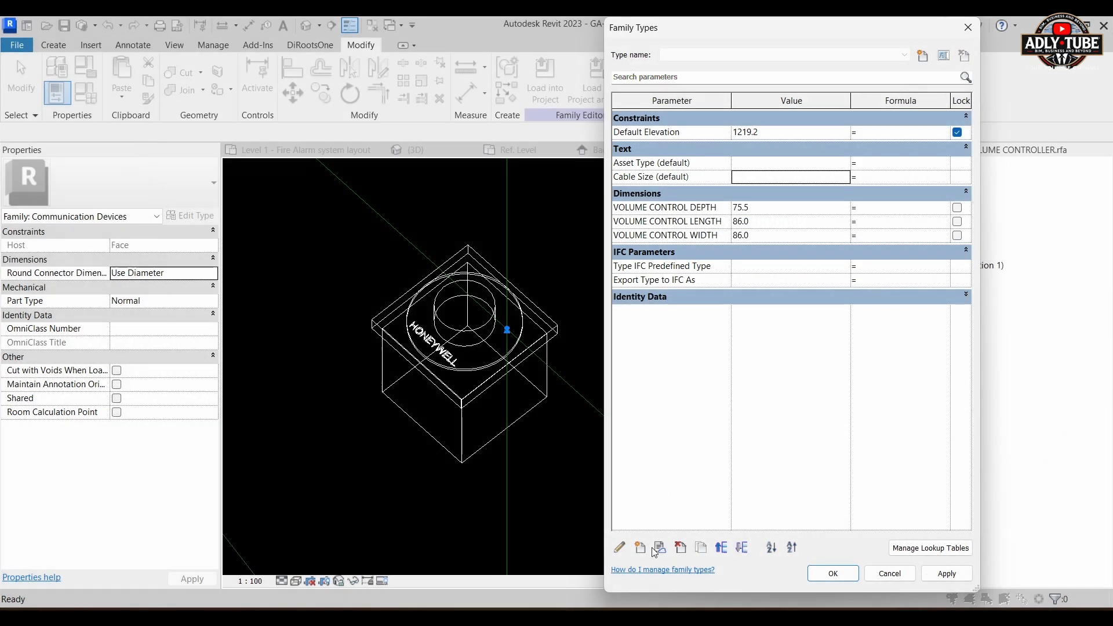
Step: Add the shared parameter Conduit Size from the PA parameters group as an instance parameter grouped under Text
{"action": "left_click", "coordinate": [640, 547]}
{"action": "left_click", "coordinate": [464, 173]}
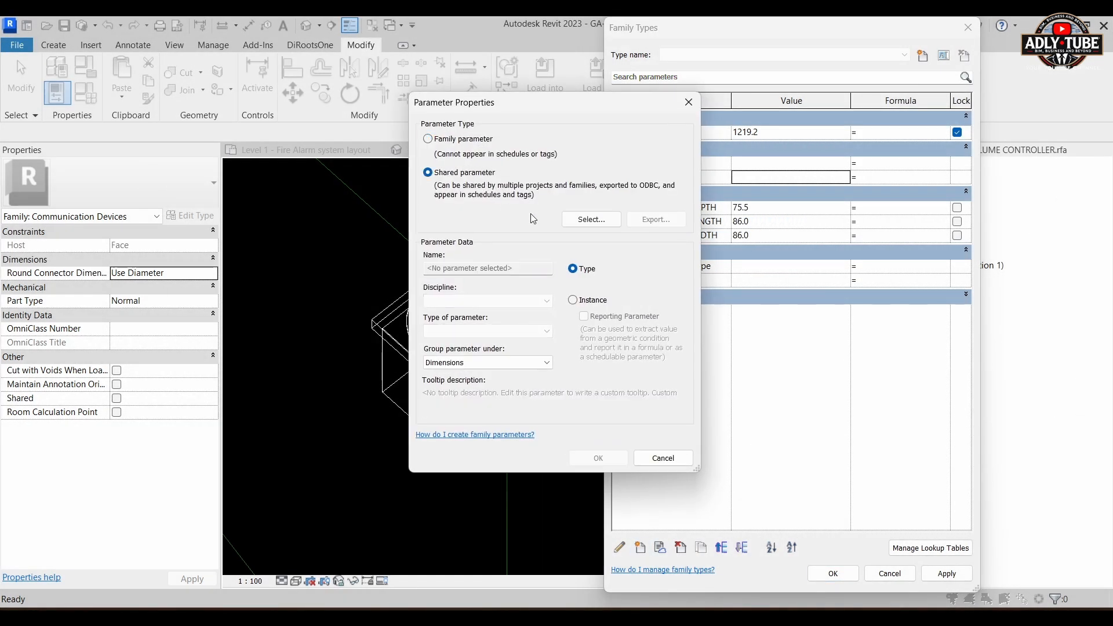
{"action": "left_click", "coordinate": [591, 219]}
{"action": "left_click", "coordinate": [467, 270]}
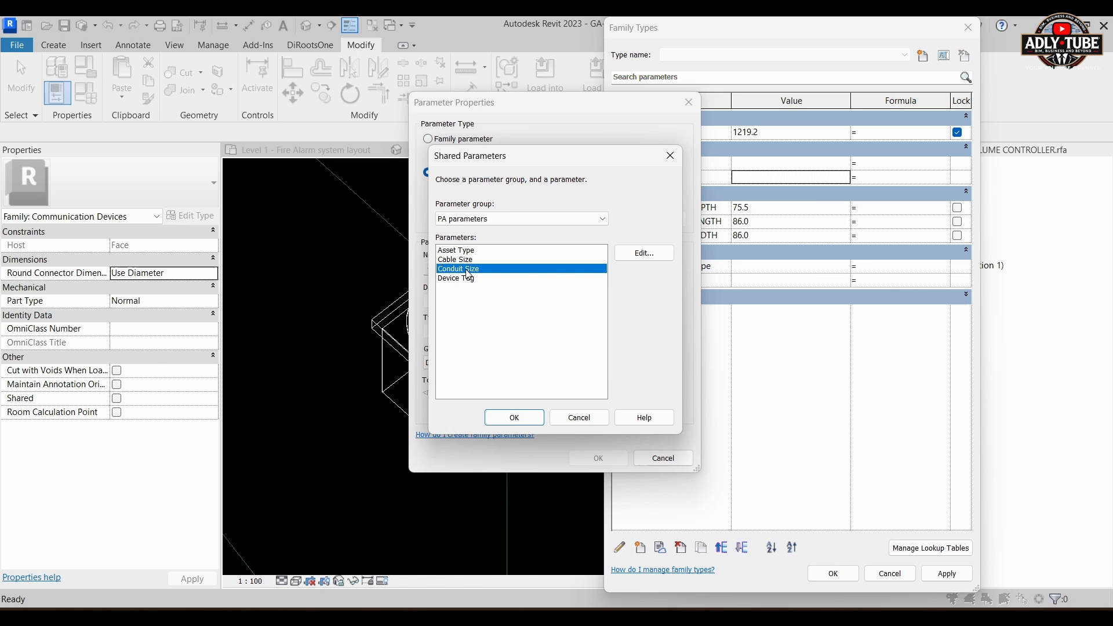
{"action": "left_click", "coordinate": [525, 418]}
{"action": "left_click", "coordinate": [588, 302]}
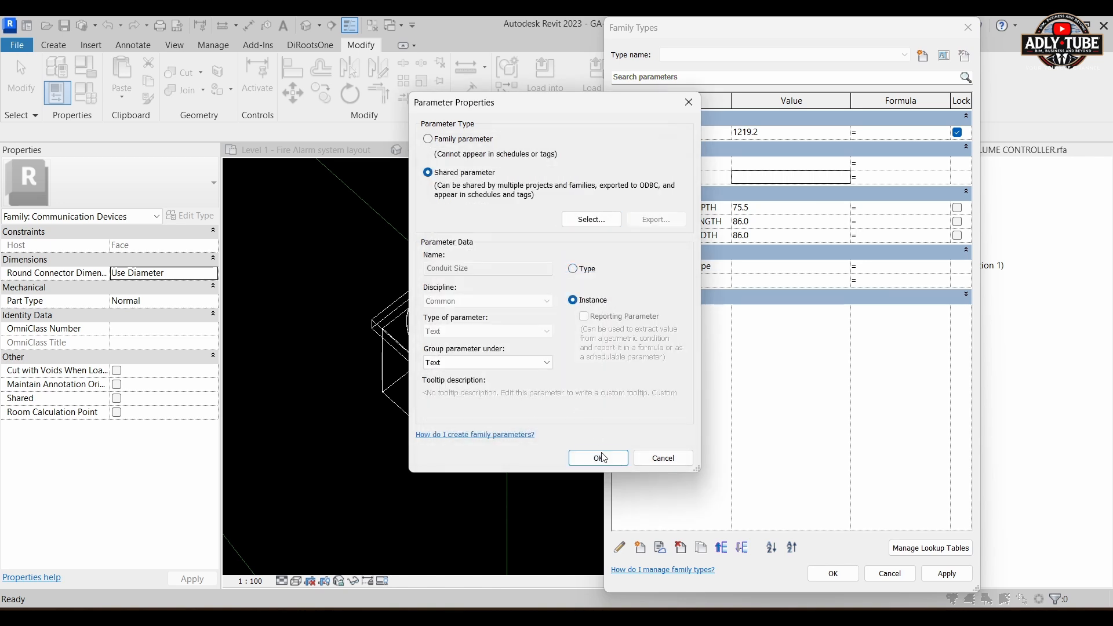
{"action": "left_click", "coordinate": [599, 458]}
Step: Add the shared parameter Device Tag as an instance parameter grouped under Text and accept the family types
{"action": "left_click", "coordinate": [642, 548]}
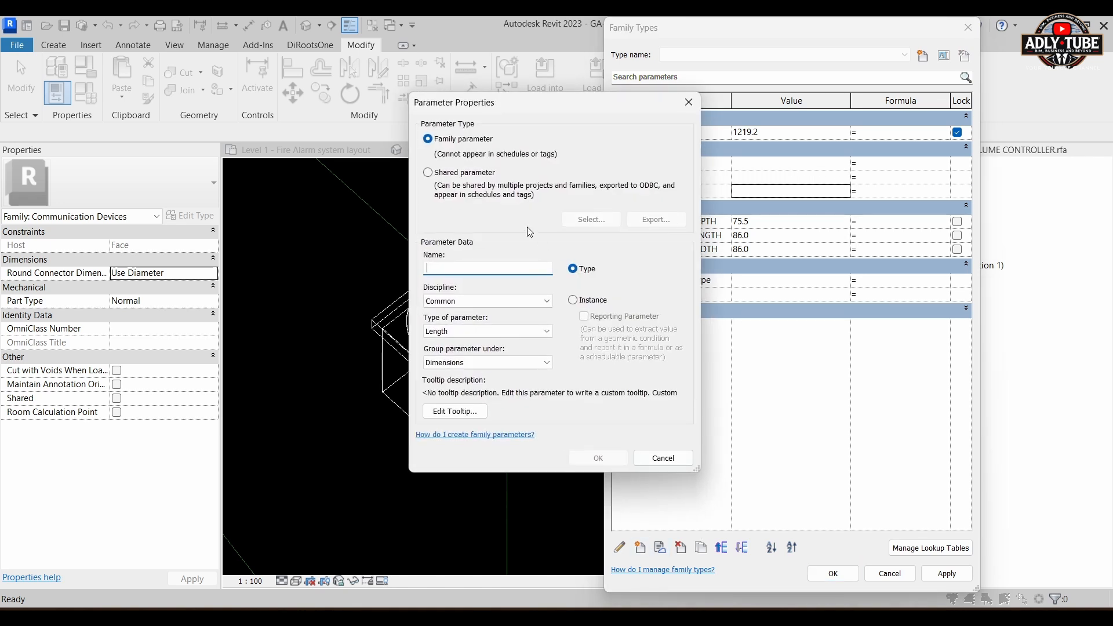
{"action": "left_click", "coordinate": [463, 173]}
{"action": "left_click", "coordinate": [591, 219]}
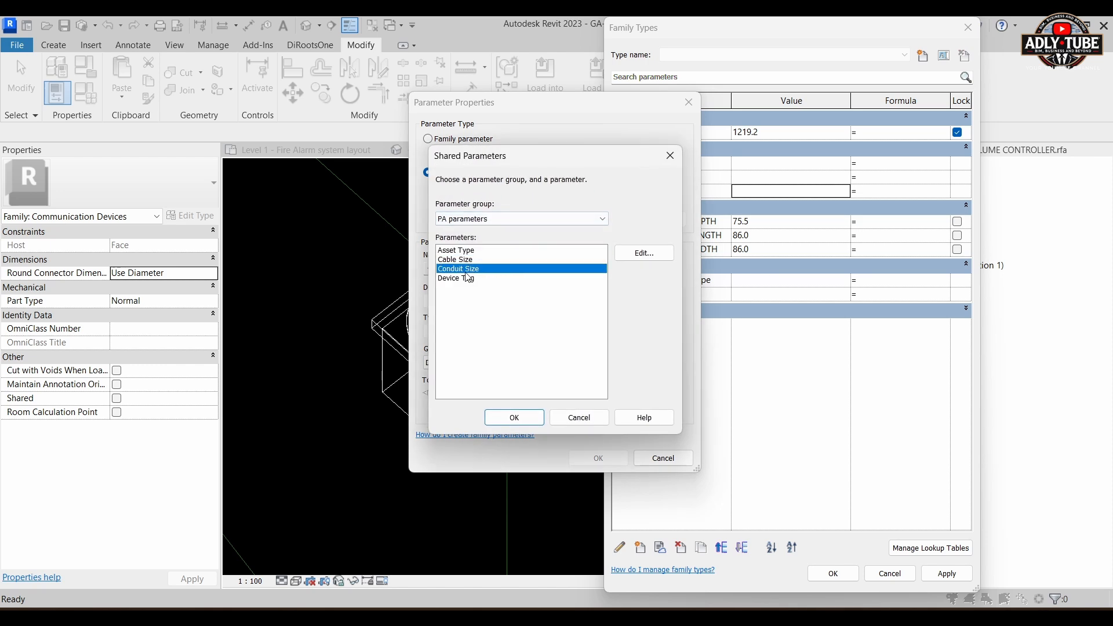
{"action": "left_click", "coordinate": [466, 279]}
{"action": "left_click", "coordinate": [514, 417]}
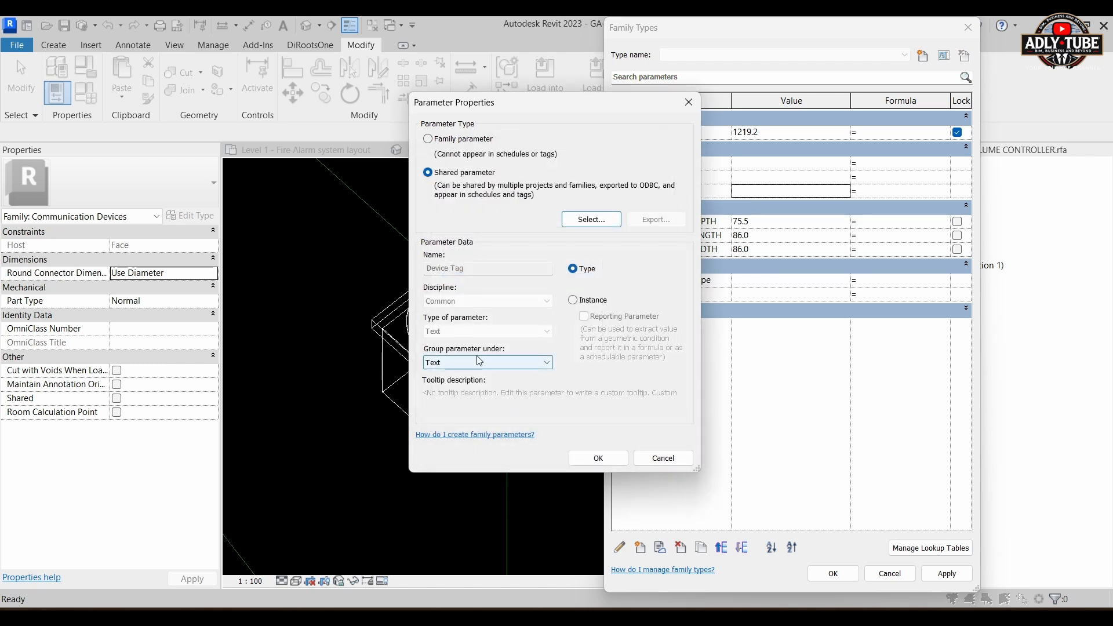
{"action": "left_click", "coordinate": [572, 300]}
{"action": "left_click", "coordinate": [602, 459]}
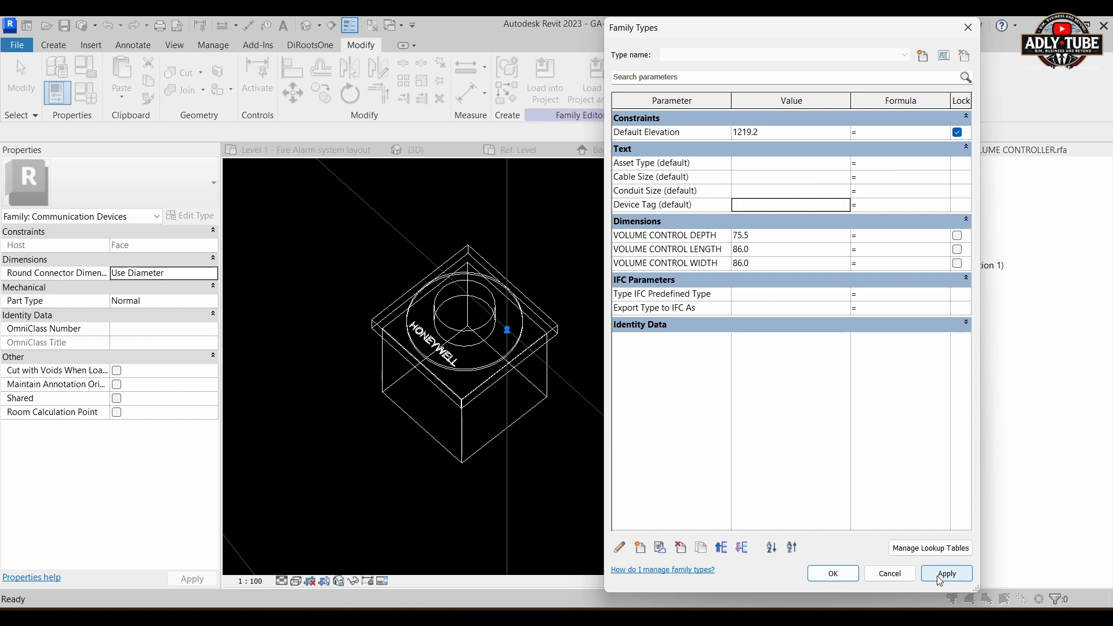
{"action": "left_click", "coordinate": [836, 576]}
Step: View the volume controller from above in 3D and open its Ref. Level floor plan
{"action": "scroll", "coordinate": [663, 349], "scroll_direction": "down", "scroll_amount": 1}
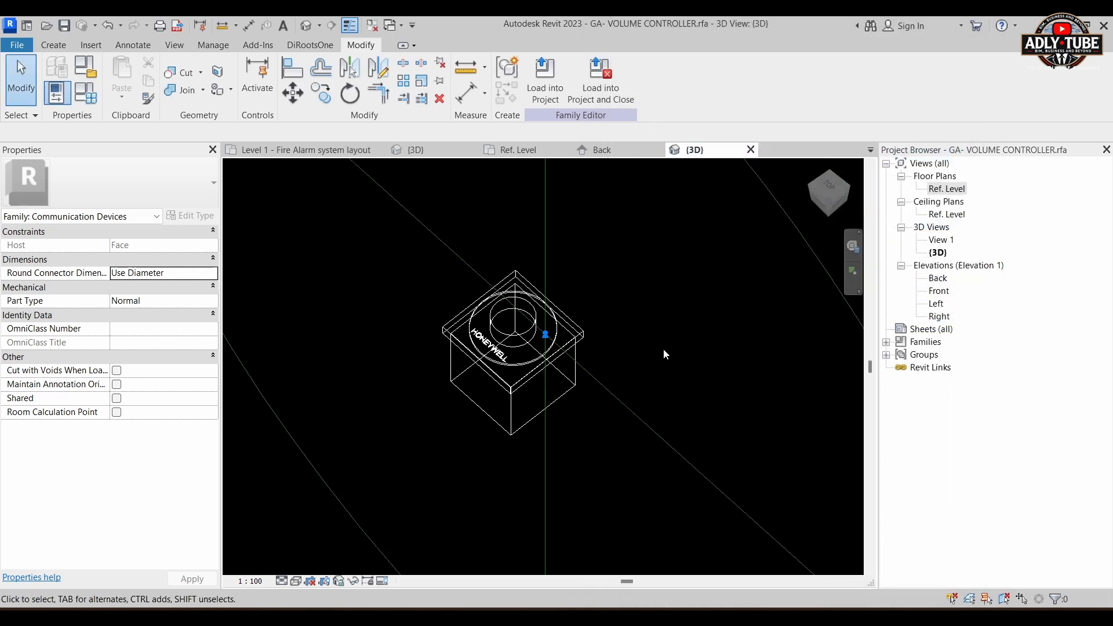
{"action": "middle_click_drag", "start_coordinate": [381, 371], "coordinate": [586, 512], "text": "shift"}
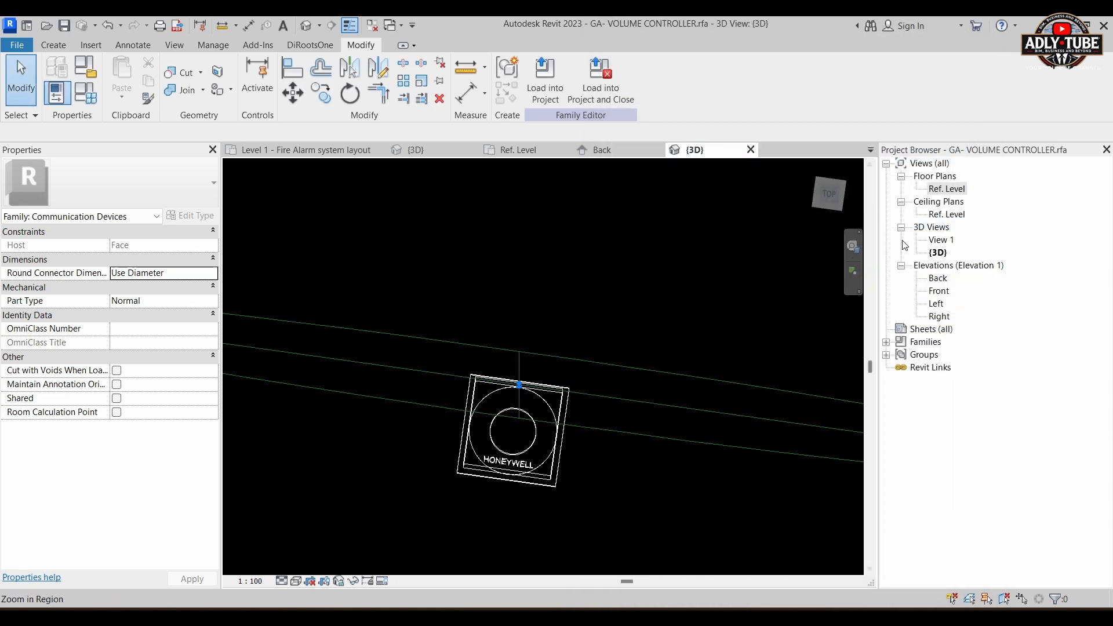
{"action": "double_click", "coordinate": [948, 189]}
{"action": "scroll", "coordinate": [558, 350], "scroll_direction": "up", "scroll_amount": 4}
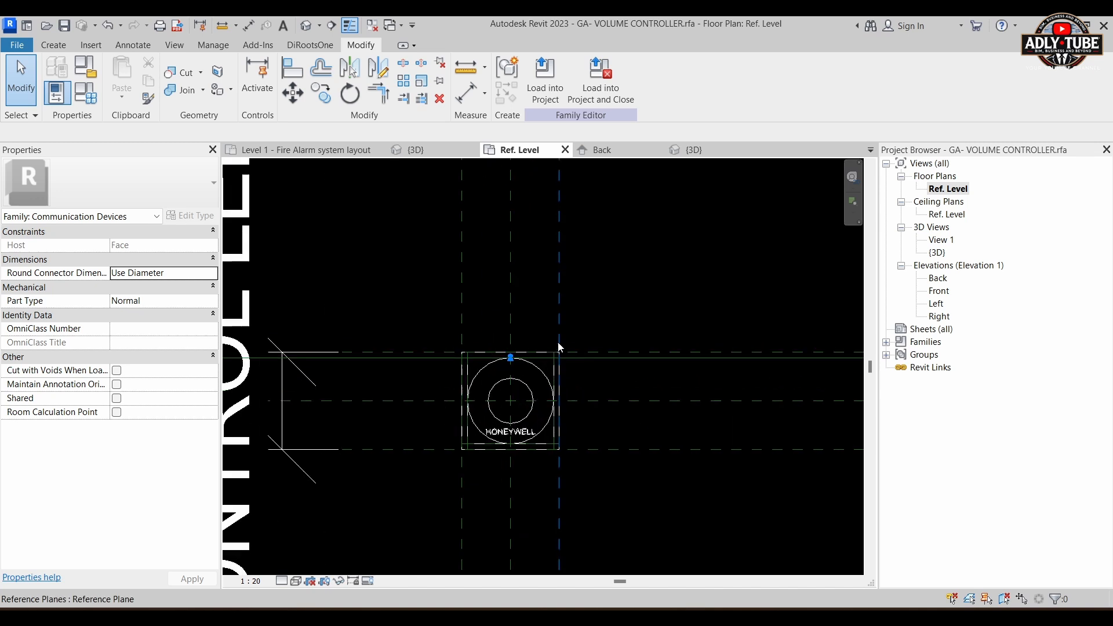
{"action": "middle_click_drag", "start_coordinate": [616, 284], "coordinate": [671, 259]}
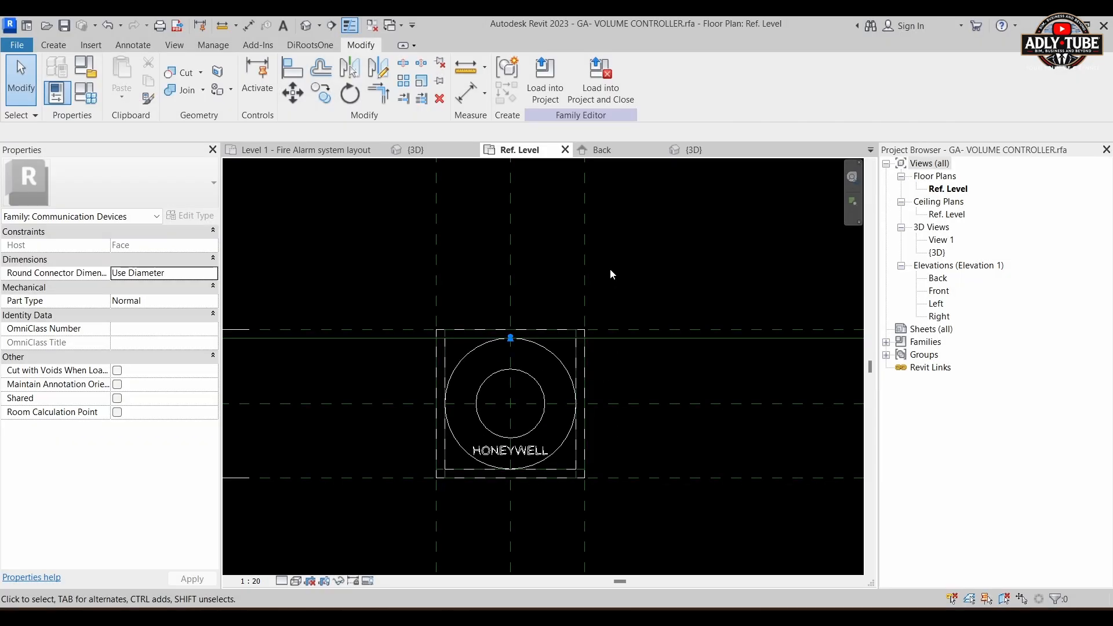
Step: Create a new family from the Metric Detail Item.rft template in the English templates folder
{"action": "left_click", "coordinate": [20, 48]}
{"action": "mouse_move", "coordinate": [93, 113]}
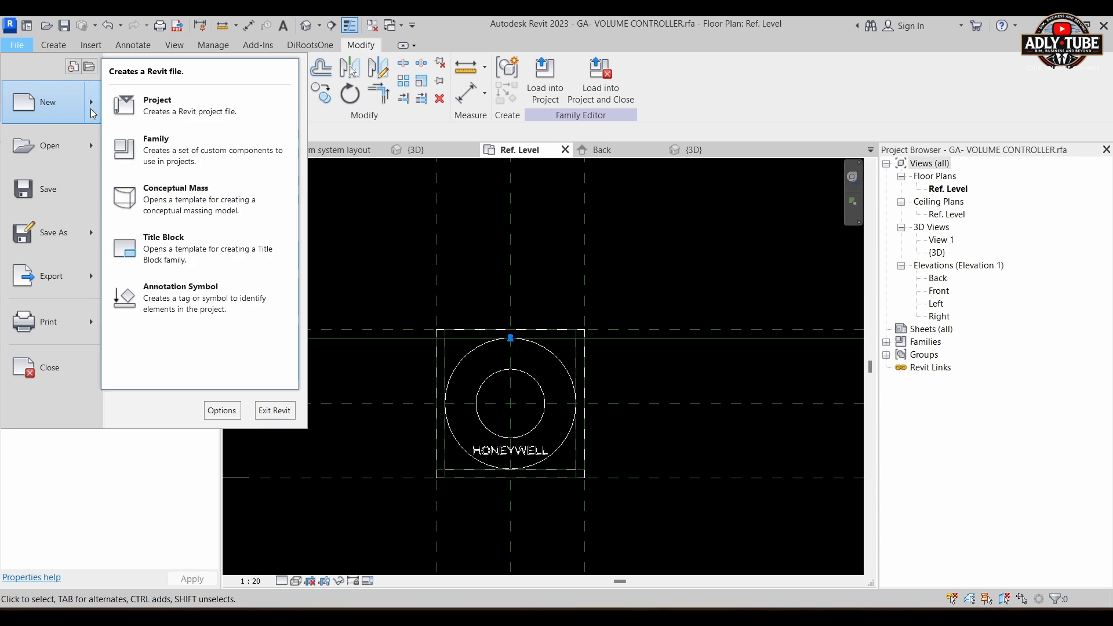
{"action": "left_click", "coordinate": [154, 149]}
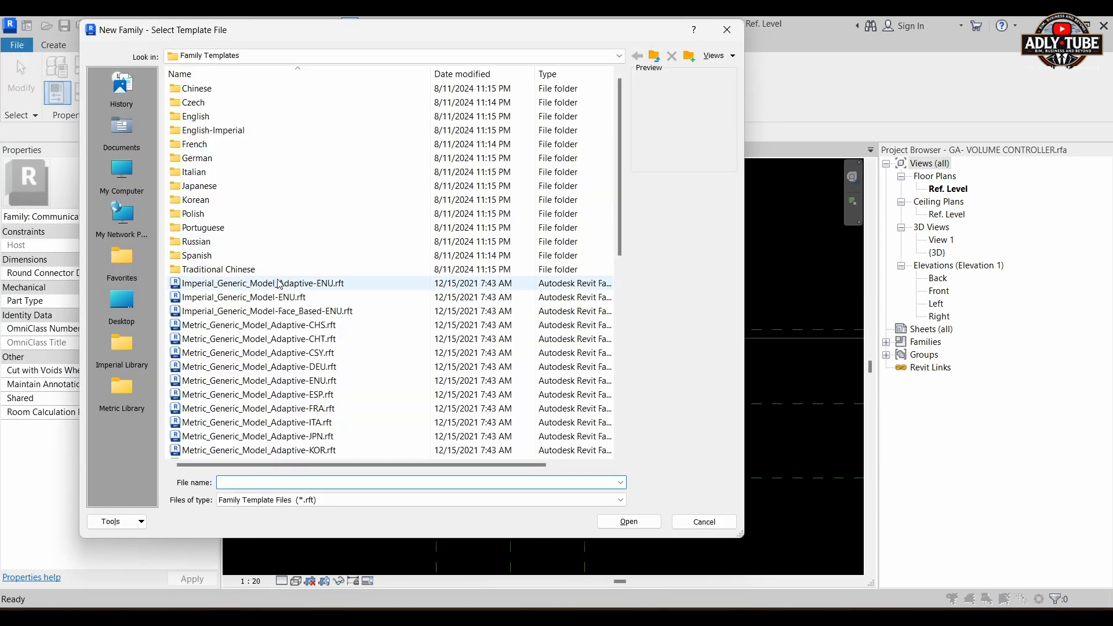
{"action": "double_click", "coordinate": [194, 116]}
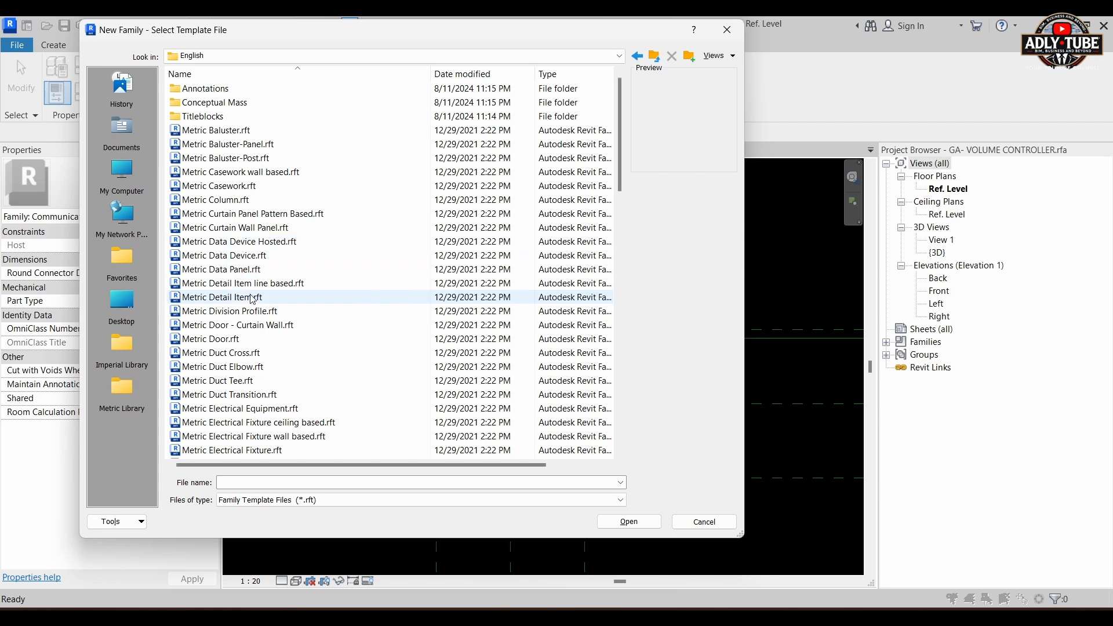
{"action": "scroll", "coordinate": [253, 299], "scroll_direction": "down", "scroll_amount": 2}
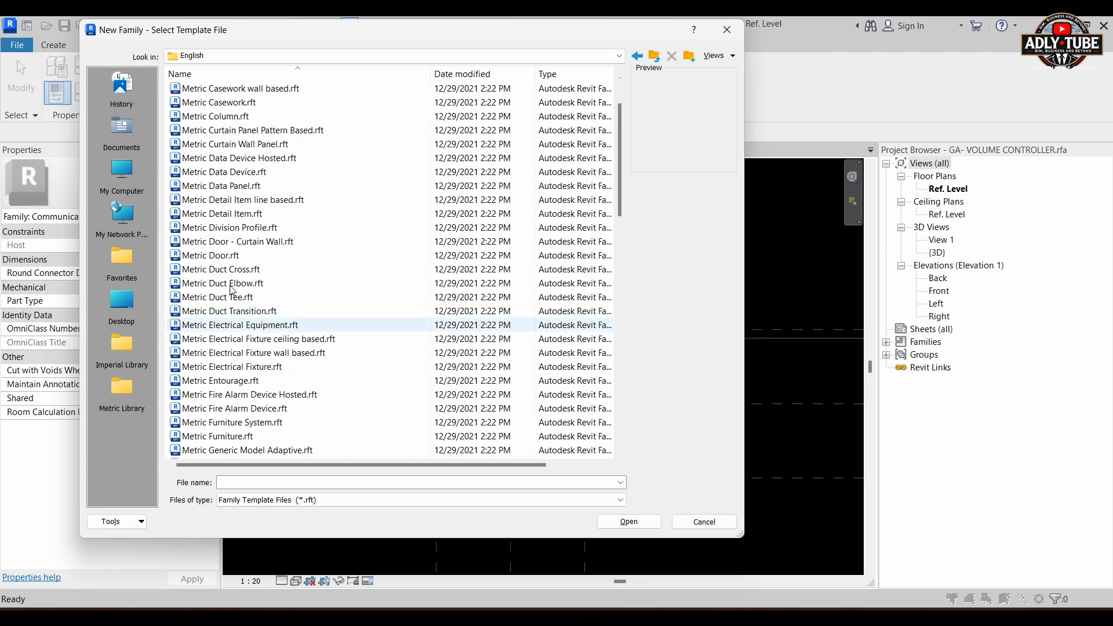
{"action": "scroll", "coordinate": [233, 290], "scroll_direction": "up", "scroll_amount": 2}
{"action": "left_click", "coordinate": [225, 230]}
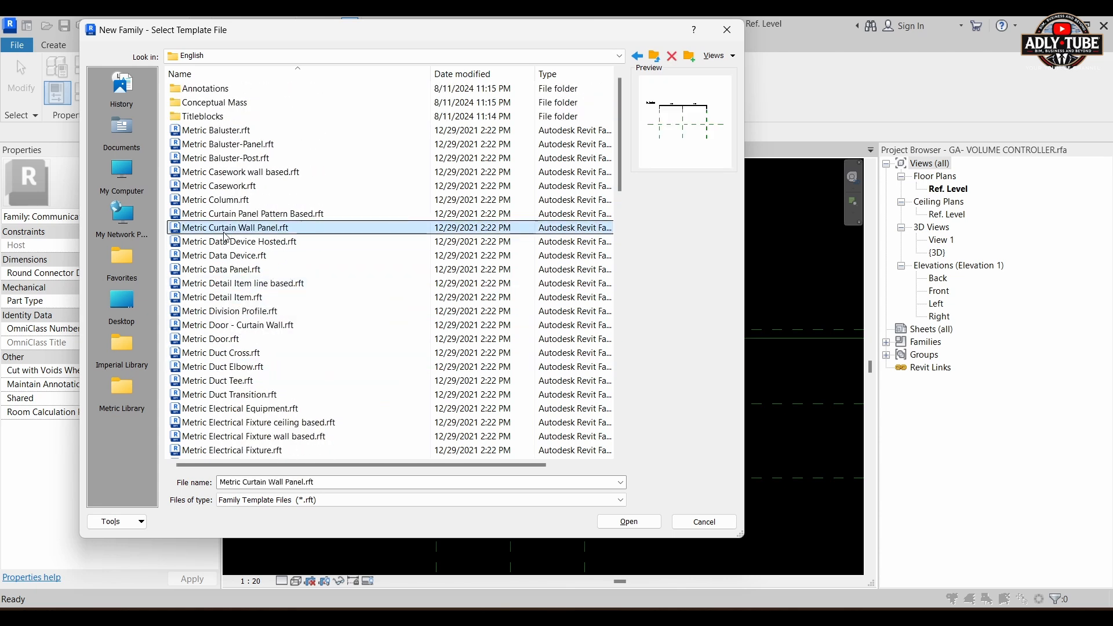
{"action": "left_click", "coordinate": [226, 241]}
{"action": "scroll", "coordinate": [232, 235], "scroll_direction": "down", "scroll_amount": 2}
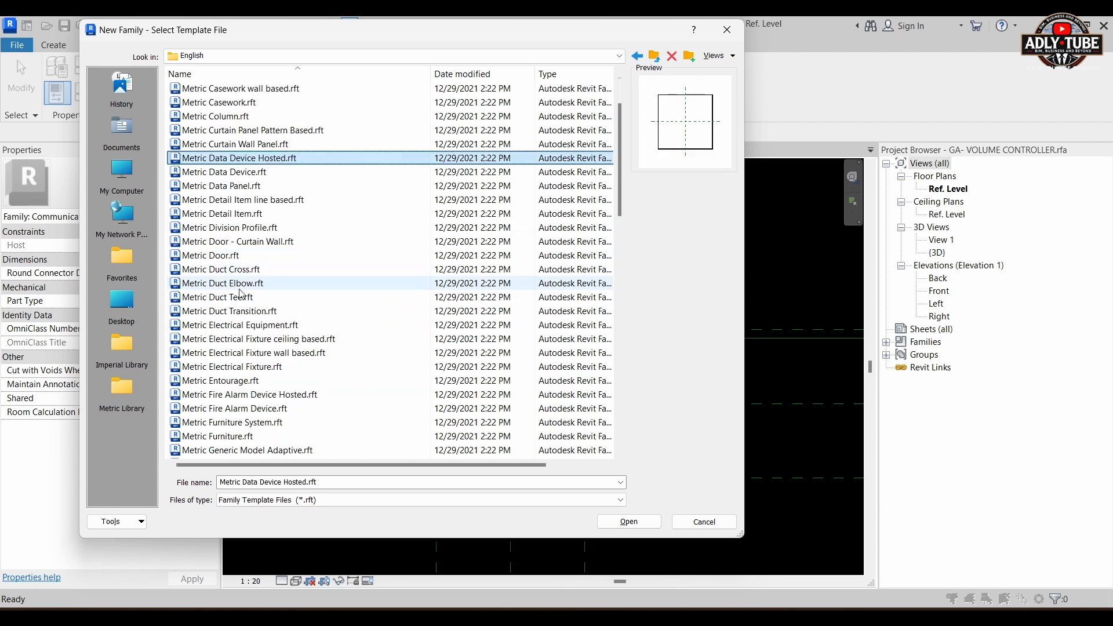
{"action": "left_click", "coordinate": [235, 213]}
{"action": "left_click", "coordinate": [614, 522]}
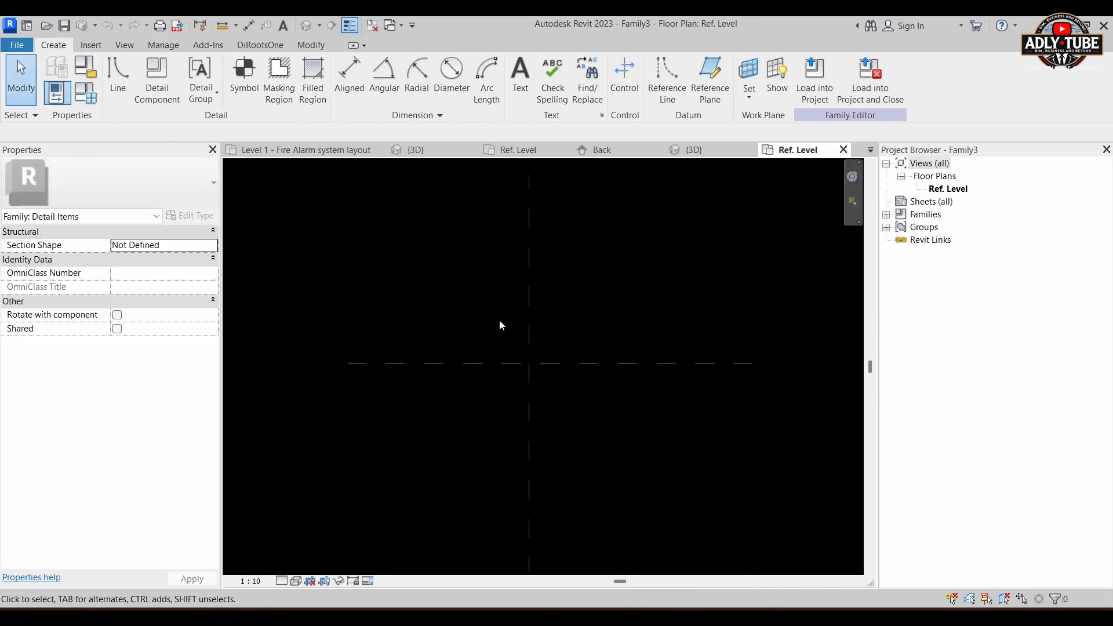
Step: Examine the sample volume control symbol in the project's Level 1 - Fire Alarm system layout plan and return to the new detail item family
{"action": "scroll", "coordinate": [514, 357], "scroll_direction": "up", "scroll_amount": 5}
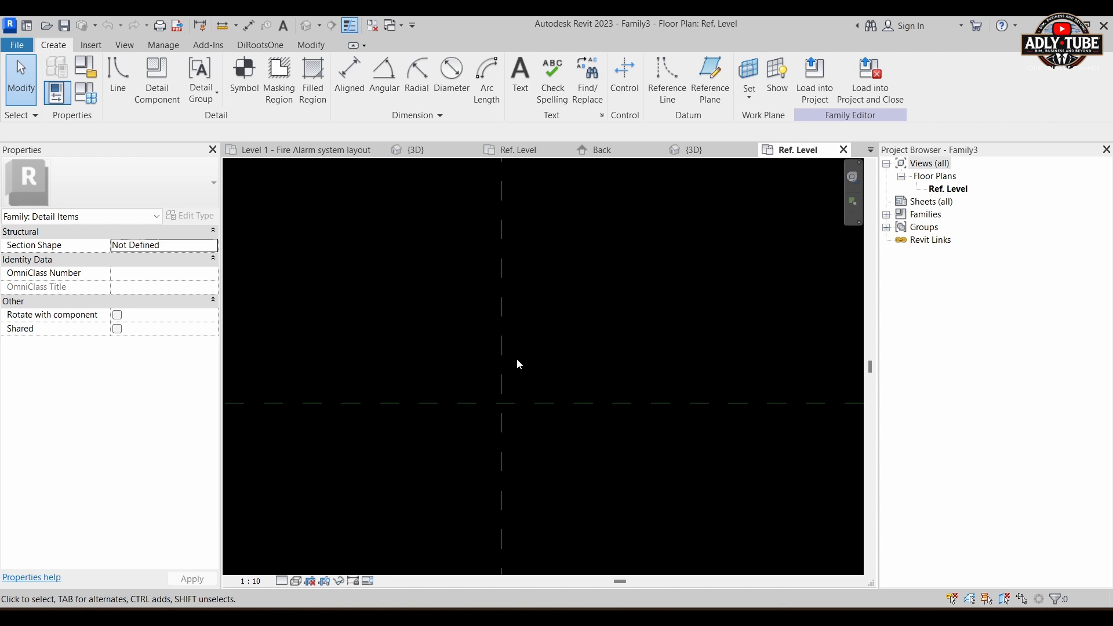
{"action": "left_click", "coordinate": [306, 149]}
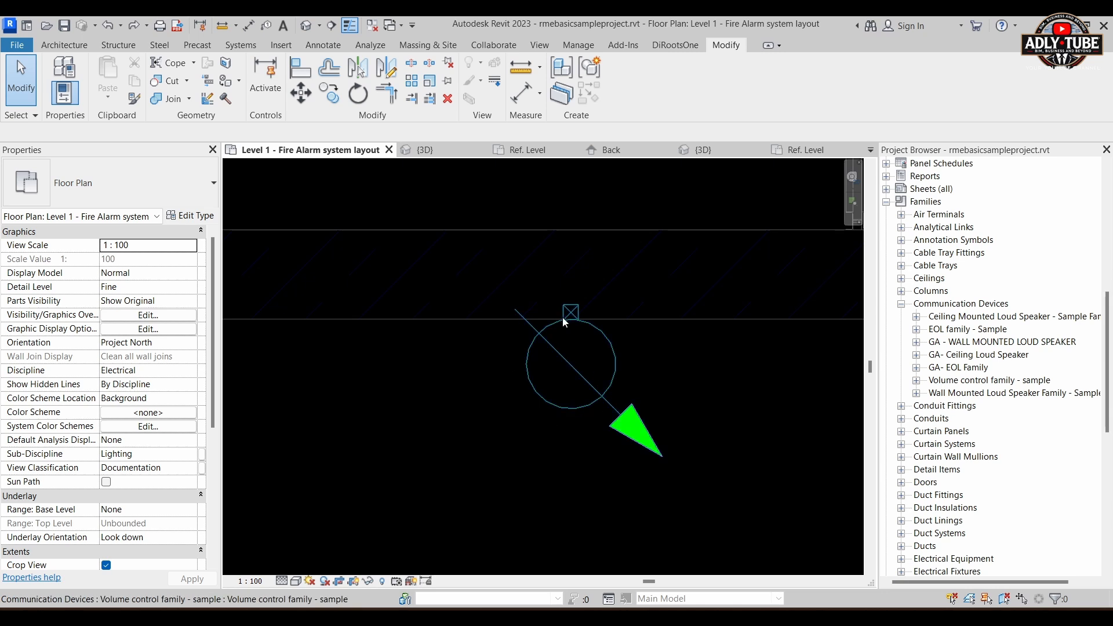
{"action": "scroll", "coordinate": [576, 310], "scroll_direction": "up", "scroll_amount": 2}
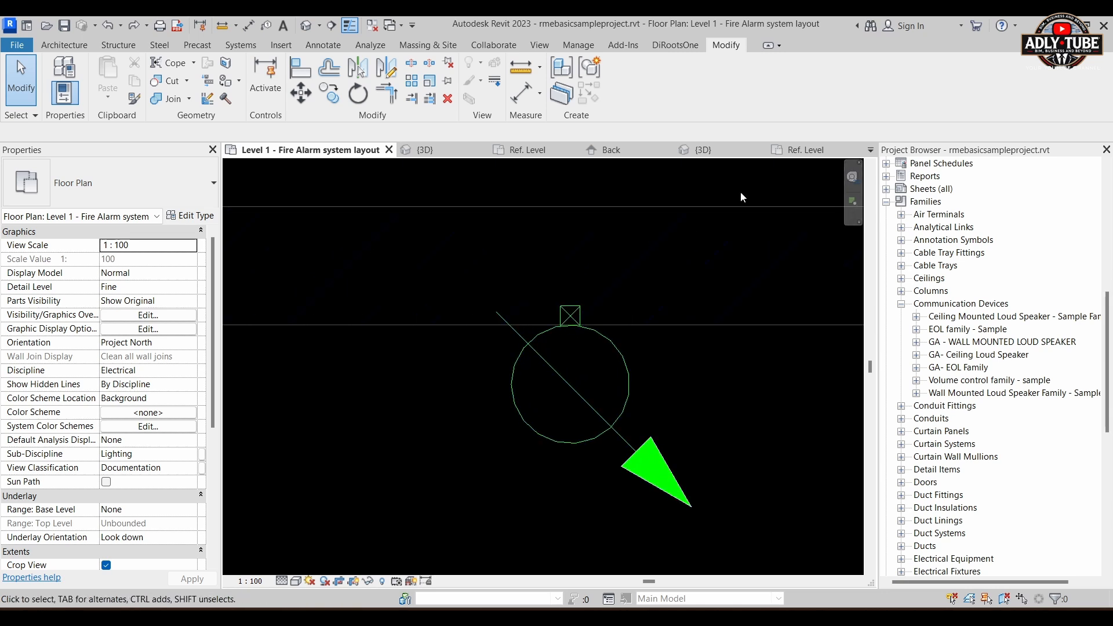
{"action": "left_click", "coordinate": [808, 152]}
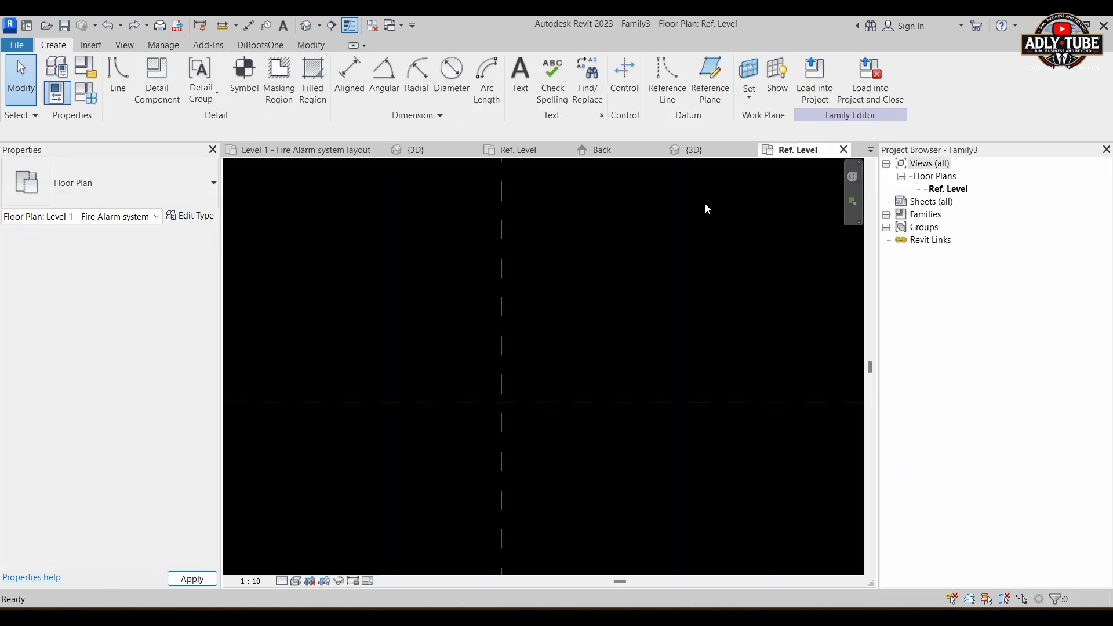
Step: Draw a detail line circle with a radius of about 180 mm centred on the intersection of the reference planes
{"action": "middle_click_drag", "start_coordinate": [554, 394], "coordinate": [543, 399]}
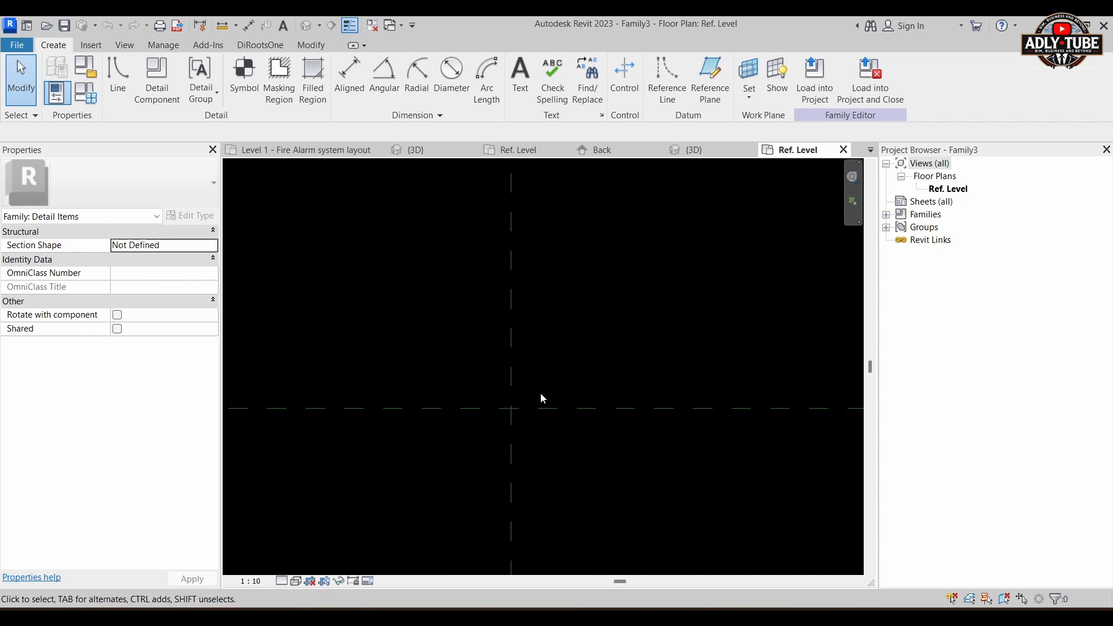
{"action": "left_click", "coordinate": [118, 78]}
{"action": "left_click", "coordinate": [599, 65]}
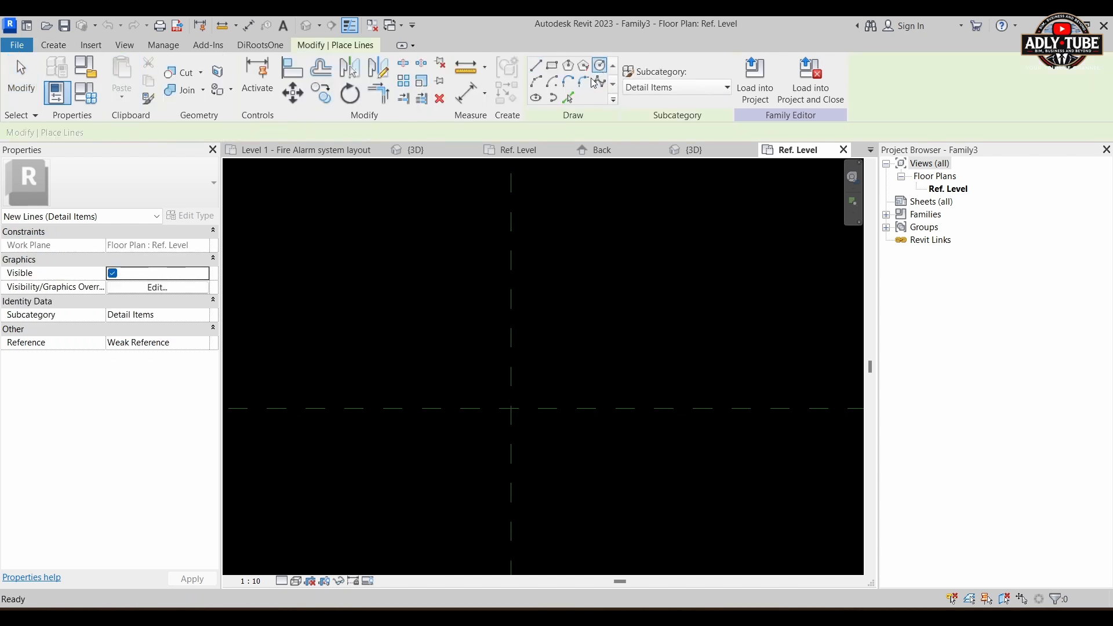
{"action": "left_click", "coordinate": [511, 407]}
{"action": "left_click", "coordinate": [551, 350]}
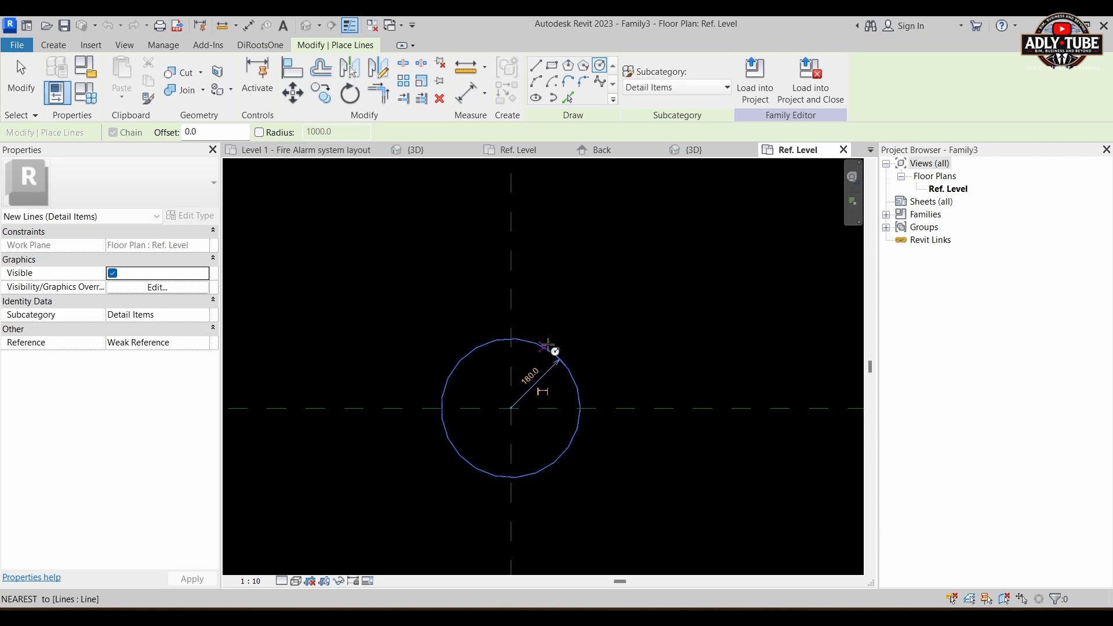
{"action": "key", "text": "Escape"}
Step: Set the circle's radius to 150 mm
{"action": "left_click", "coordinate": [569, 370]}
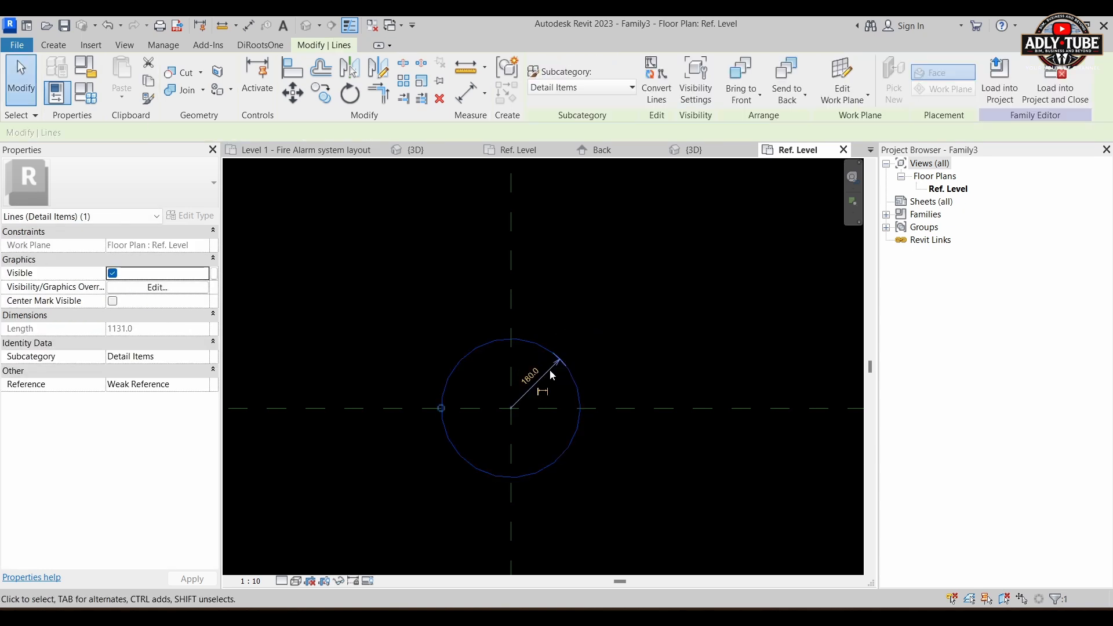
{"action": "scroll", "coordinate": [524, 383], "scroll_direction": "up", "scroll_amount": 2}
{"action": "left_click", "coordinate": [529, 373]}
{"action": "type", "text": "15"}
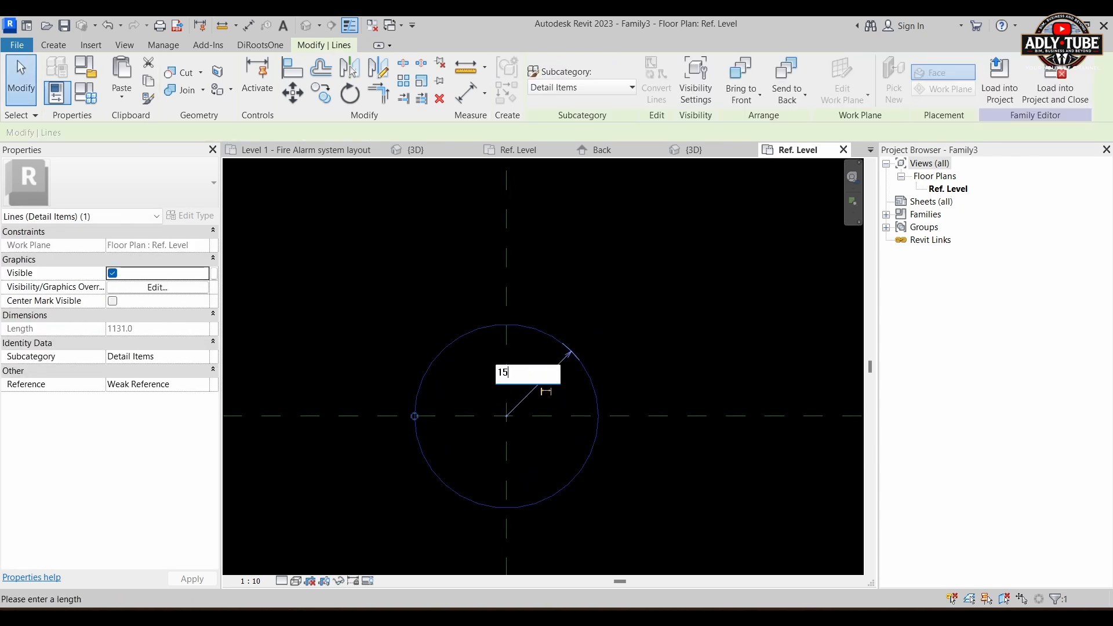
{"action": "type", "text": "0"}
{"action": "key", "text": "Return"}
{"action": "key", "text": "Escape"}
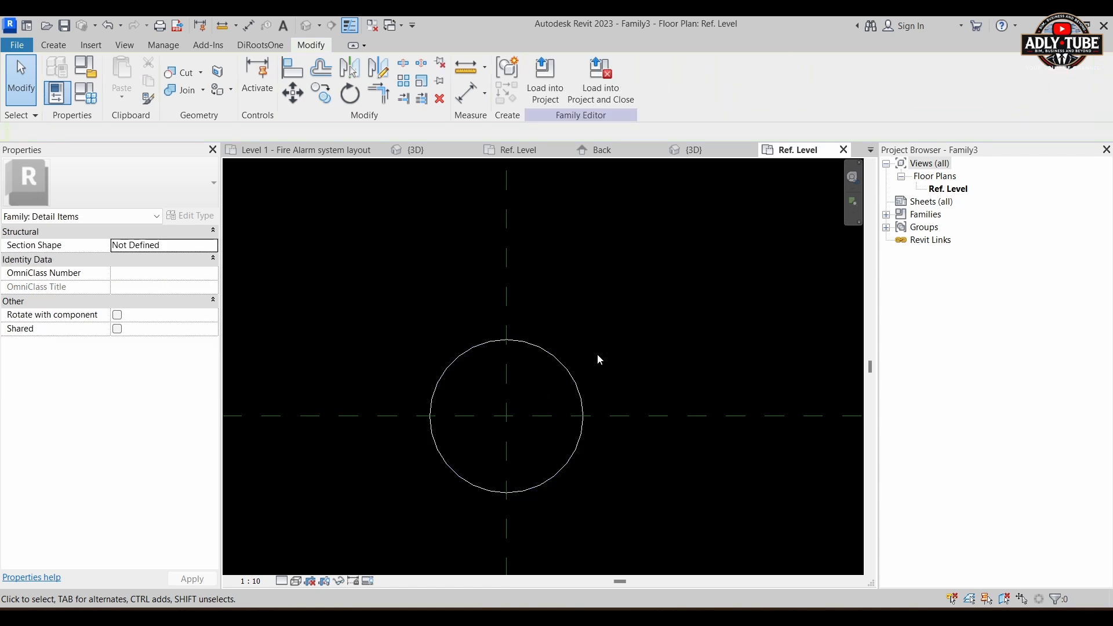
Step: Draw a 400 mm detail line at 135° from the circle's centre up and to the left
{"action": "scroll", "coordinate": [597, 354], "scroll_direction": "down", "scroll_amount": 2}
{"action": "left_click", "coordinate": [54, 45]}
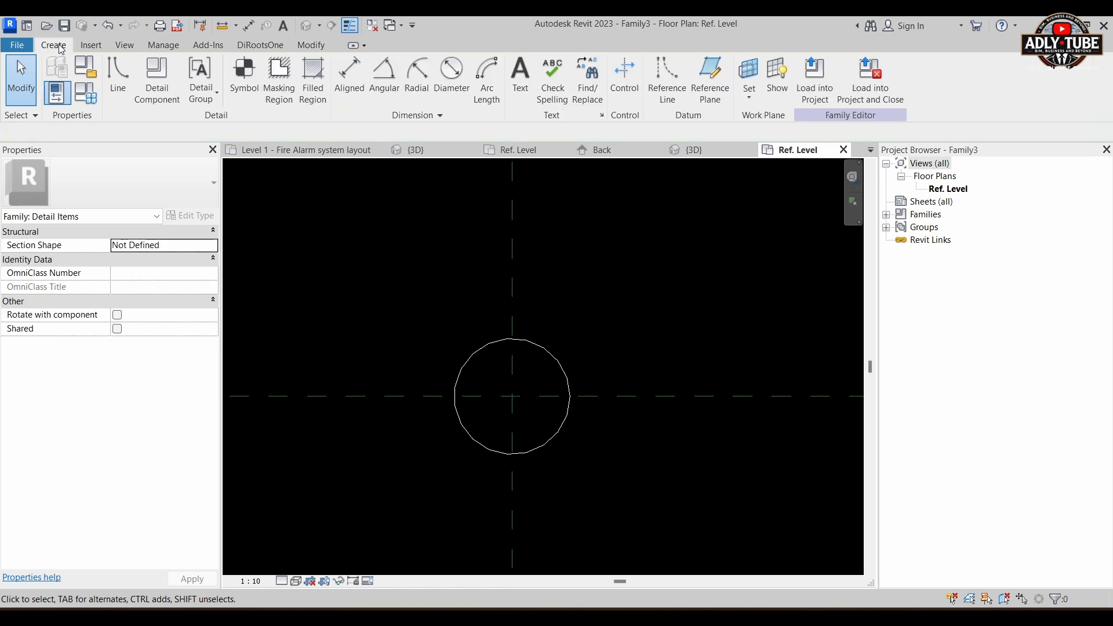
{"action": "left_click", "coordinate": [119, 81]}
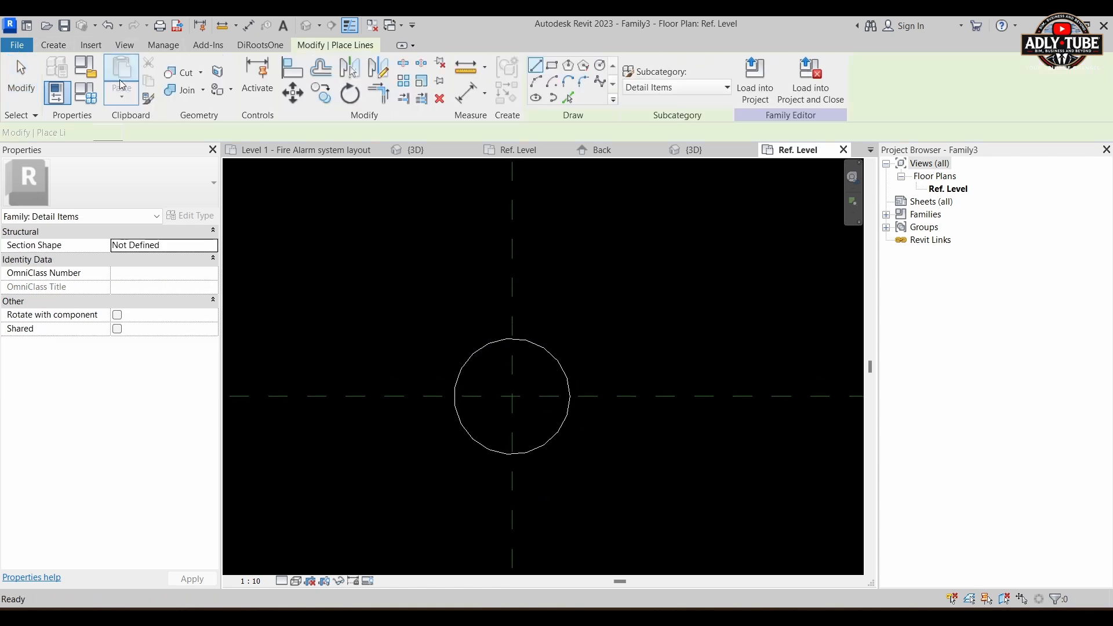
{"action": "left_click", "coordinate": [512, 396]}
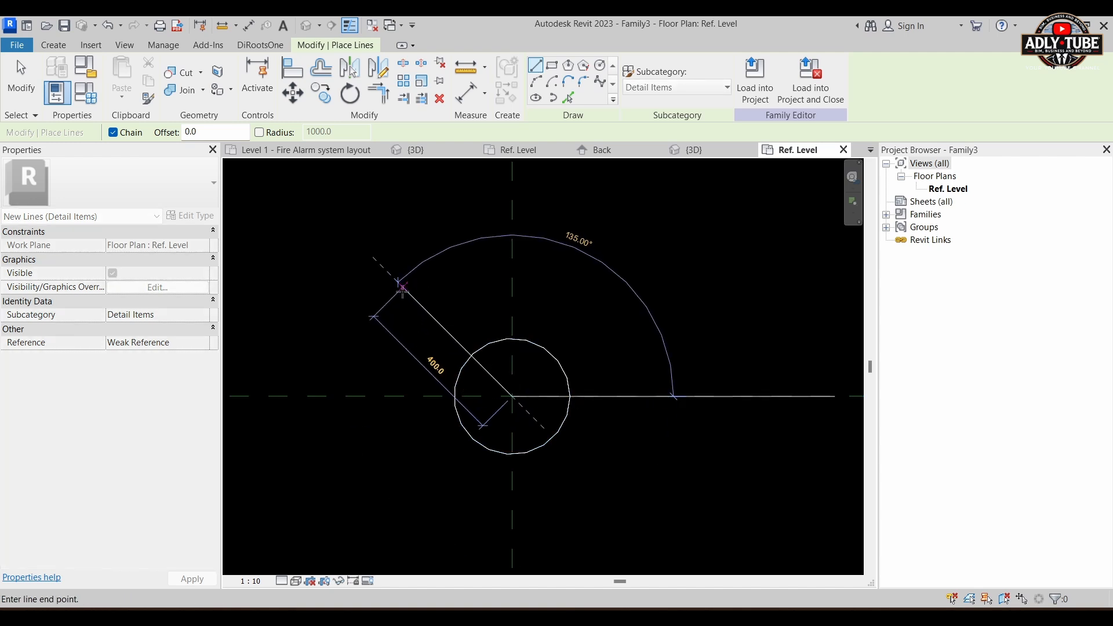
{"action": "left_click", "coordinate": [404, 287]}
{"action": "key", "text": "Escape"}
{"action": "key", "text": "Escape"}
Step: Extend the diagonal line's centre end straight through the circle to the lower right, for a total length of about 820 mm
{"action": "left_click", "coordinate": [513, 396]}
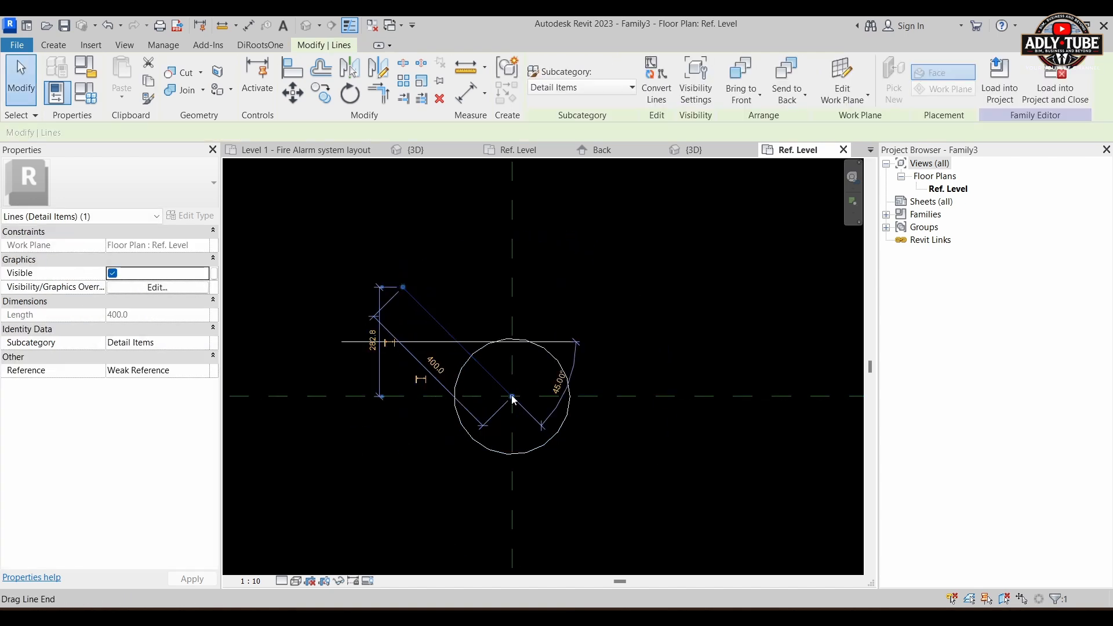
{"action": "left_click_drag", "start_coordinate": [513, 396], "coordinate": [626, 511]}
{"action": "key", "text": "Escape"}
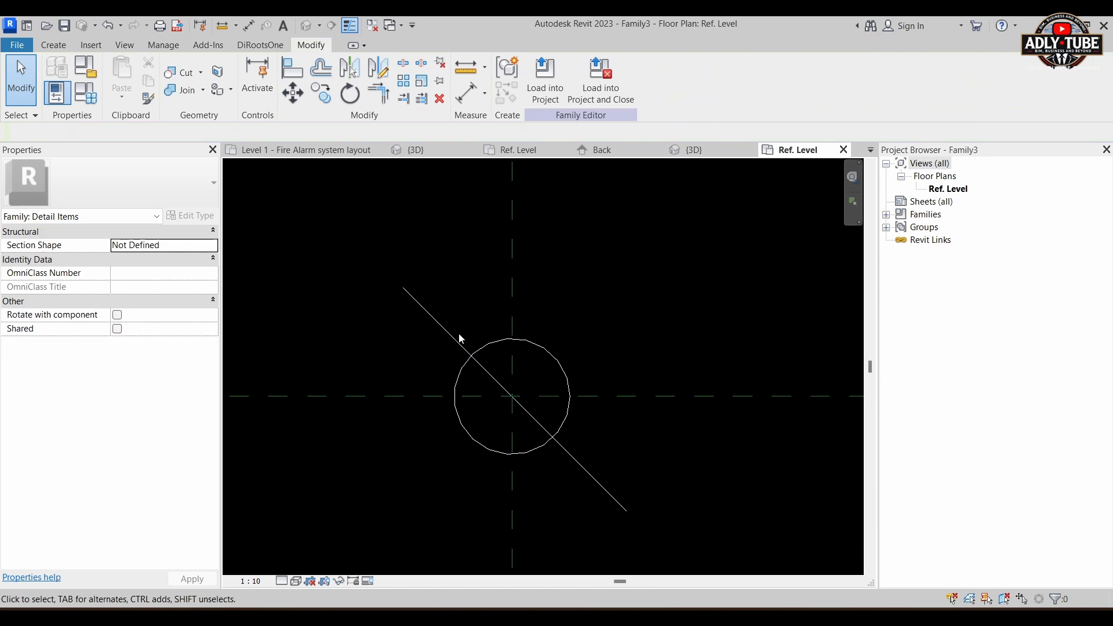
Step: Start a filled region and sketch half an arrowhead at the diagonal line's upper end: a 200 mm side and a base edge perpendicular to the line
{"action": "scroll", "coordinate": [457, 334], "scroll_direction": "down", "scroll_amount": 1}
{"action": "middle_click_drag", "start_coordinate": [469, 282], "coordinate": [482, 334]}
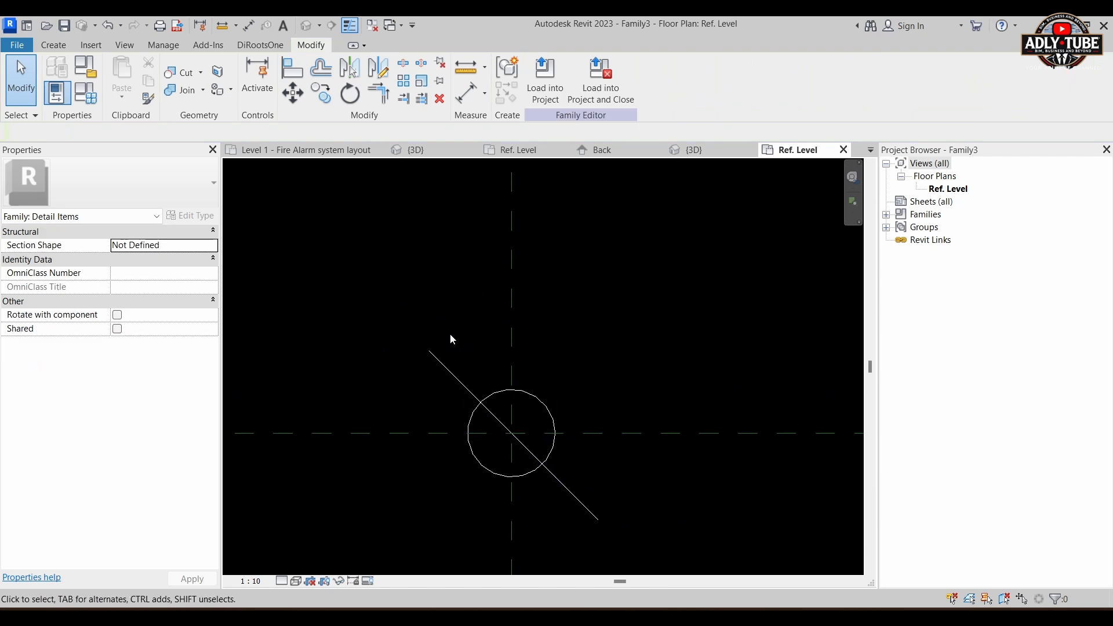
{"action": "left_click", "coordinate": [53, 44]}
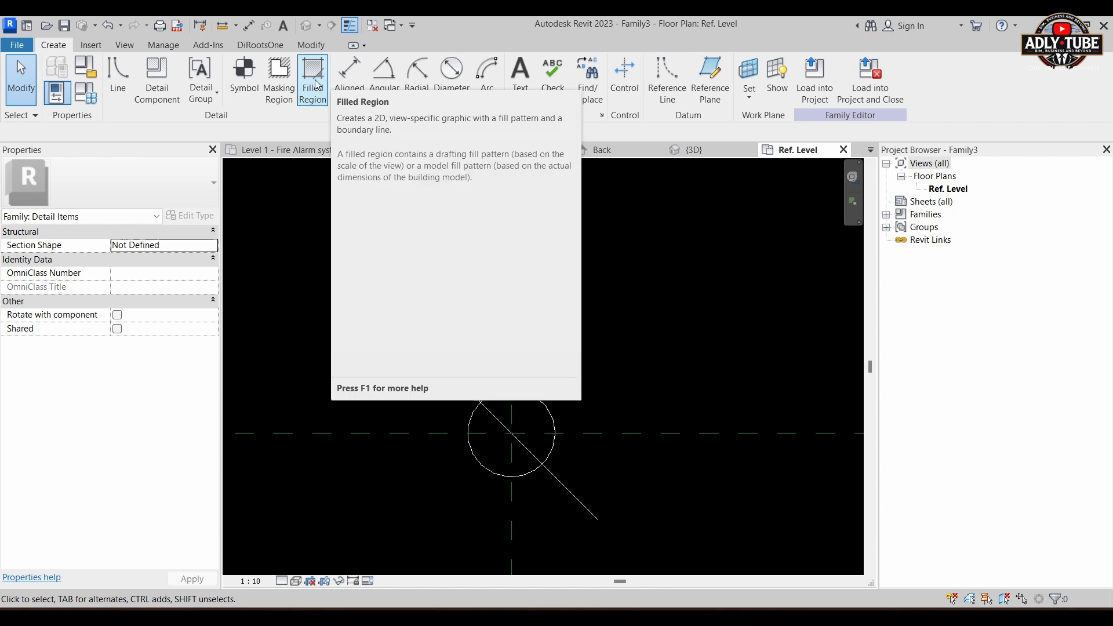
{"action": "left_click", "coordinate": [314, 74]}
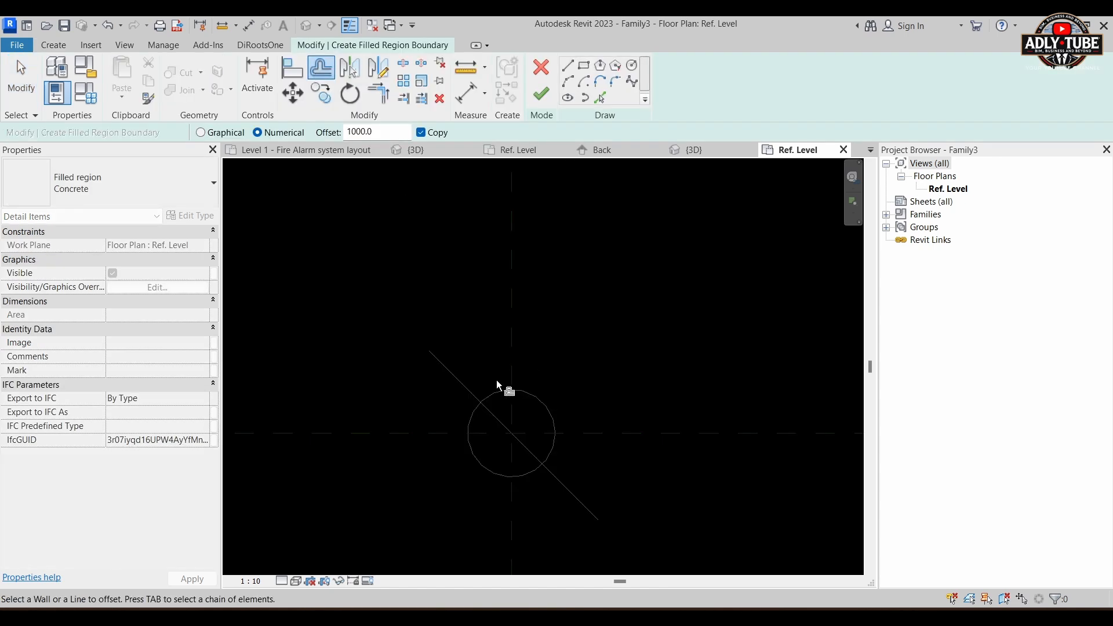
{"action": "left_click", "coordinate": [601, 99]}
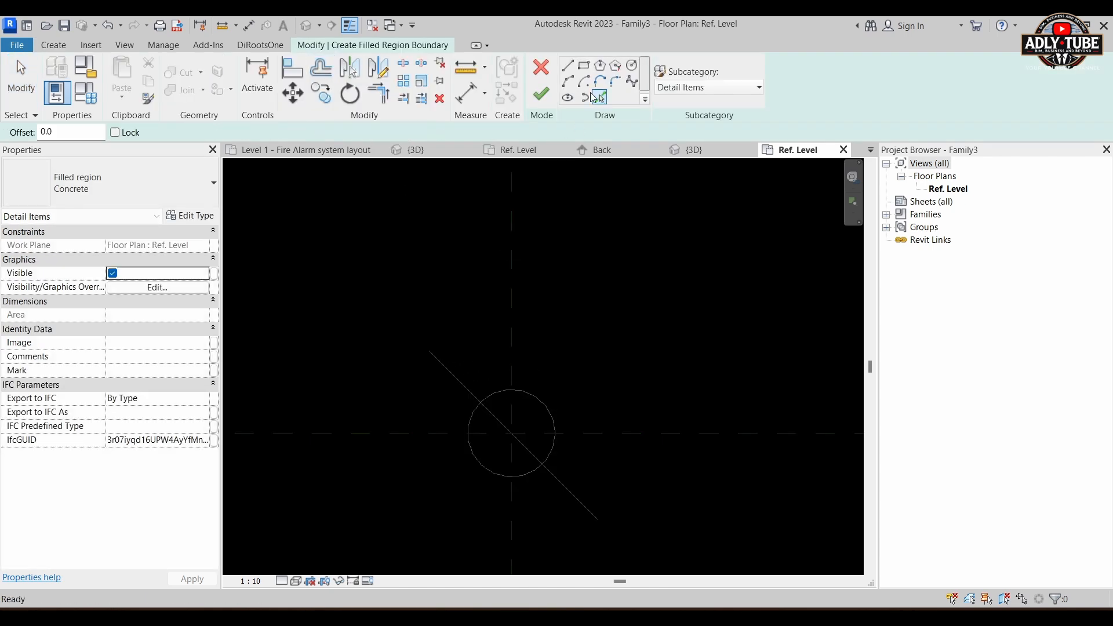
{"action": "left_click", "coordinate": [568, 65]}
{"action": "left_click", "coordinate": [430, 350]}
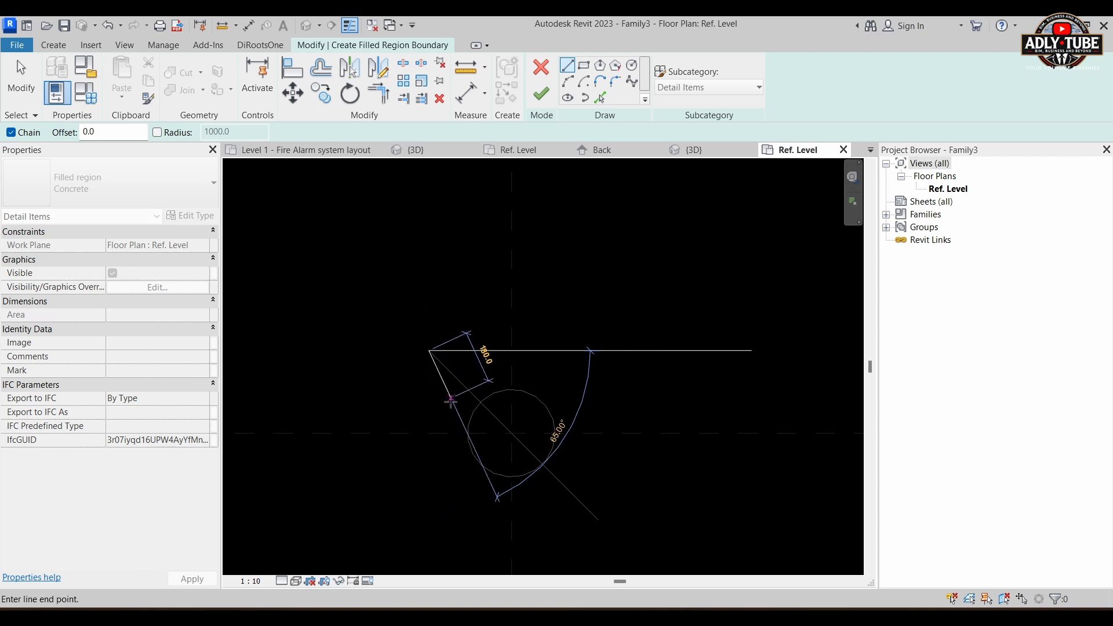
{"action": "left_click", "coordinate": [453, 403]}
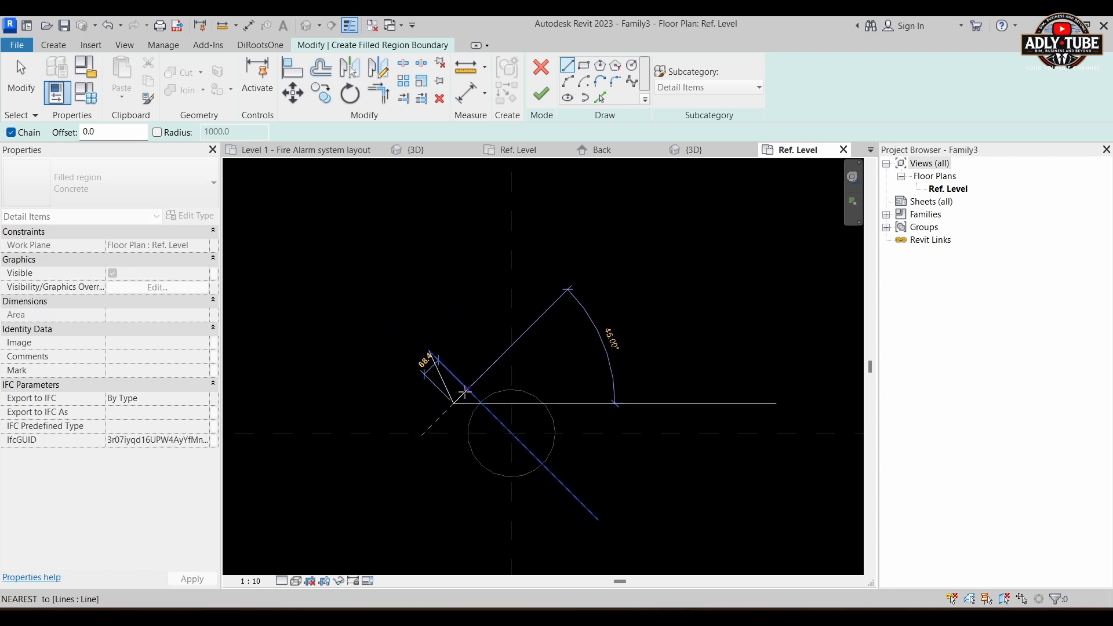
{"action": "left_click", "coordinate": [467, 389]}
{"action": "key", "text": "Escape"}
{"action": "key", "text": "Escape"}
Step: Mirror the two boundary lines about the diagonal line to close the triangular arrowhead, and finish the filled region
{"action": "left_click", "coordinate": [447, 385]}
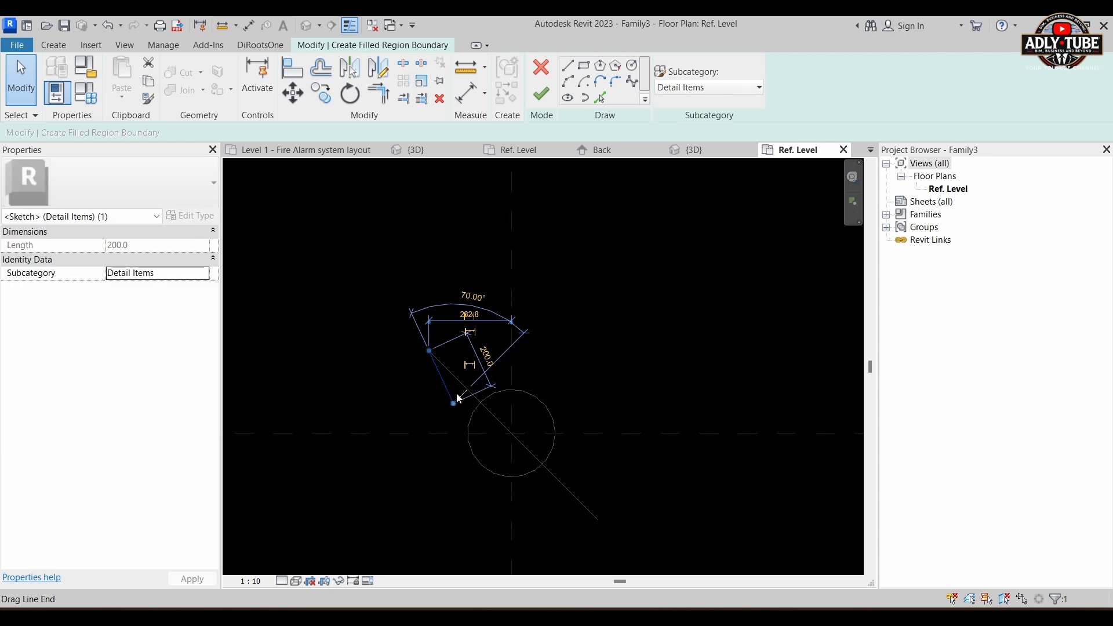
{"action": "left_click", "coordinate": [461, 396], "text": "ctrl"}
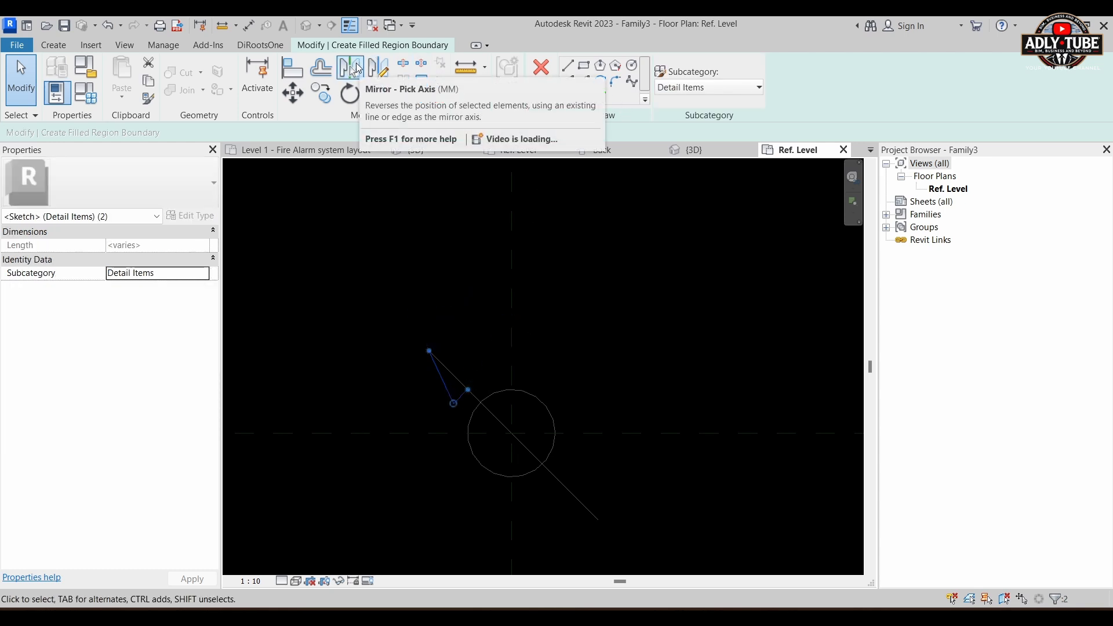
{"action": "left_click", "coordinate": [358, 69]}
{"action": "right_click", "coordinate": [356, 68]}
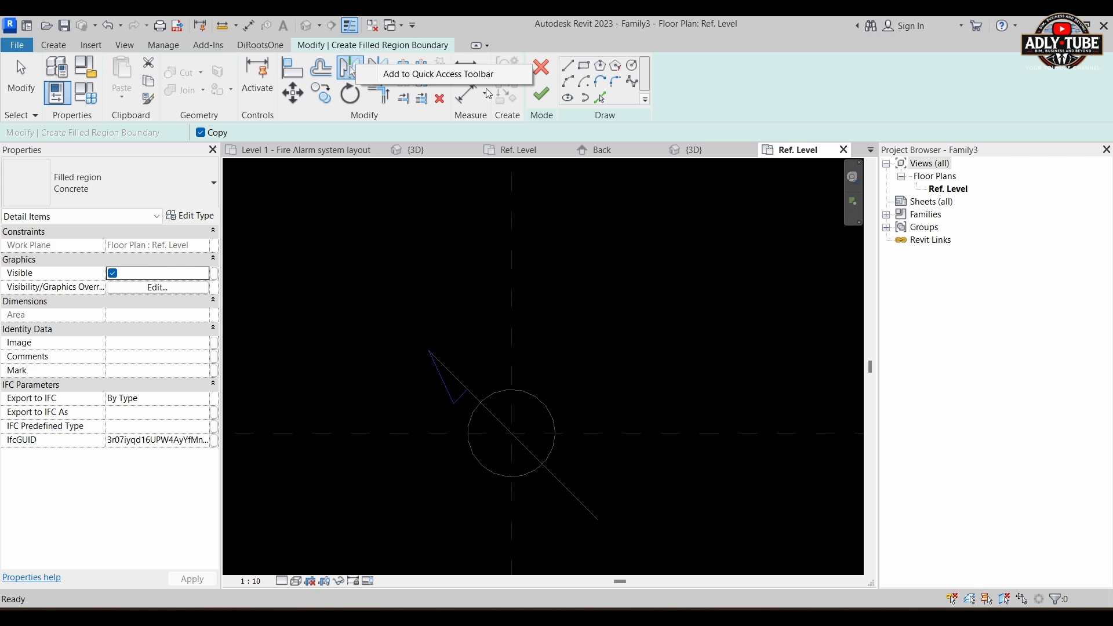
{"action": "left_click", "coordinate": [497, 129]}
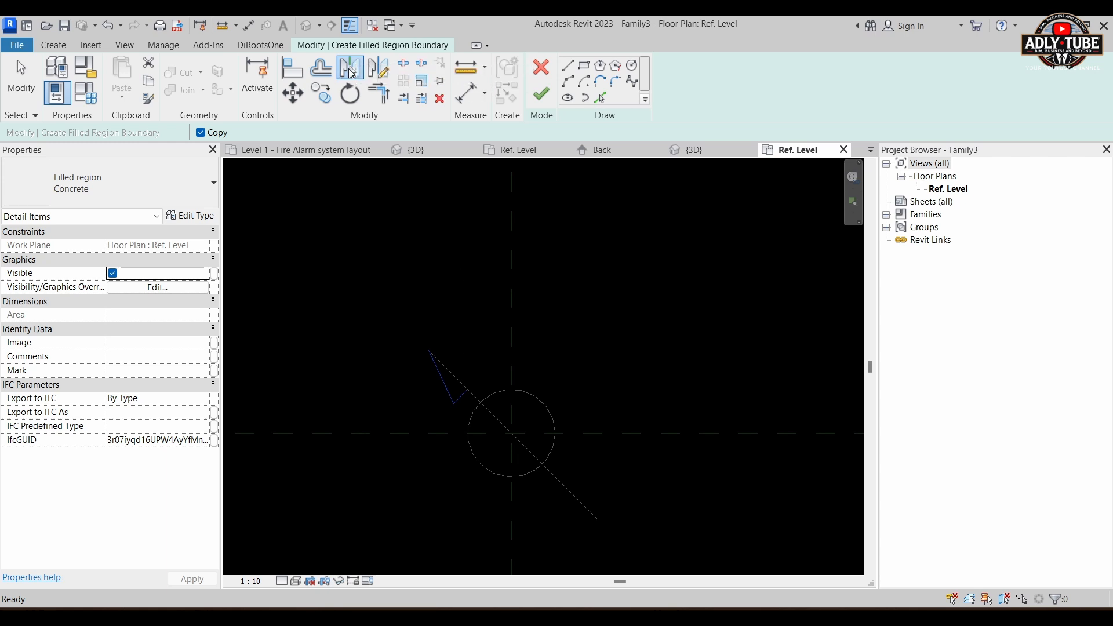
{"action": "left_click", "coordinate": [479, 402]}
{"action": "right_click", "coordinate": [475, 398]}
{"action": "left_click", "coordinate": [504, 168]}
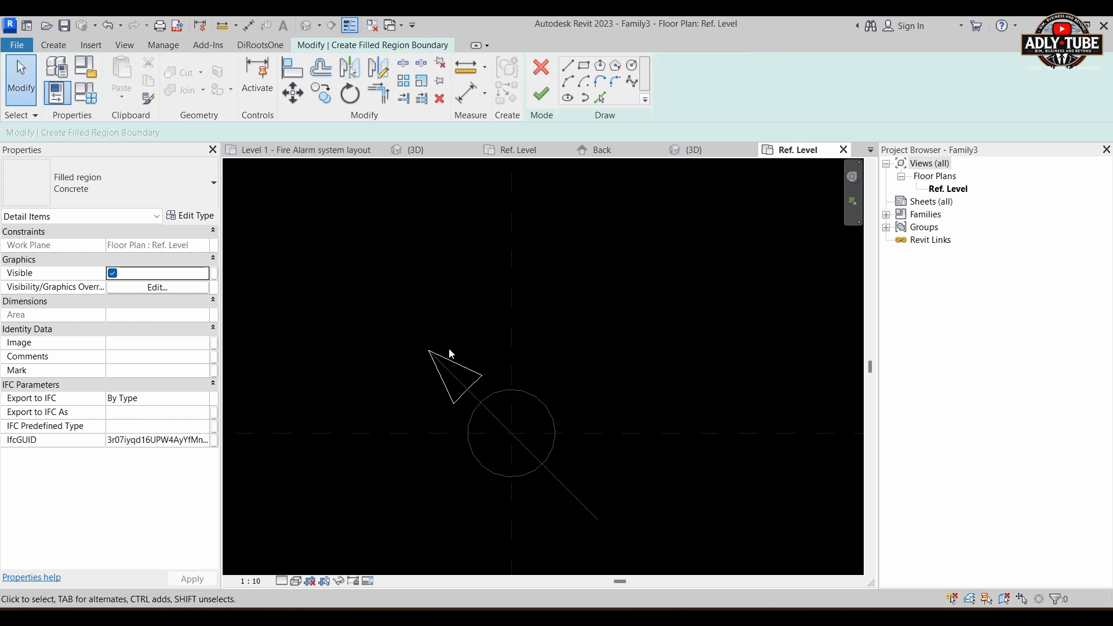
{"action": "scroll", "coordinate": [478, 377], "scroll_direction": "up", "scroll_amount": 2}
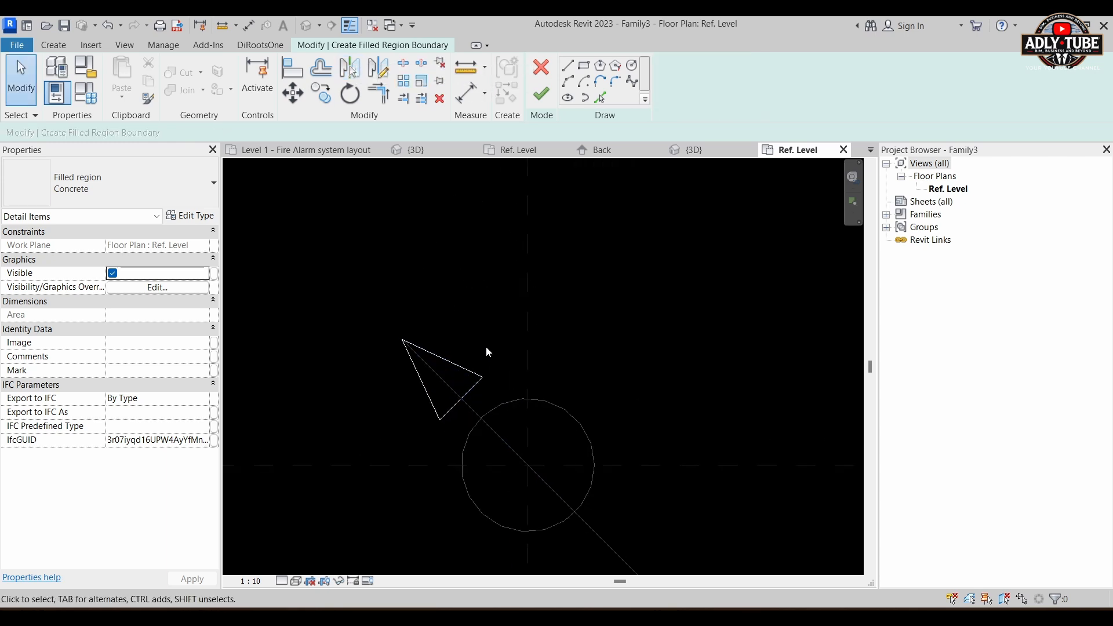
{"action": "left_click", "coordinate": [541, 93]}
Step: Set the foreground fill pattern of the arrowhead's Concrete filled region type to the drafting pattern <Solid fill>
{"action": "scroll", "coordinate": [479, 415], "scroll_direction": "up", "scroll_amount": 2}
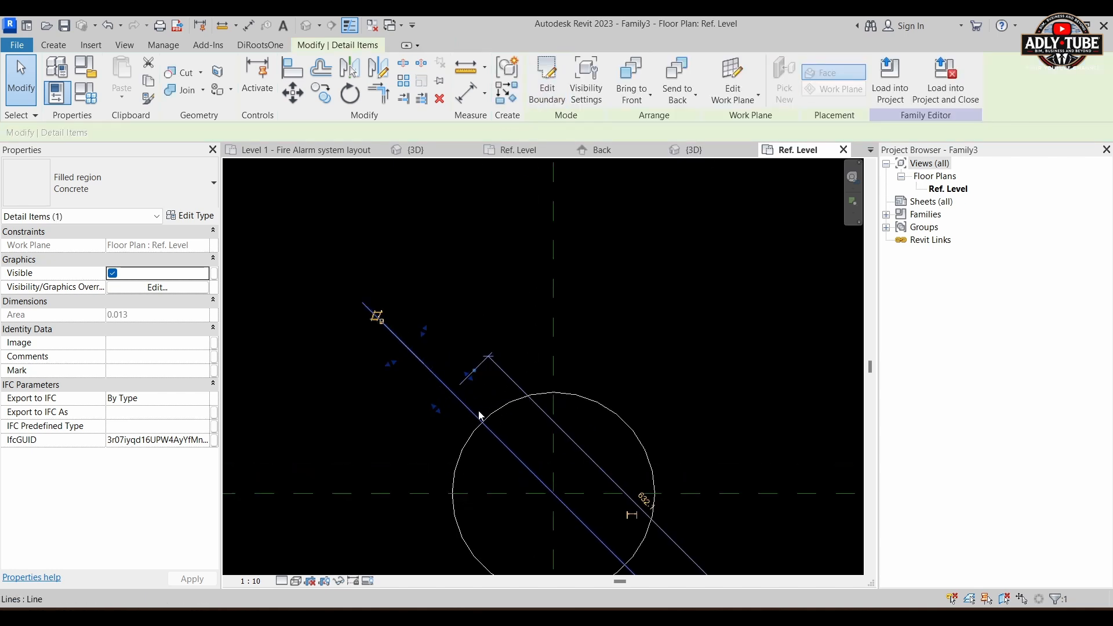
{"action": "scroll", "coordinate": [472, 377], "scroll_direction": "up", "scroll_amount": 3}
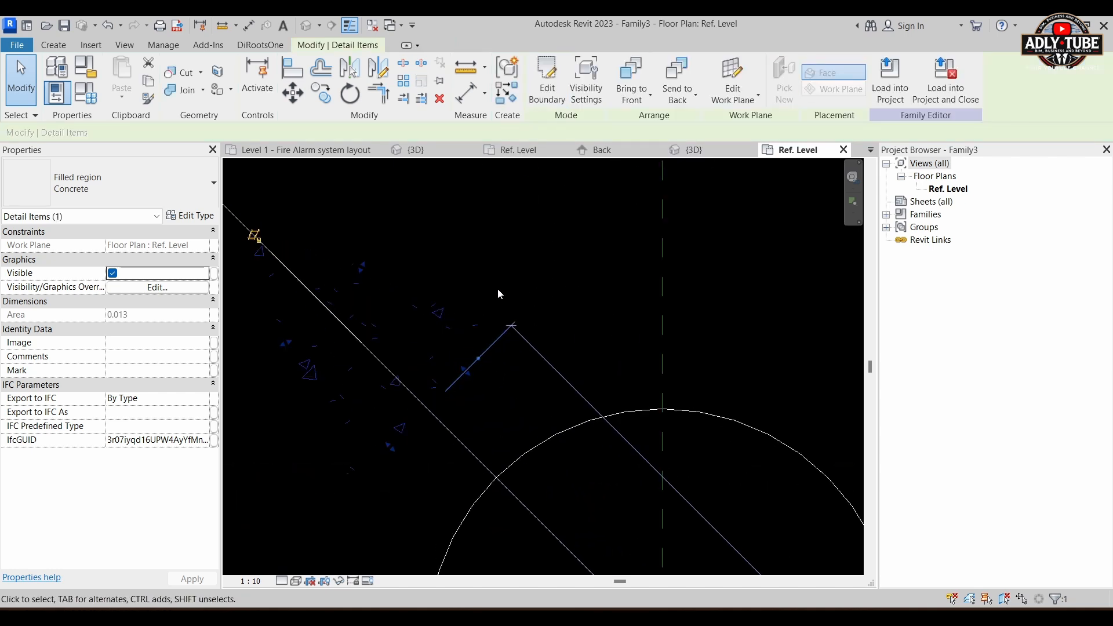
{"action": "scroll", "coordinate": [378, 406], "scroll_direction": "up", "scroll_amount": 3}
{"action": "scroll", "coordinate": [412, 403], "scroll_direction": "down", "scroll_amount": 3}
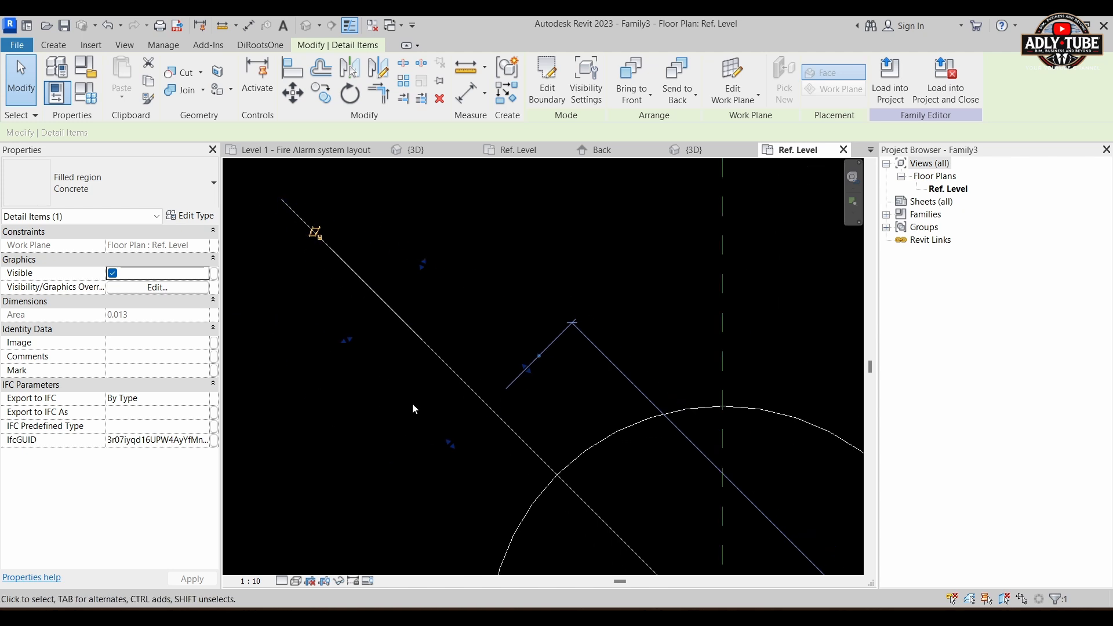
{"action": "scroll", "coordinate": [388, 396], "scroll_direction": "up", "scroll_amount": 2}
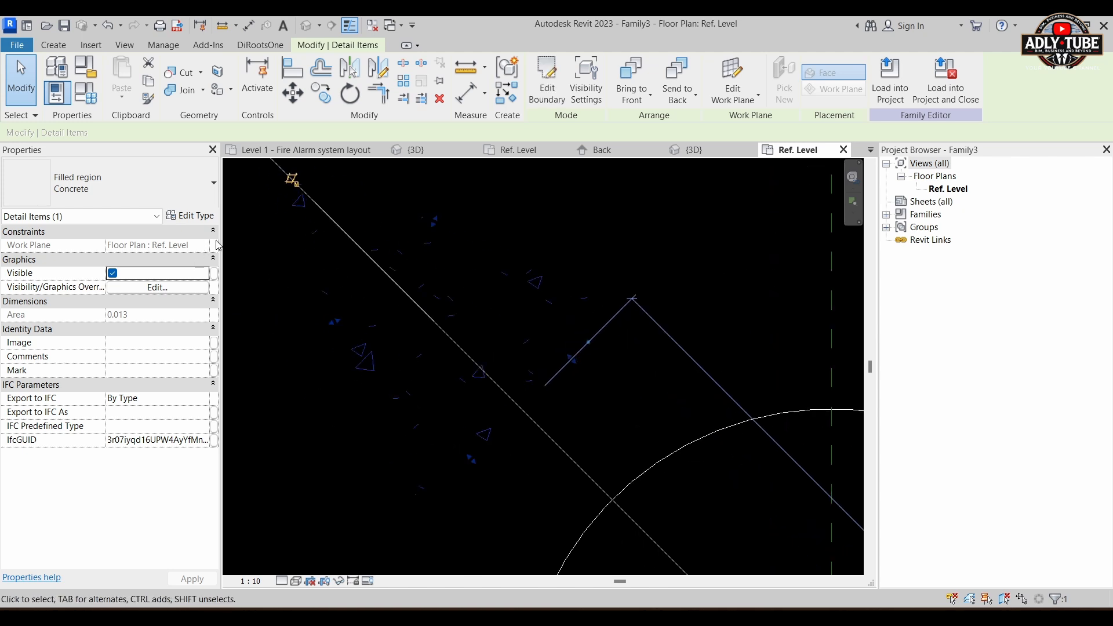
{"action": "left_click", "coordinate": [197, 216]}
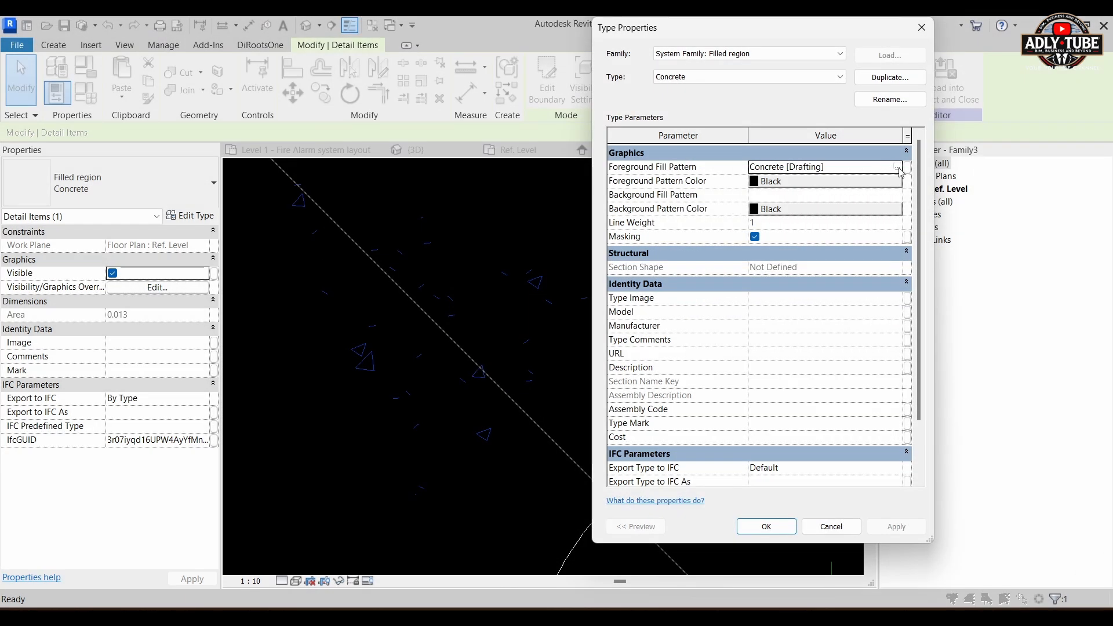
{"action": "left_click", "coordinate": [897, 168]}
{"action": "left_click", "coordinate": [765, 258]}
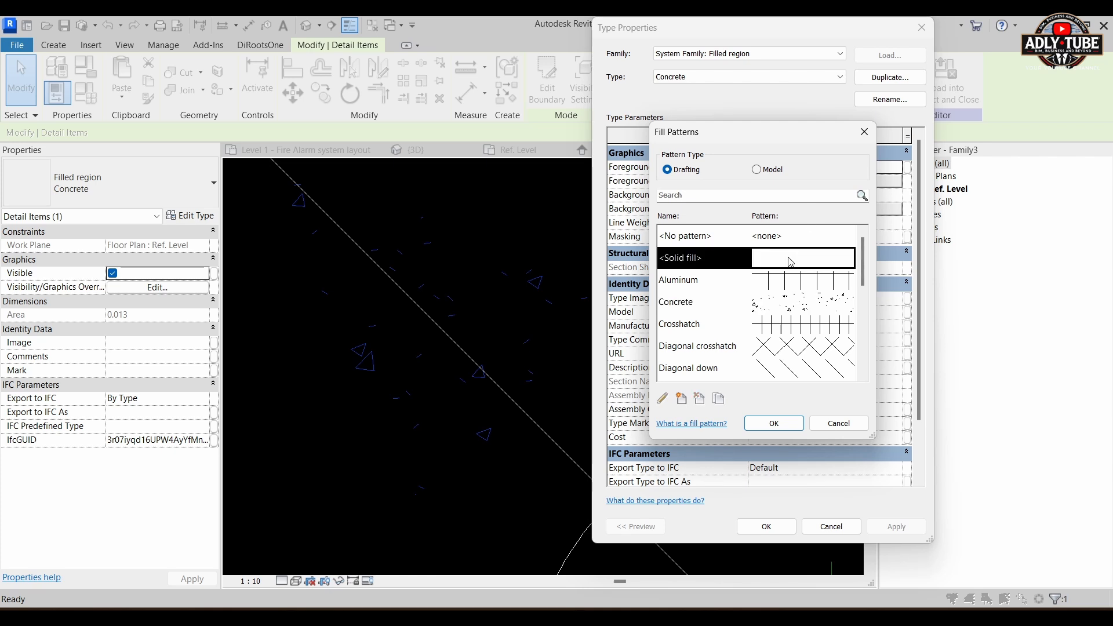
{"action": "left_click", "coordinate": [771, 424]}
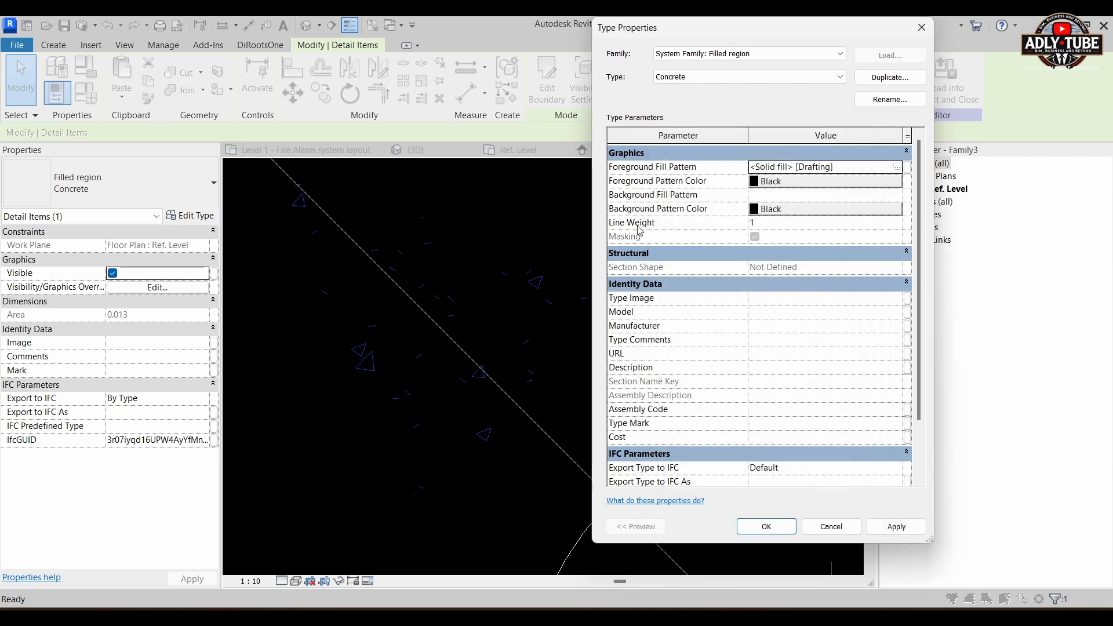
Step: Set the filled region type's foreground pattern color to green (0, 255, 0) and apply the type changes
{"action": "left_click", "coordinate": [766, 182]}
{"action": "left_click", "coordinate": [674, 299]}
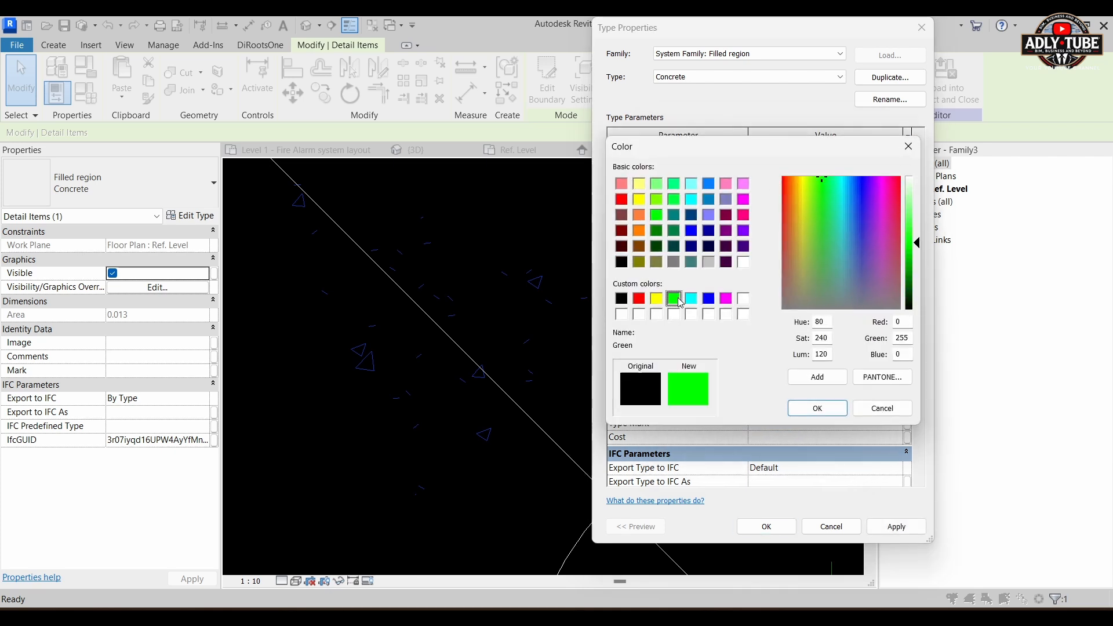
{"action": "left_click", "coordinate": [812, 408]}
{"action": "left_click", "coordinate": [767, 527]}
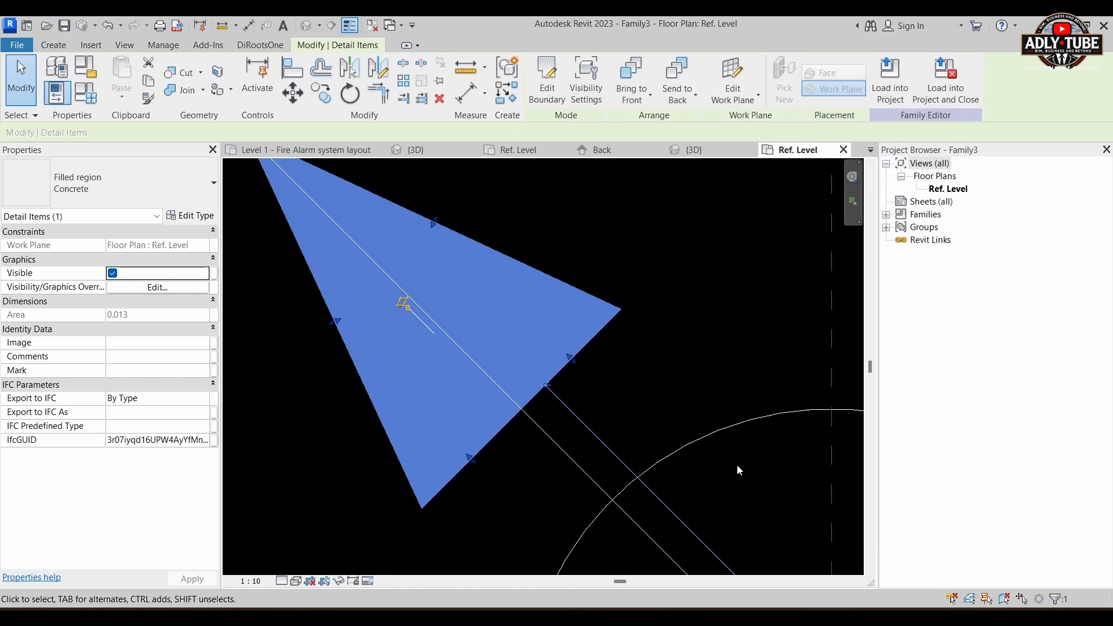
{"action": "scroll", "coordinate": [630, 314], "scroll_direction": "down", "scroll_amount": 3}
{"action": "left_click", "coordinate": [655, 297]}
{"action": "scroll", "coordinate": [655, 298], "scroll_direction": "down", "scroll_amount": 2}
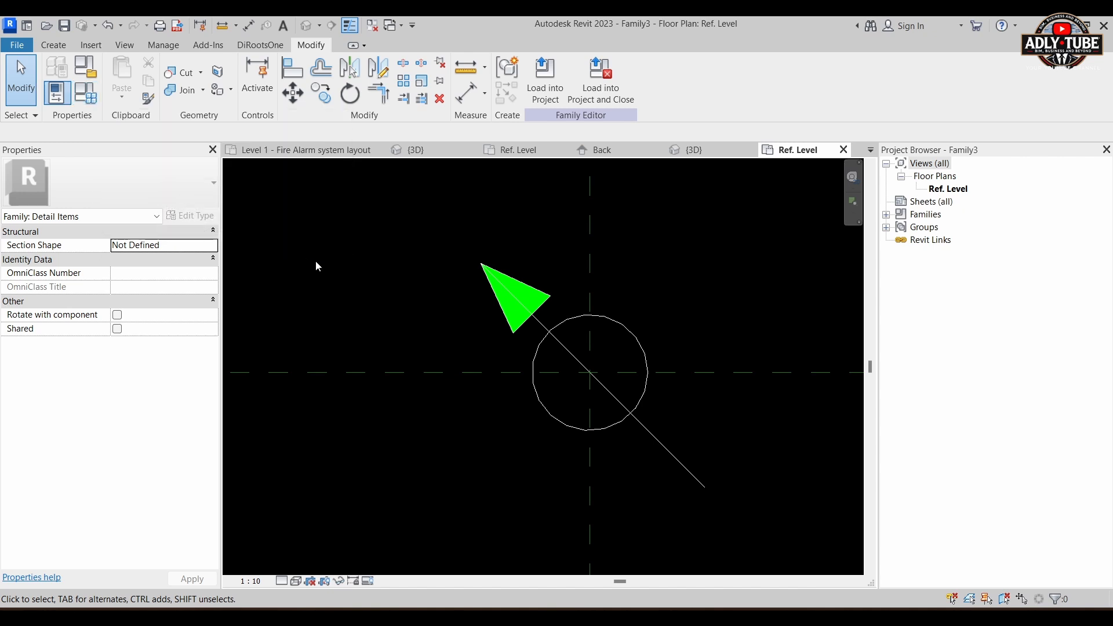
Step: Create a new Detail Items subcategory named "Green lines" in the object styles
{"action": "key", "text": "v"}
{"action": "key", "text": "g"}
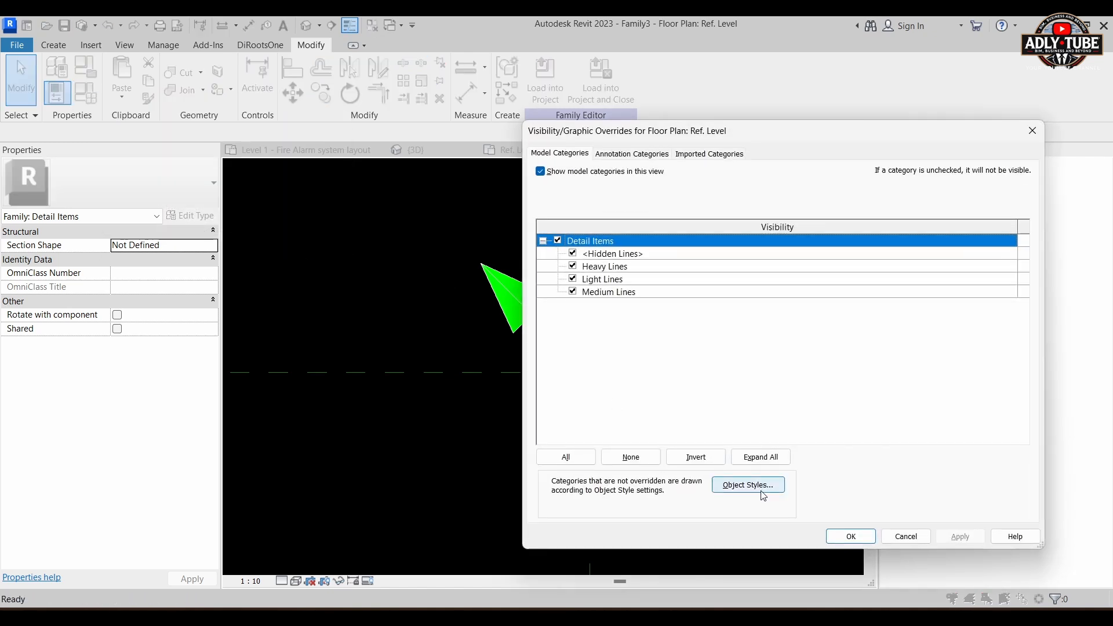
{"action": "left_click", "coordinate": [757, 489]}
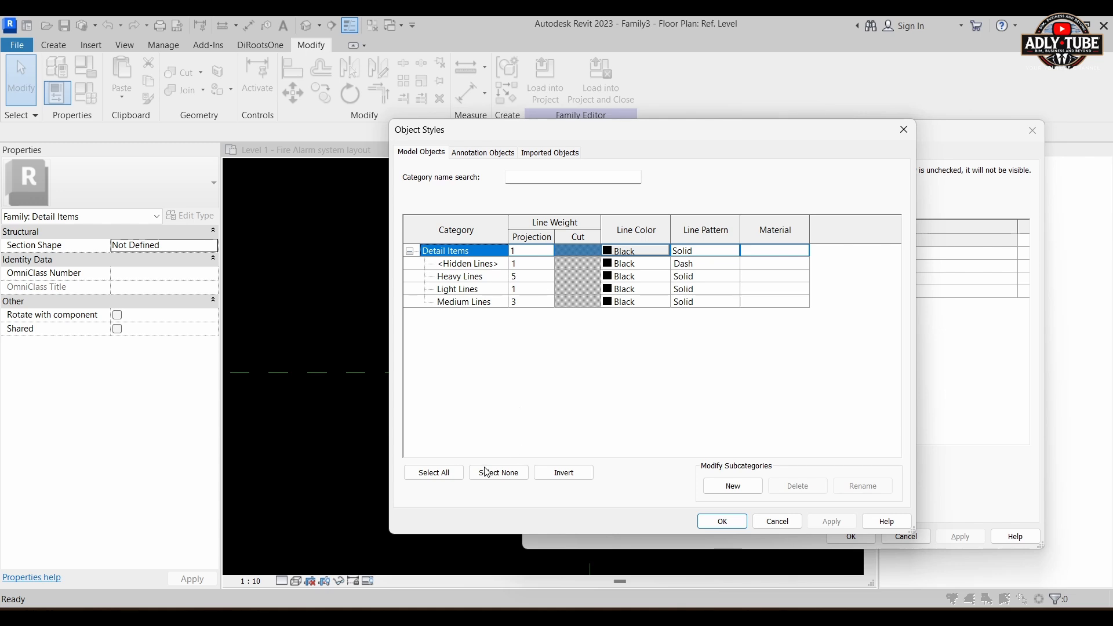
{"action": "left_click", "coordinate": [726, 493]}
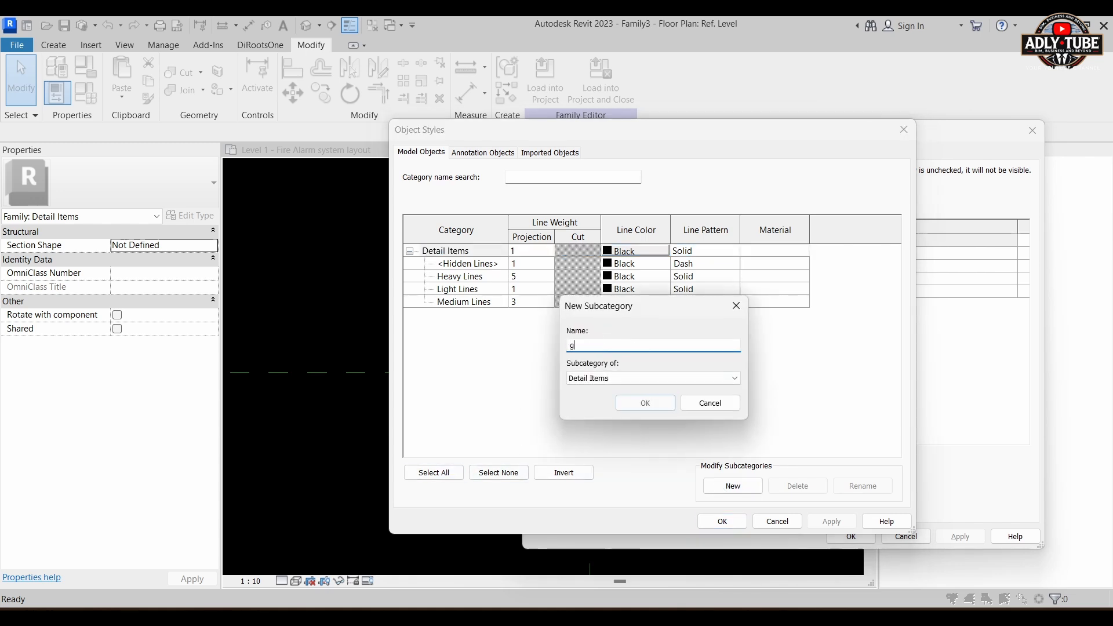
{"action": "key", "text": "BackSpace"}
{"action": "key", "text": "BackSpace"}
{"action": "key", "text": "BackSpace"}
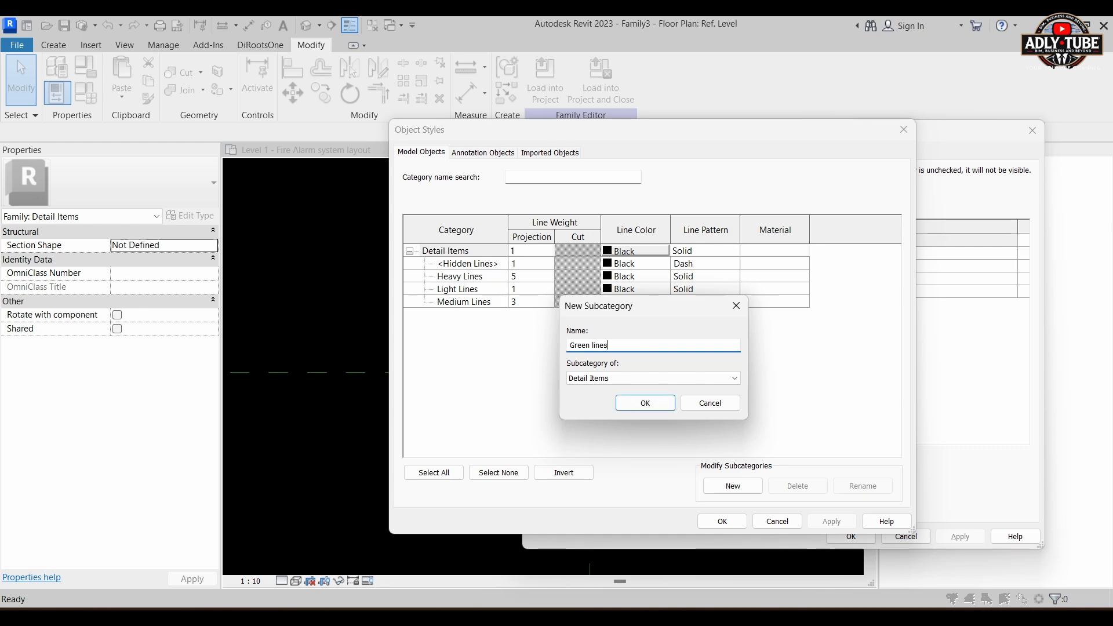
{"action": "left_click", "coordinate": [645, 402]}
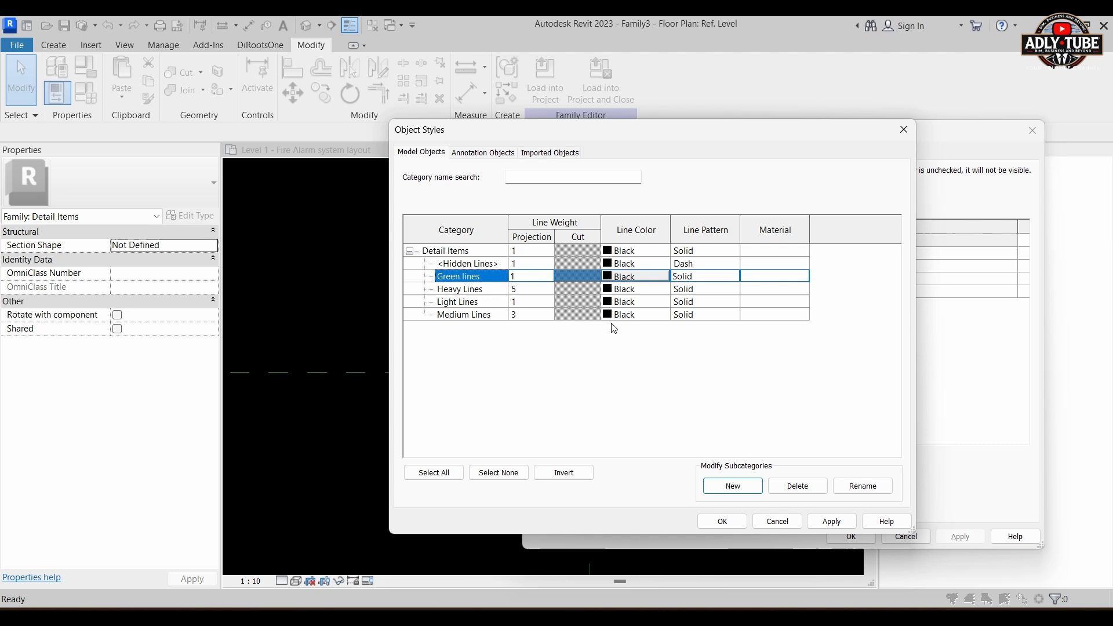
Step: Set the Green lines subcategory's line color to green (0, 255, 0) and accept the object styles and visibility settings
{"action": "left_click", "coordinate": [616, 281]}
{"action": "left_click", "coordinate": [567, 345]}
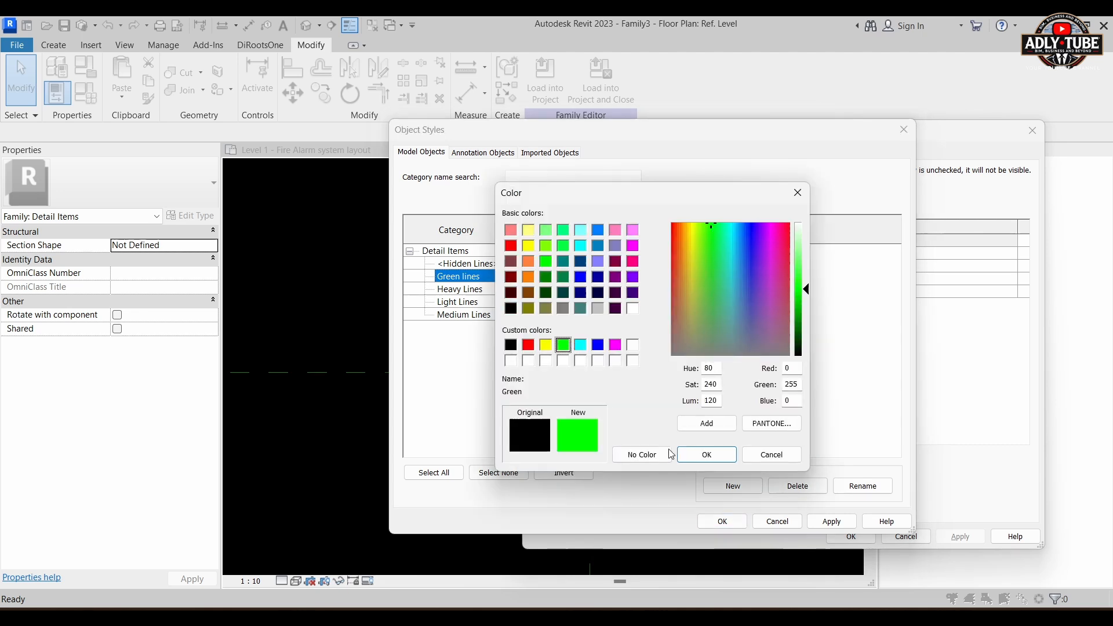
{"action": "left_click", "coordinate": [706, 455]}
{"action": "left_click", "coordinate": [722, 526]}
{"action": "left_click", "coordinate": [843, 536]}
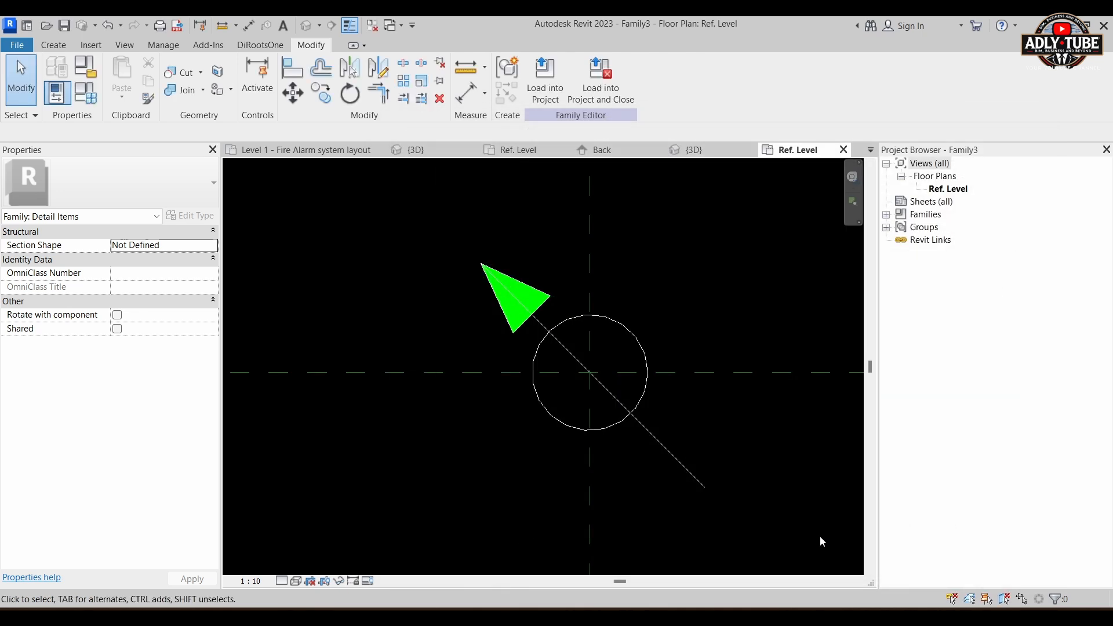
Step: Assign the diagonal line and the circle of the symbol to the Green lines subcategory
{"action": "left_click", "coordinate": [676, 458]}
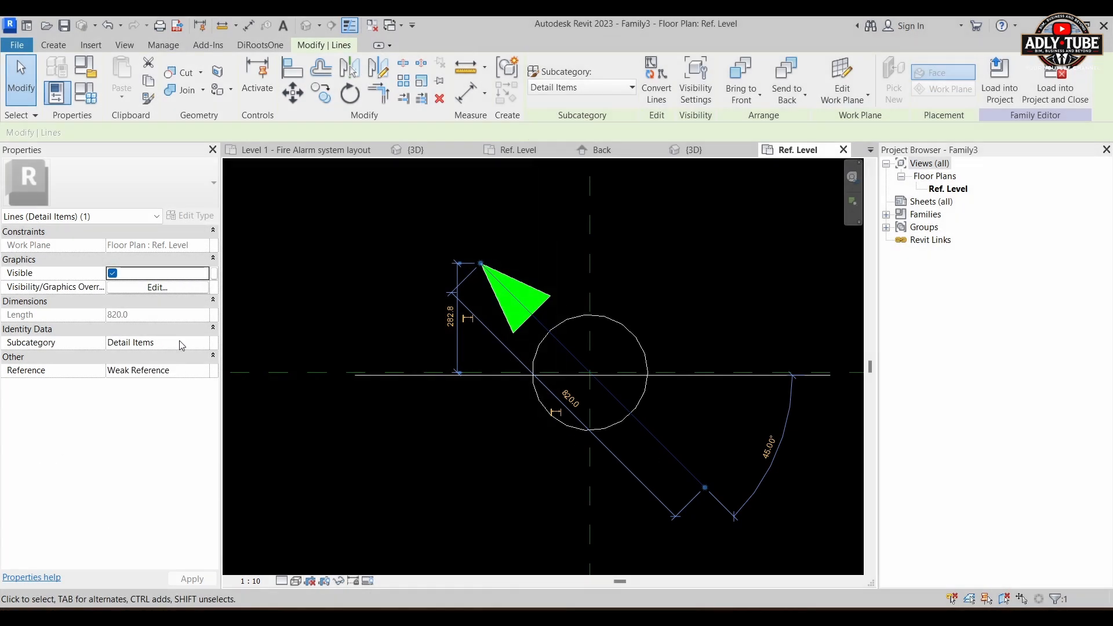
{"action": "left_click", "coordinate": [208, 343]}
{"action": "left_click", "coordinate": [204, 344]}
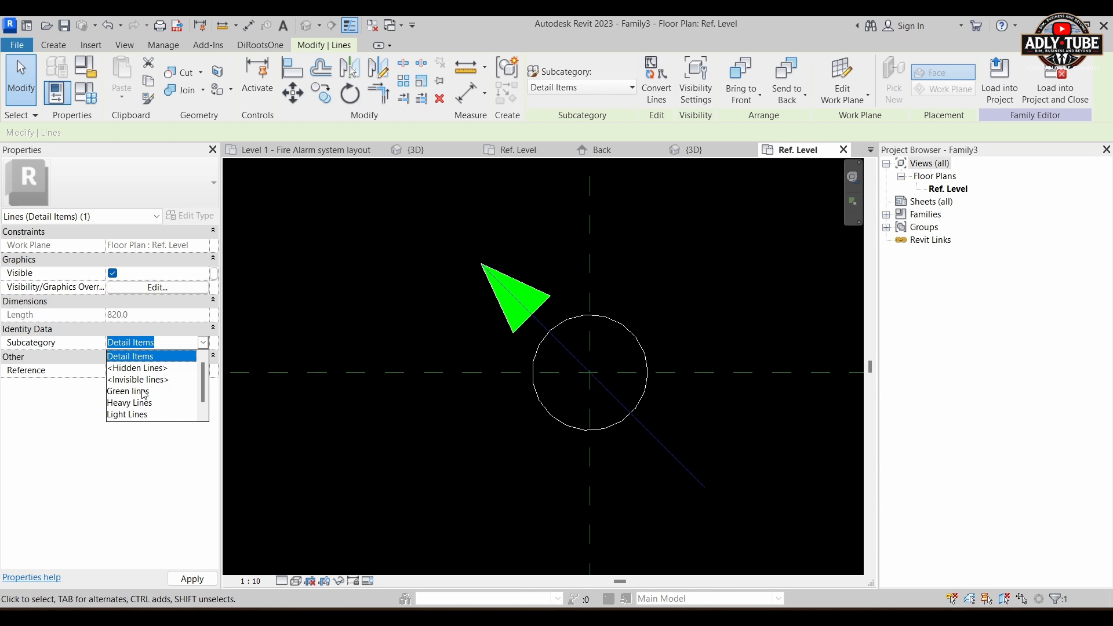
{"action": "left_click", "coordinate": [144, 392]}
{"action": "left_click", "coordinate": [685, 268]}
{"action": "left_click", "coordinate": [641, 340]}
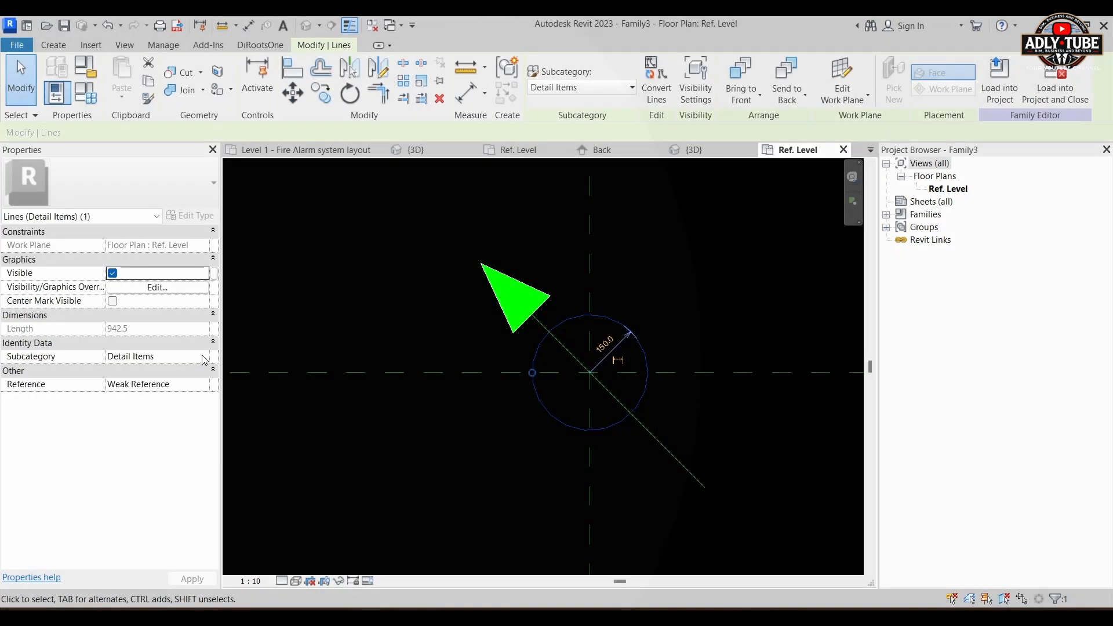
{"action": "left_click", "coordinate": [204, 358]}
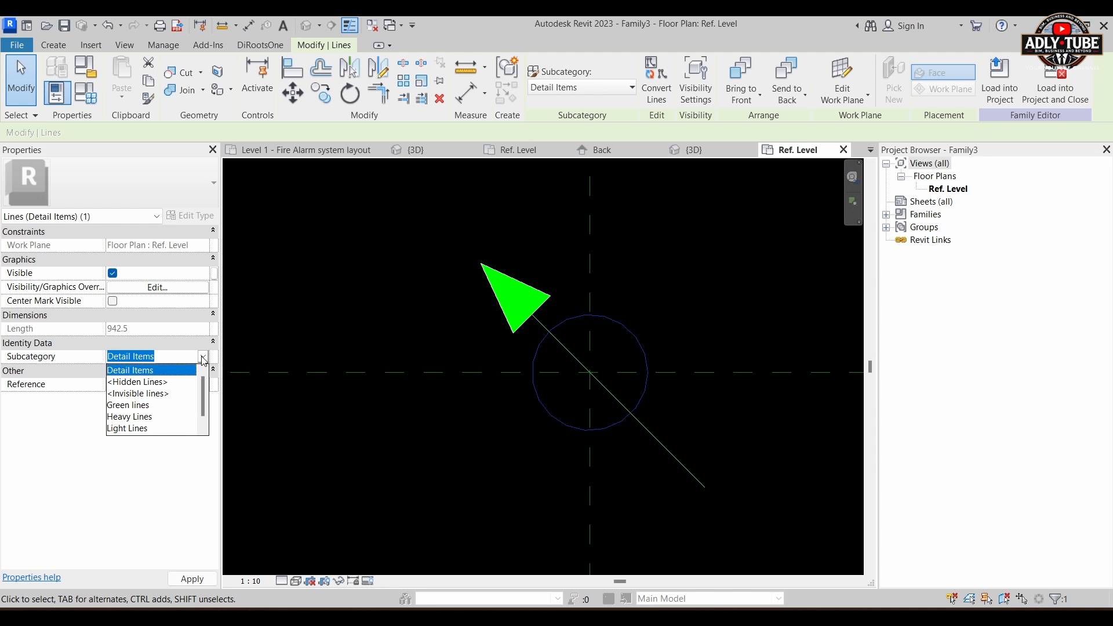
{"action": "left_click", "coordinate": [134, 411]}
{"action": "left_click", "coordinate": [675, 285]}
Step: Move the arrowhead, diagonal line and circle together straight up so the circle's lowest point rests on the horizontal reference plane
{"action": "scroll", "coordinate": [676, 285], "scroll_direction": "down", "scroll_amount": 2}
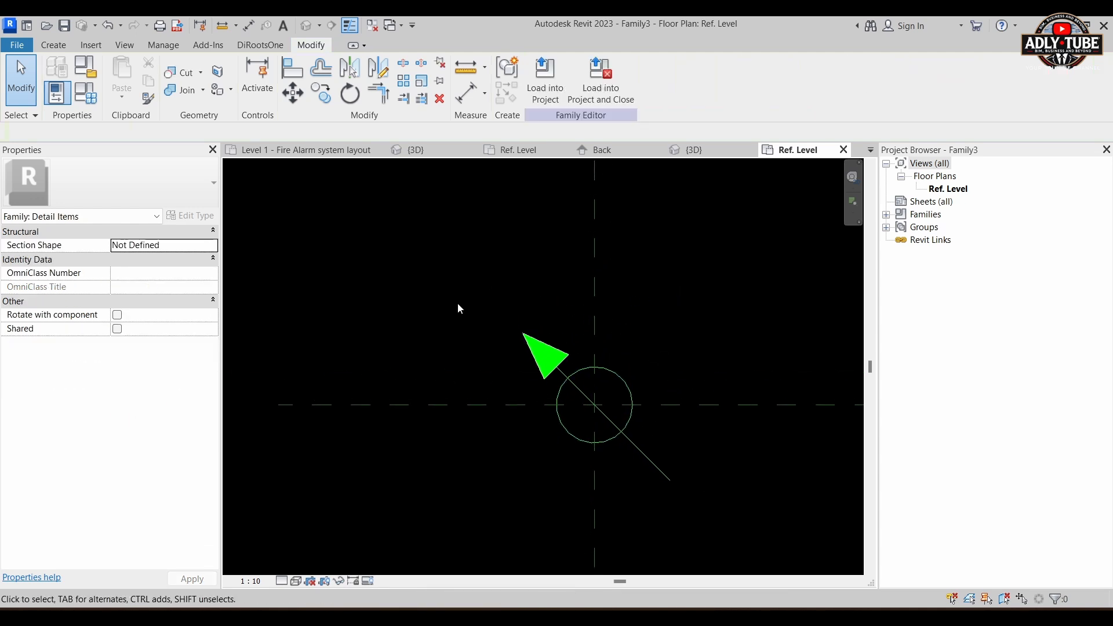
{"action": "left_click_drag", "start_coordinate": [467, 279], "coordinate": [708, 517]}
{"action": "scroll", "coordinate": [603, 448], "scroll_direction": "up", "scroll_amount": 5}
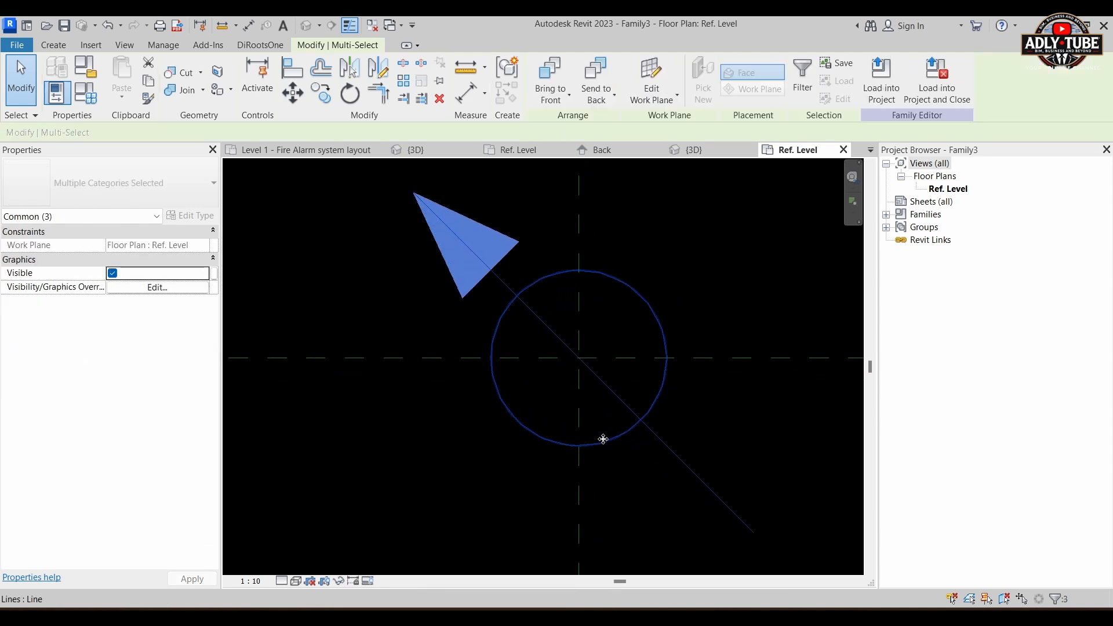
{"action": "left_click_drag", "start_coordinate": [586, 435], "coordinate": [588, 317]}
{"action": "scroll", "coordinate": [643, 461], "scroll_direction": "down", "scroll_amount": 3}
{"action": "scroll", "coordinate": [693, 379], "scroll_direction": "up", "scroll_amount": 1}
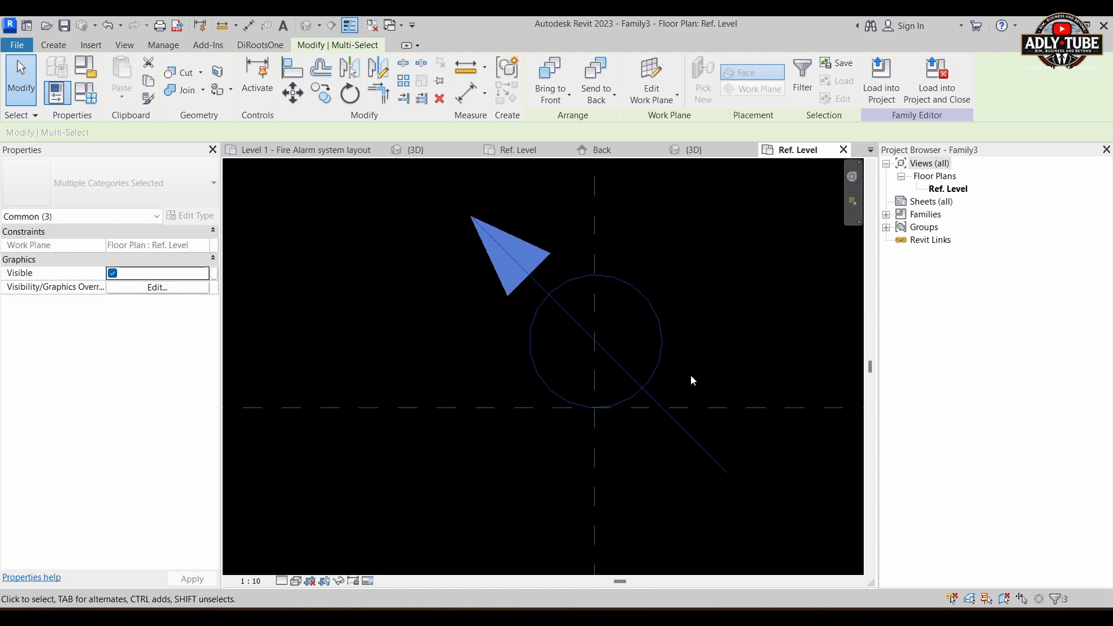
{"action": "left_click", "coordinate": [703, 326]}
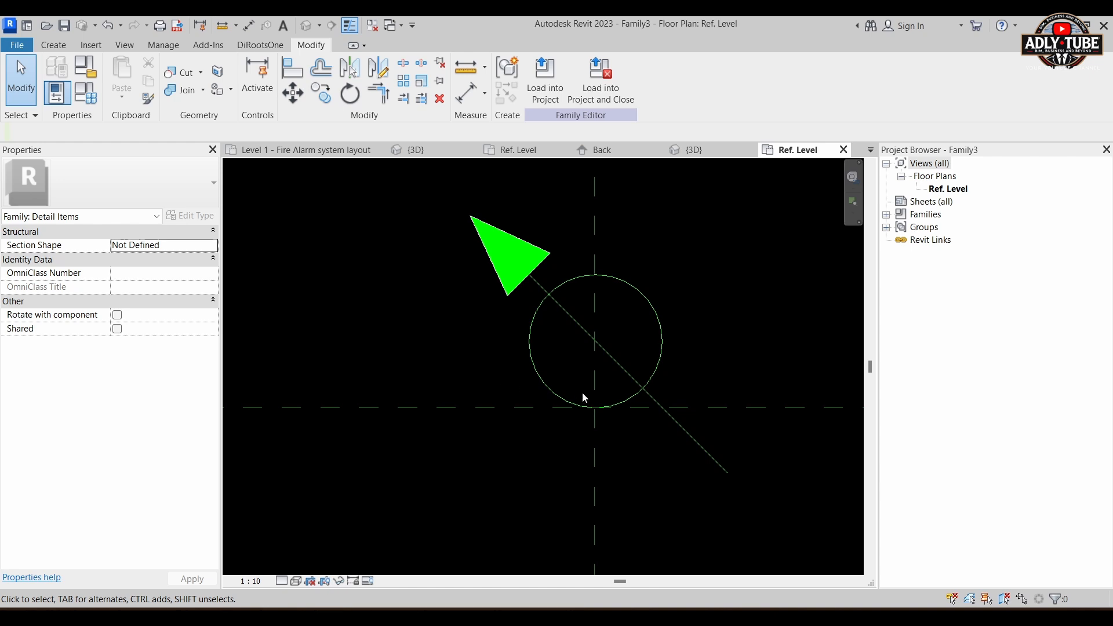
Step: Compare the symbol with the sample in the fire alarm layout and shorten the diagonal line's lower end to a 640 mm length
{"action": "left_click", "coordinate": [306, 150]}
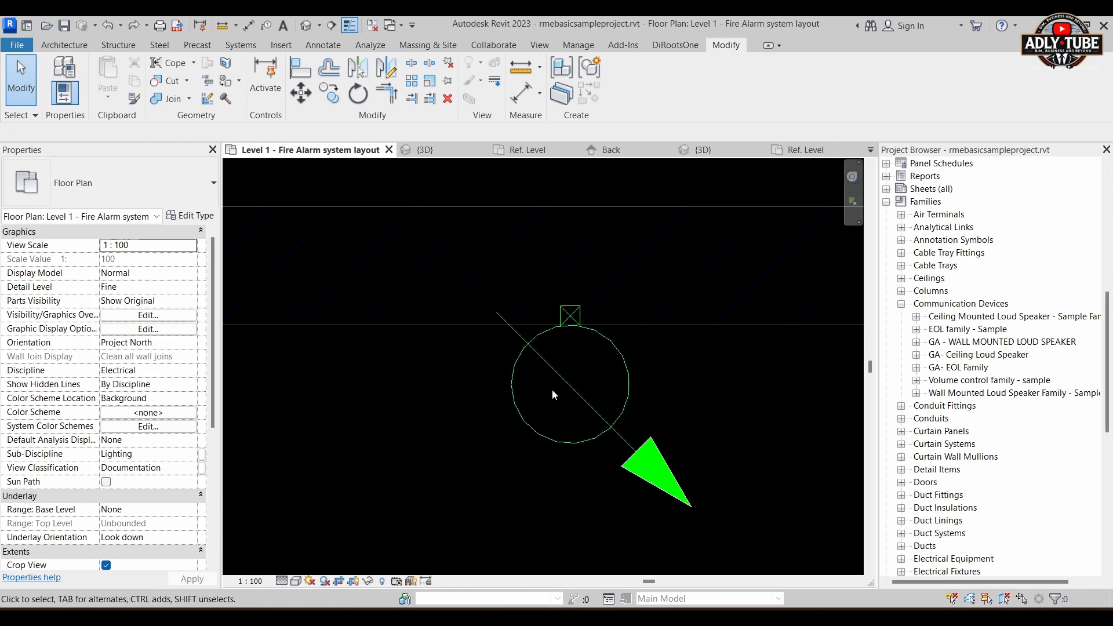
{"action": "left_click", "coordinate": [799, 151]}
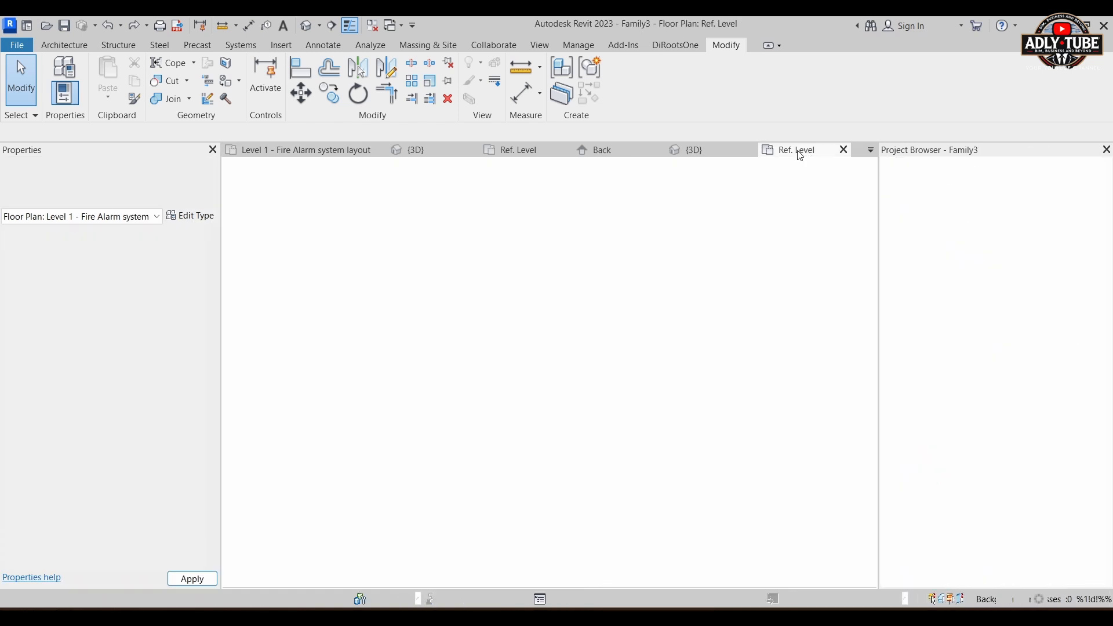
{"action": "left_click", "coordinate": [721, 471]}
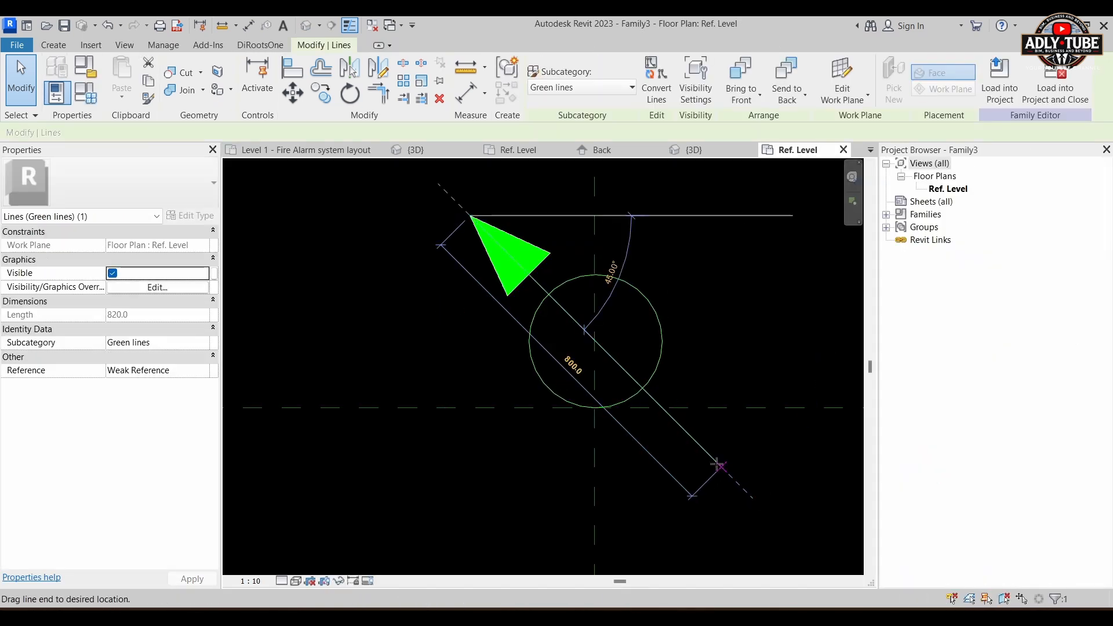
{"action": "left_click_drag", "start_coordinate": [718, 465], "coordinate": [671, 419]}
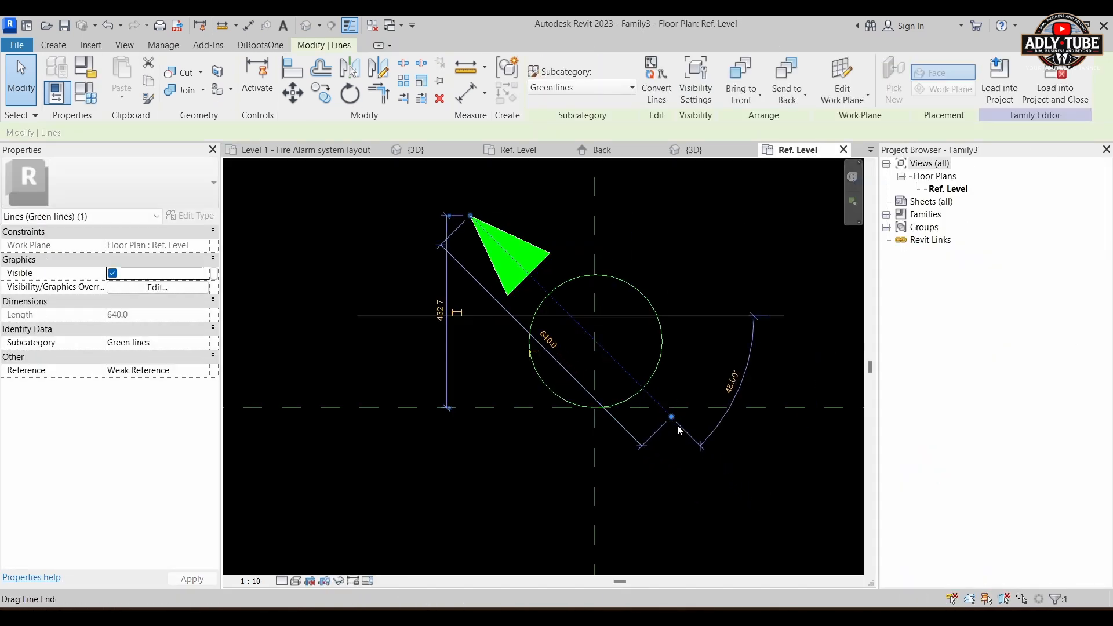
{"action": "left_click", "coordinate": [689, 350]}
Step: Draw a three-sided box of lines hanging below the circle, about 60 mm tall and 50 mm wide
{"action": "scroll", "coordinate": [637, 409], "scroll_direction": "up", "scroll_amount": 2}
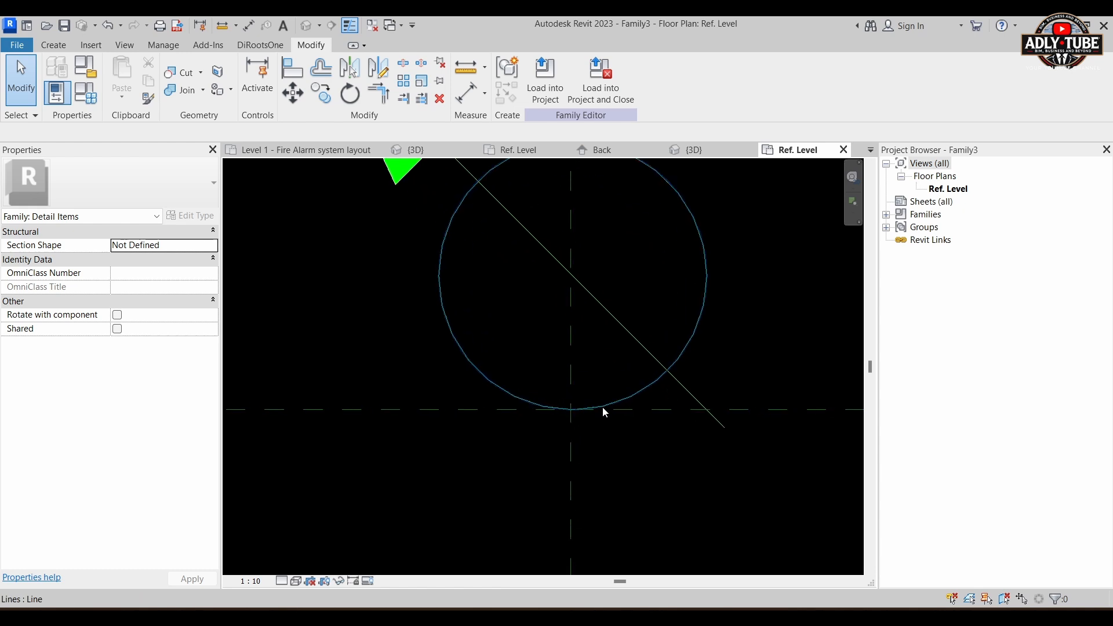
{"action": "left_click", "coordinate": [61, 48]}
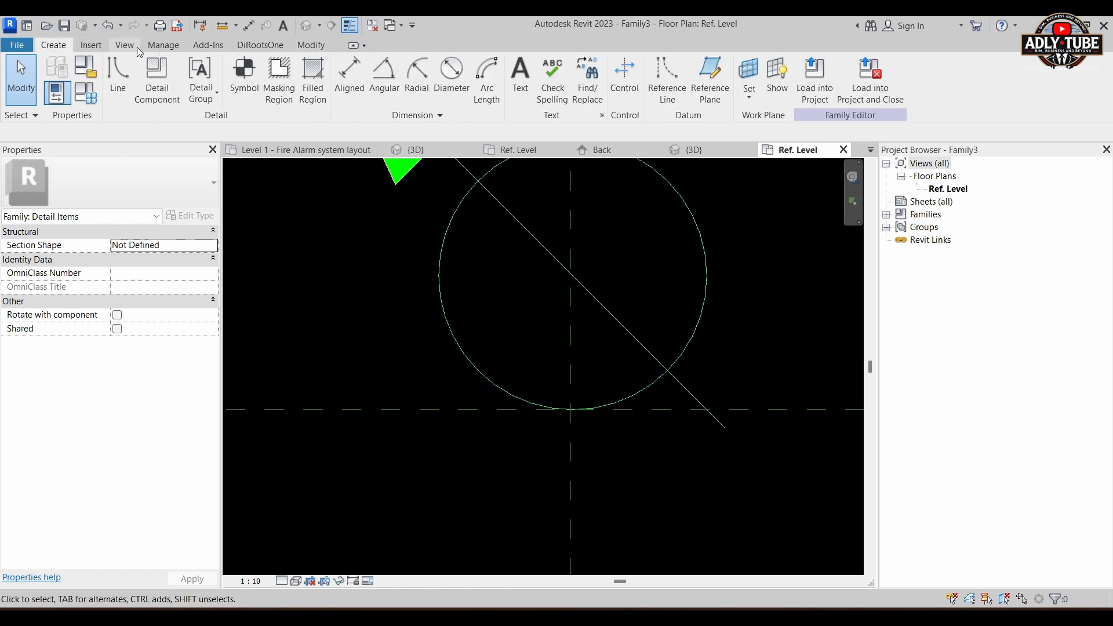
{"action": "left_click", "coordinate": [118, 81]}
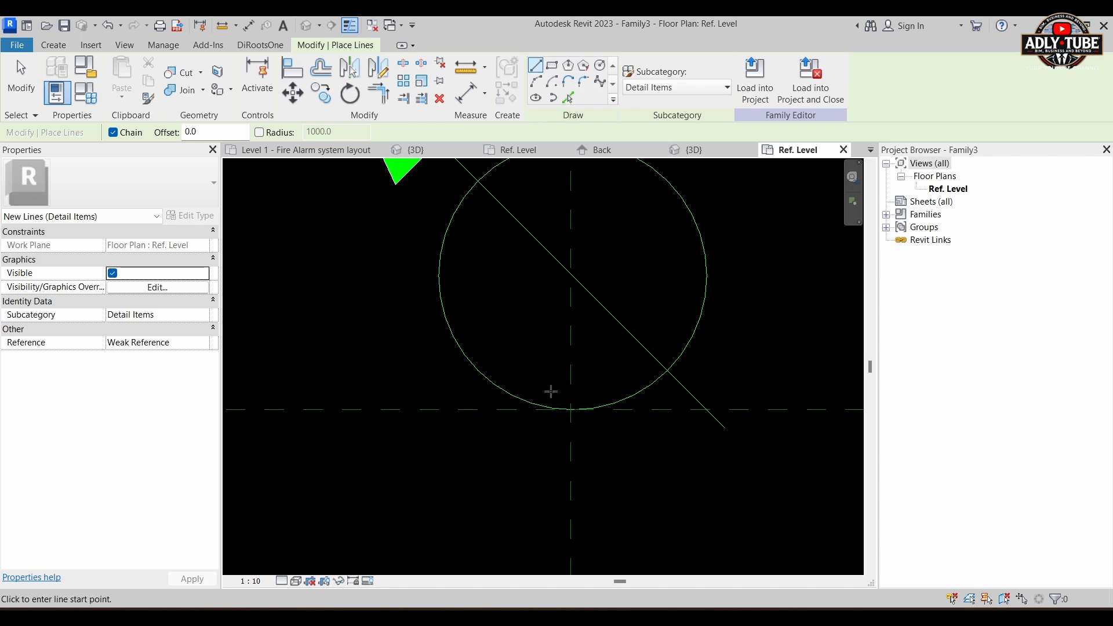
{"action": "scroll", "coordinate": [542, 408], "scroll_direction": "up", "scroll_amount": 1}
{"action": "left_click", "coordinate": [542, 409]}
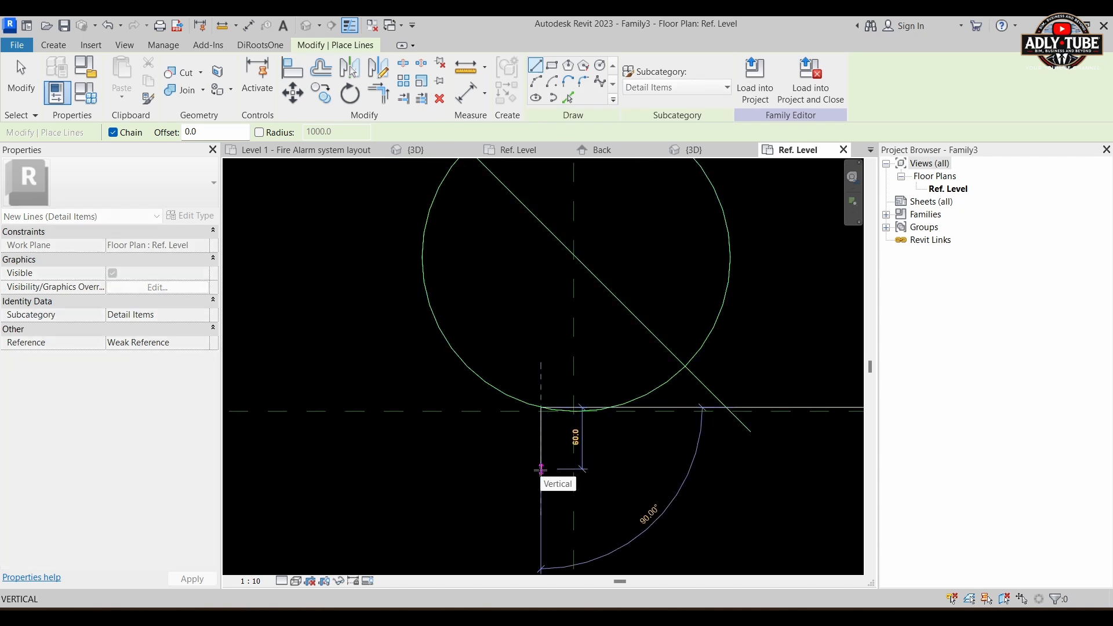
{"action": "left_click", "coordinate": [540, 469]}
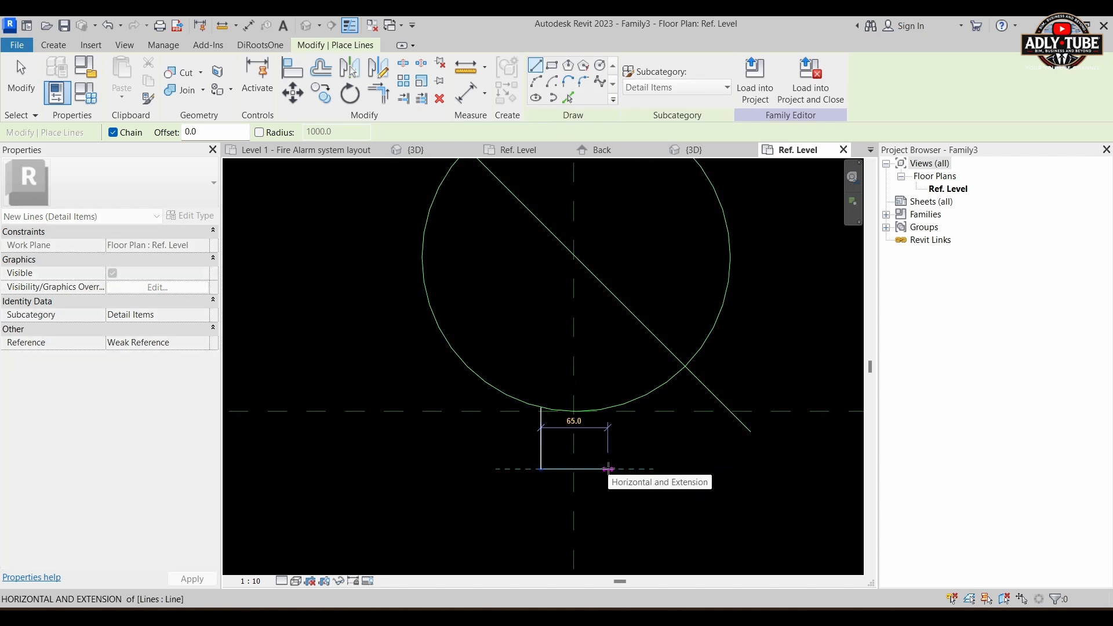
{"action": "type", "text": "50"}
{"action": "key", "text": "Return"}
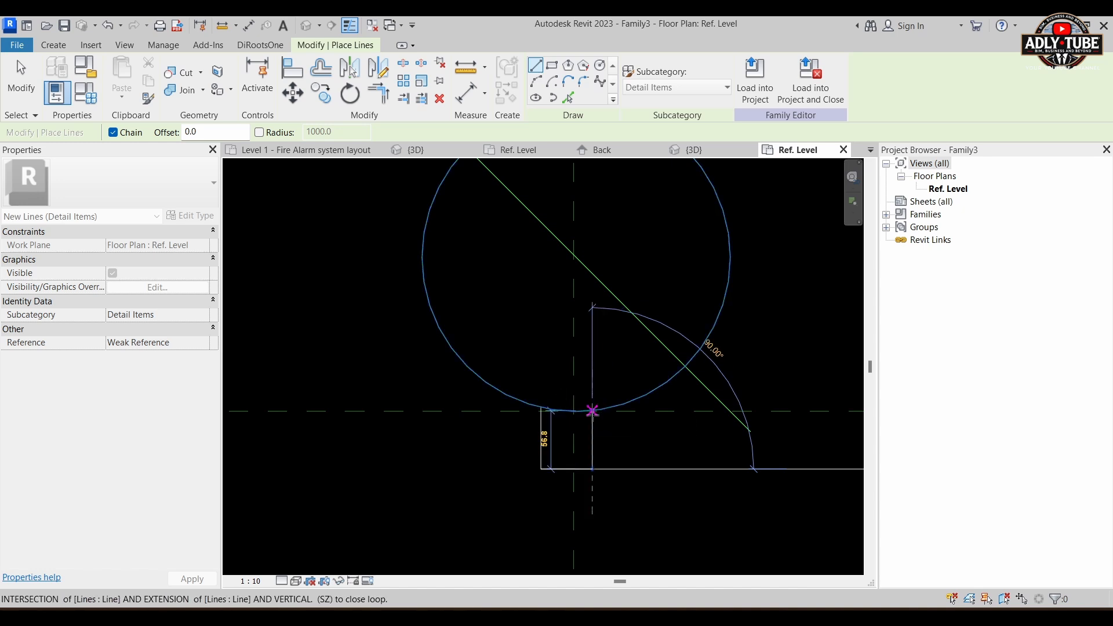
{"action": "left_click", "coordinate": [592, 410]}
{"action": "key", "text": "Escape"}
{"action": "key", "text": "Escape"}
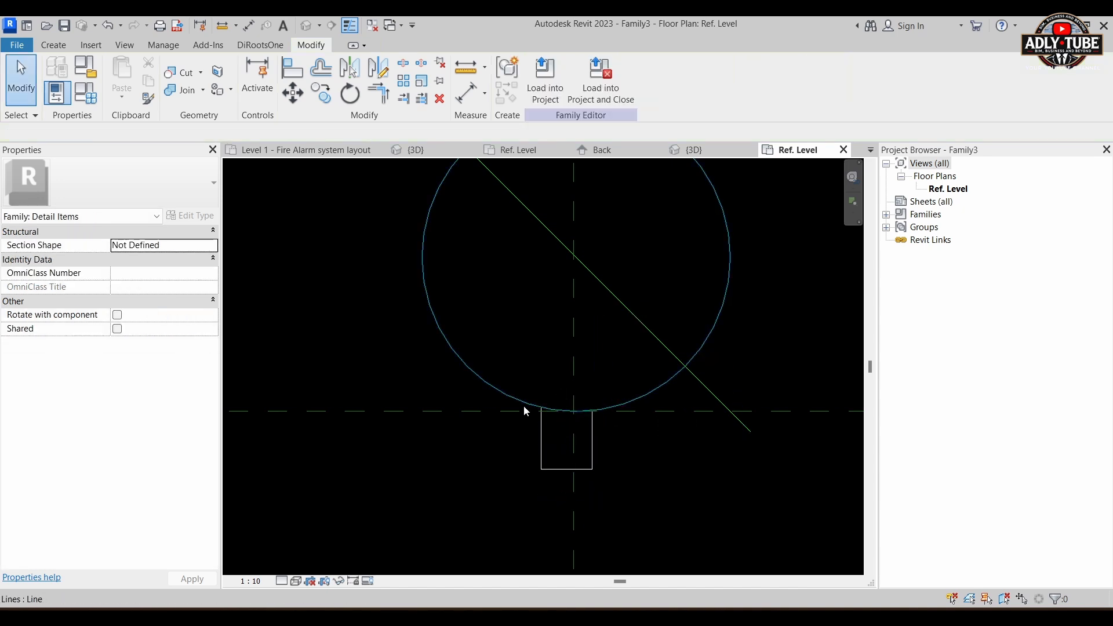
Step: Dimension the box's two vertical sides to the vertical reference plane and make the dimension segments equal
{"action": "key", "text": "d"}
{"action": "key", "text": "i"}
{"action": "scroll", "coordinate": [548, 460], "scroll_direction": "up", "scroll_amount": 2}
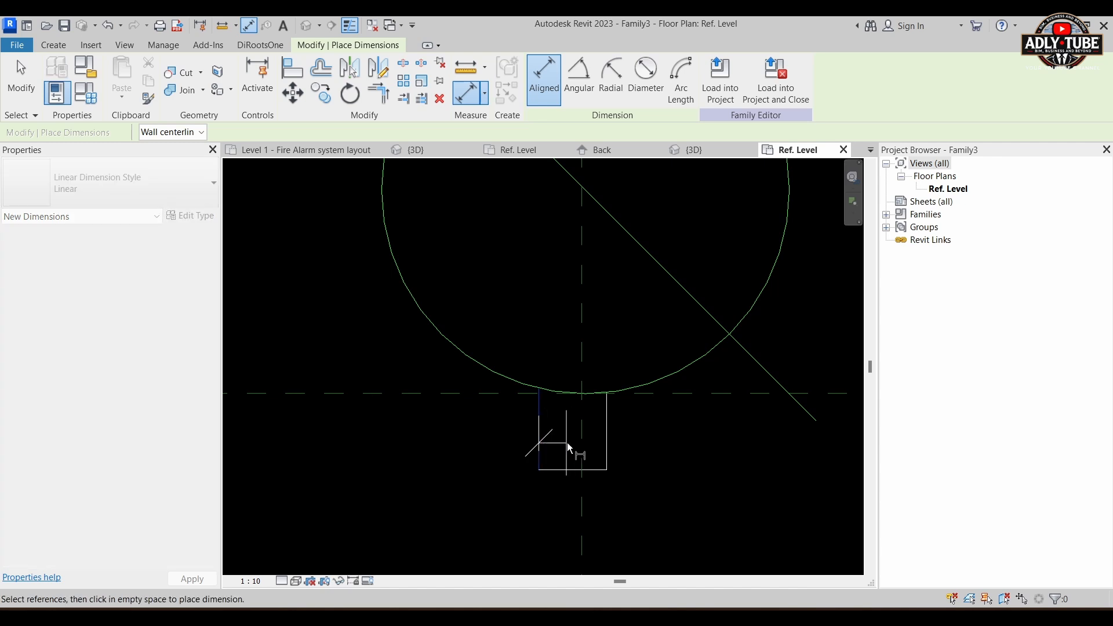
{"action": "left_click", "coordinate": [582, 445]}
{"action": "left_click", "coordinate": [607, 438]}
{"action": "scroll", "coordinate": [584, 364], "scroll_direction": "down", "scroll_amount": 2}
{"action": "left_click", "coordinate": [653, 515]}
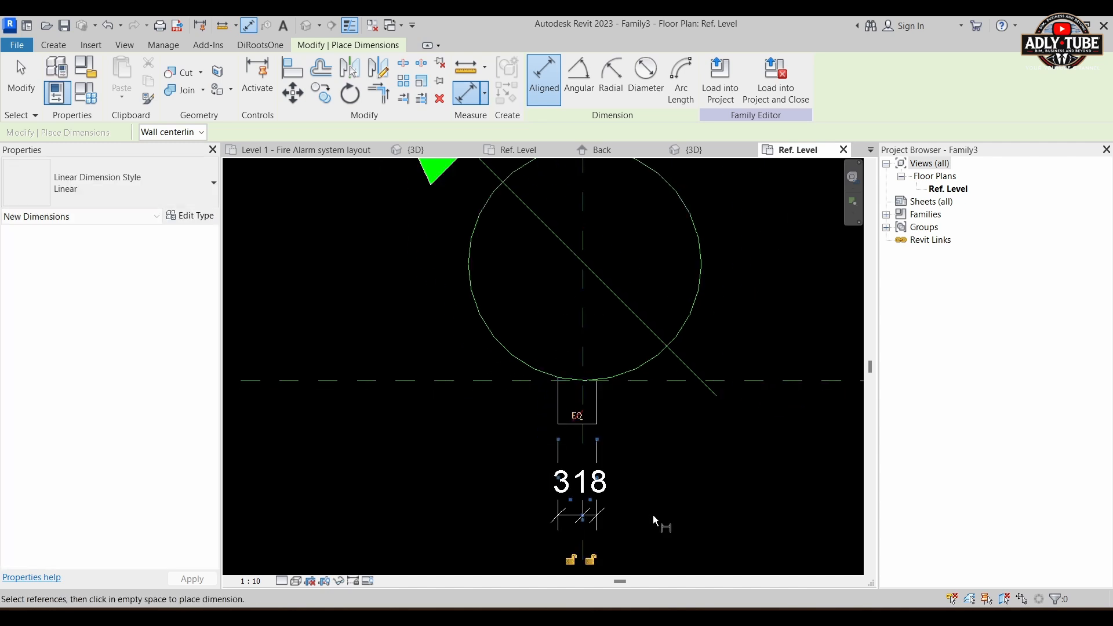
{"action": "left_click", "coordinate": [576, 416]}
{"action": "key", "text": "Escape"}
{"action": "key", "text": "Escape"}
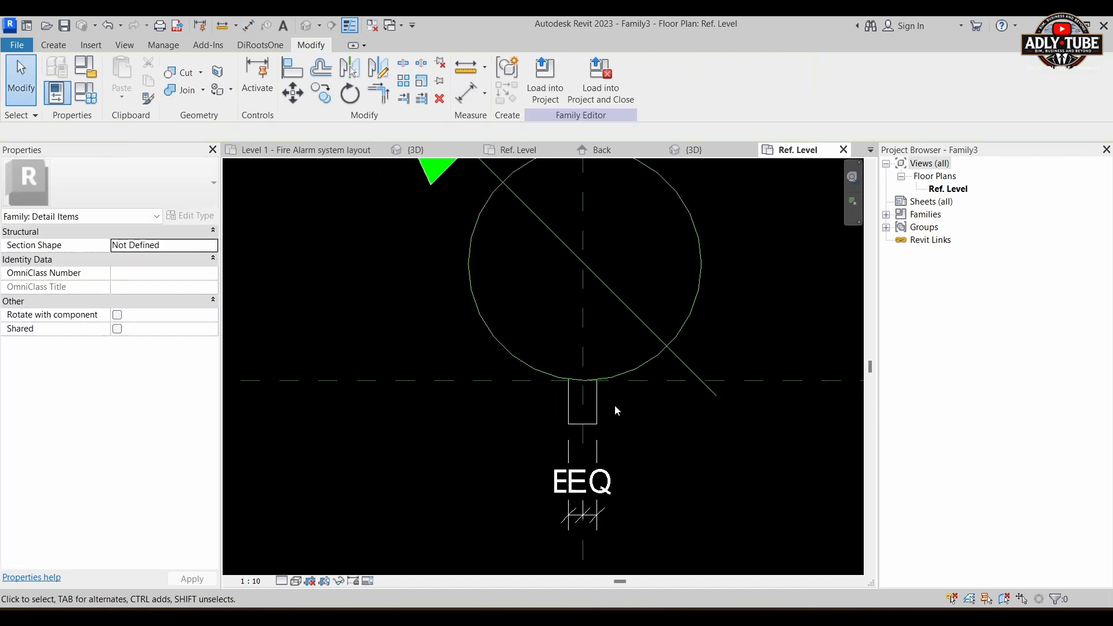
Step: Widen the small box below the circle by moving its right side outward from the vertical reference plane
{"action": "scroll", "coordinate": [614, 406], "scroll_direction": "up", "scroll_amount": 1}
{"action": "left_click", "coordinate": [596, 404]}
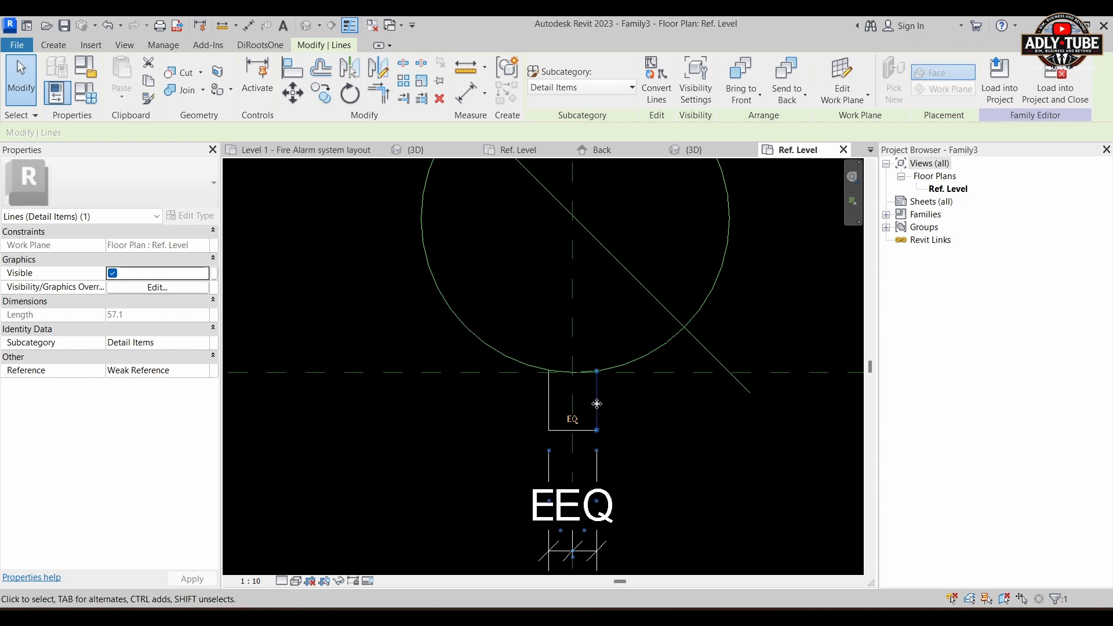
{"action": "left_click_drag", "start_coordinate": [597, 404], "coordinate": [604, 405]}
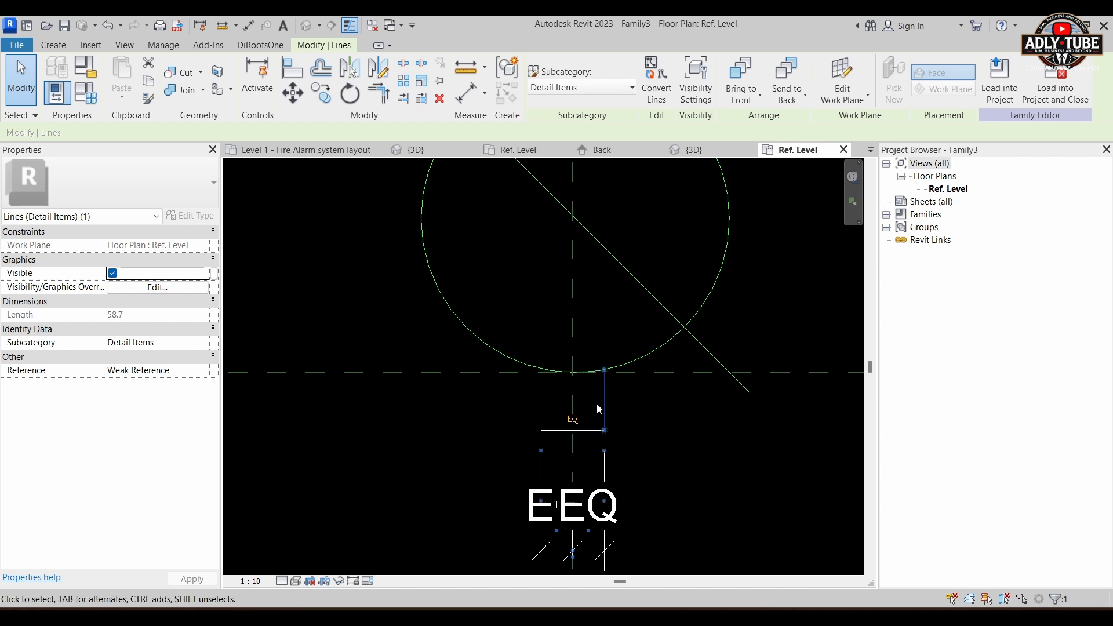
{"action": "key", "text": "Right"}
{"action": "key", "text": "Right"}
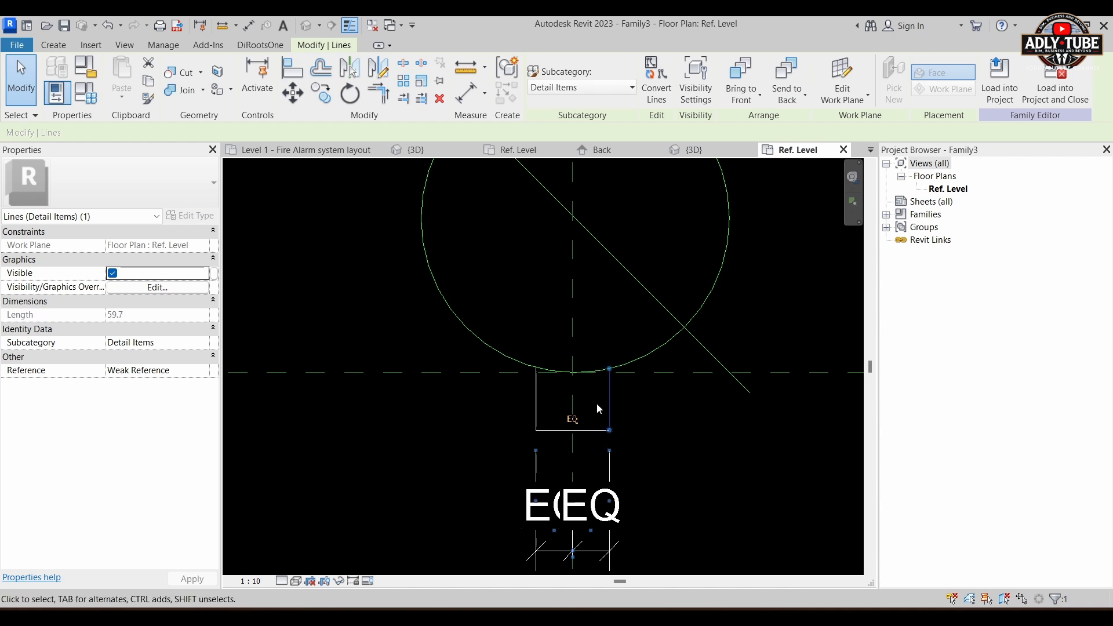
{"action": "left_click", "coordinate": [596, 403]}
Step: Draw two crossing diagonal lines between the opposite corners of the small box
{"action": "scroll", "coordinate": [598, 363], "scroll_direction": "up", "scroll_amount": 3}
{"action": "scroll", "coordinate": [597, 357], "scroll_direction": "down", "scroll_amount": 5}
{"action": "mouse_move", "coordinate": [611, 419]}
{"action": "middle_mouse_down"}
{"action": "mouse_move", "coordinate": [633, 446]}
{"action": "mouse_move", "coordinate": [618, 485]}
{"action": "middle_mouse_up"}
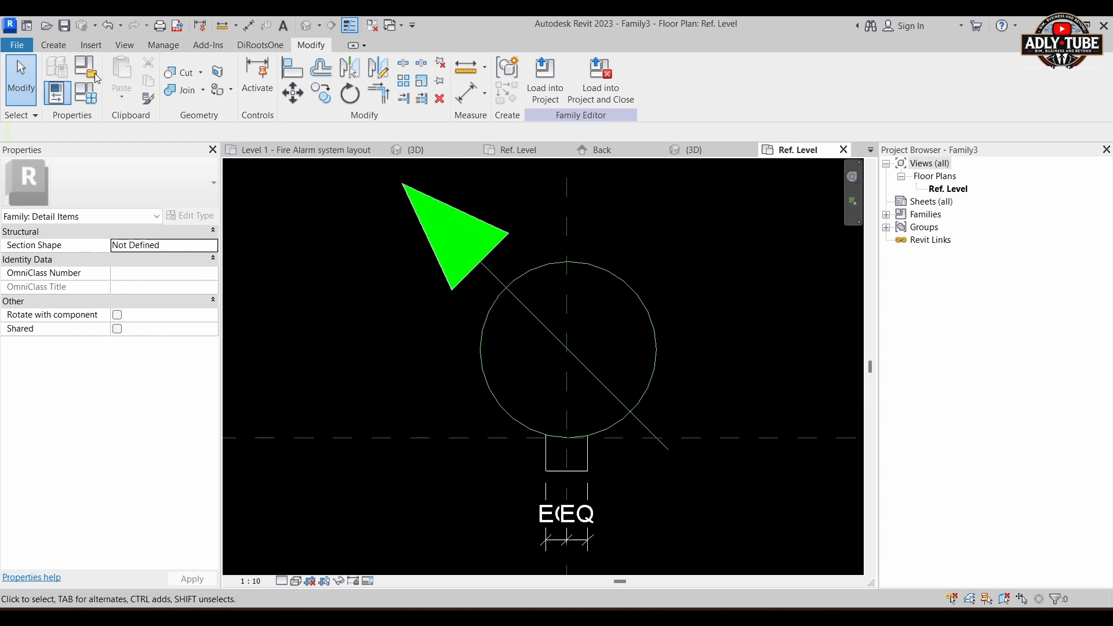
{"action": "left_click", "coordinate": [68, 45]}
{"action": "left_click", "coordinate": [117, 72]}
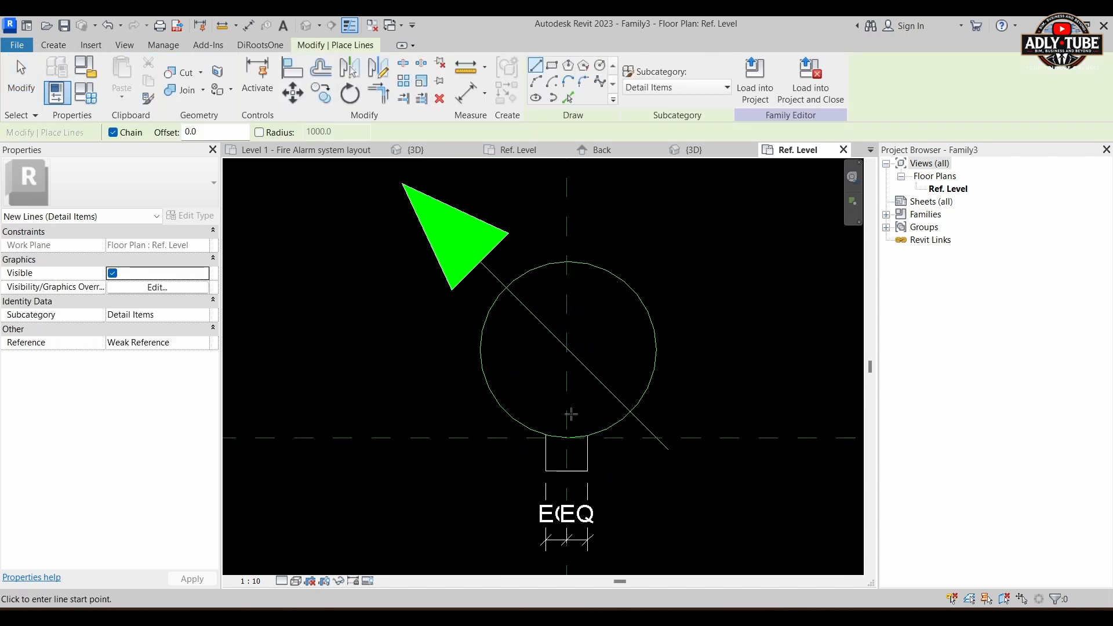
{"action": "scroll", "coordinate": [565, 439], "scroll_direction": "up", "scroll_amount": 2}
{"action": "left_click", "coordinate": [519, 428]}
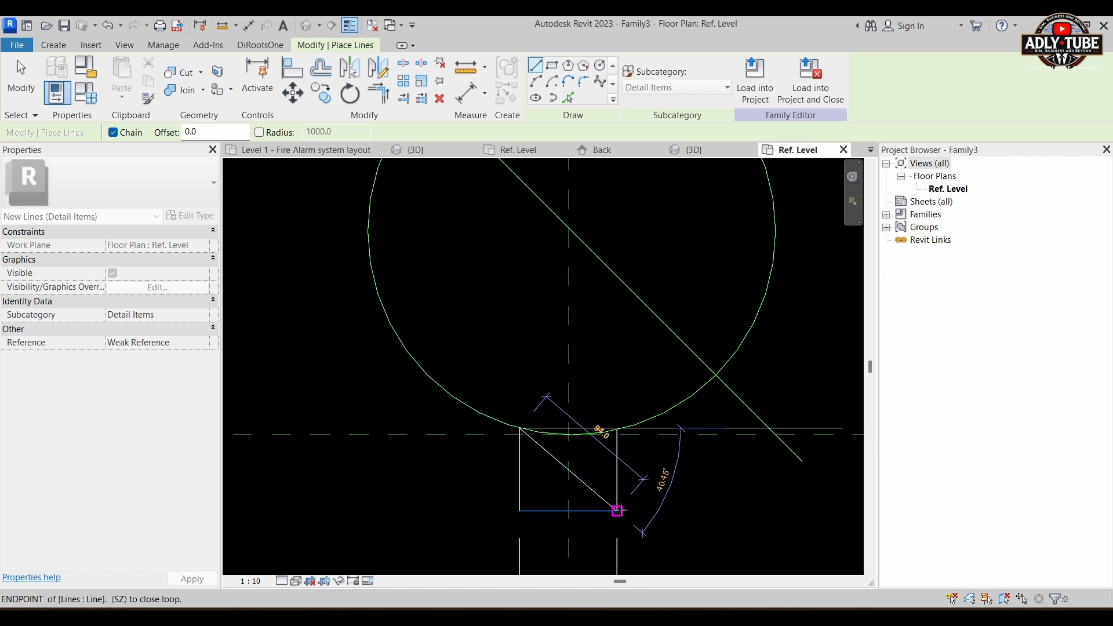
{"action": "left_click", "coordinate": [617, 510]}
{"action": "left_click", "coordinate": [519, 510]}
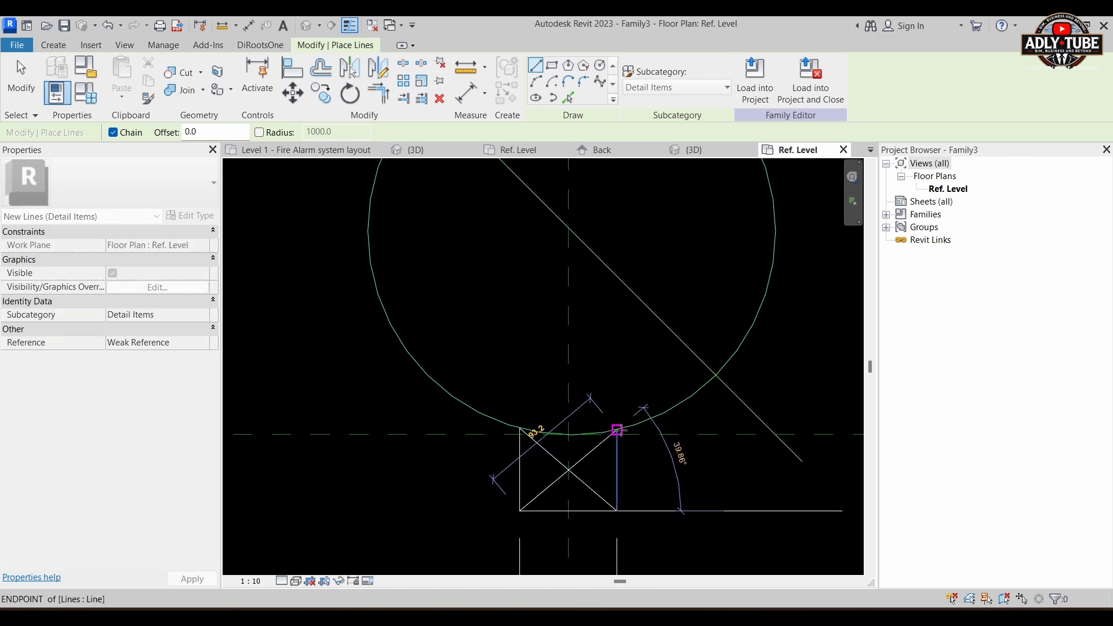
{"action": "left_click", "coordinate": [617, 430]}
{"action": "scroll", "coordinate": [617, 430], "scroll_direction": "down", "scroll_amount": 2}
{"action": "key", "text": "Escape"}
{"action": "key", "text": "Escape"}
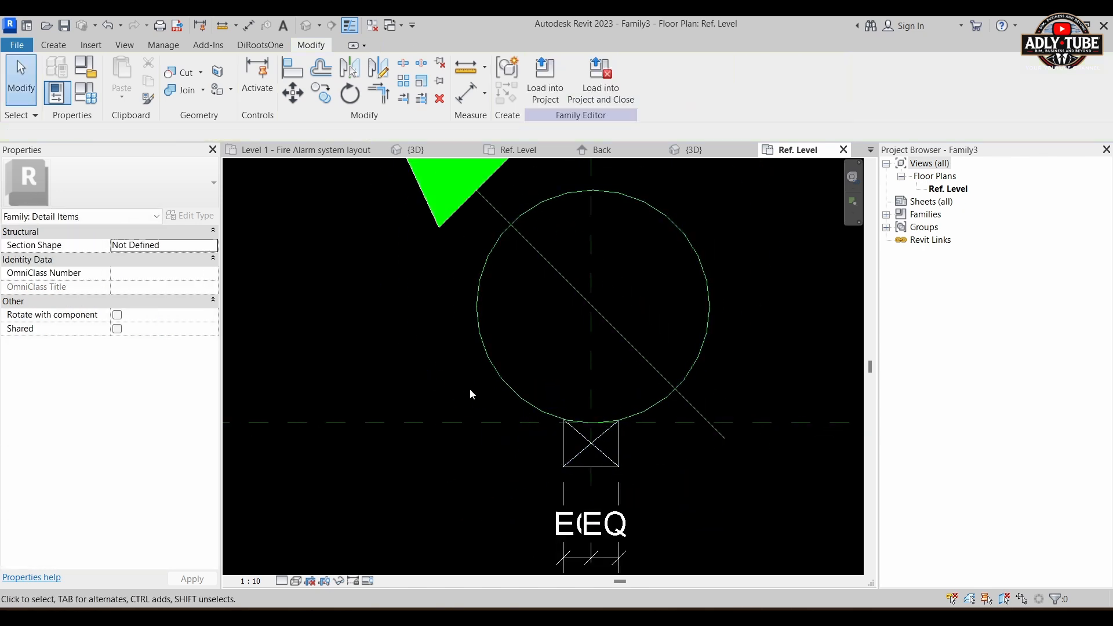
Step: Assign all lines of the small box and its diagonals to the Green lines subcategory
{"action": "scroll", "coordinate": [471, 394], "scroll_direction": "down", "scroll_amount": 1}
{"action": "left_click_drag", "start_coordinate": [467, 387], "coordinate": [614, 470]}
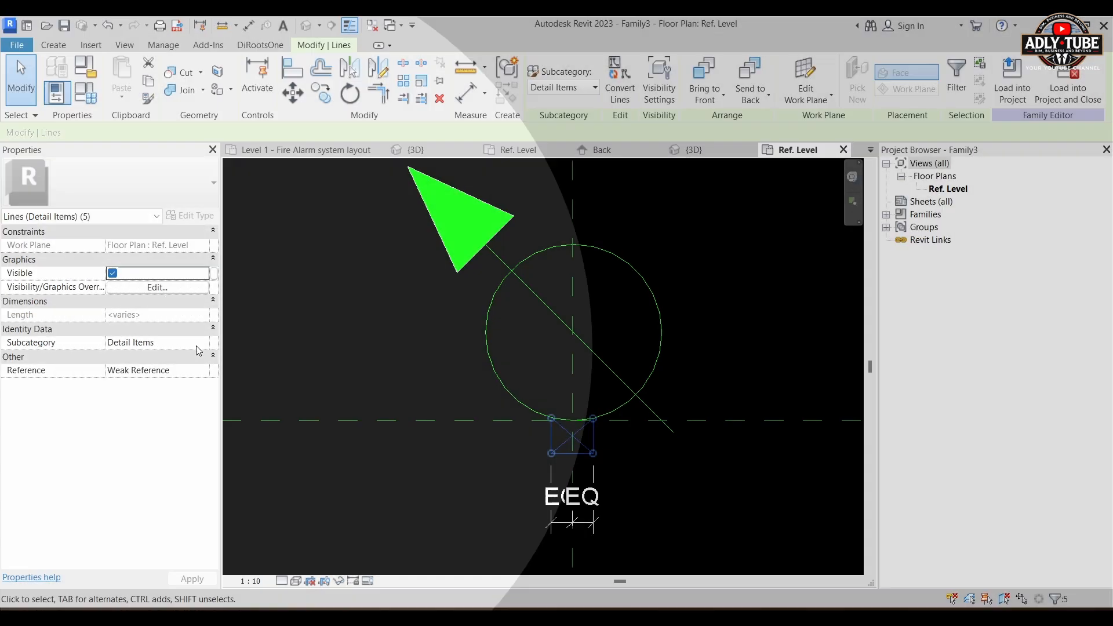
{"action": "left_click", "coordinate": [203, 344]}
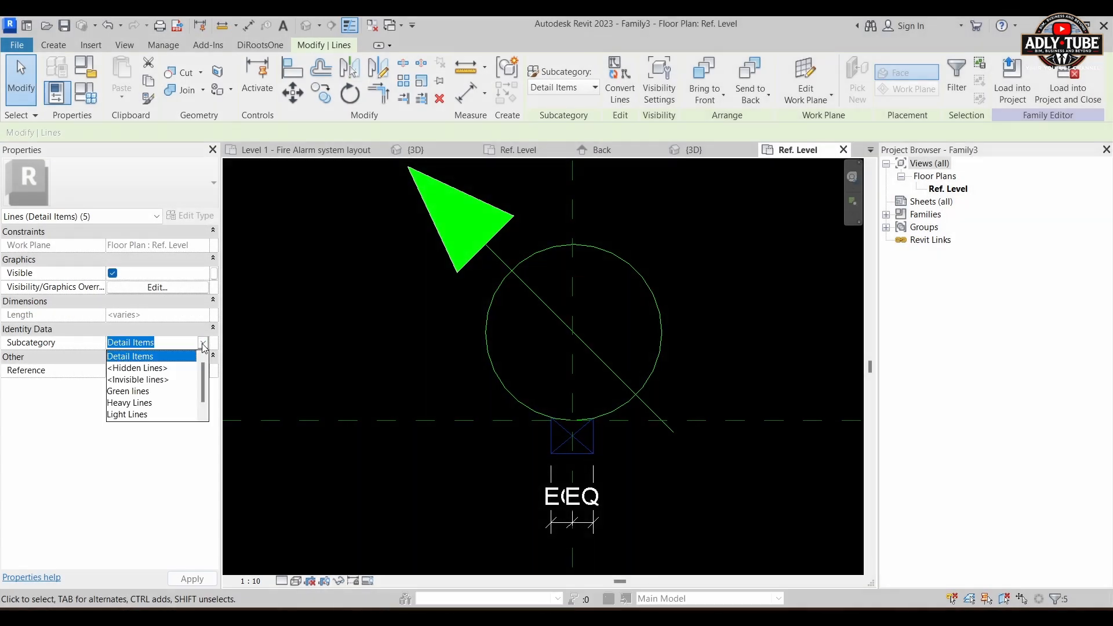
{"action": "left_click", "coordinate": [136, 393]}
{"action": "left_click", "coordinate": [741, 367]}
{"action": "scroll", "coordinate": [571, 392], "scroll_direction": "down", "scroll_amount": 3}
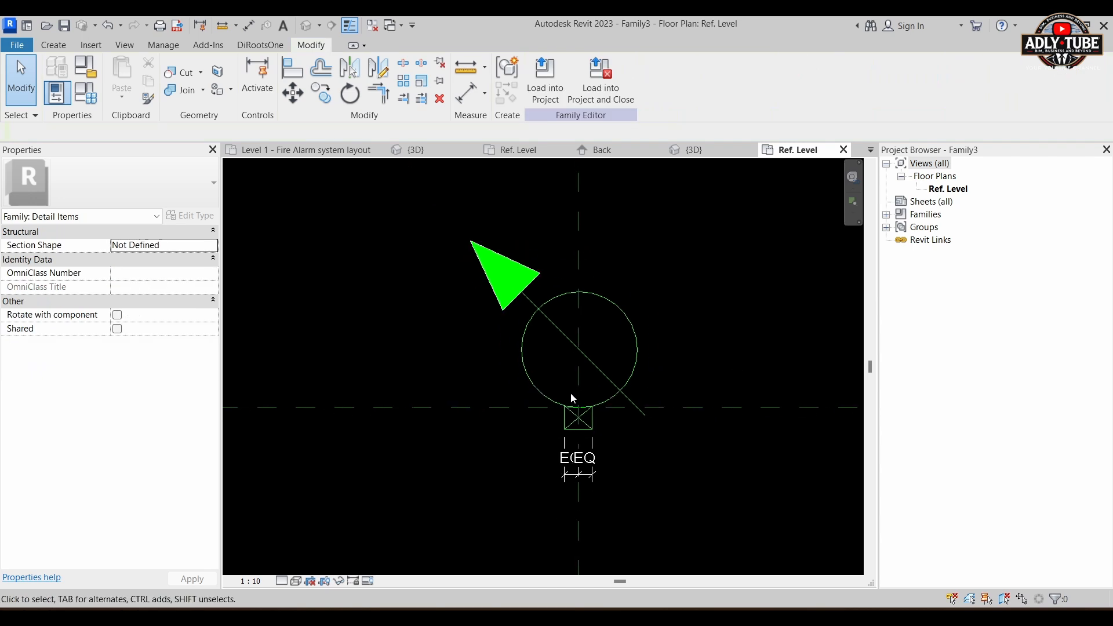
Step: Save the detail item family as Volume control family - 2D2.rfa with the maximum number of backups set to 1
{"action": "middle_click_drag", "start_coordinate": [646, 297], "coordinate": [612, 347]}
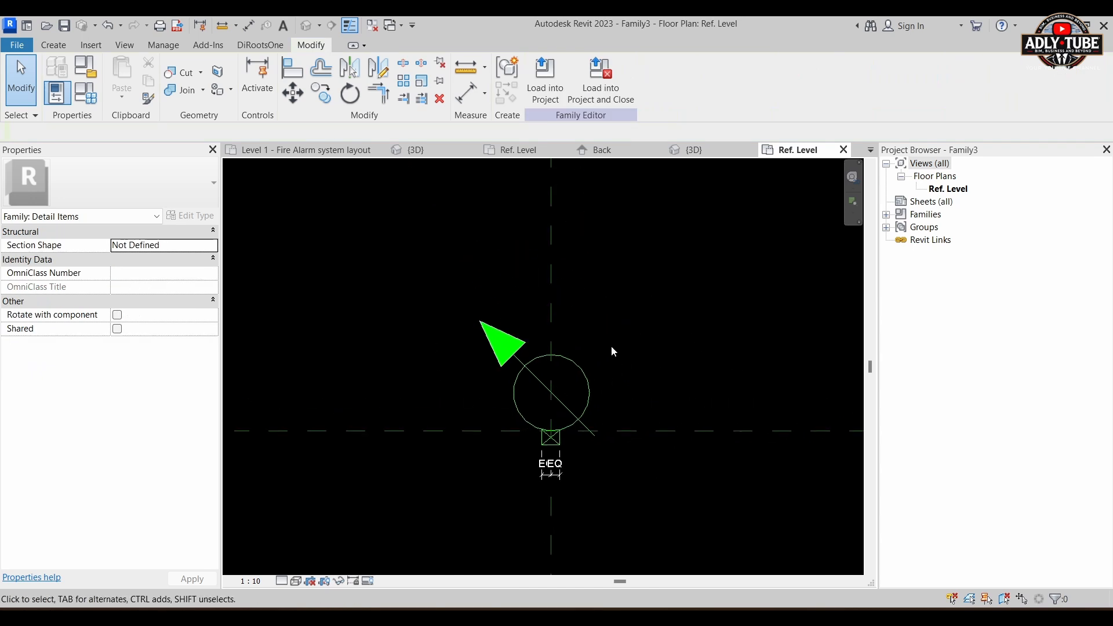
{"action": "left_click", "coordinate": [21, 47]}
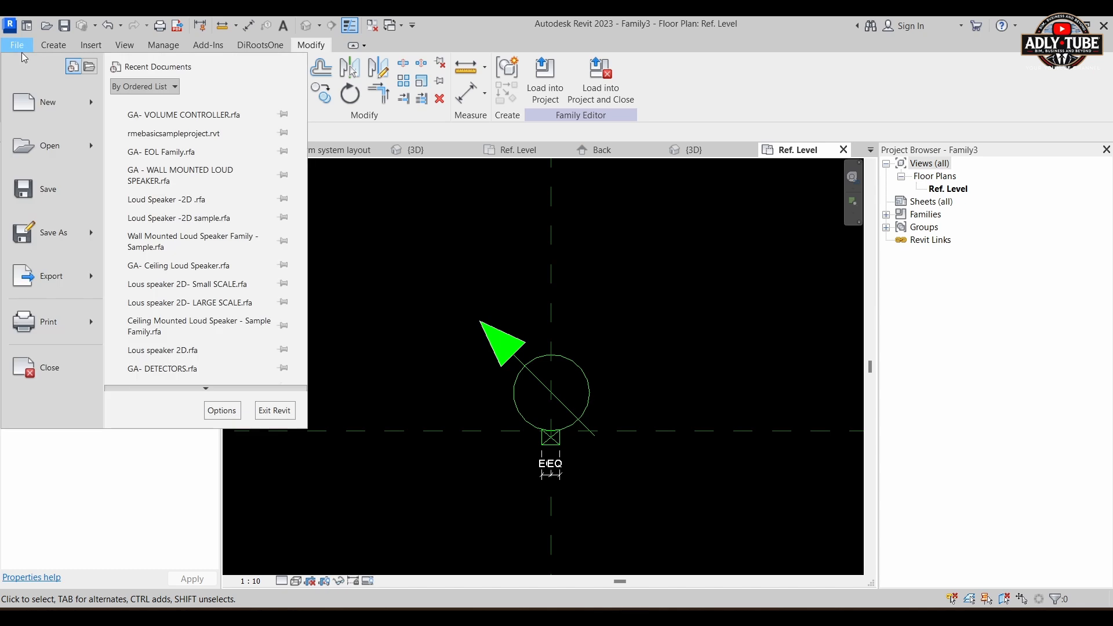
{"action": "mouse_move", "coordinate": [92, 231]}
{"action": "left_click", "coordinate": [165, 224]}
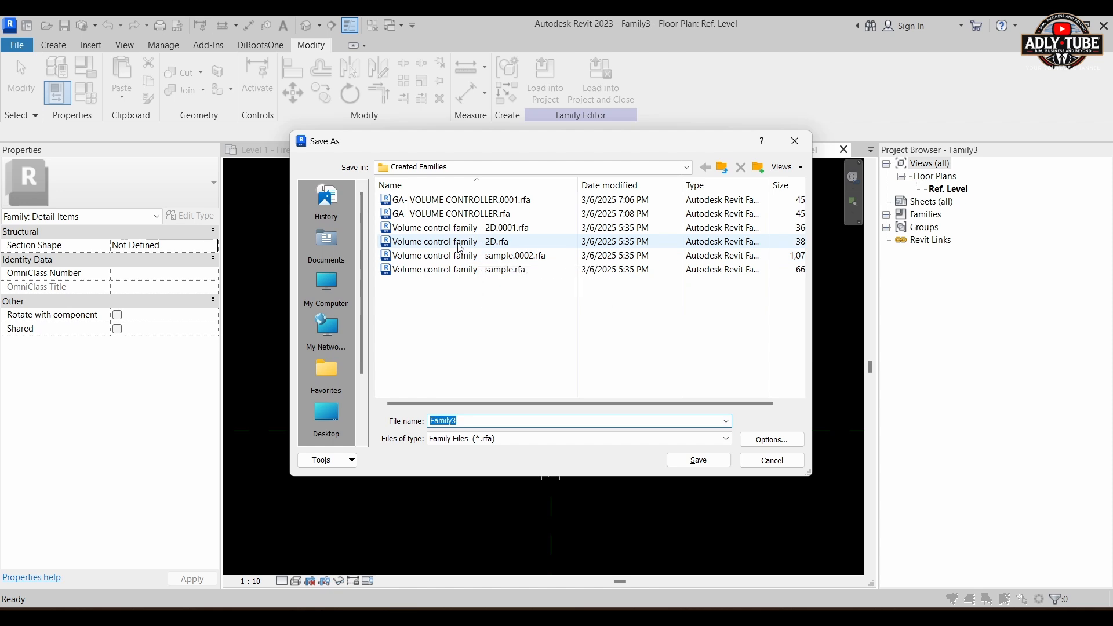
{"action": "left_click", "coordinate": [446, 241]}
{"action": "left_click", "coordinate": [520, 422]}
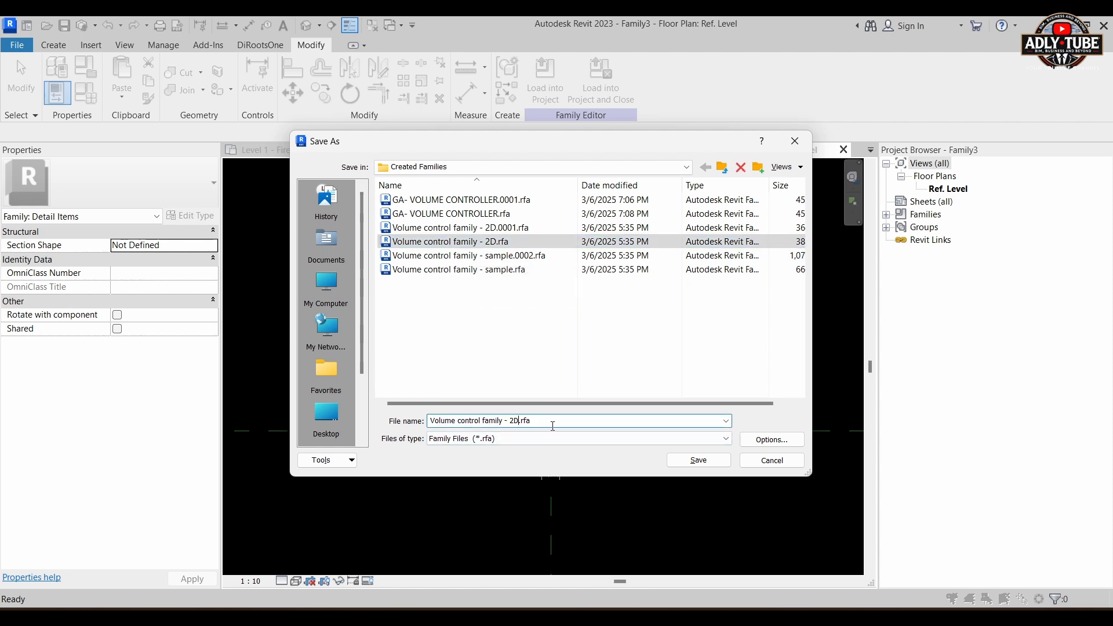
{"action": "left_click", "coordinate": [764, 442]}
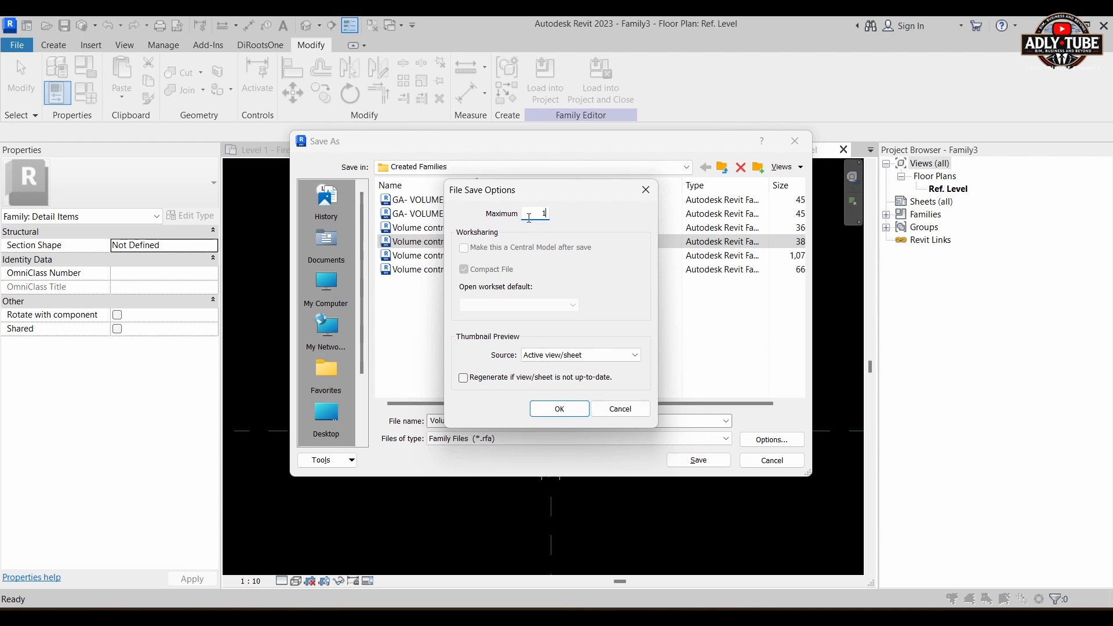
{"action": "left_click", "coordinate": [550, 409]}
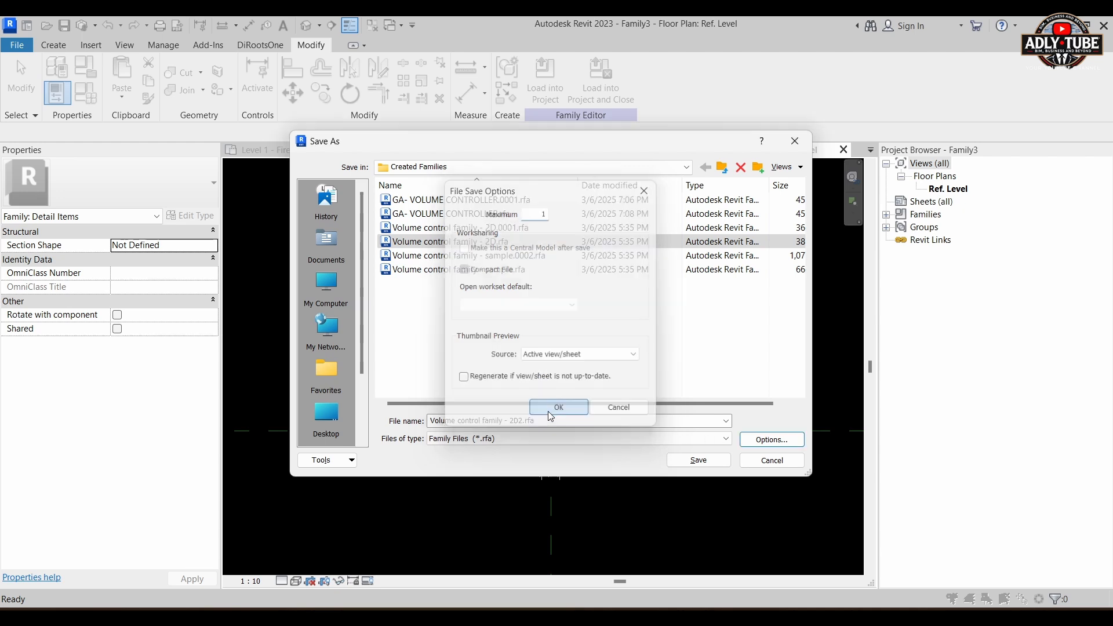
{"action": "key", "text": "Return"}
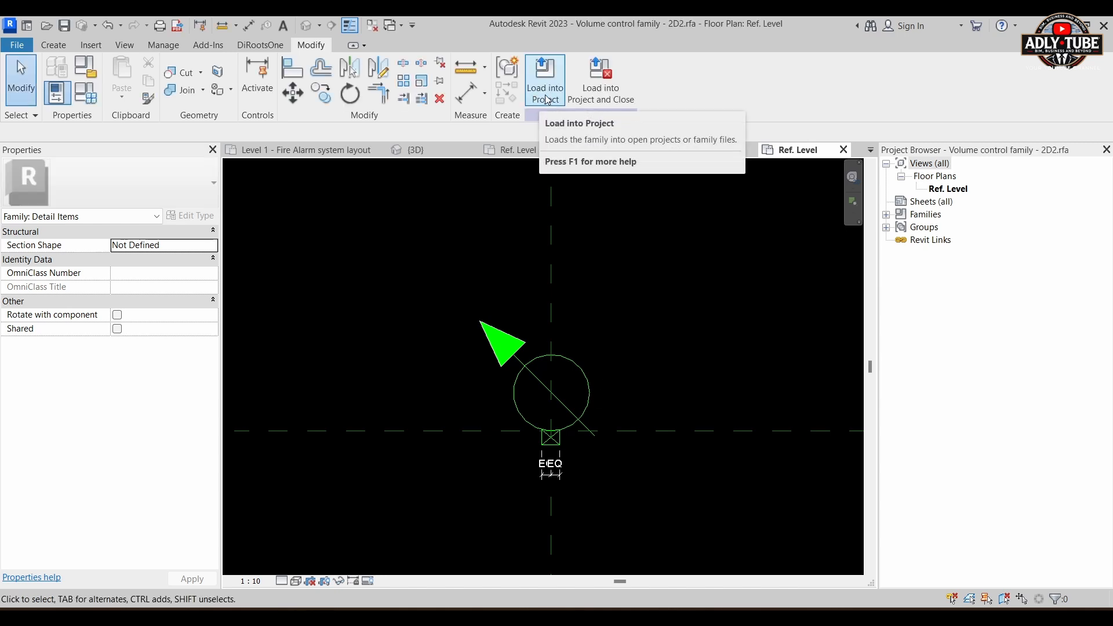
Step: Load the detail item family into GA- VOLUME CONTROLLER.rfa and leave the placement command without placing it in the plan view
{"action": "left_click", "coordinate": [546, 97]}
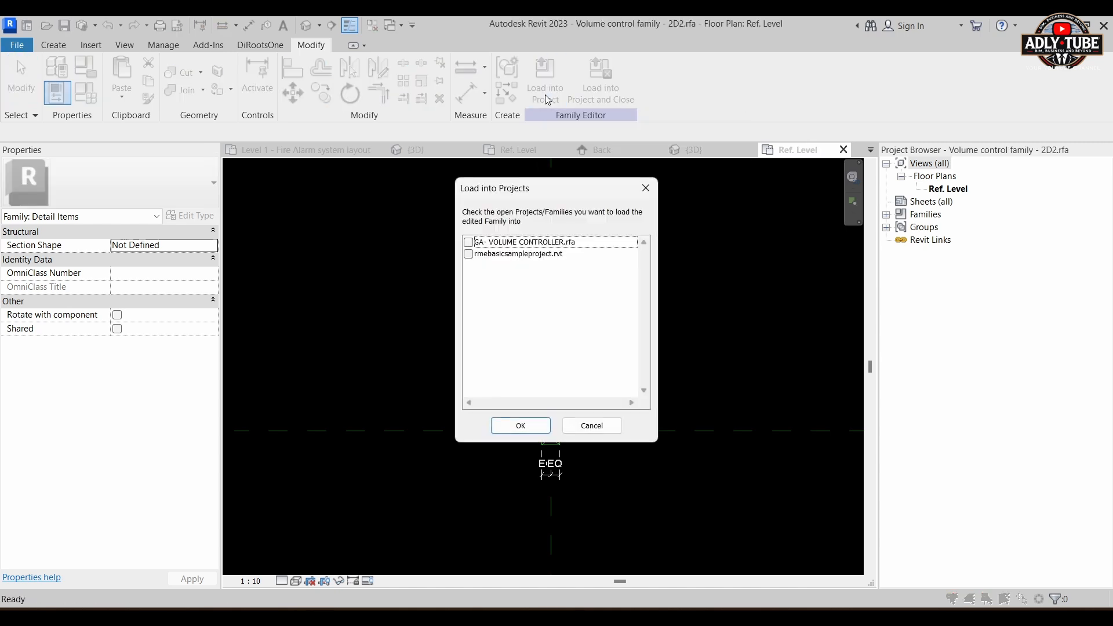
{"action": "left_click", "coordinate": [475, 242]}
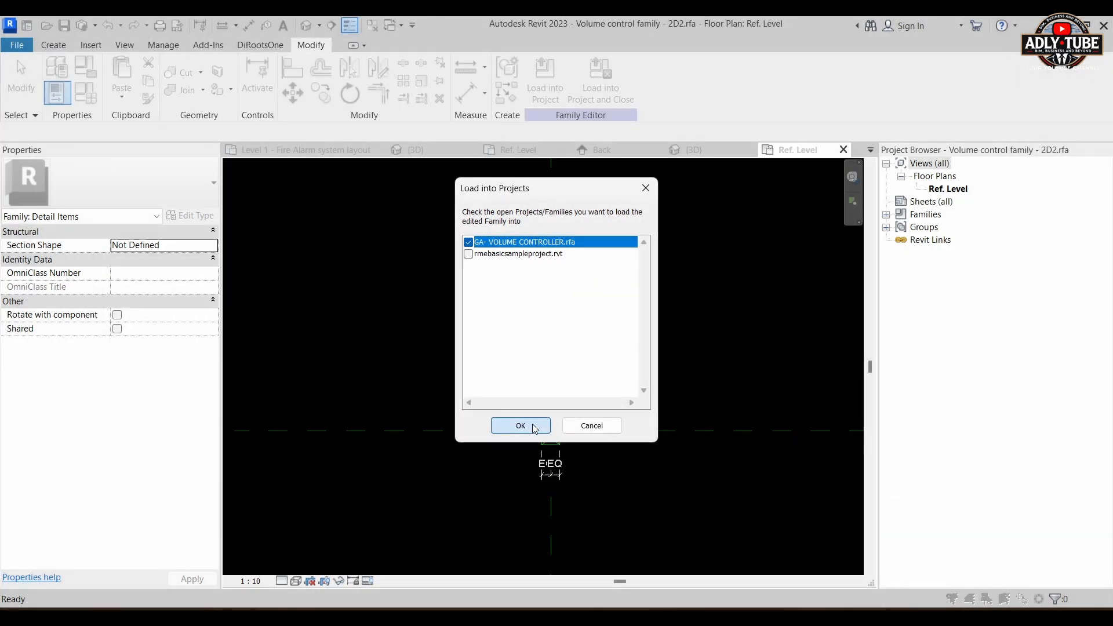
{"action": "left_click", "coordinate": [520, 426]}
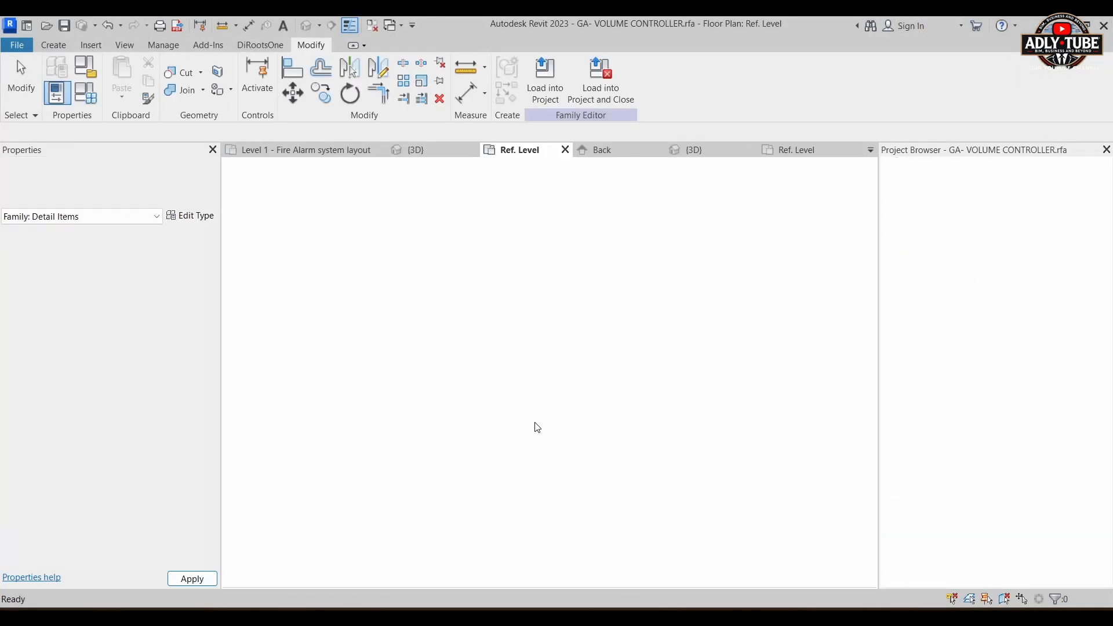
{"action": "scroll", "coordinate": [503, 401], "scroll_direction": "down", "scroll_amount": 3}
{"action": "scroll", "coordinate": [503, 401], "scroll_direction": "up", "scroll_amount": 2}
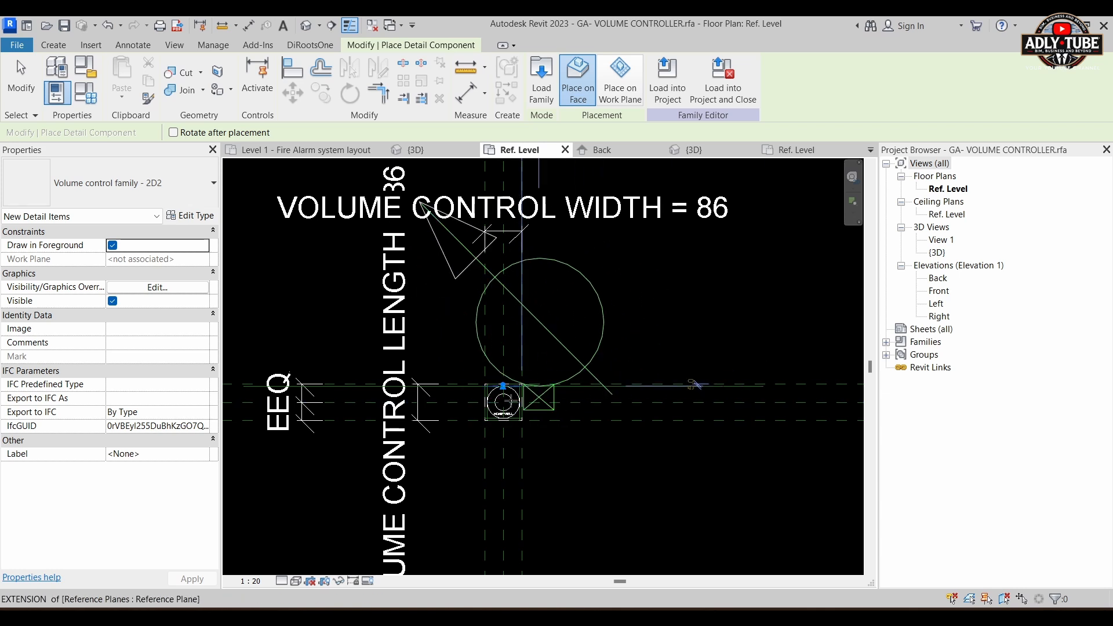
{"action": "scroll", "coordinate": [478, 428], "scroll_direction": "down", "scroll_amount": 2}
{"action": "scroll", "coordinate": [501, 412], "scroll_direction": "up", "scroll_amount": 3}
{"action": "scroll", "coordinate": [485, 398], "scroll_direction": "up", "scroll_amount": 2}
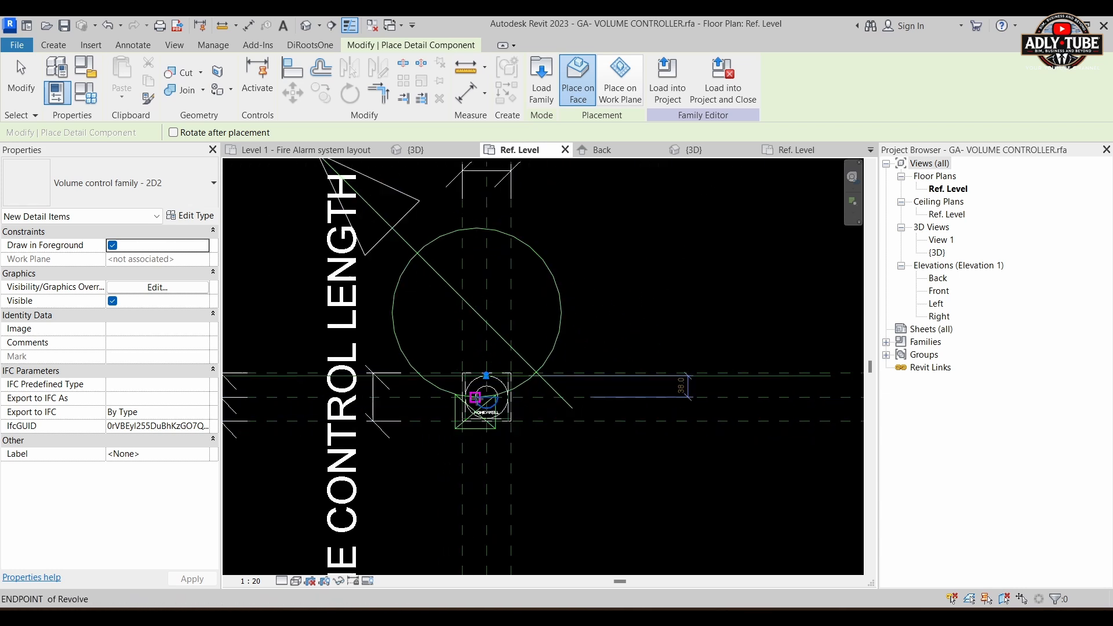
{"action": "key", "text": "Escape"}
{"action": "key", "text": "Escape"}
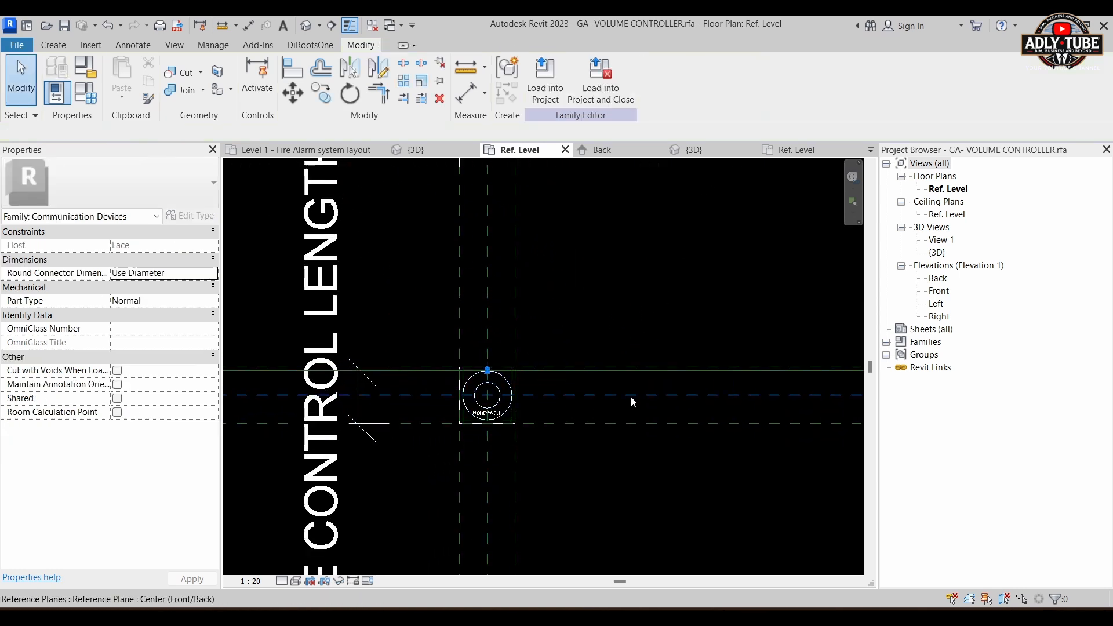
Step: Open the Back elevation of the volume controller family
{"action": "double_click", "coordinate": [937, 278]}
{"action": "scroll", "coordinate": [579, 406], "scroll_direction": "down", "scroll_amount": 3}
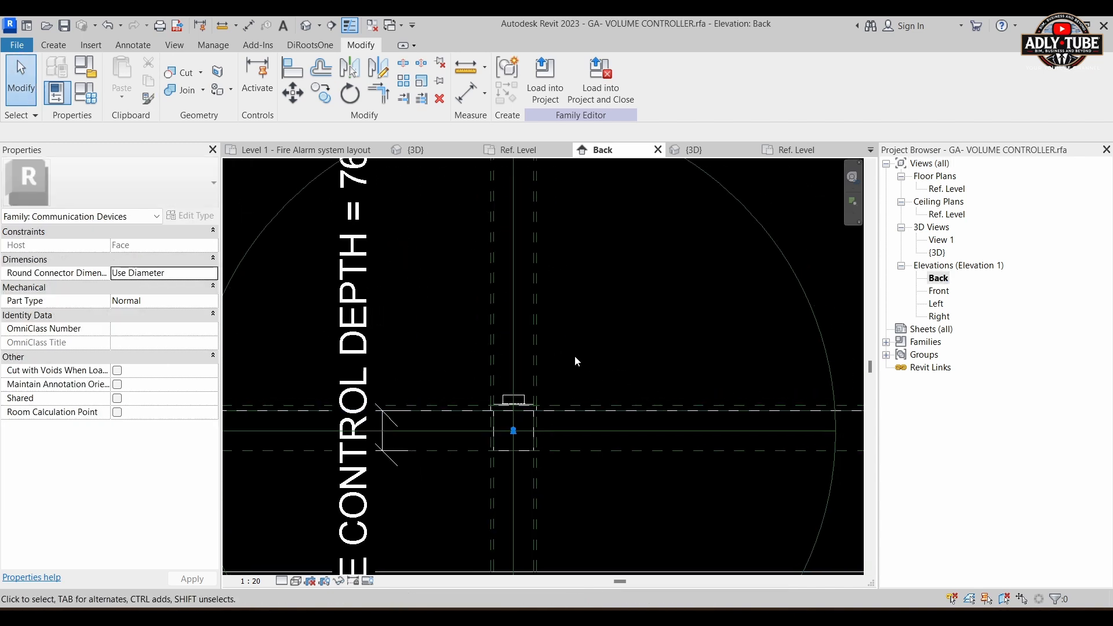
{"action": "scroll", "coordinate": [579, 359], "scroll_direction": "down", "scroll_amount": 4}
{"action": "scroll", "coordinate": [553, 406], "scroll_direction": "up", "scroll_amount": 3}
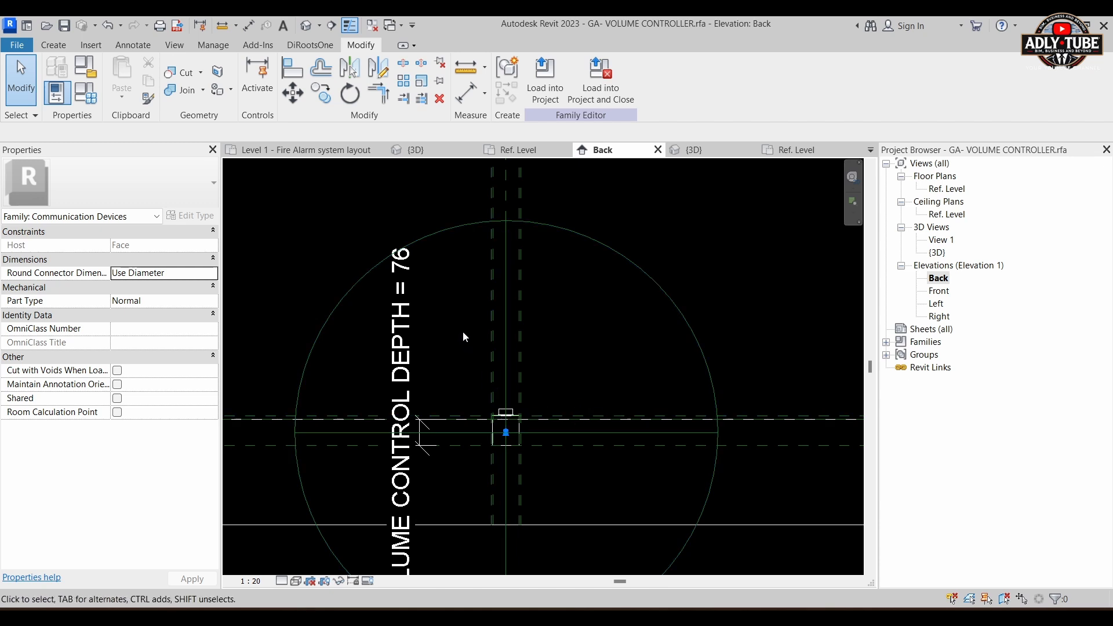
Step: Turn off Front/Back visibility for all the volume controller's solid geometry, keeping Plan/RCP, Left/Right and all detail levels enabled
{"action": "left_click_drag", "start_coordinate": [462, 332], "coordinate": [576, 484]}
{"action": "scroll", "coordinate": [517, 434], "scroll_direction": "up", "scroll_amount": 3}
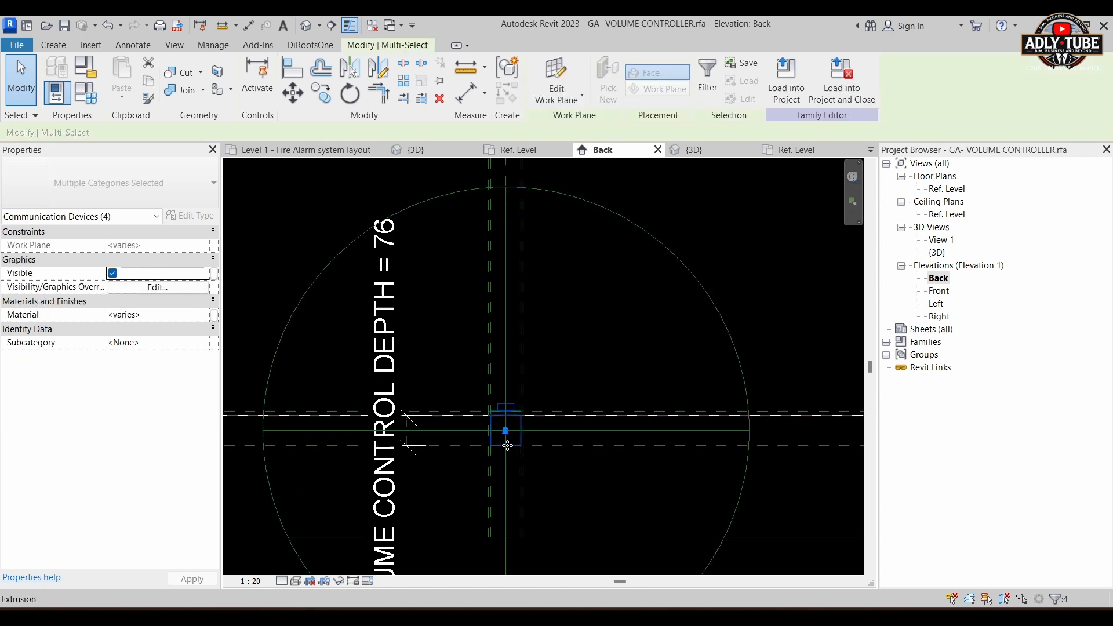
{"action": "left_click", "coordinate": [707, 75]}
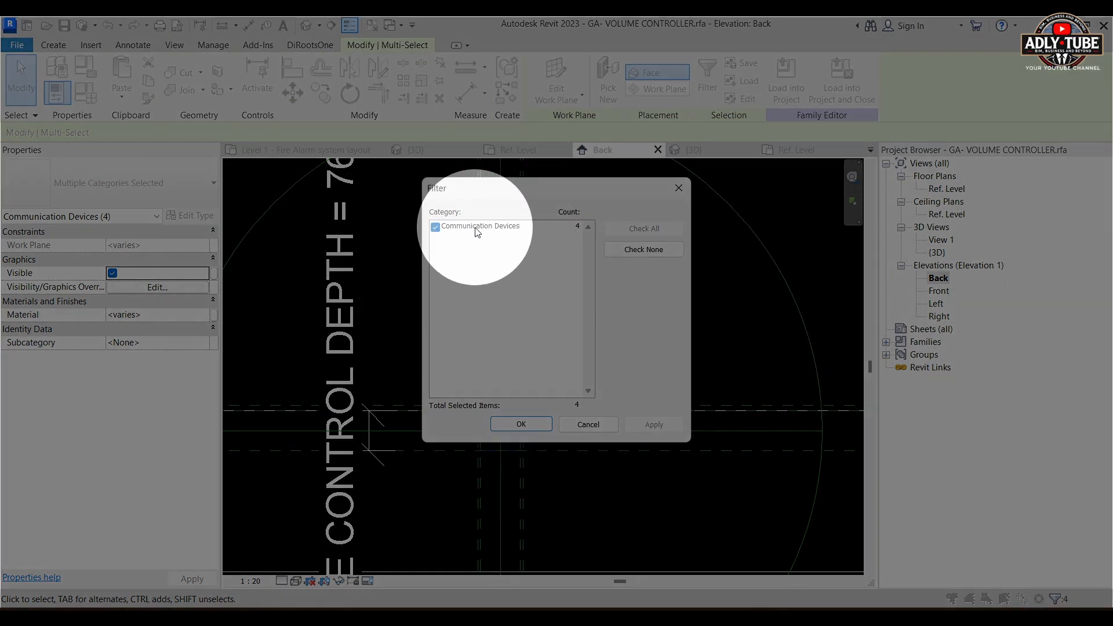
{"action": "left_click", "coordinate": [678, 189]}
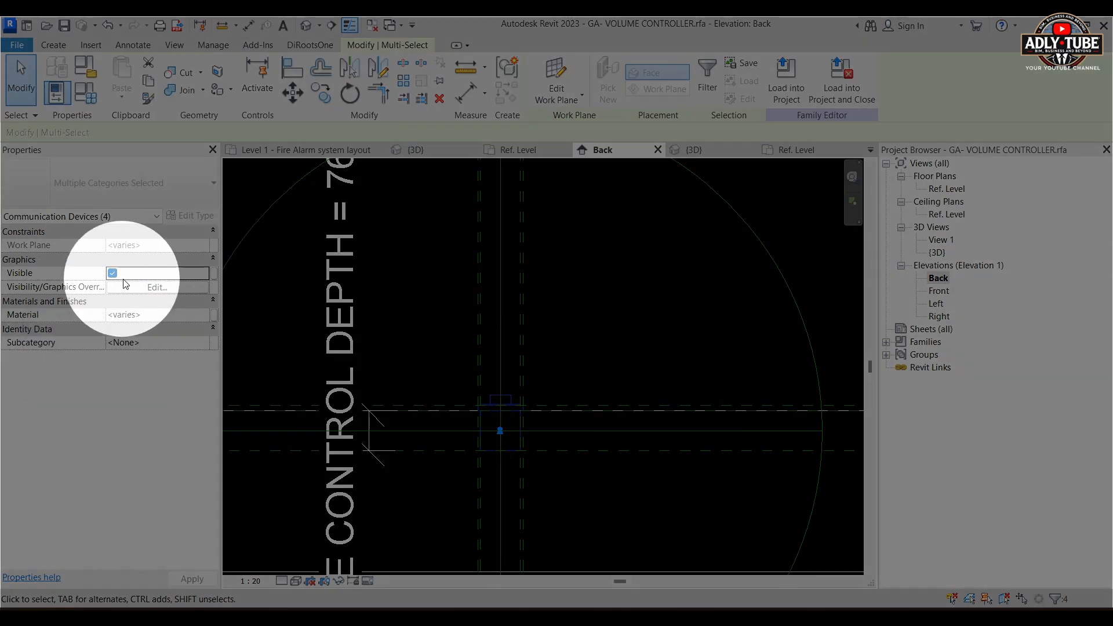
{"action": "left_click", "coordinate": [144, 287]}
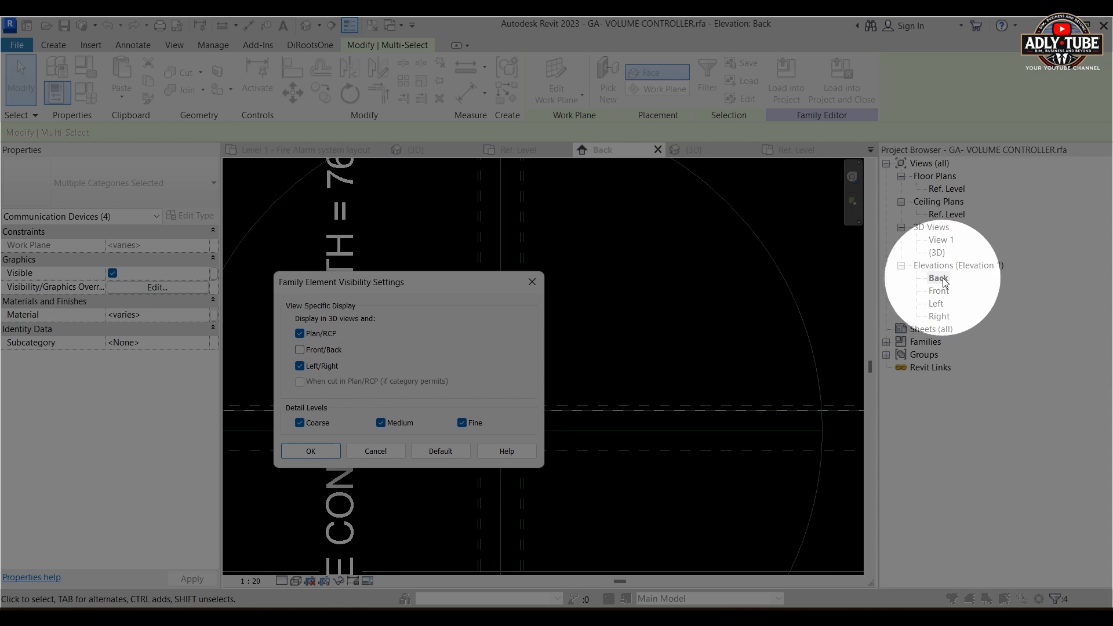
{"action": "left_click", "coordinate": [532, 282]}
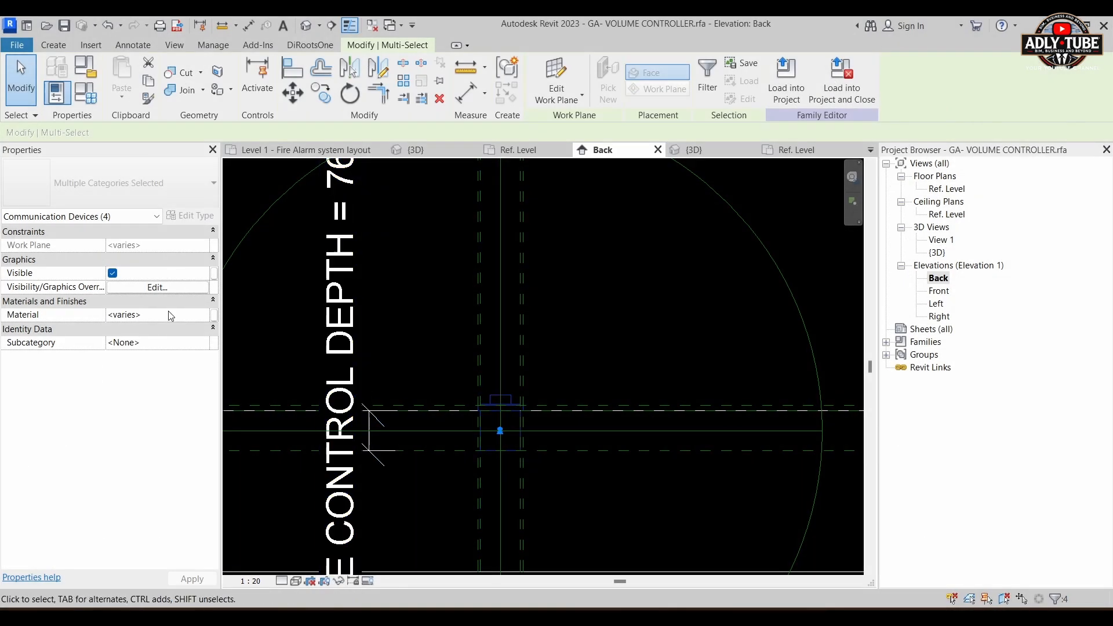
{"action": "left_click", "coordinate": [158, 288]}
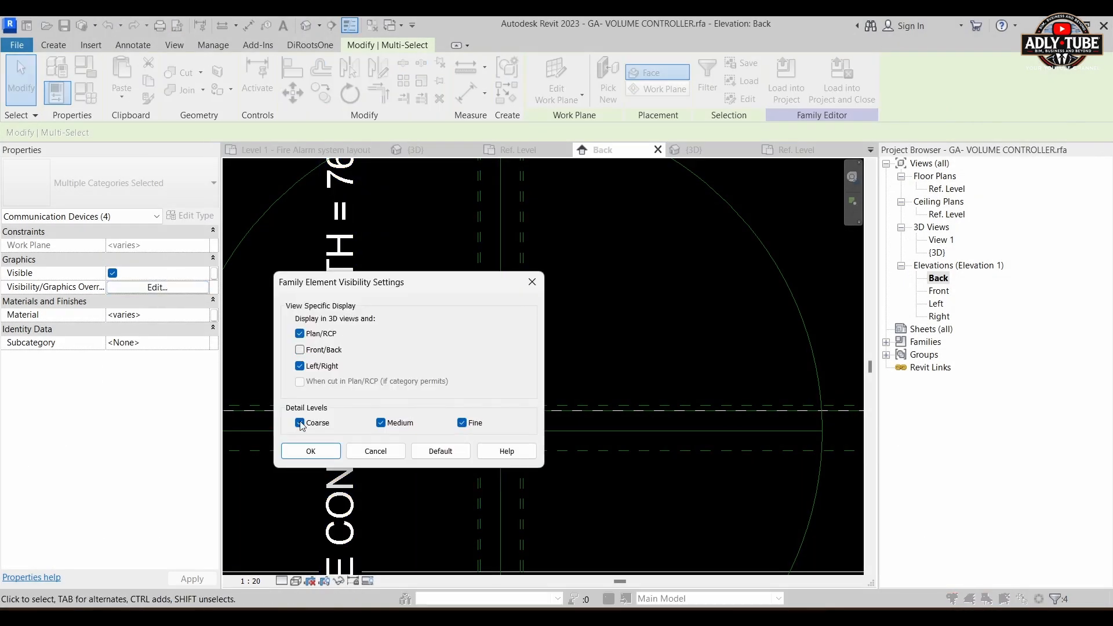
{"action": "left_click", "coordinate": [312, 451]}
{"action": "left_click", "coordinate": [622, 343]}
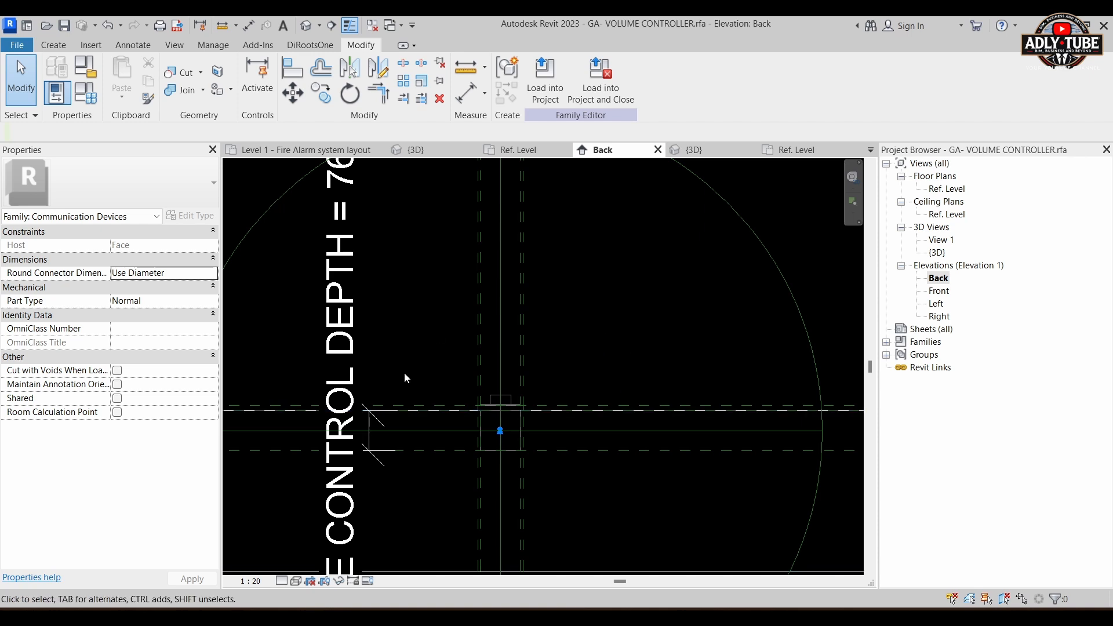
Step: Turn off Front/Back visibility for the HONEYWELL model text
{"action": "scroll", "coordinate": [439, 430], "scroll_direction": "up", "scroll_amount": 8}
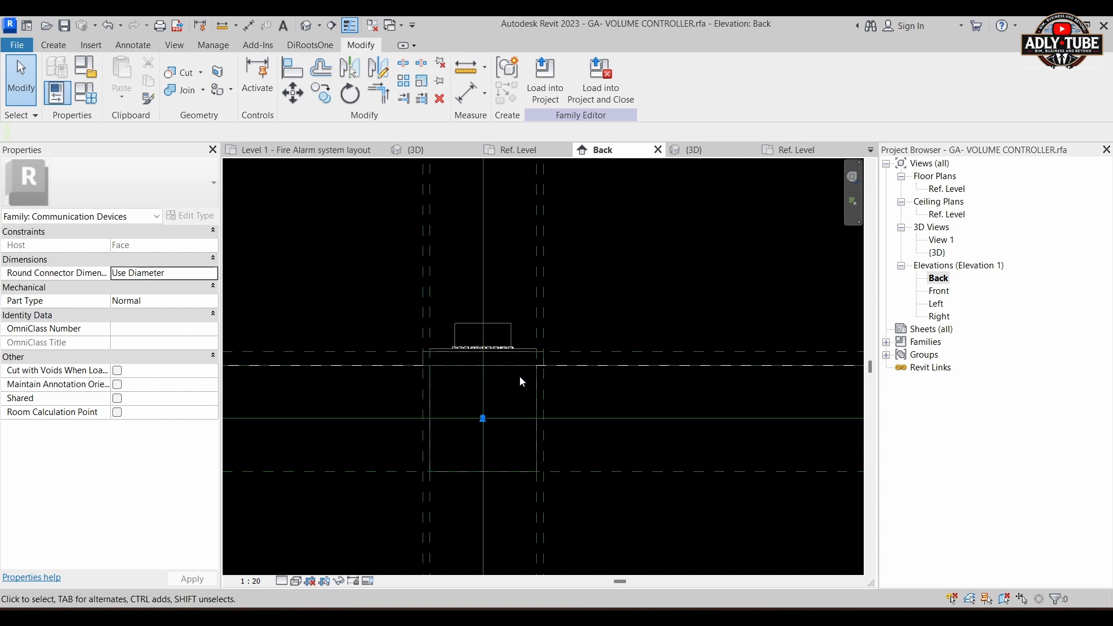
{"action": "scroll", "coordinate": [490, 336], "scroll_direction": "up", "scroll_amount": 3}
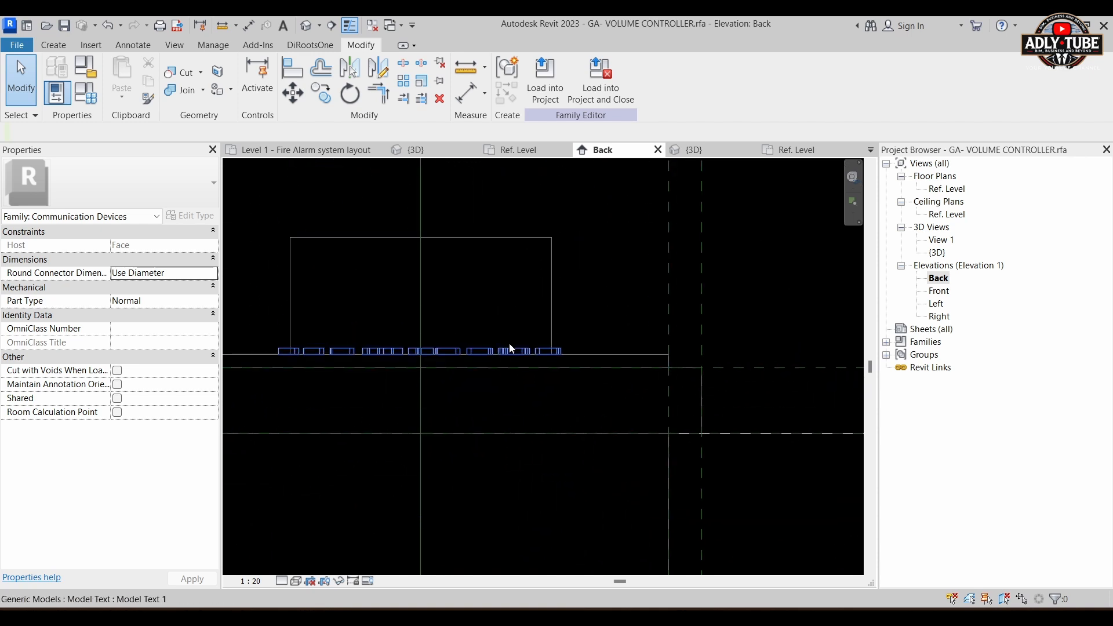
{"action": "left_click", "coordinate": [510, 348]}
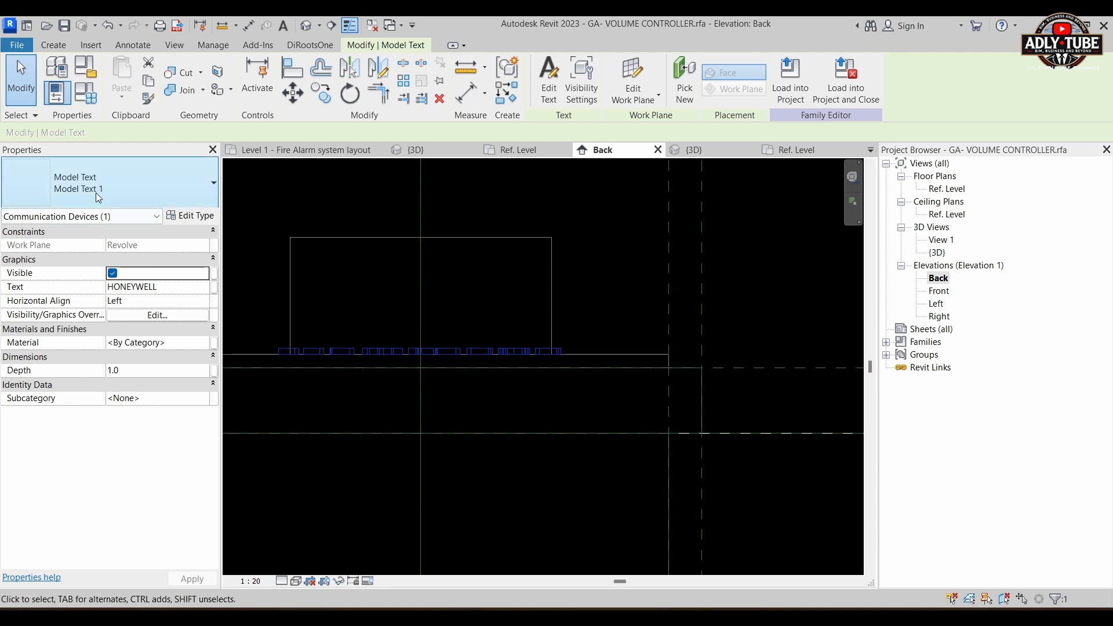
{"action": "left_click", "coordinate": [161, 318]}
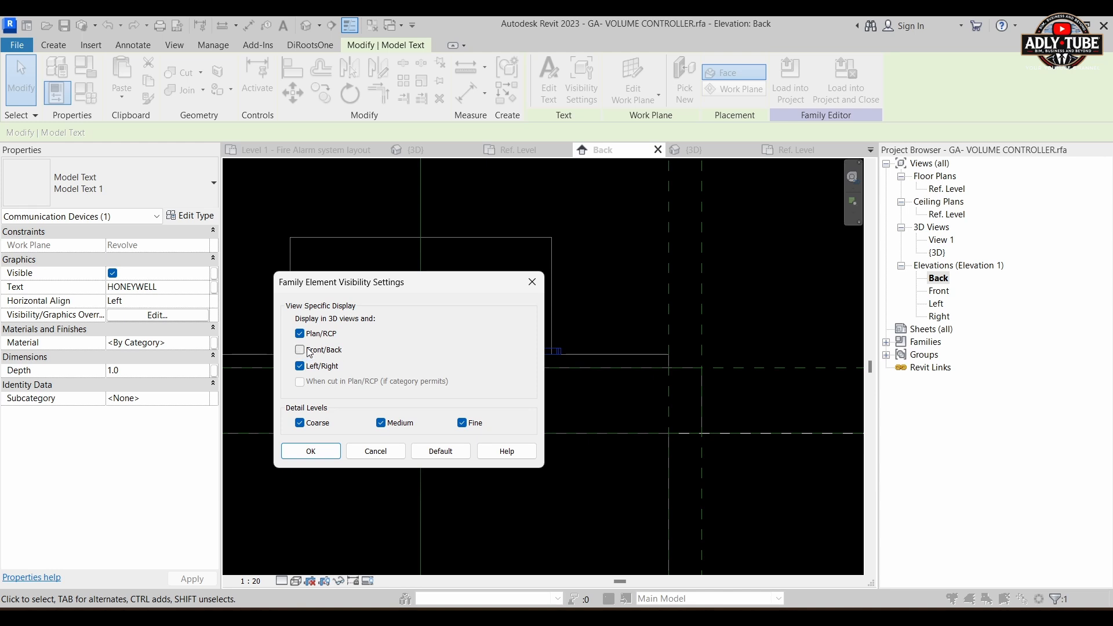
{"action": "left_click", "coordinate": [316, 456]}
{"action": "scroll", "coordinate": [599, 294], "scroll_direction": "down", "scroll_amount": 4}
{"action": "left_click", "coordinate": [707, 284]}
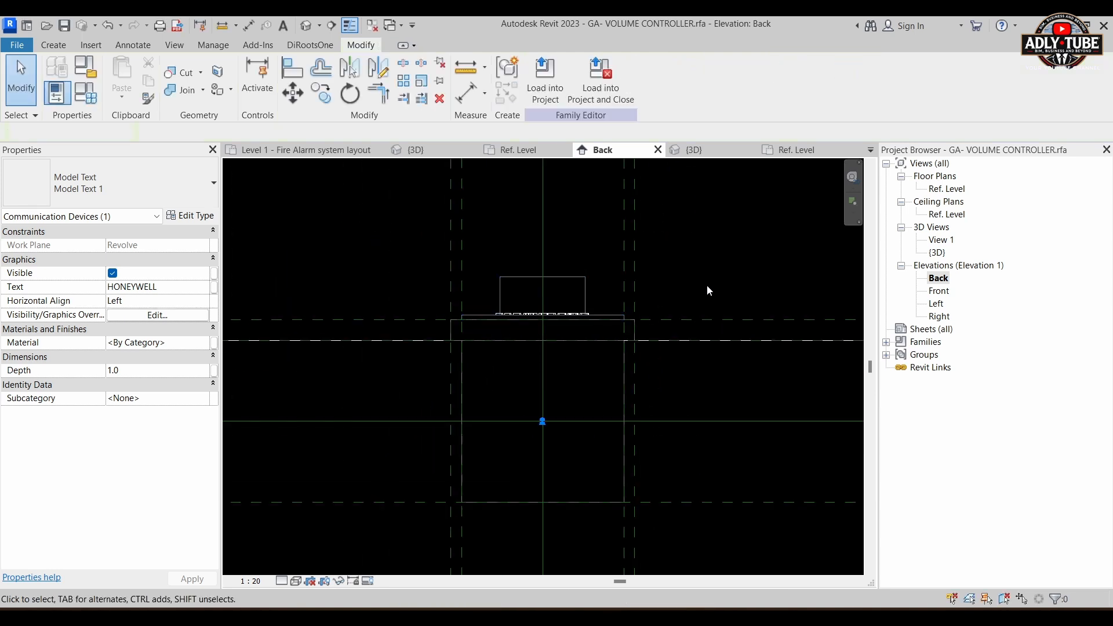
{"action": "scroll", "coordinate": [614, 322], "scroll_direction": "down", "scroll_amount": 2}
{"action": "scroll", "coordinate": [624, 358], "scroll_direction": "down", "scroll_amount": 2}
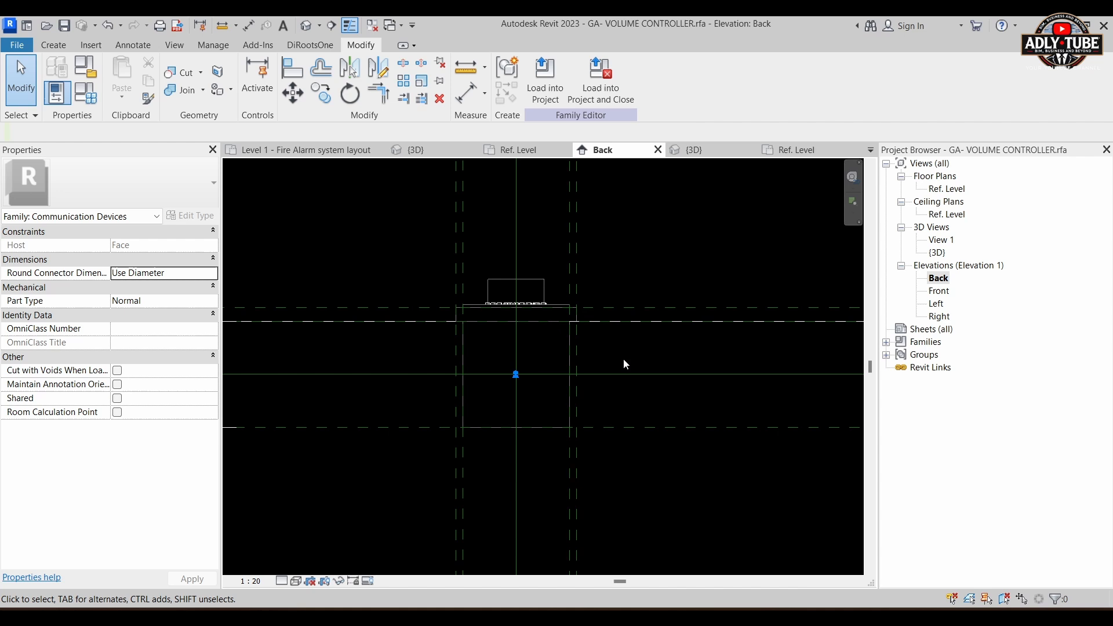
Step: Place the Volume control family - 2D2 detail item in the Back elevation where the Center (Left/Right) reference plane meets the Ref. Level line
{"action": "left_click", "coordinate": [886, 342]}
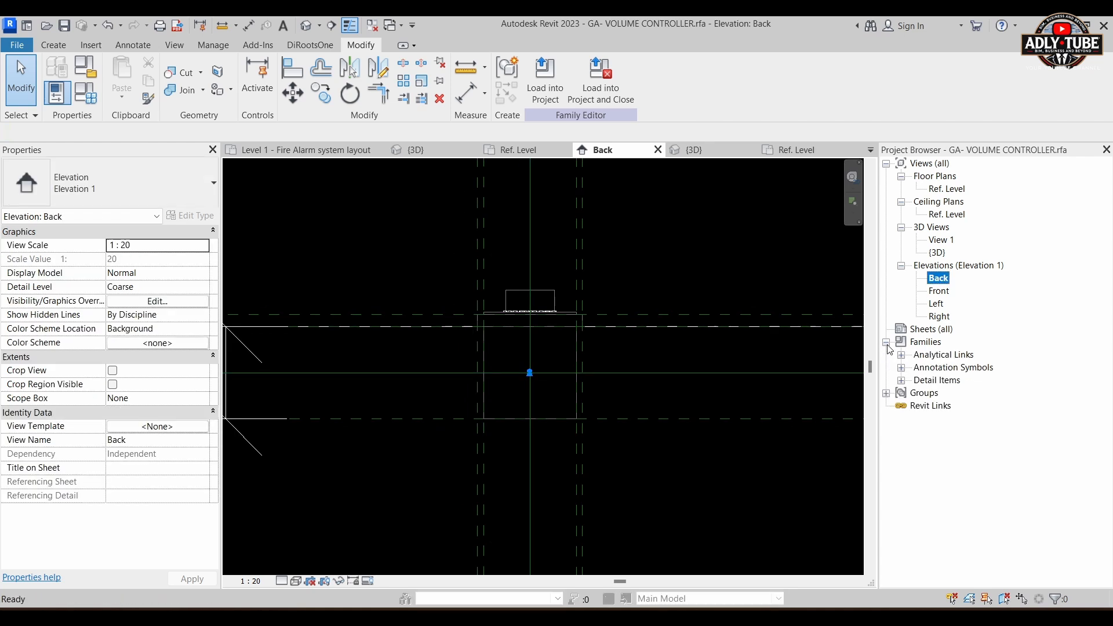
{"action": "left_click", "coordinate": [900, 380]}
{"action": "left_click", "coordinate": [916, 393]}
{"action": "left_click", "coordinate": [980, 405]}
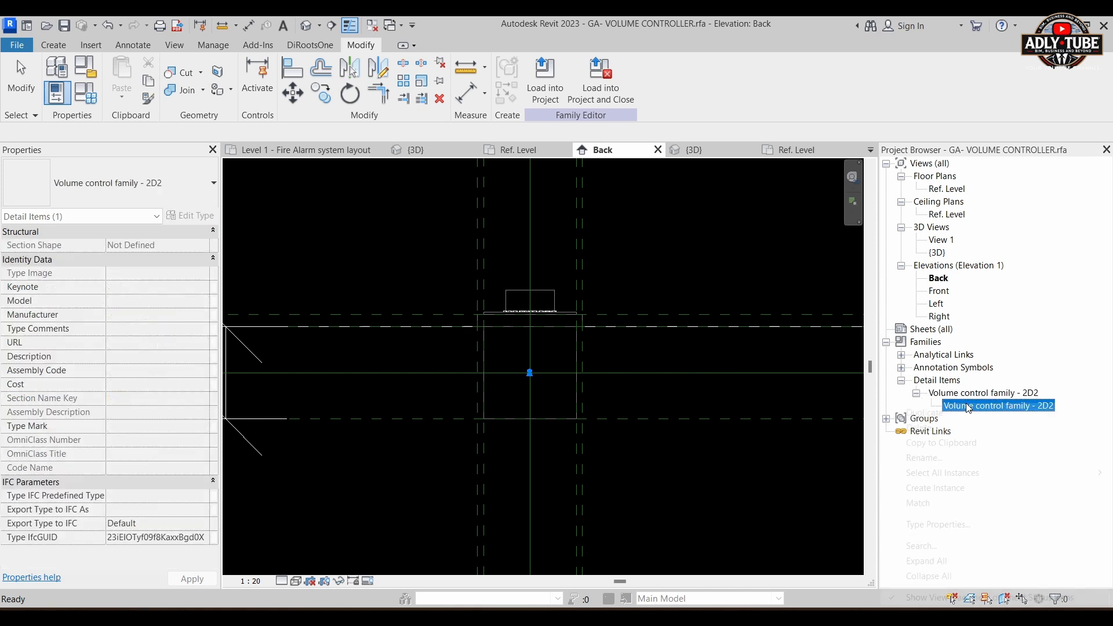
{"action": "right_click", "coordinate": [980, 405]}
{"action": "left_click", "coordinate": [983, 393]}
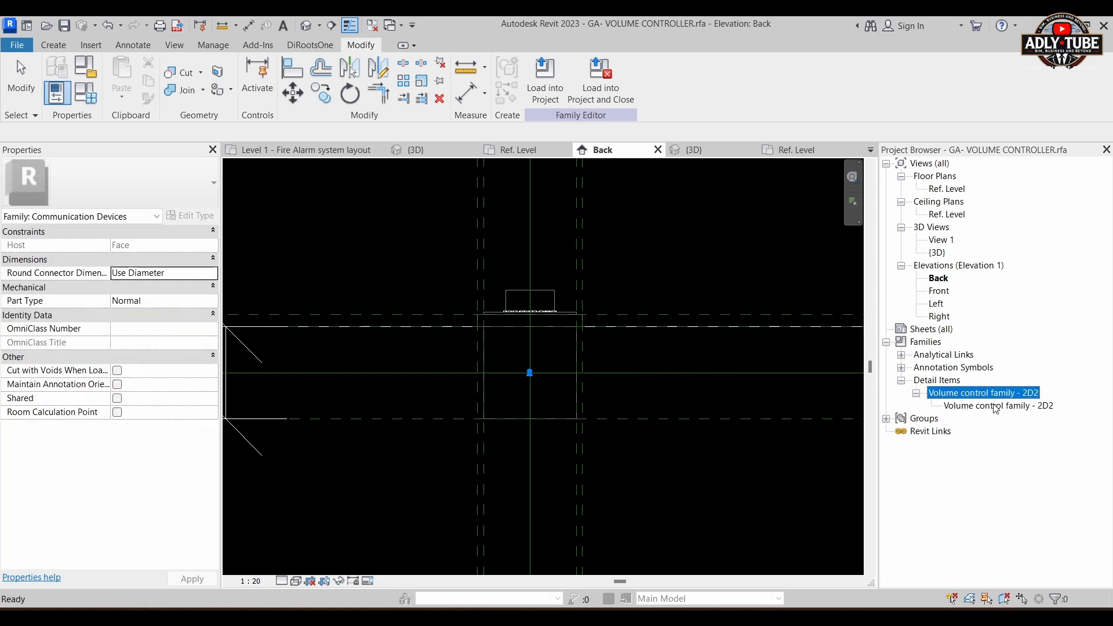
{"action": "right_click", "coordinate": [996, 408]}
{"action": "key", "text": "Escape"}
{"action": "left_click", "coordinate": [1009, 406]}
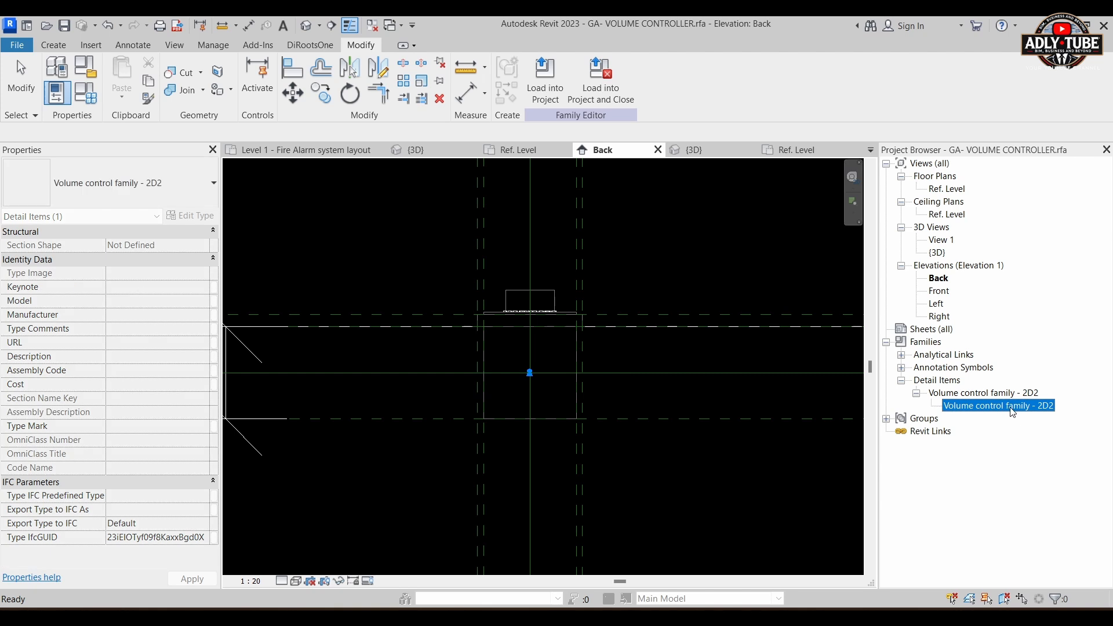
{"action": "left_click_drag", "start_coordinate": [547, 311], "coordinate": [545, 313]}
{"action": "scroll", "coordinate": [535, 335], "scroll_direction": "up", "scroll_amount": 2}
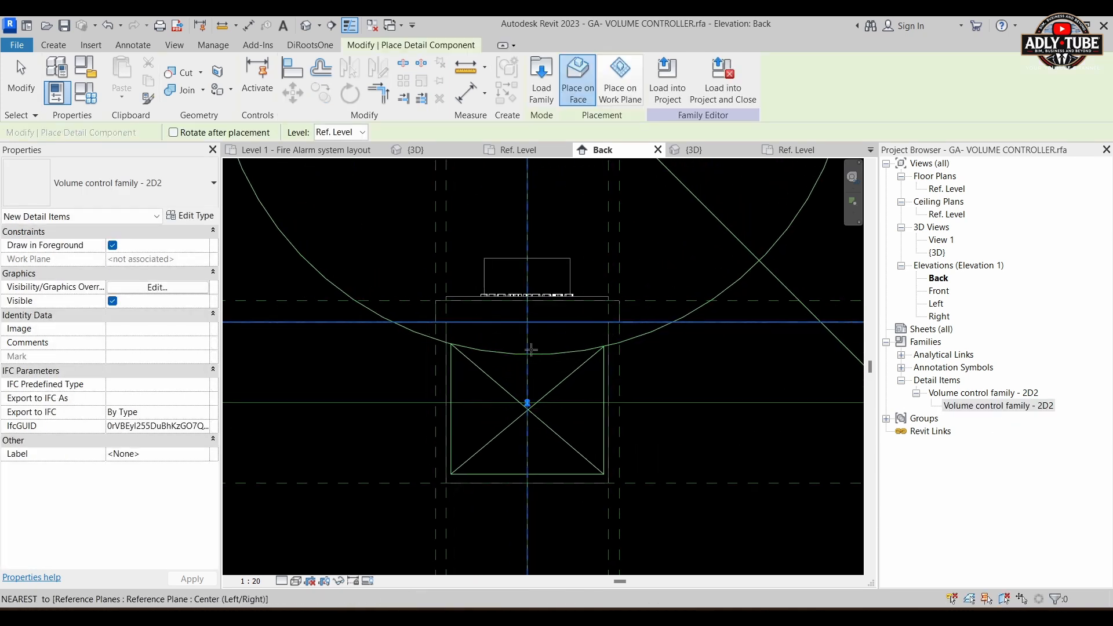
{"action": "left_click", "coordinate": [529, 322]}
{"action": "scroll", "coordinate": [529, 321], "scroll_direction": "down", "scroll_amount": 3}
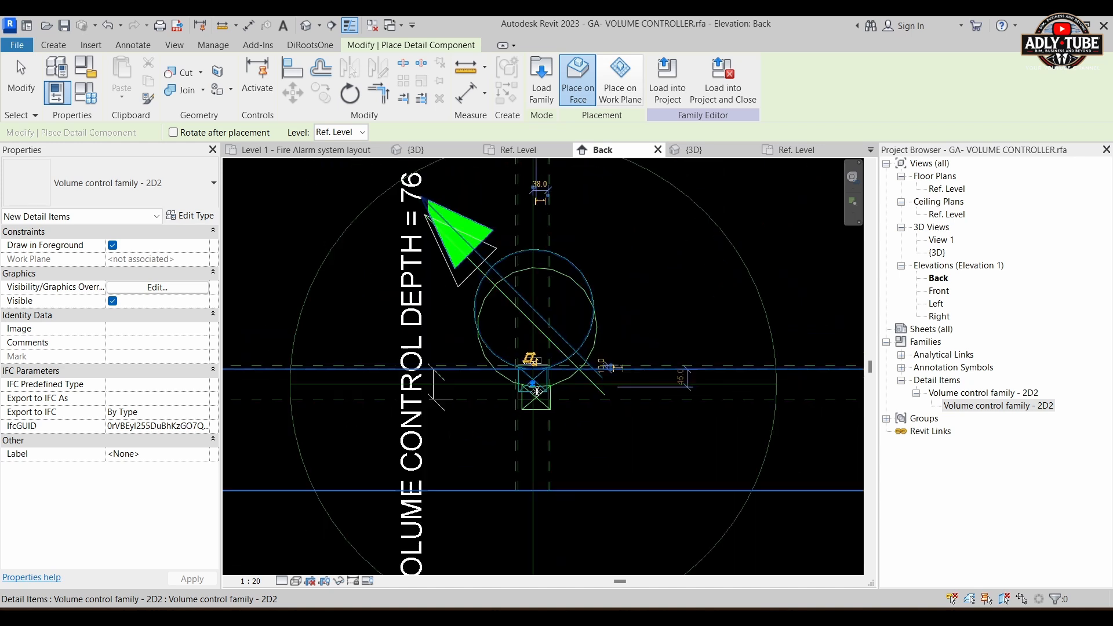
{"action": "key", "text": "Escape"}
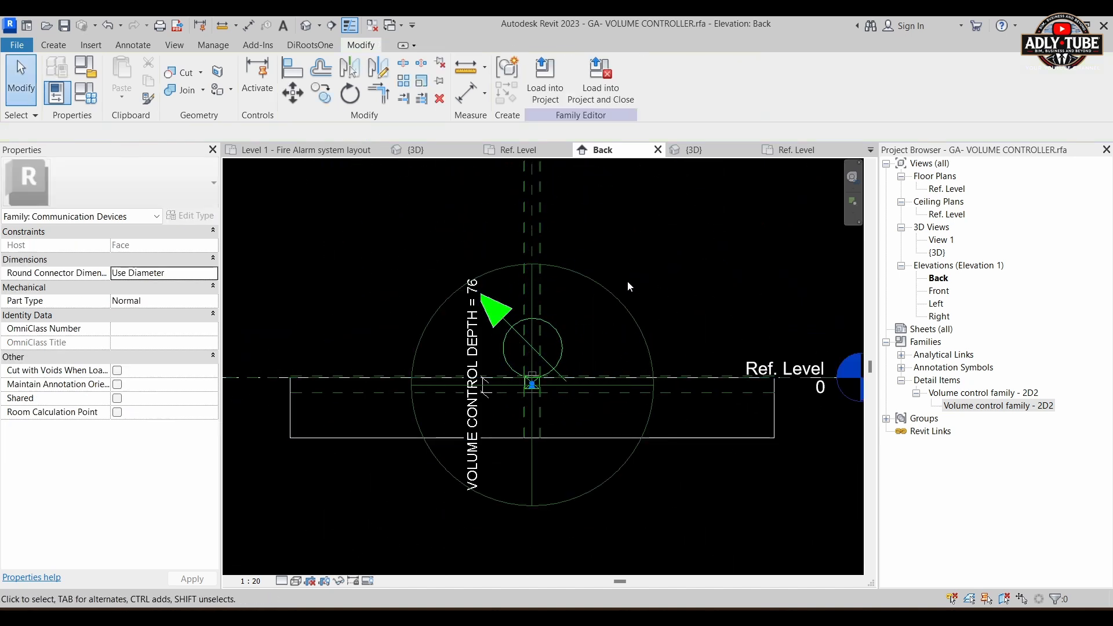
Step: Load the GA- VOLUME CONTROLLER family into the rmebasicsampleproject.rvt project
{"action": "middle_click_drag", "start_coordinate": [676, 306], "coordinate": [673, 329]}
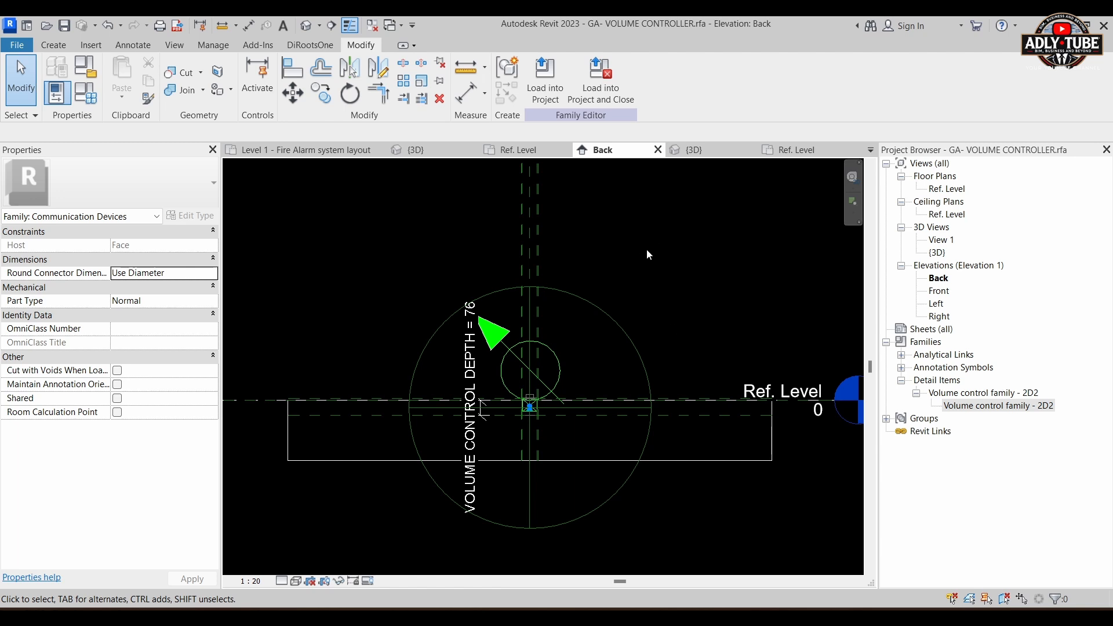
{"action": "left_click", "coordinate": [545, 84]}
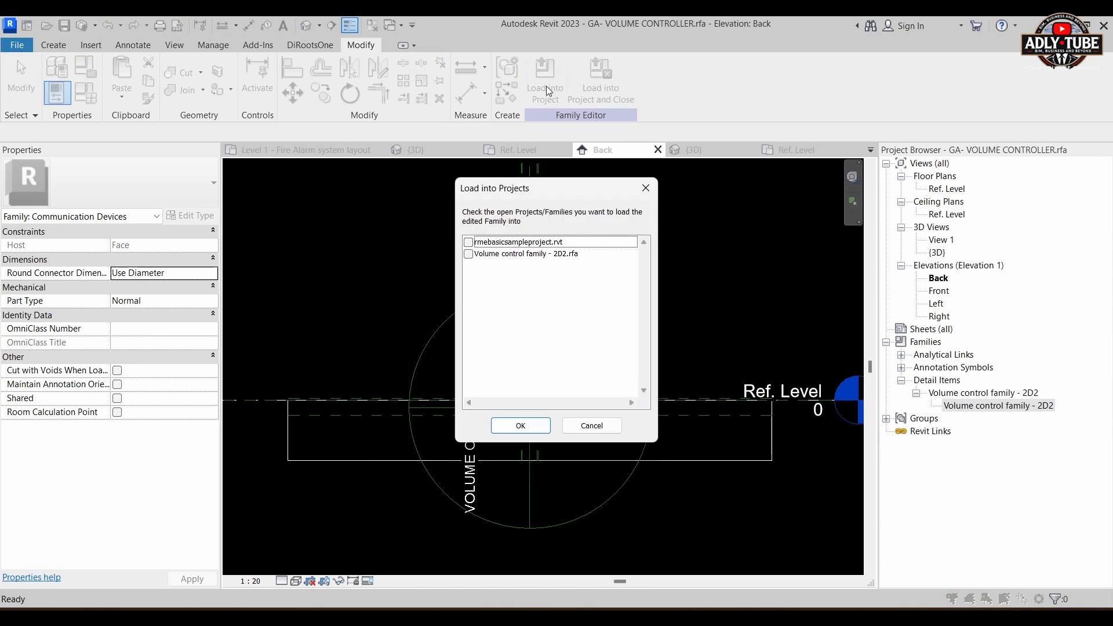
{"action": "left_click", "coordinate": [468, 243]}
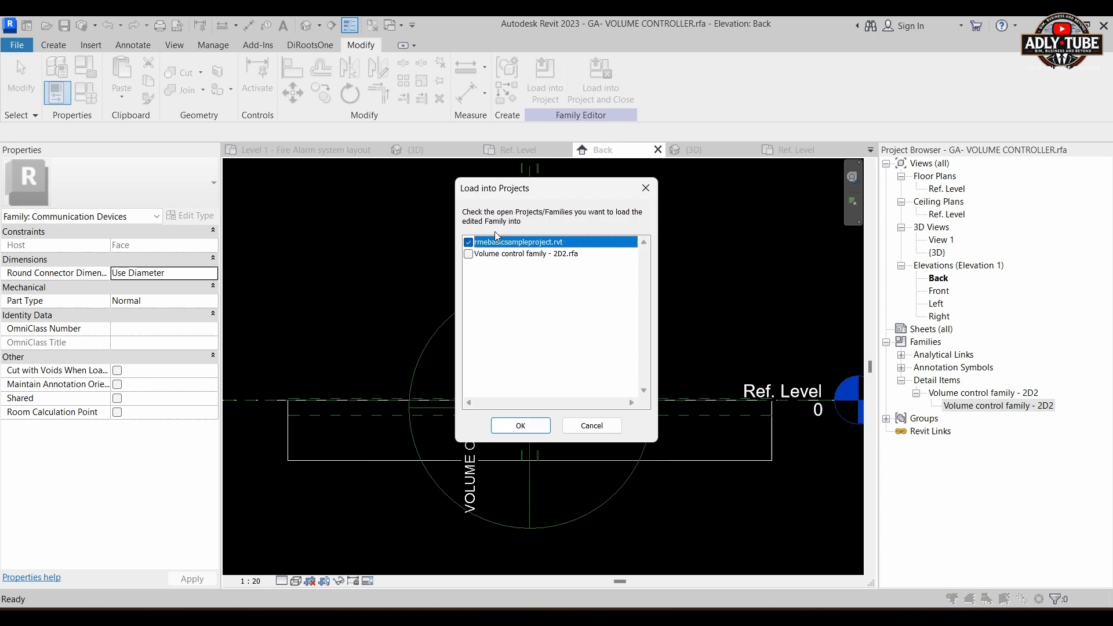
{"action": "left_click", "coordinate": [543, 431]}
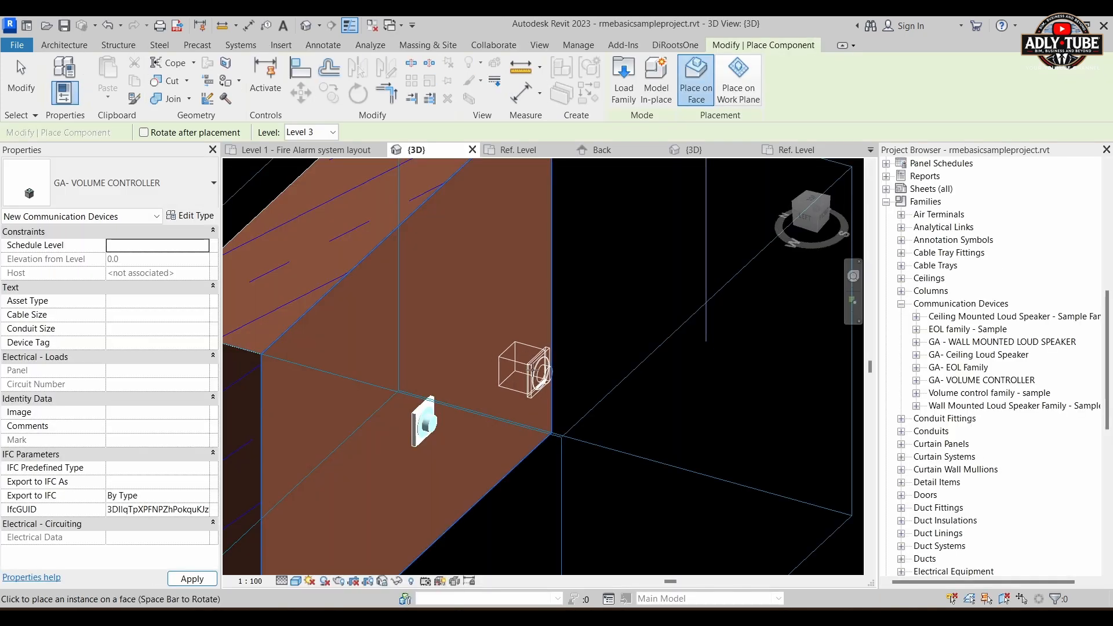
Step: Place one GA- VOLUME CONTROLLER instance on the brick wall face in the 3D view, near the existing sample device
{"action": "left_click", "coordinate": [507, 365]}
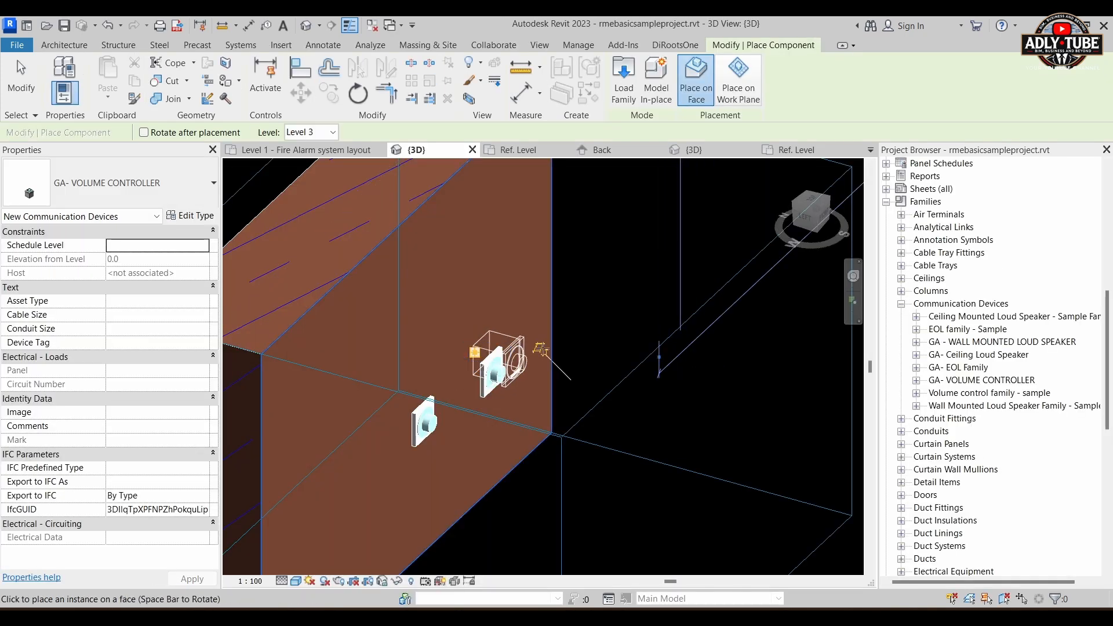
{"action": "key", "text": "Escape"}
{"action": "key", "text": "Escape"}
Step: Move the placed GA- VOLUME CONTROLLER along the wall in the Level 1 - Fire Alarm system layout plan, past the sample volume control symbol
{"action": "left_click", "coordinate": [513, 360]}
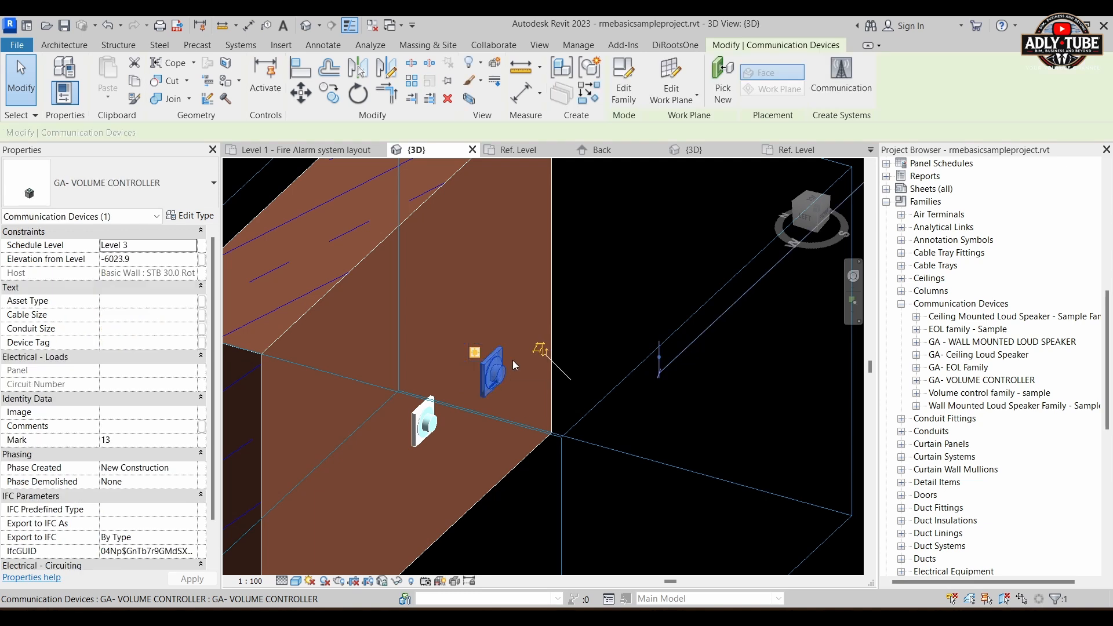
{"action": "left_click", "coordinate": [330, 150]}
{"action": "scroll", "coordinate": [546, 334], "scroll_direction": "down", "scroll_amount": 4}
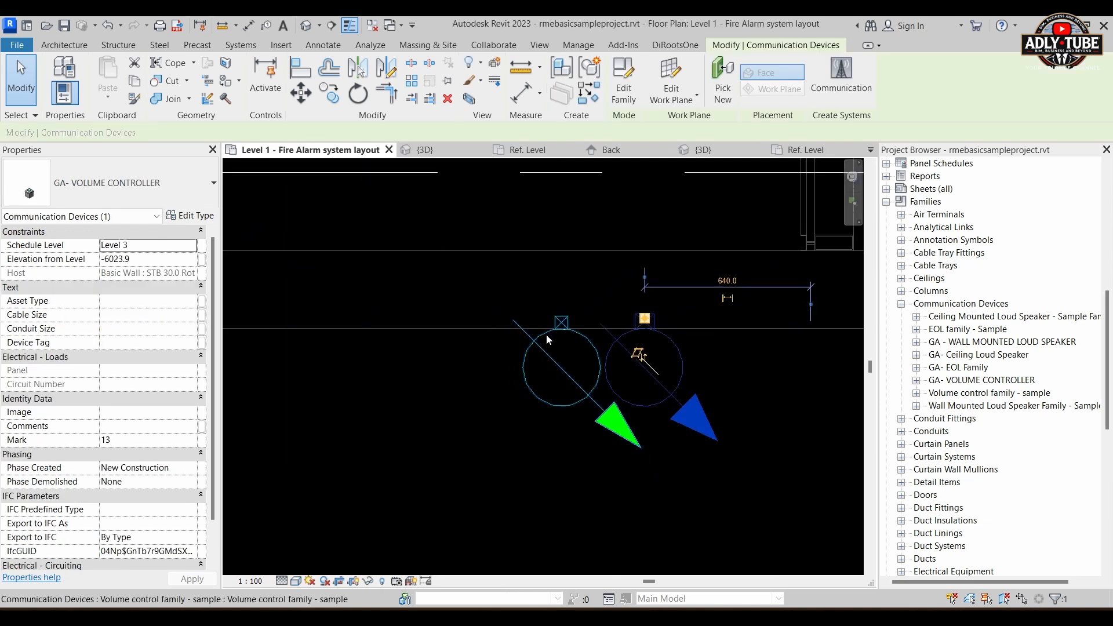
{"action": "left_click_drag", "start_coordinate": [633, 351], "coordinate": [404, 352]}
{"action": "middle_click_drag", "start_coordinate": [470, 444], "coordinate": [534, 444]}
{"action": "scroll", "coordinate": [474, 428], "scroll_direction": "up", "scroll_amount": 2}
{"action": "left_click", "coordinate": [478, 401]}
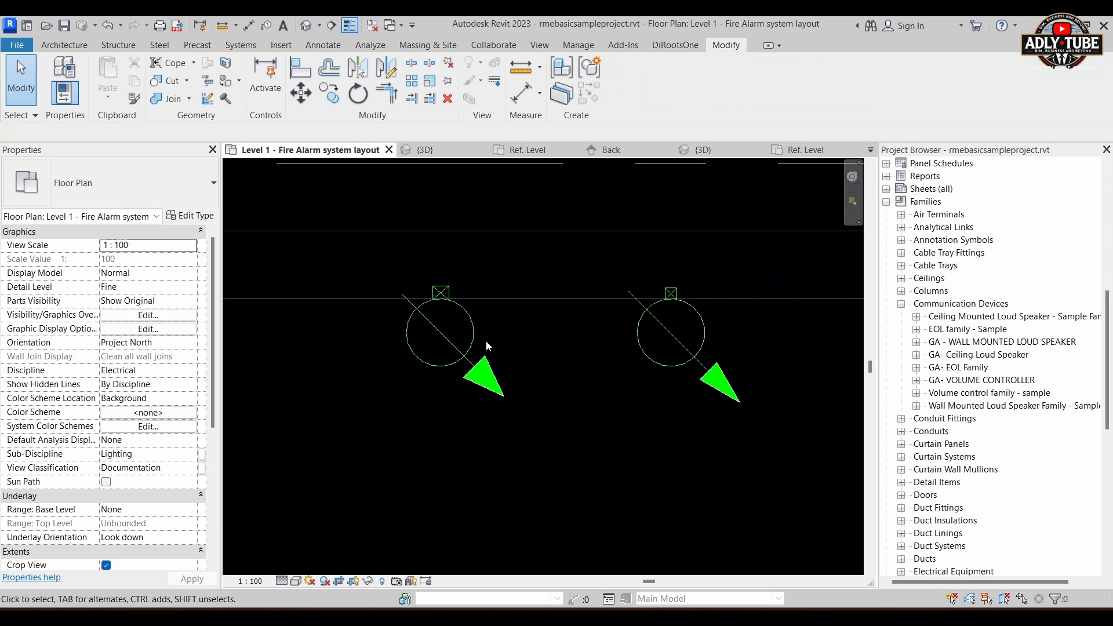
Step: Review the type properties of the placed GA- VOLUME CONTROLLER, including its depth, length and width parameters
{"action": "left_click", "coordinate": [459, 366]}
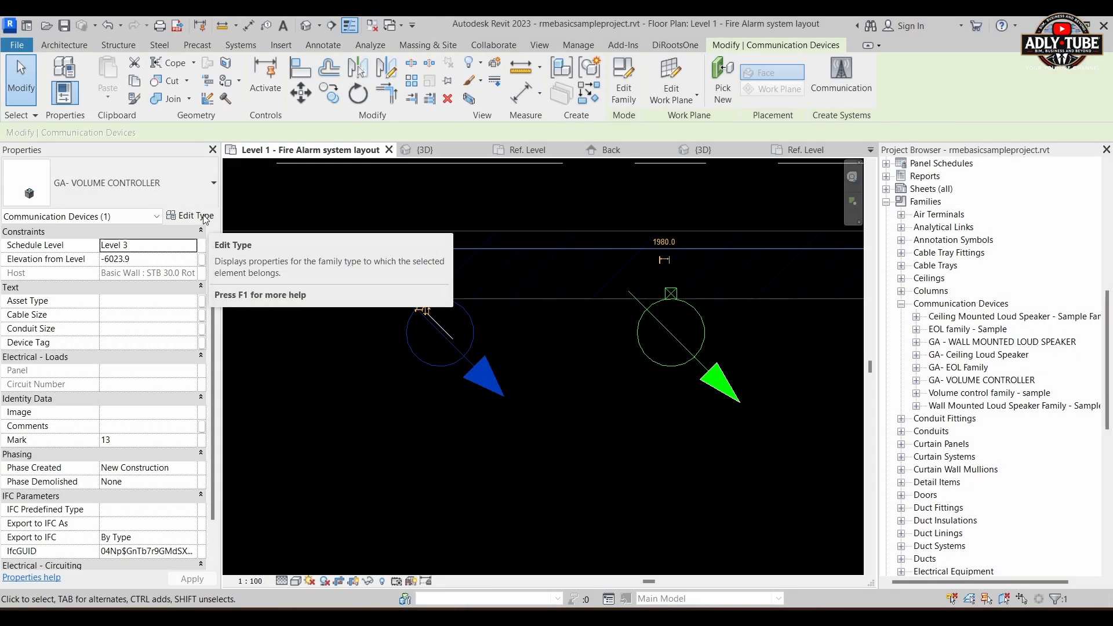
{"action": "left_click", "coordinate": [191, 216]}
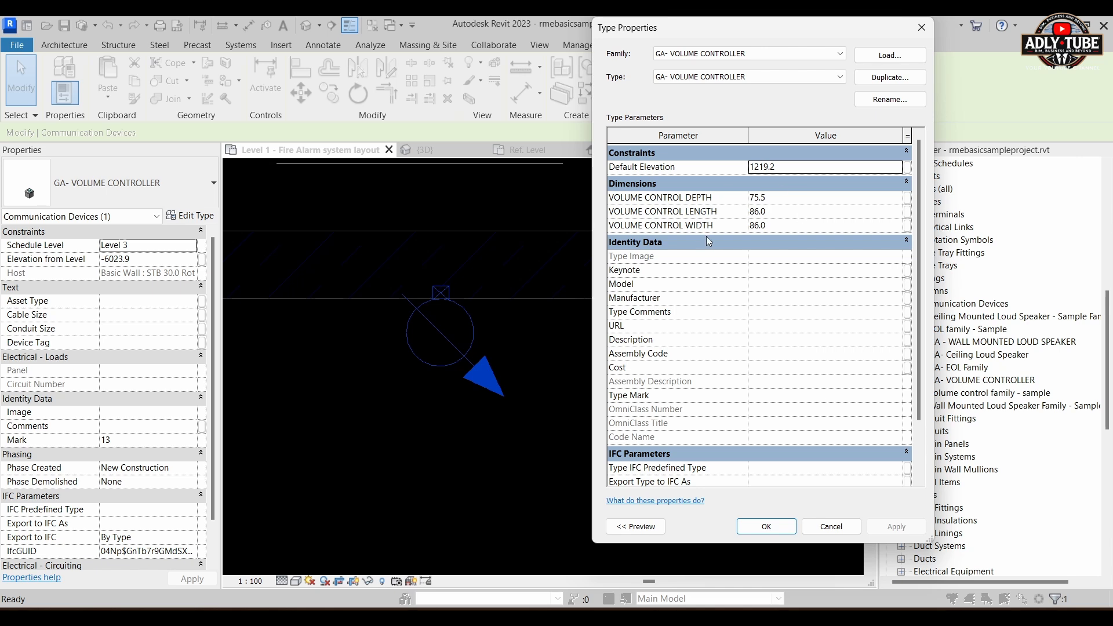
{"action": "left_click", "coordinate": [922, 28]}
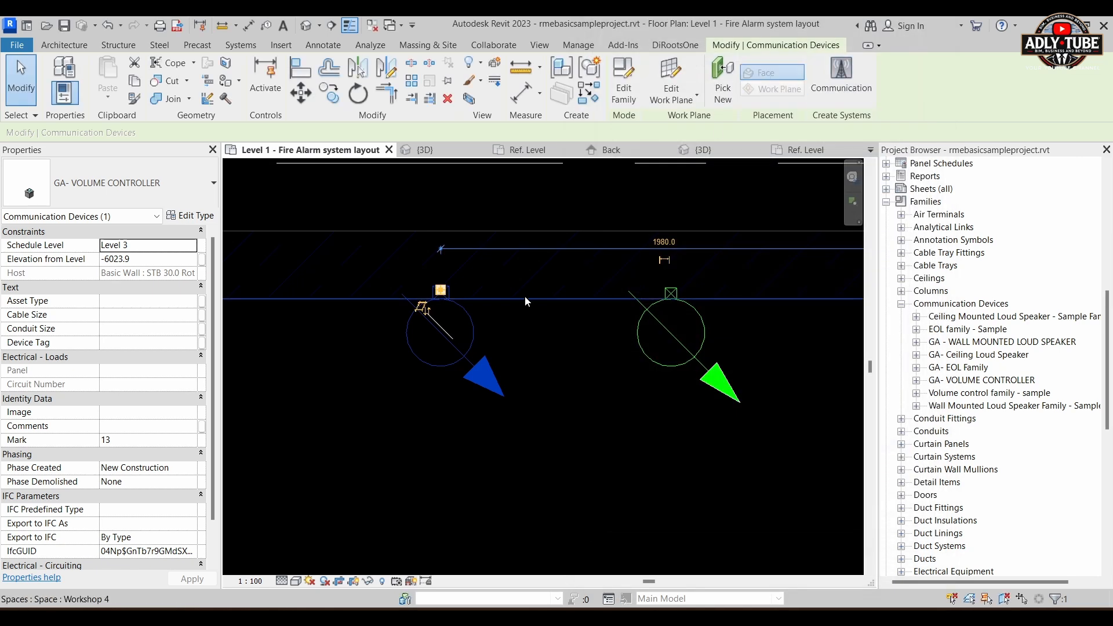
{"action": "left_click", "coordinate": [523, 353]}
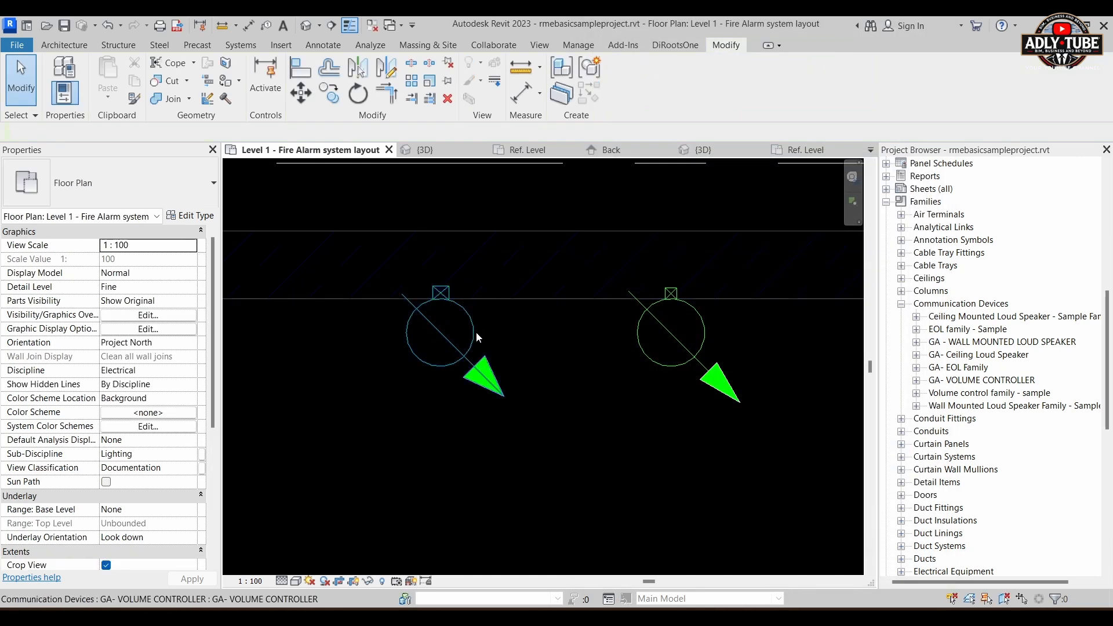
Step: Extend the 3D view's section box along the wall so that it includes the moved volume controller
{"action": "left_click", "coordinate": [478, 338]}
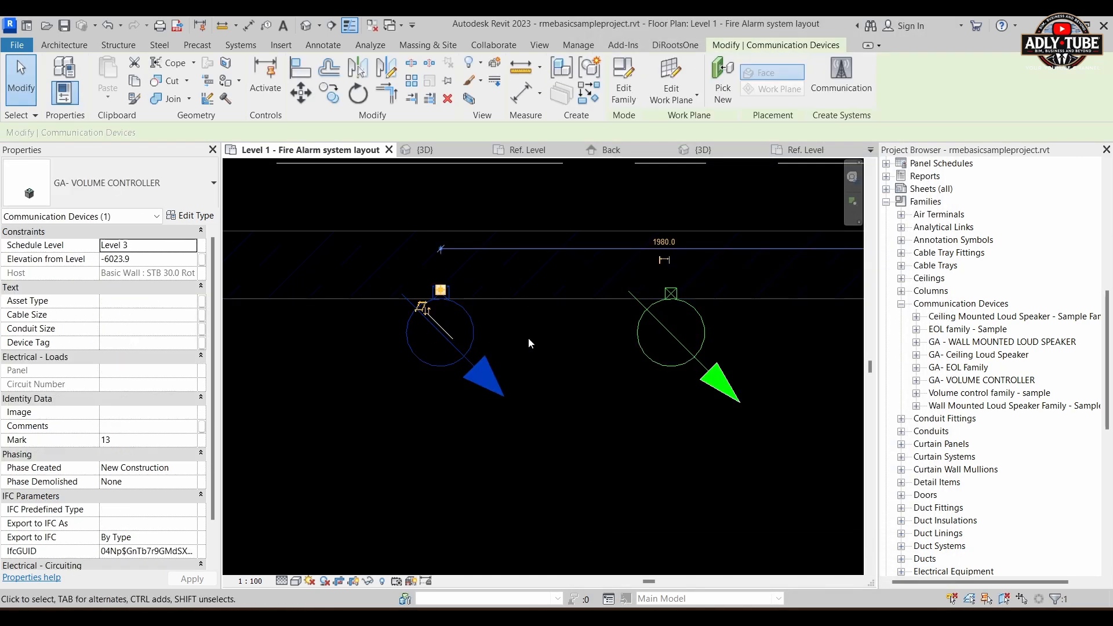
{"action": "left_click", "coordinate": [443, 152]}
{"action": "scroll", "coordinate": [514, 329], "scroll_direction": "down", "scroll_amount": 3}
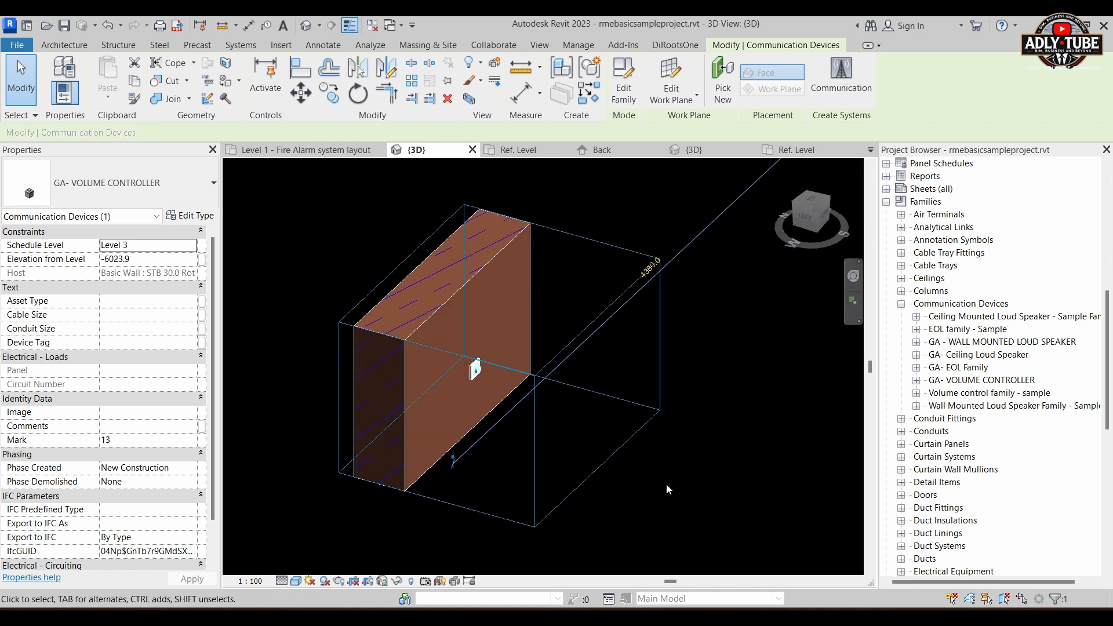
{"action": "left_click", "coordinate": [608, 468]}
{"action": "left_click", "coordinate": [591, 471]}
{"action": "scroll", "coordinate": [606, 393], "scroll_direction": "down", "scroll_amount": 4}
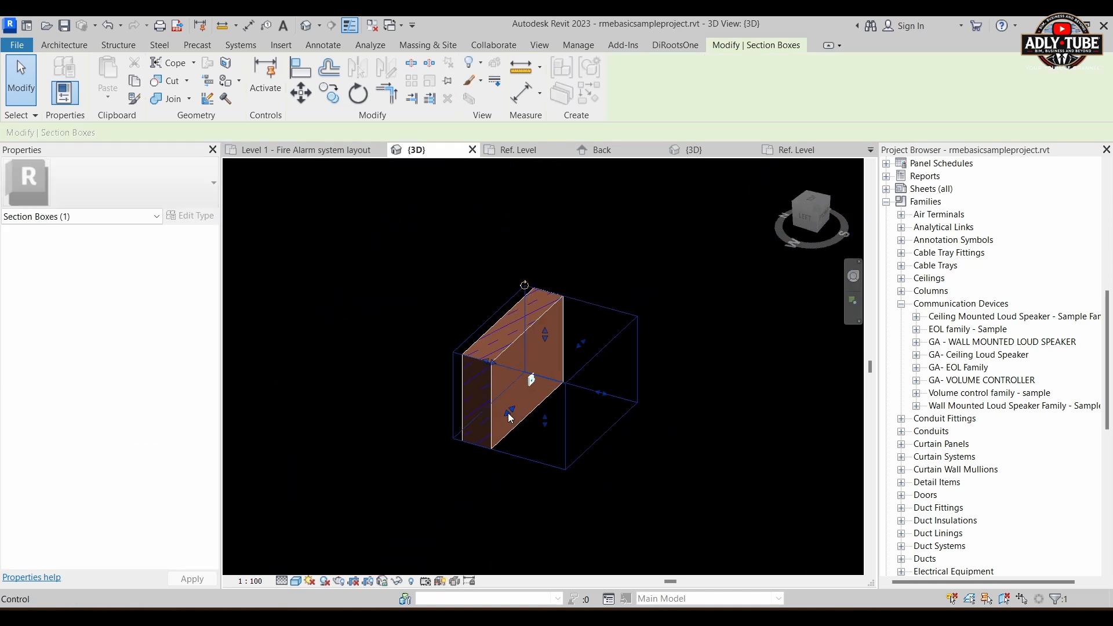
{"action": "left_click_drag", "start_coordinate": [508, 411], "coordinate": [434, 477]}
{"action": "middle_click_drag", "start_coordinate": [561, 521], "coordinate": [534, 522]}
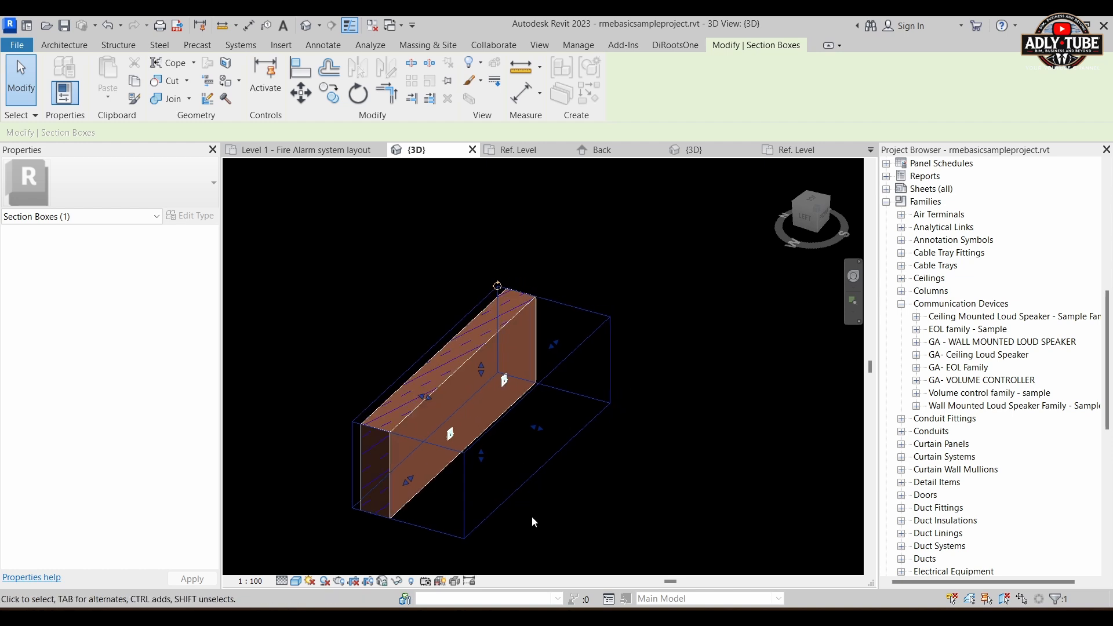
Step: Examine the front of the placed volume controller up close in 3D, including its knob and HONEYWELL lettering
{"action": "middle_click_drag", "start_coordinate": [618, 448], "coordinate": [614, 492], "text": "shift"}
{"action": "scroll", "coordinate": [501, 456], "scroll_direction": "up", "scroll_amount": 6}
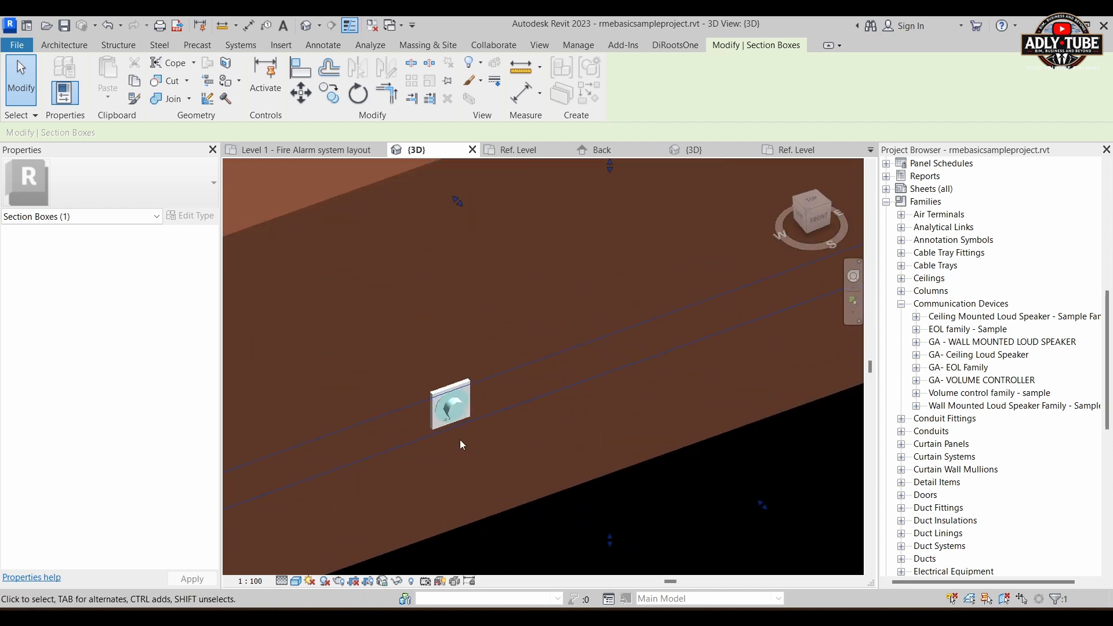
{"action": "middle_click_drag", "start_coordinate": [460, 439], "coordinate": [513, 502], "text": "shift"}
{"action": "scroll", "coordinate": [457, 441], "scroll_direction": "up", "scroll_amount": 4}
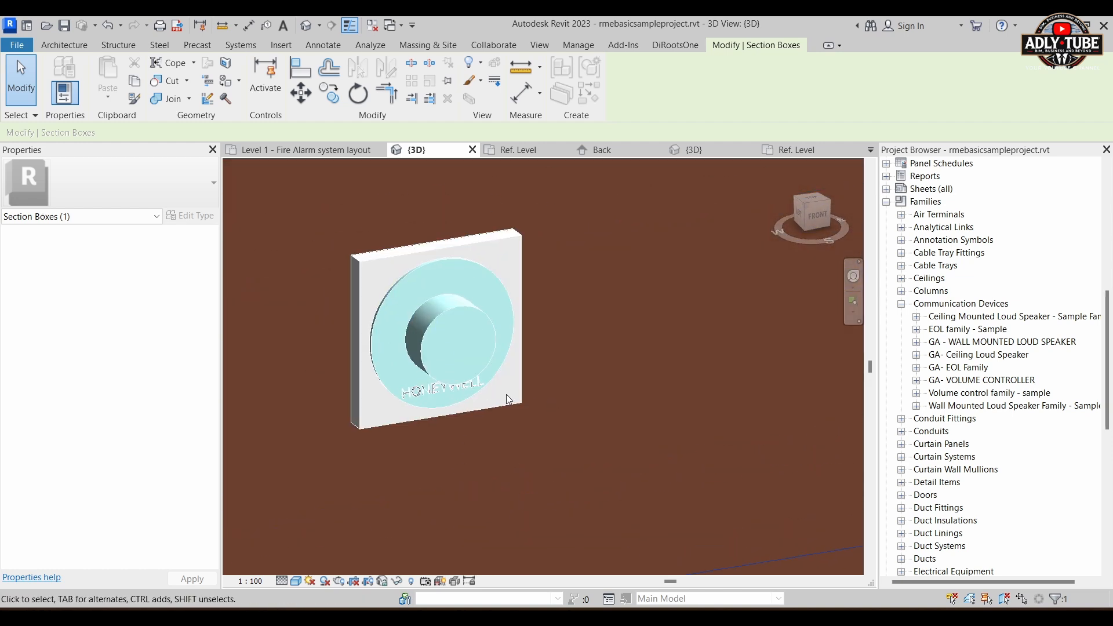
{"action": "scroll", "coordinate": [495, 391], "scroll_direction": "up", "scroll_amount": 1}
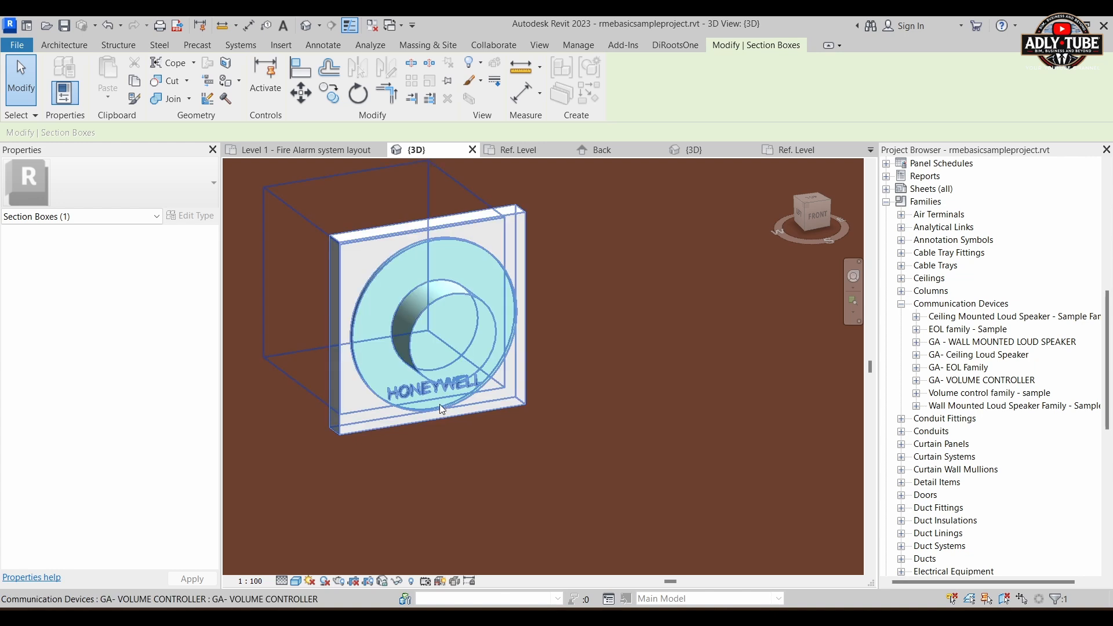
{"action": "left_click", "coordinate": [414, 415]}
{"action": "left_click", "coordinate": [394, 470]}
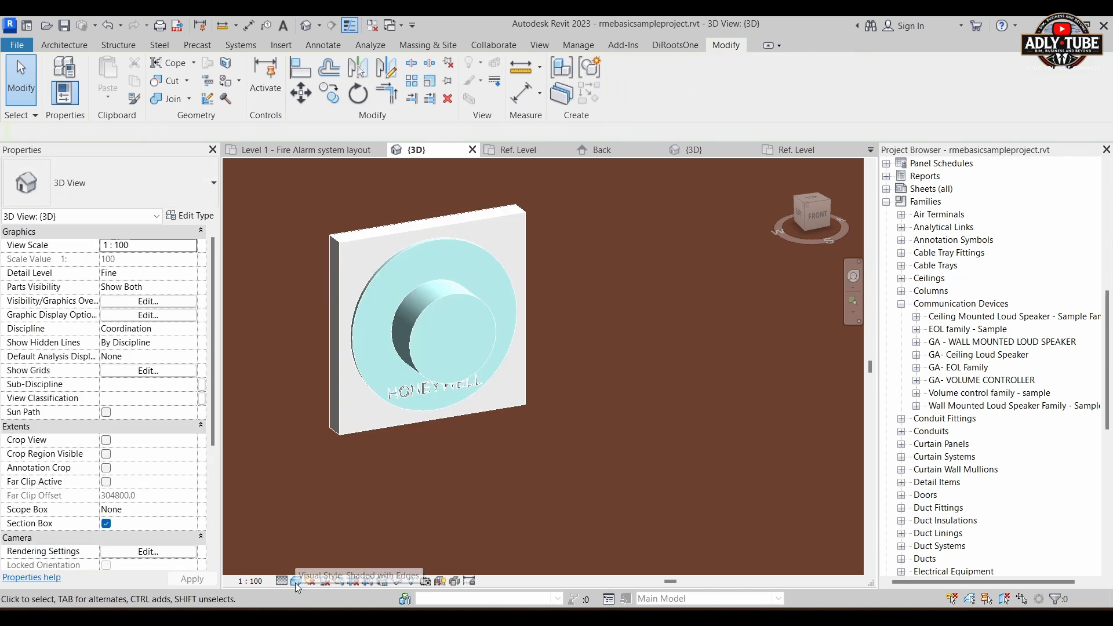
Step: Check the volume controller in the Wireframe visual style and return the 3D view to Shaded
{"action": "left_click", "coordinate": [296, 581]}
{"action": "left_click", "coordinate": [322, 512]}
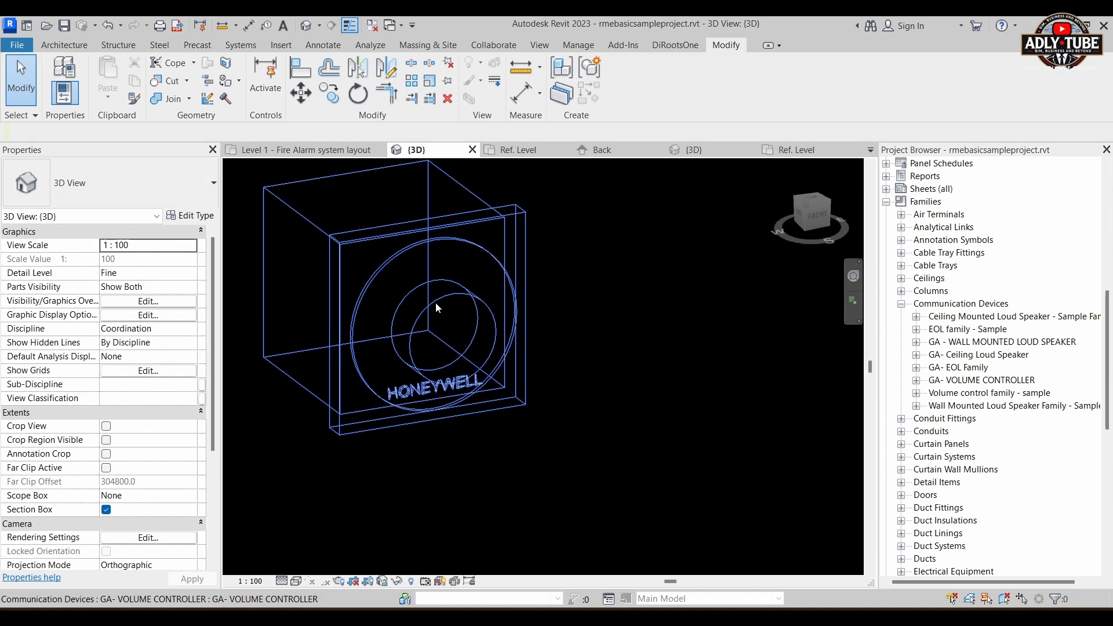
{"action": "middle_click_drag", "start_coordinate": [383, 441], "coordinate": [403, 464], "text": "shift"}
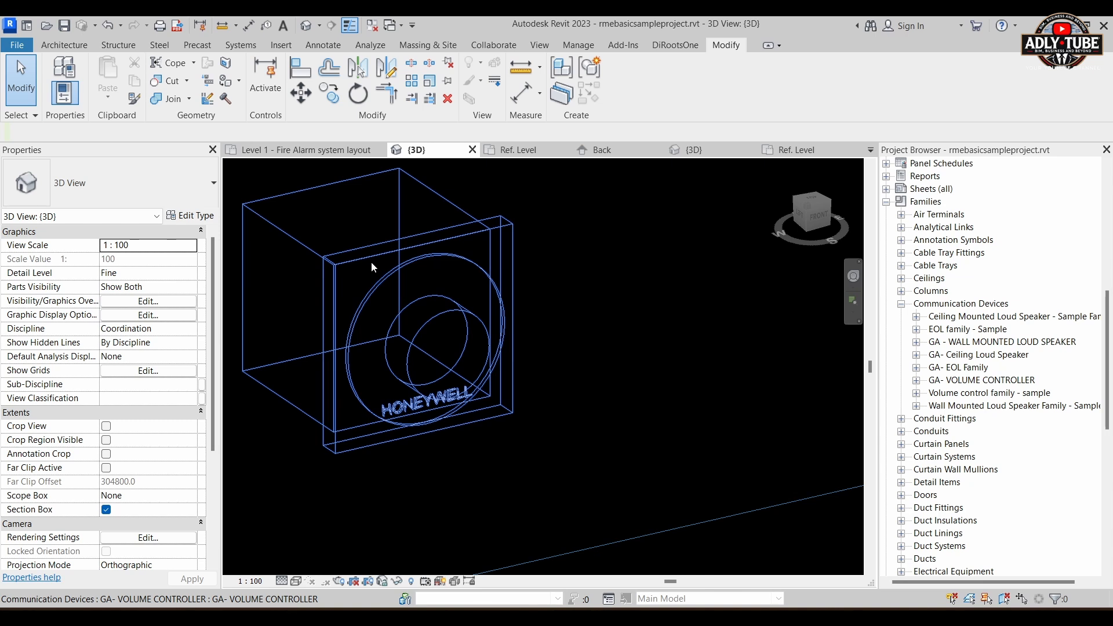
{"action": "left_click", "coordinate": [297, 582]}
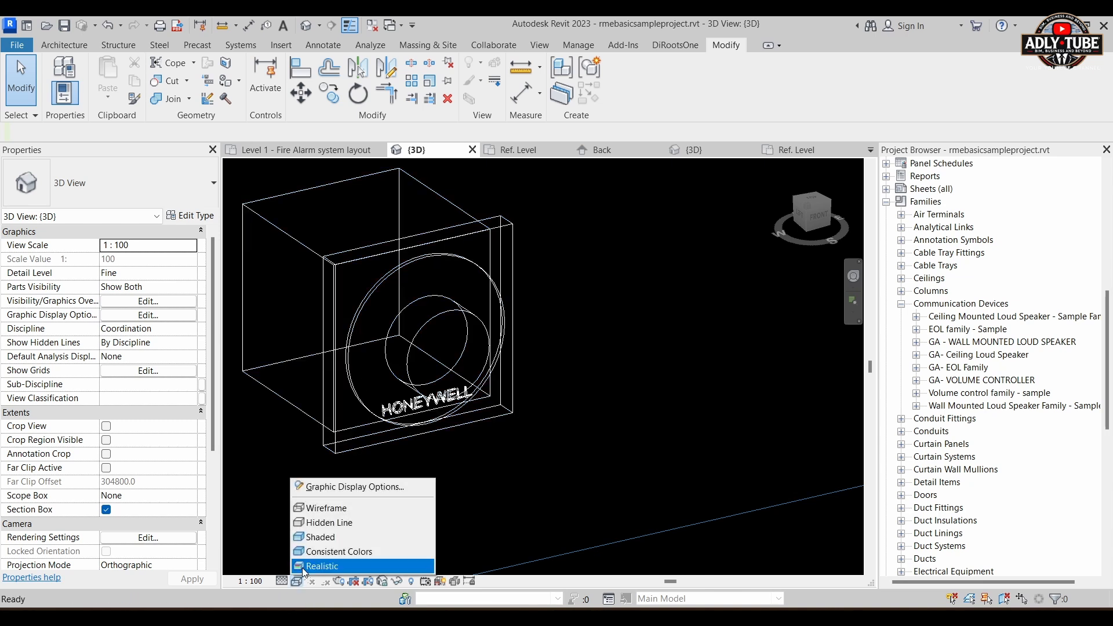
{"action": "left_click", "coordinate": [328, 537]}
Step: Select the placed GA- VOLUME CONTROLLER on the wall in the 3D view
{"action": "middle_click_drag", "start_coordinate": [496, 475], "coordinate": [646, 494]}
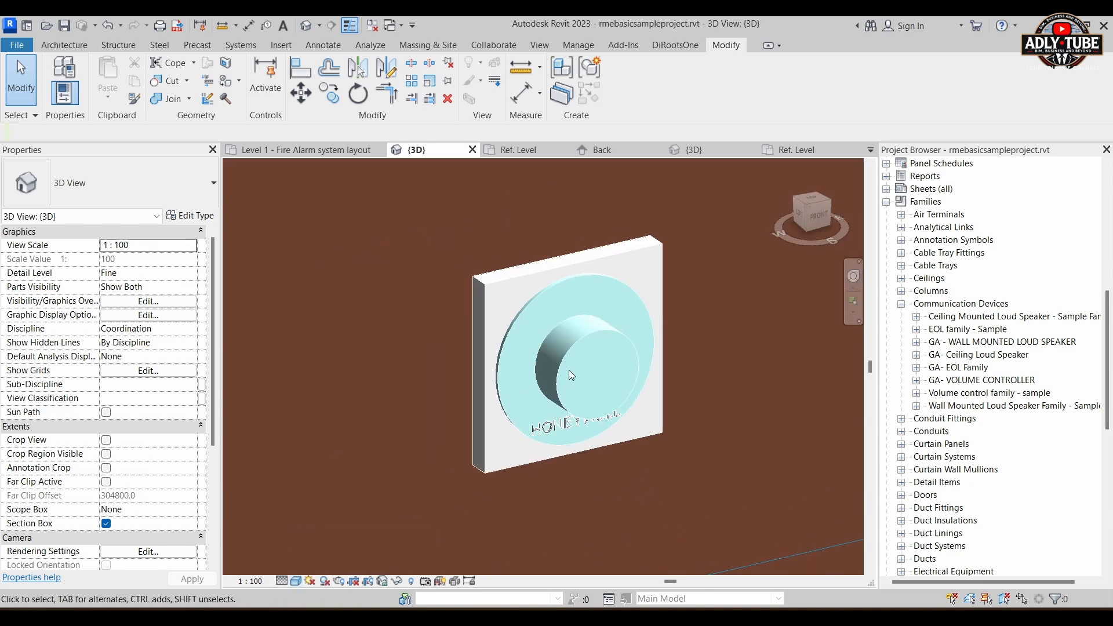
{"action": "left_click", "coordinate": [504, 285]}
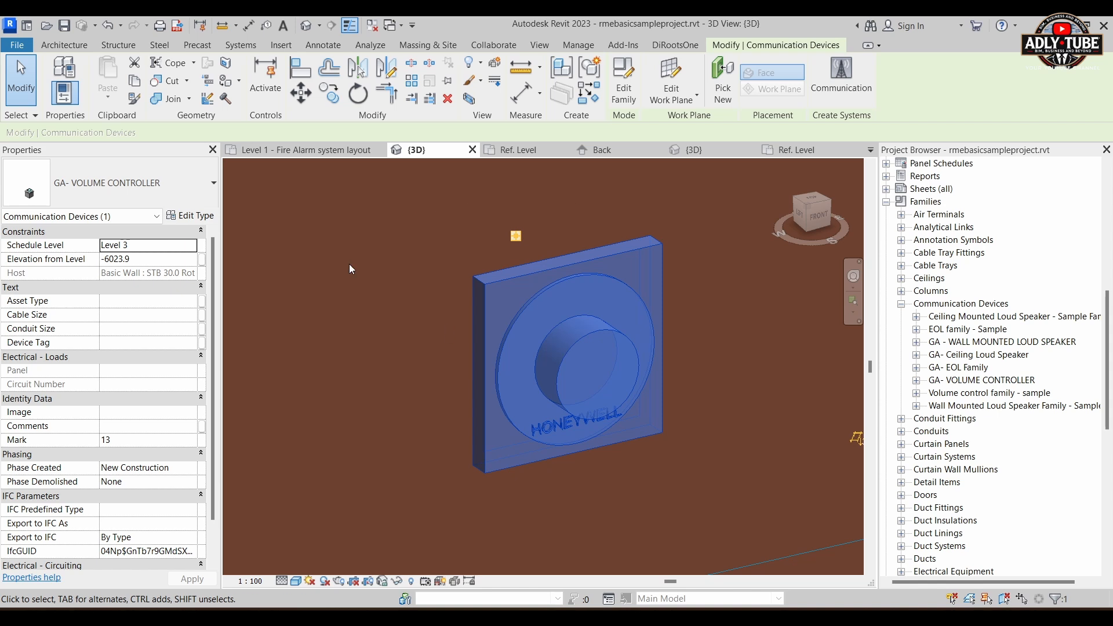